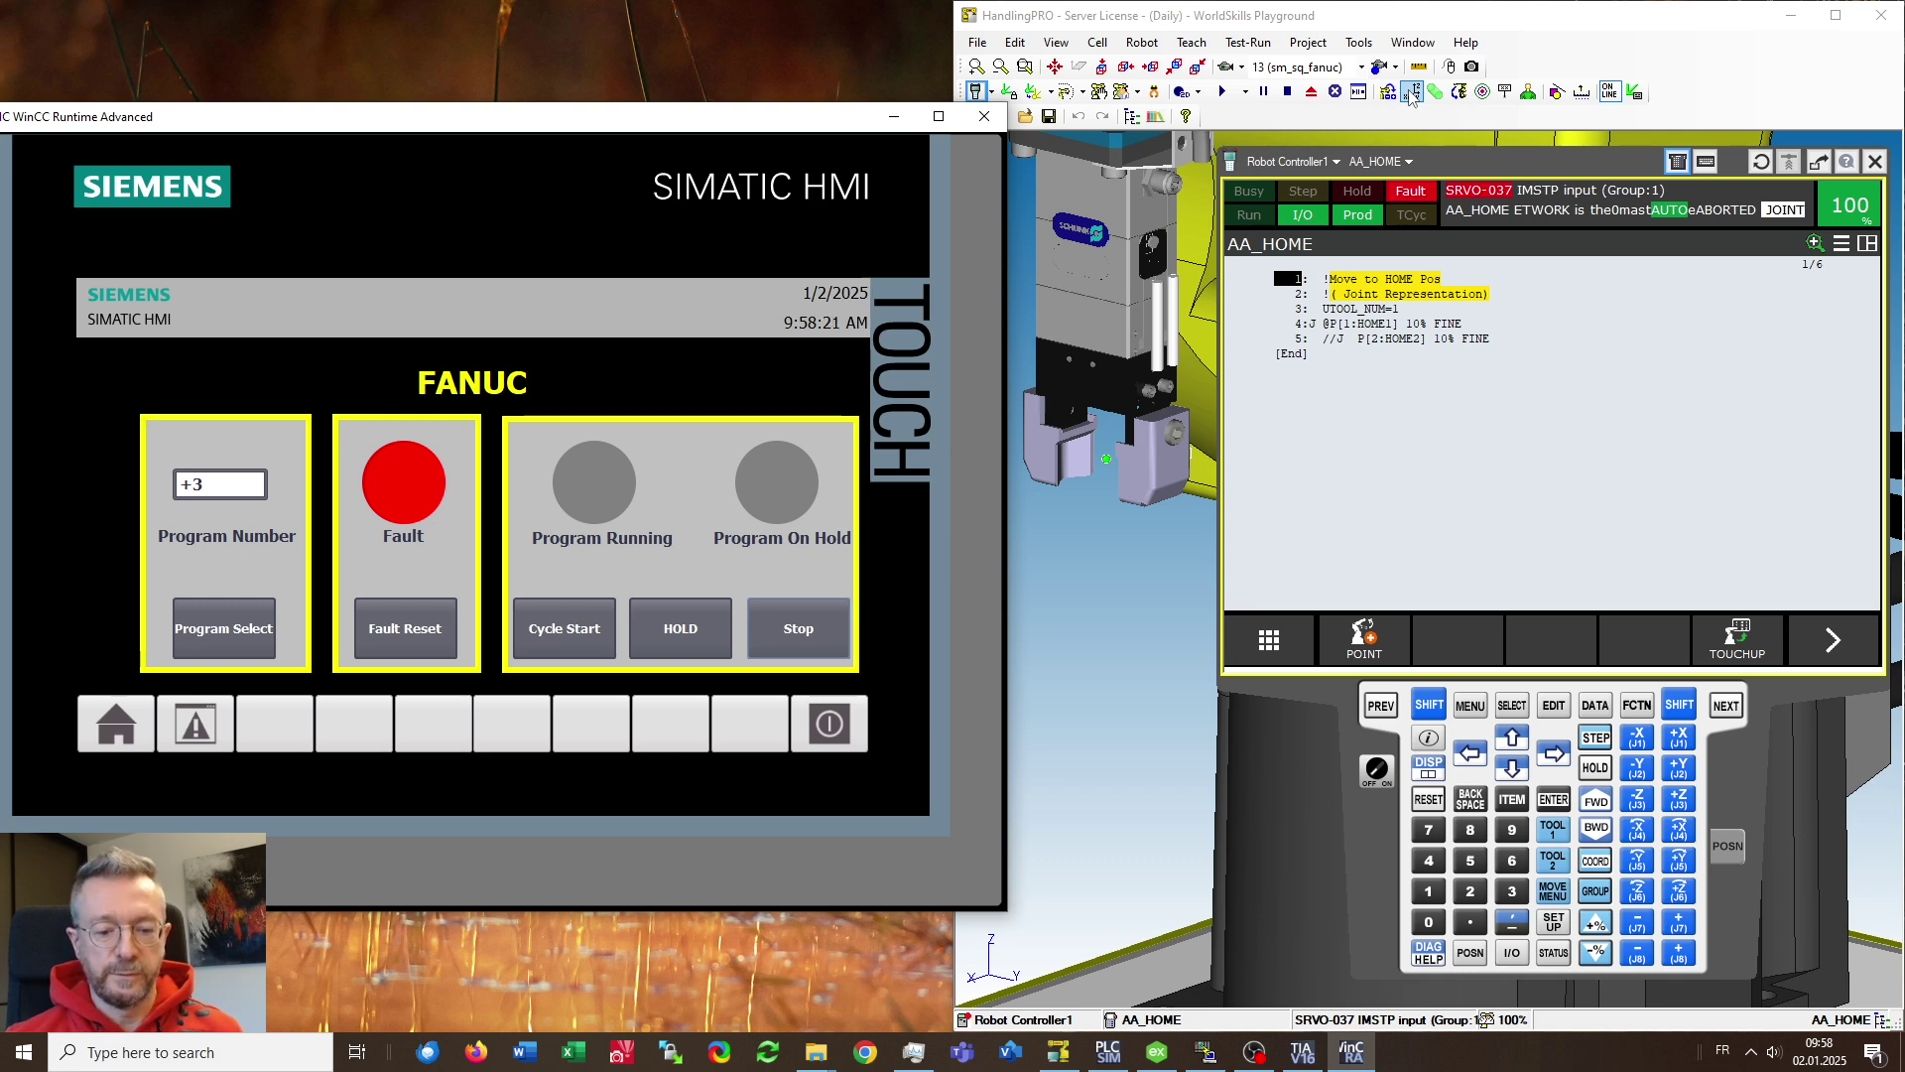
Check the PLC network bridge and OPC server windows, then bring the ROBOGUIDE cell forward
{"action": "left_click", "coordinate": [1202, 1055]}
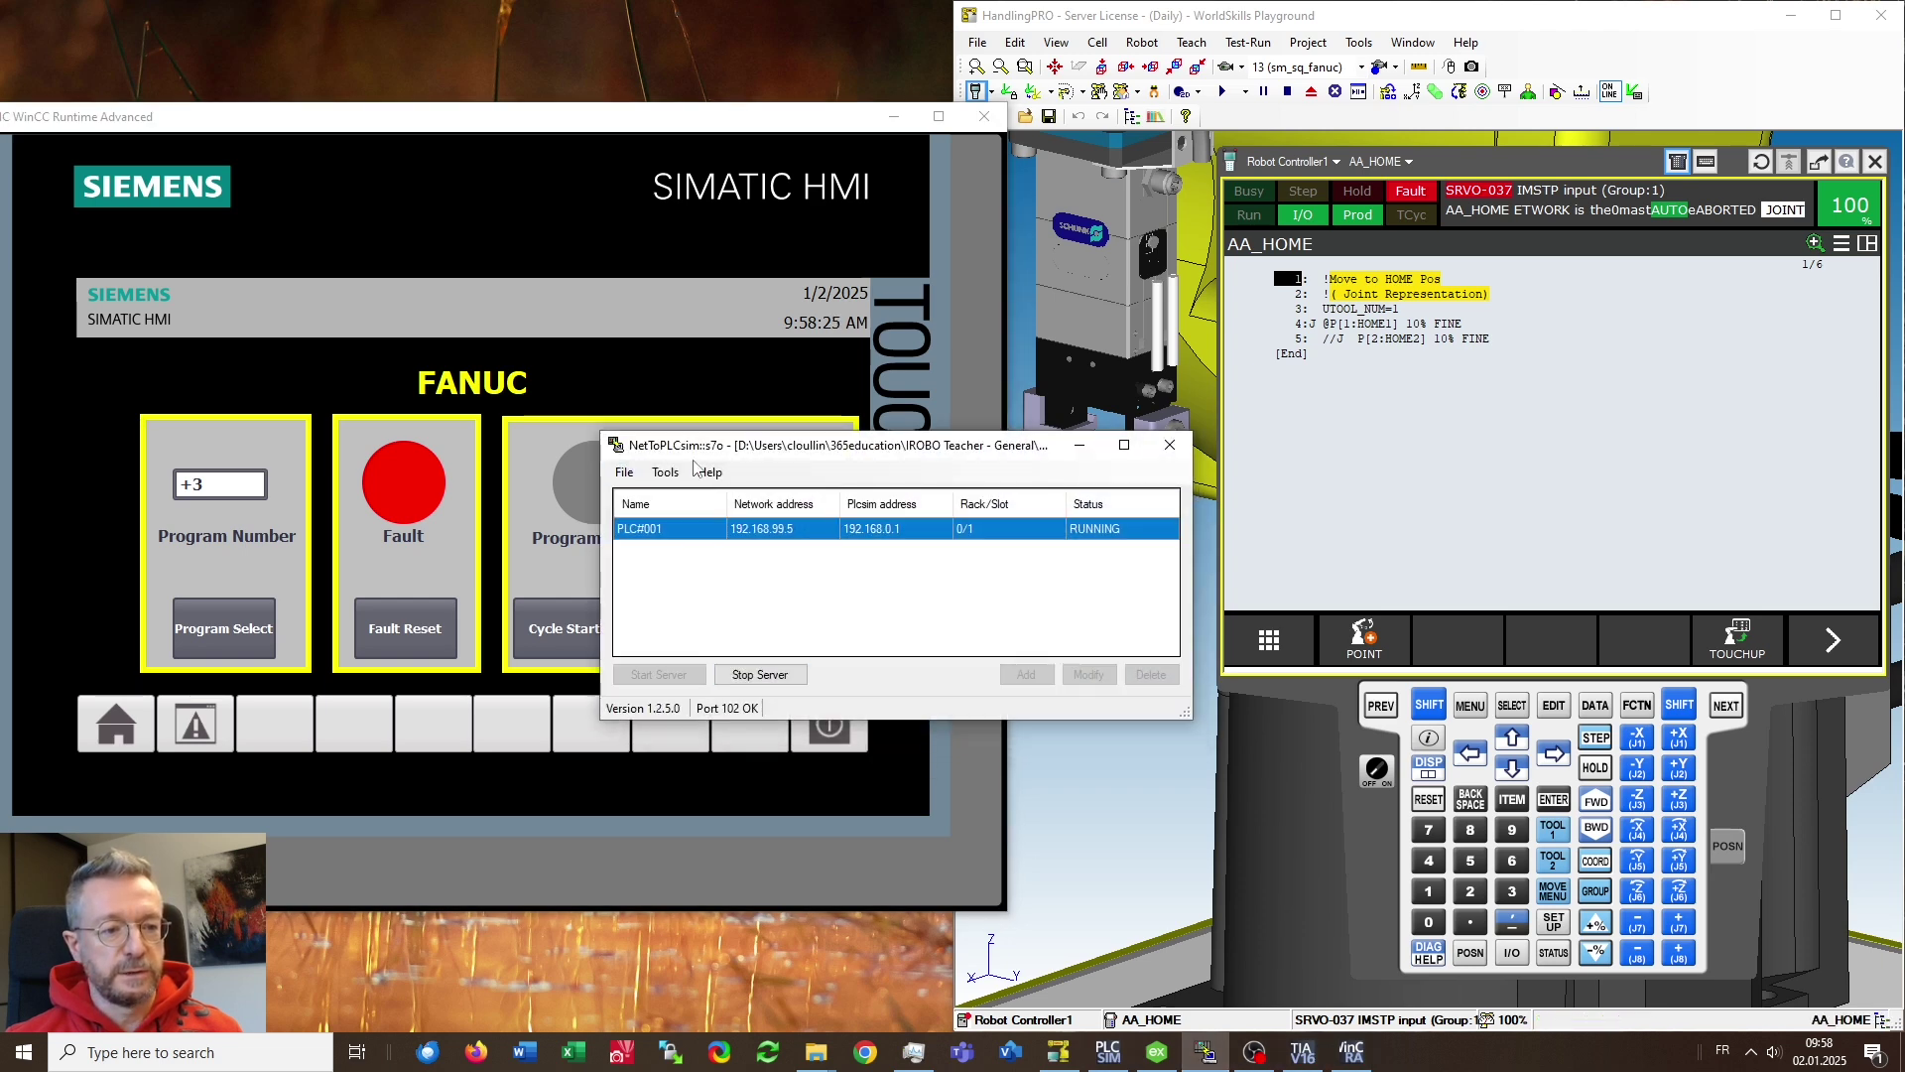
{"action": "left_click", "coordinate": [1161, 1056]}
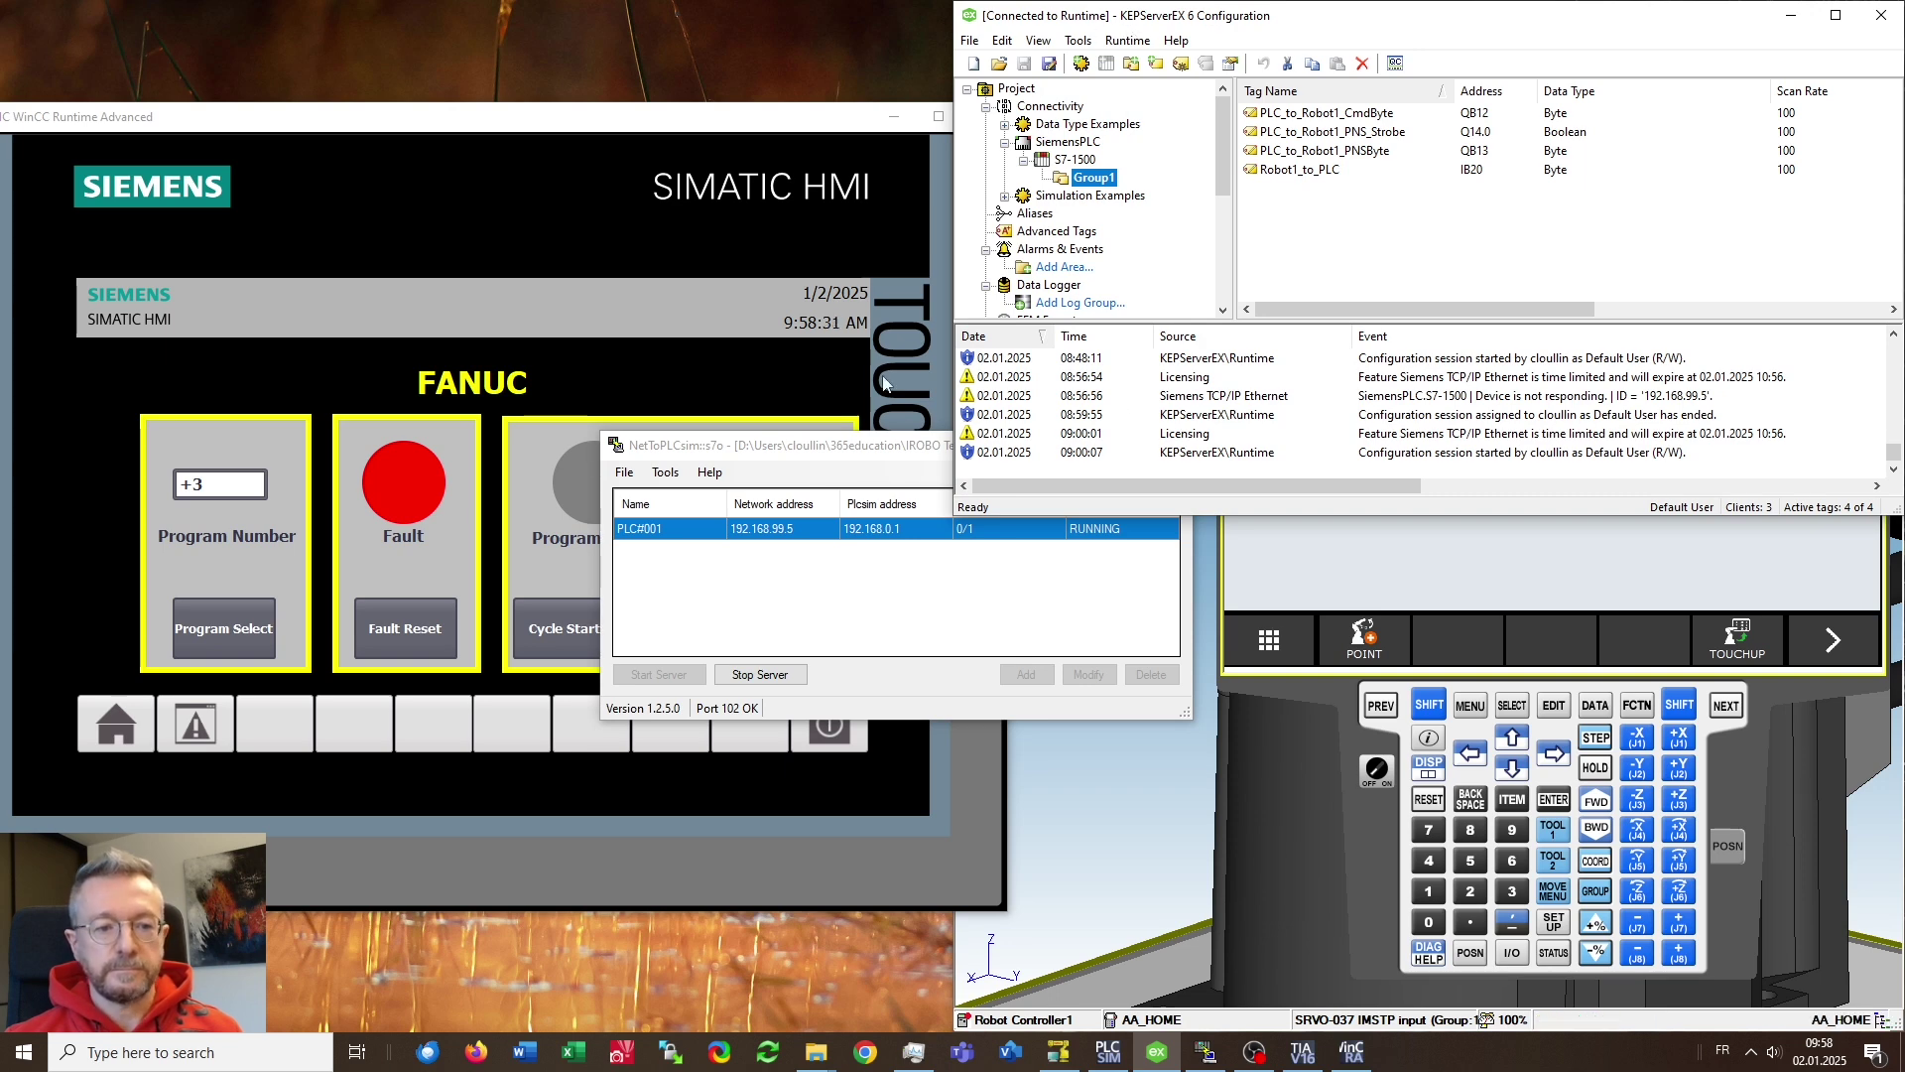
{"action": "left_click", "coordinate": [886, 447]}
{"action": "left_click", "coordinate": [1072, 445]}
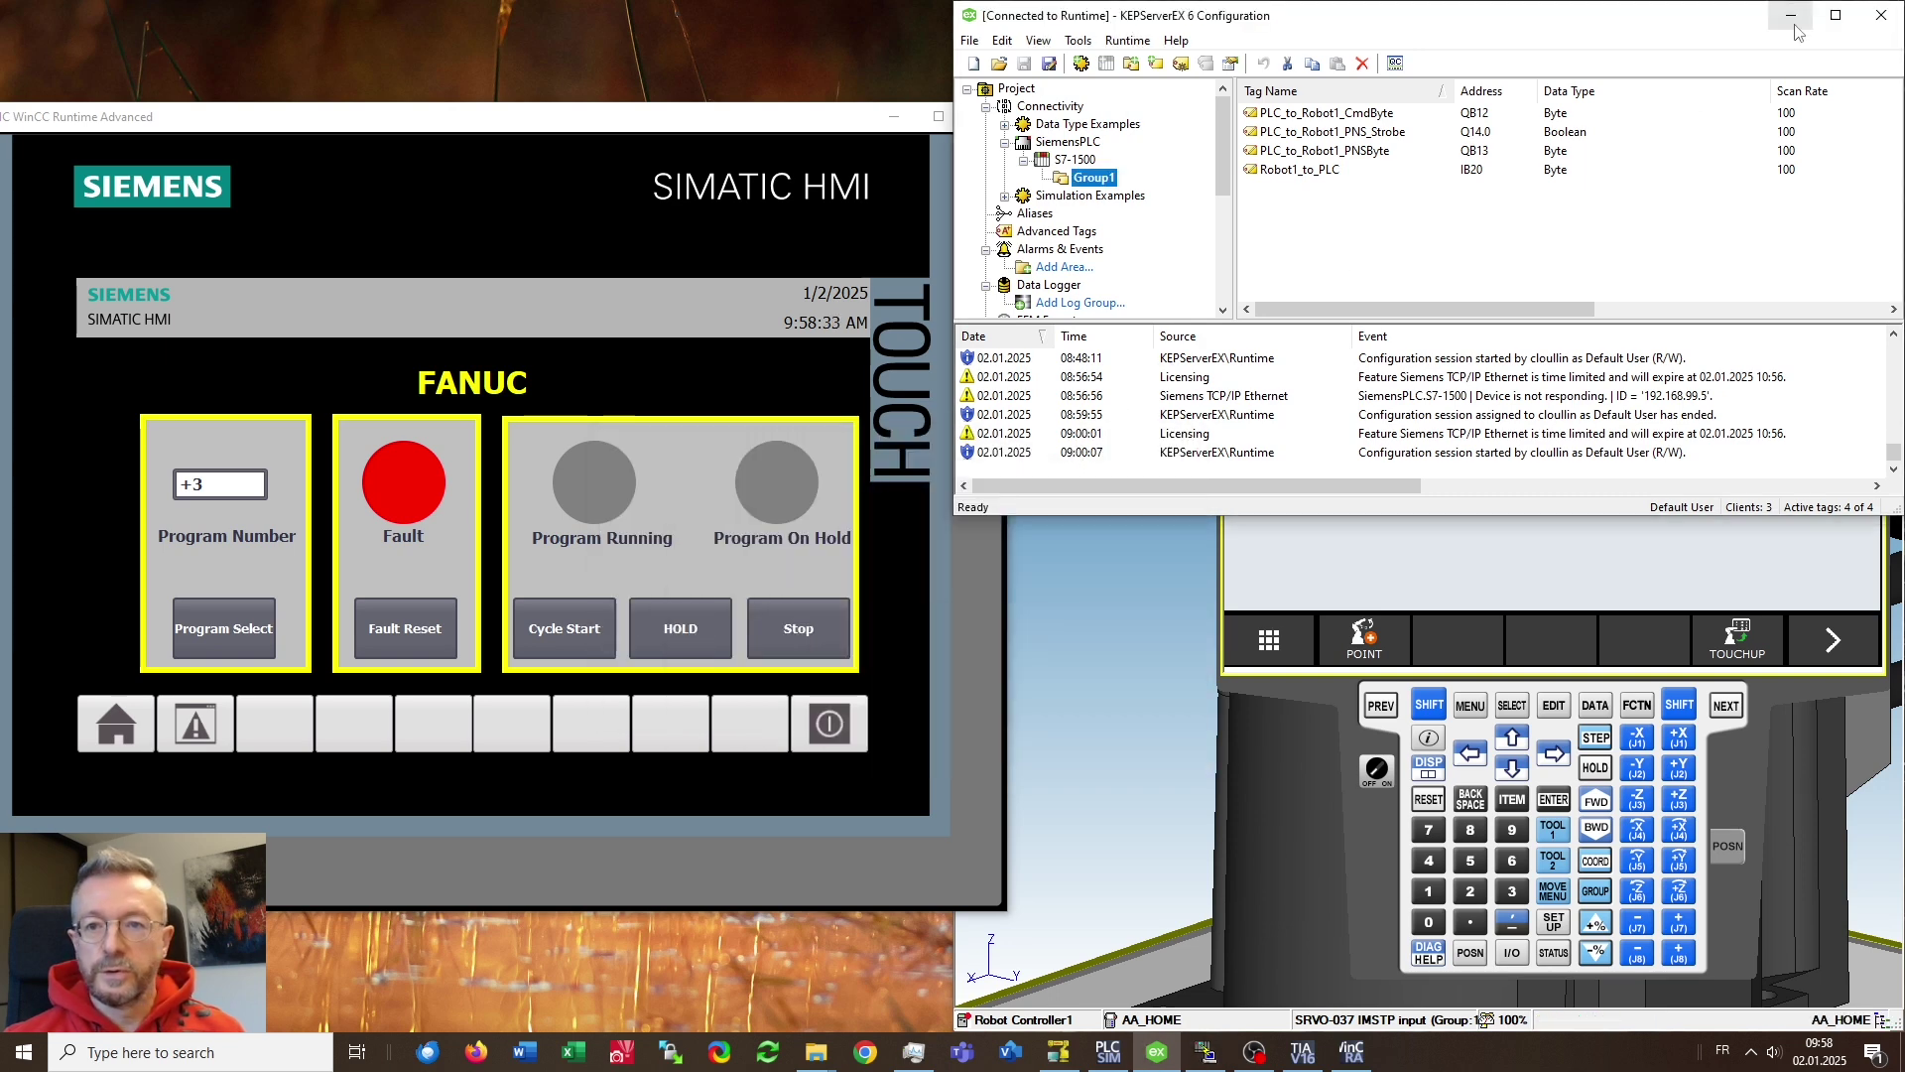
{"action": "left_click", "coordinate": [1791, 16]}
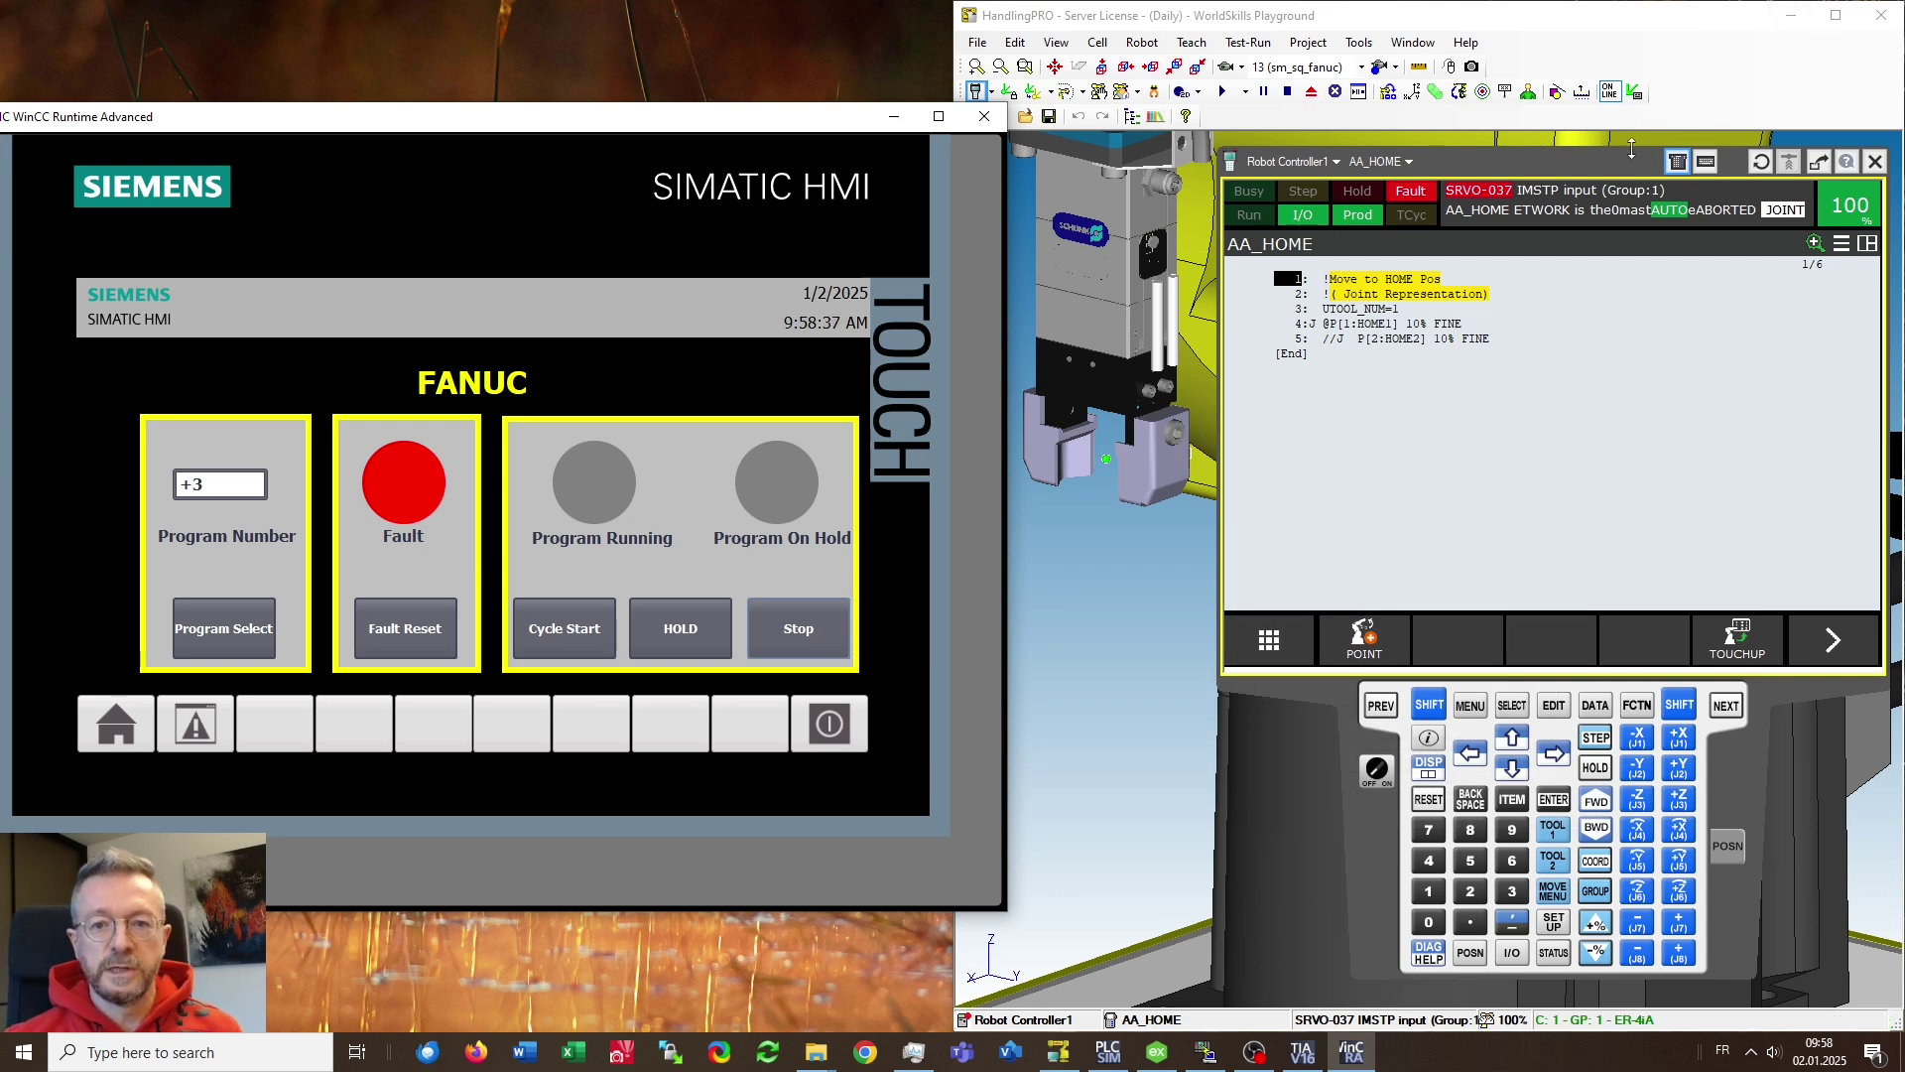
{"action": "left_click", "coordinate": [1595, 171]}
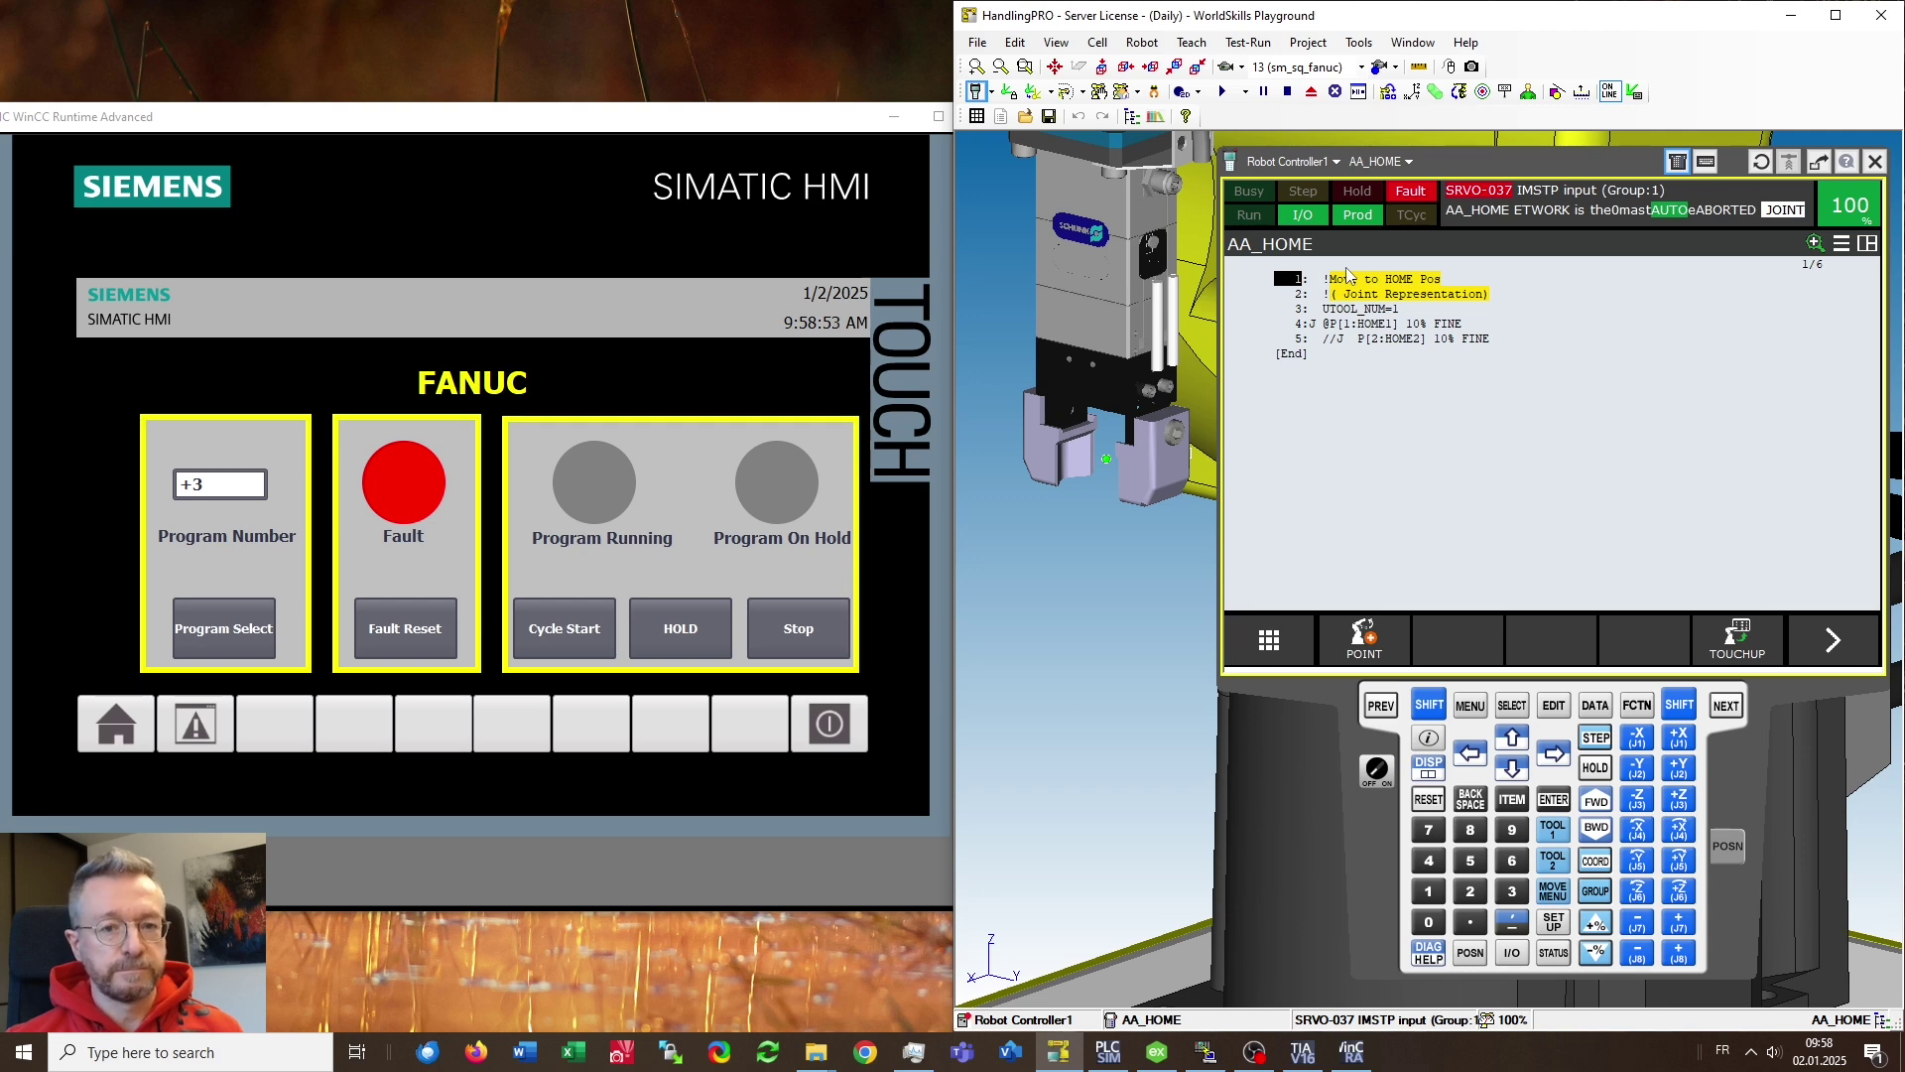
Enter program number 1 on the HMI and send Program Select to load PNS0001
{"action": "left_click", "coordinate": [238, 487]}
{"action": "left_click", "coordinate": [238, 483]}
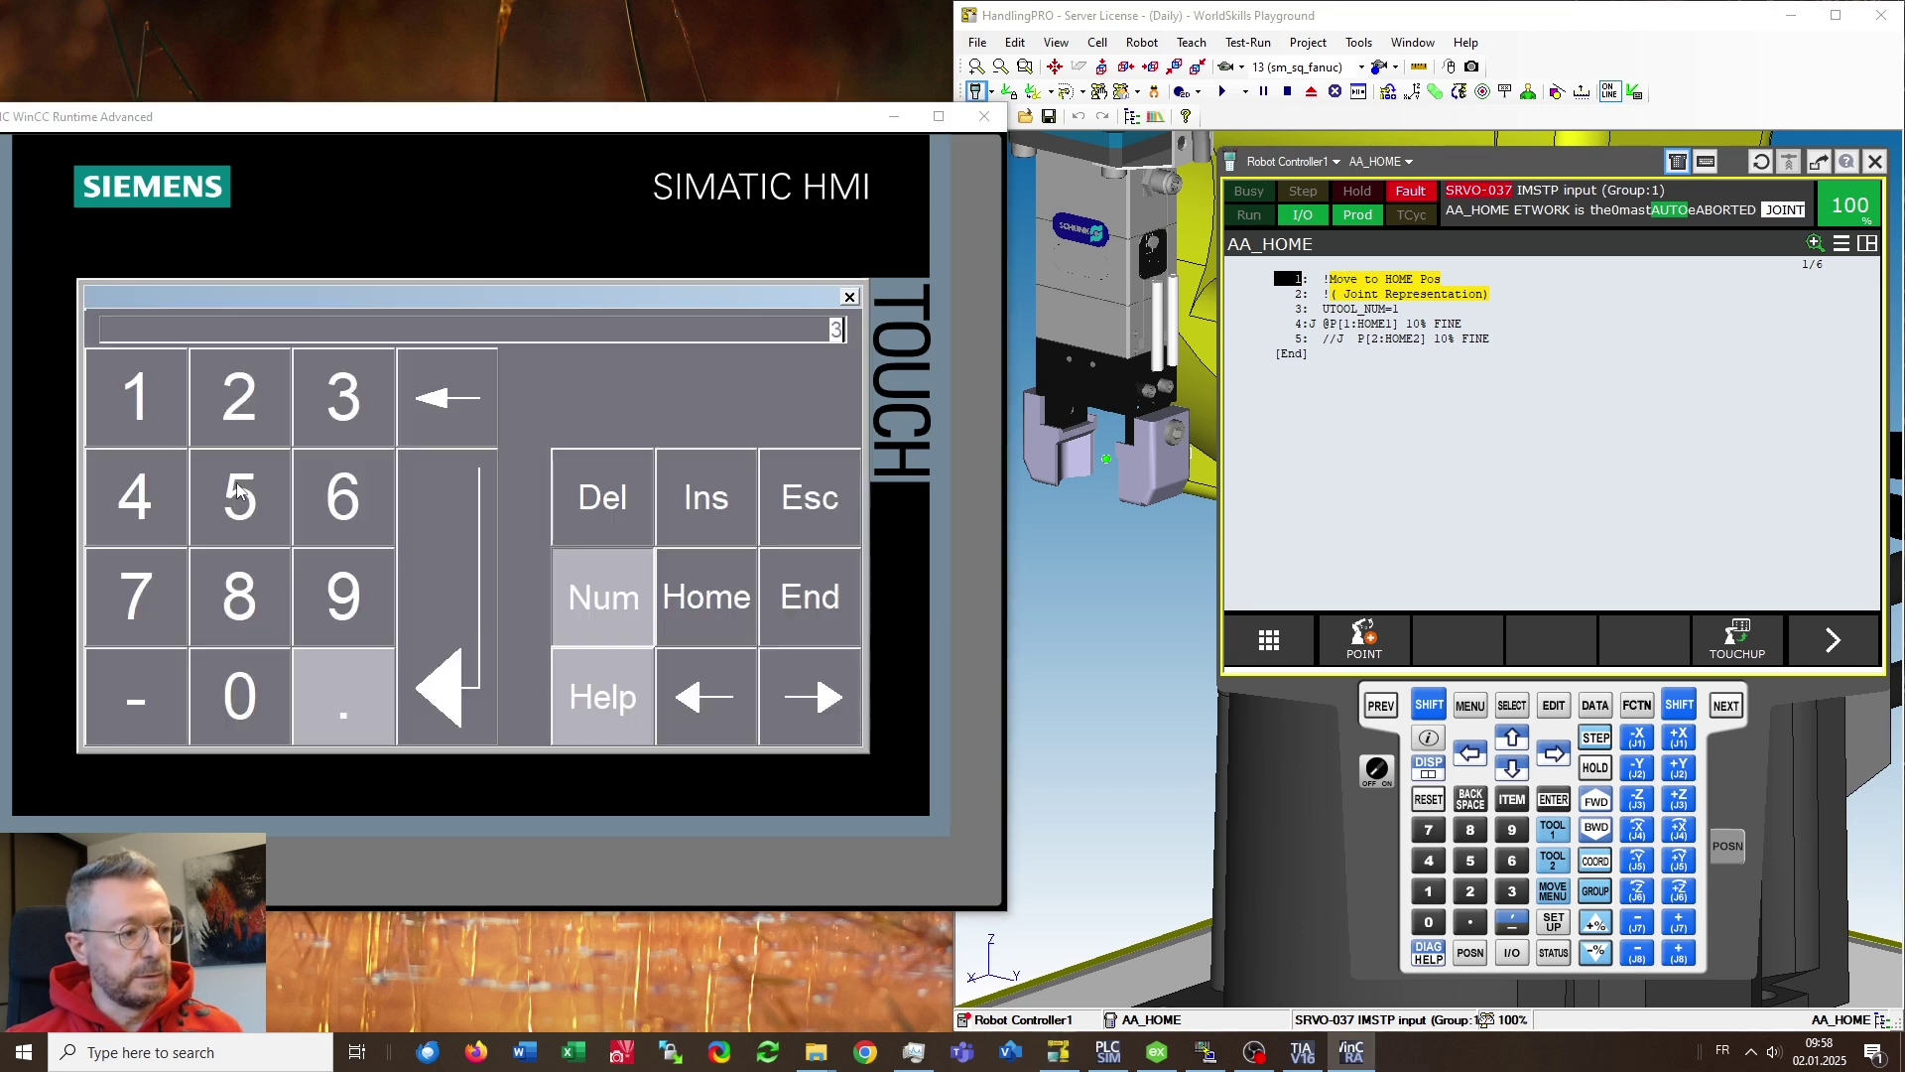
{"action": "left_click", "coordinate": [139, 395]}
{"action": "left_click", "coordinate": [435, 548]}
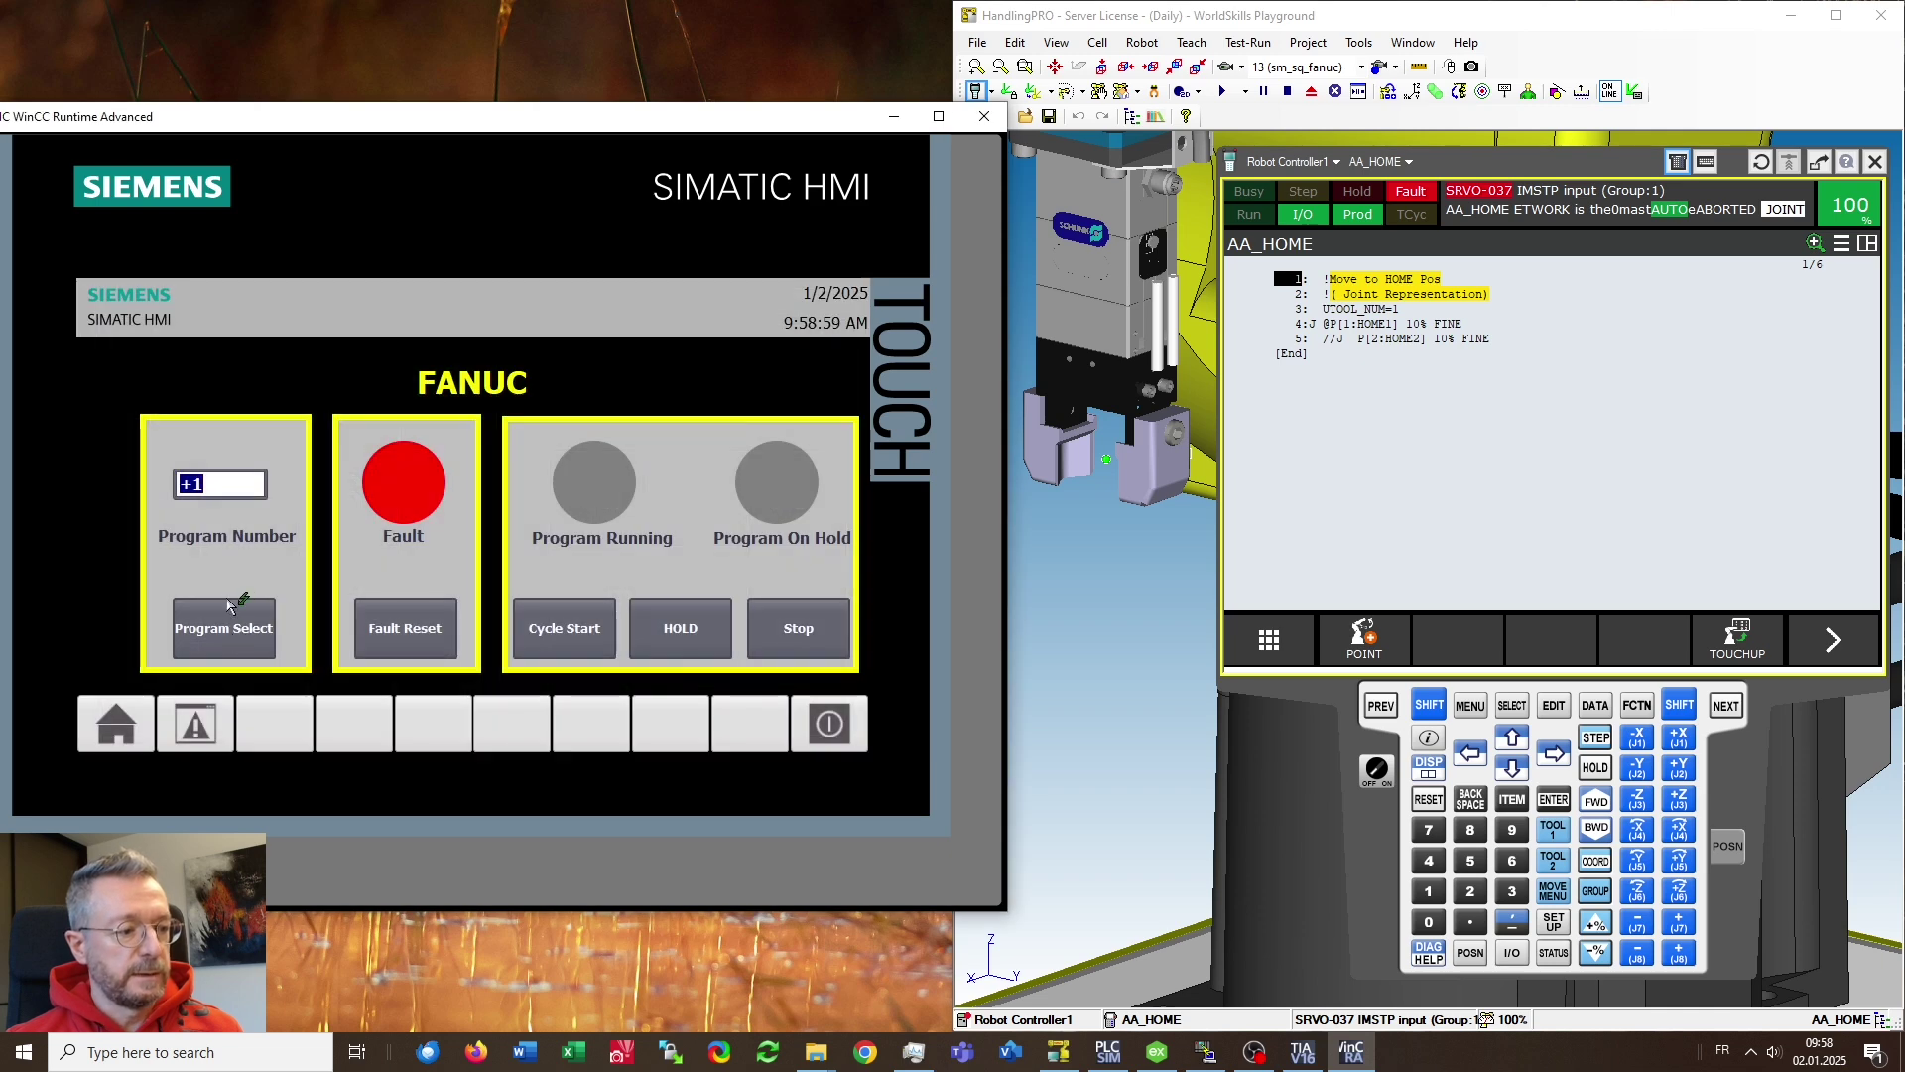
{"action": "left_click", "coordinate": [220, 632]}
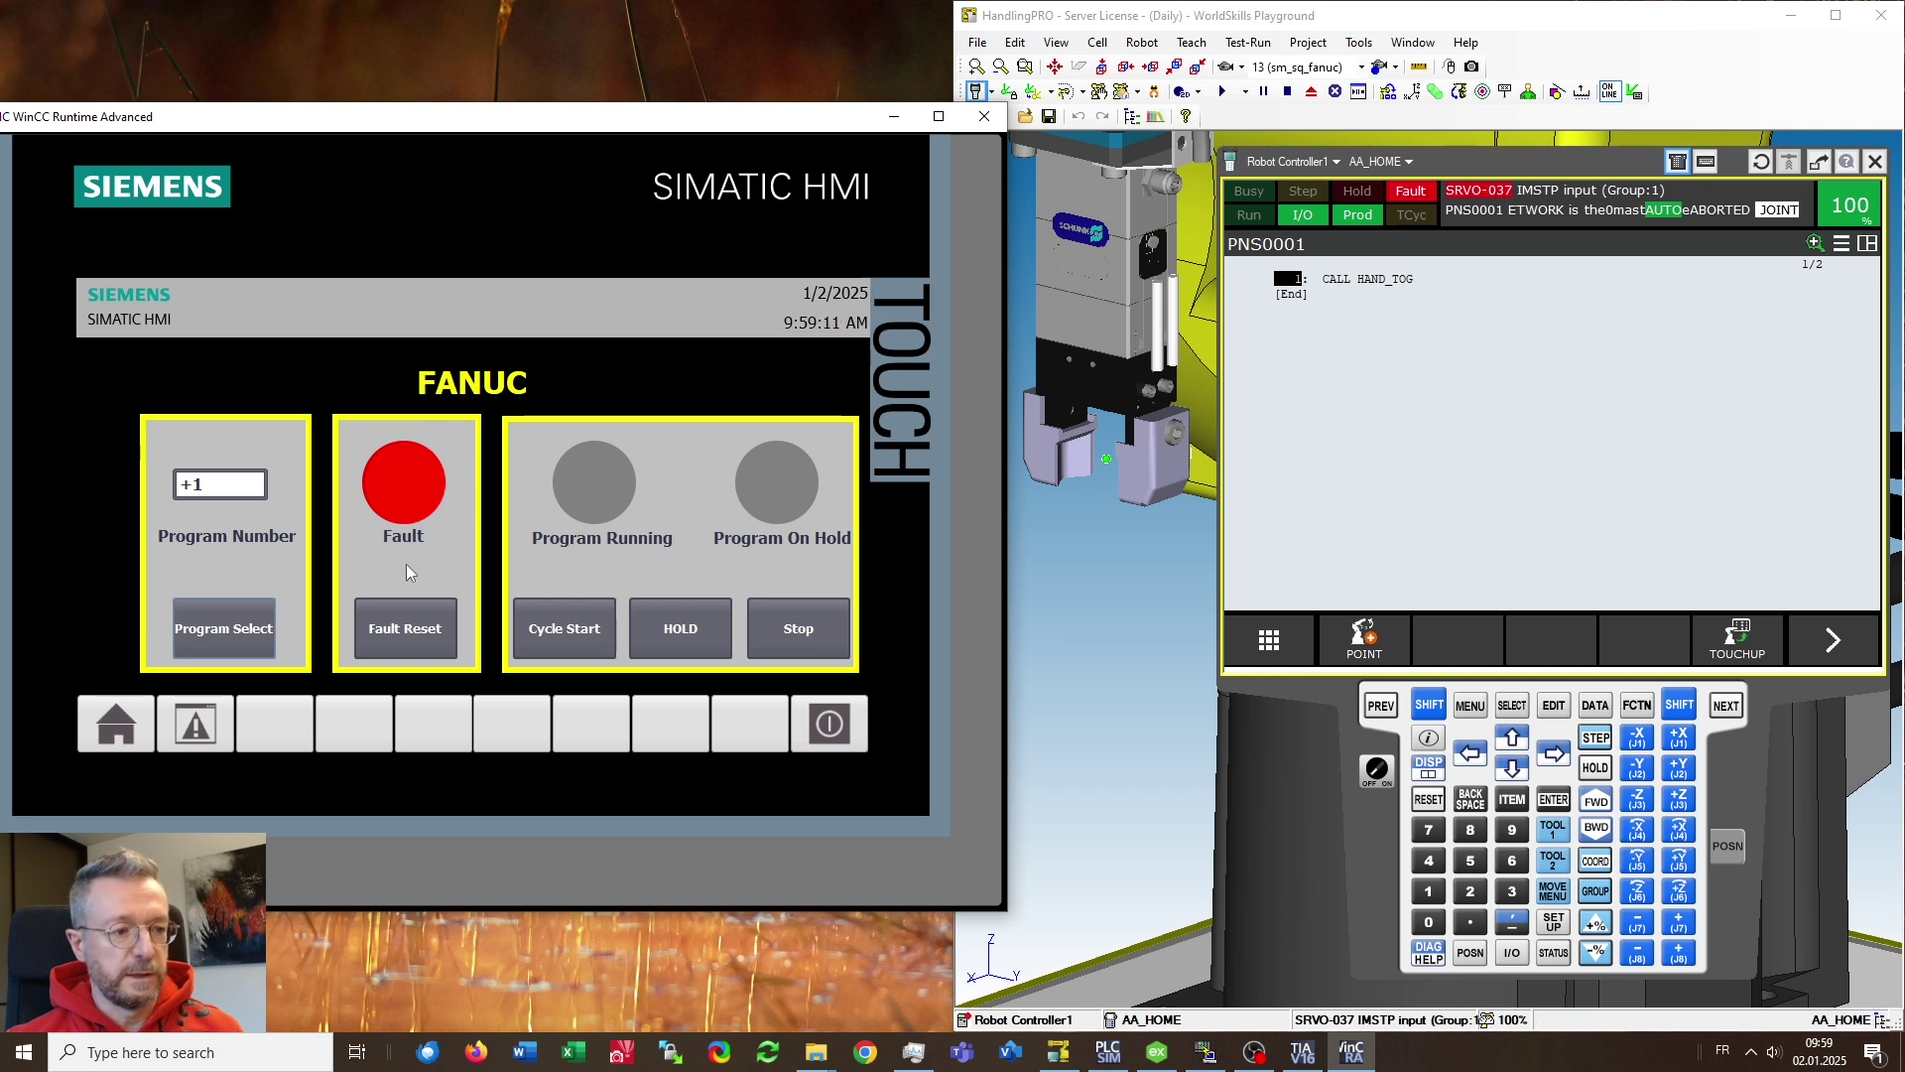
Reset the IMSTP fault, then trigger Cycle Start twice so PNS0001 toggles the gripper
{"action": "left_click", "coordinate": [414, 629]}
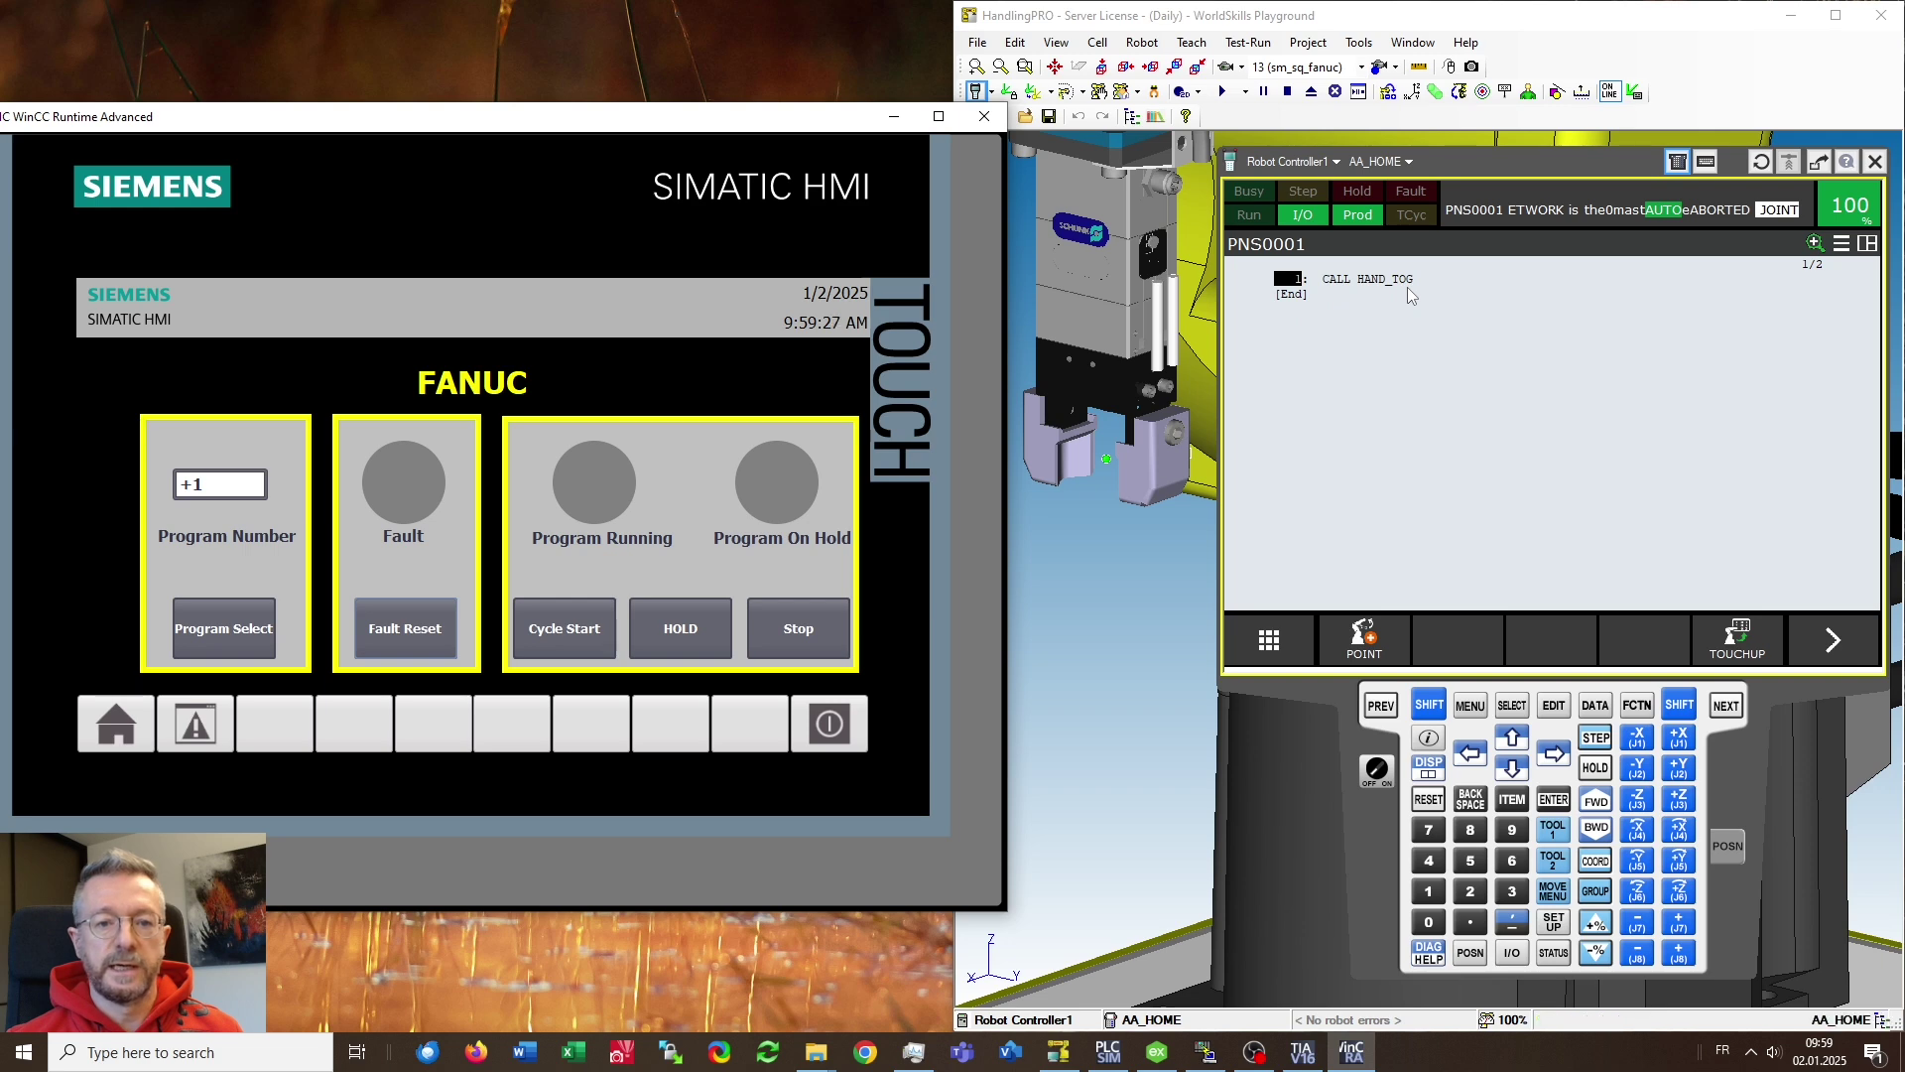
{"action": "left_click", "coordinate": [572, 633]}
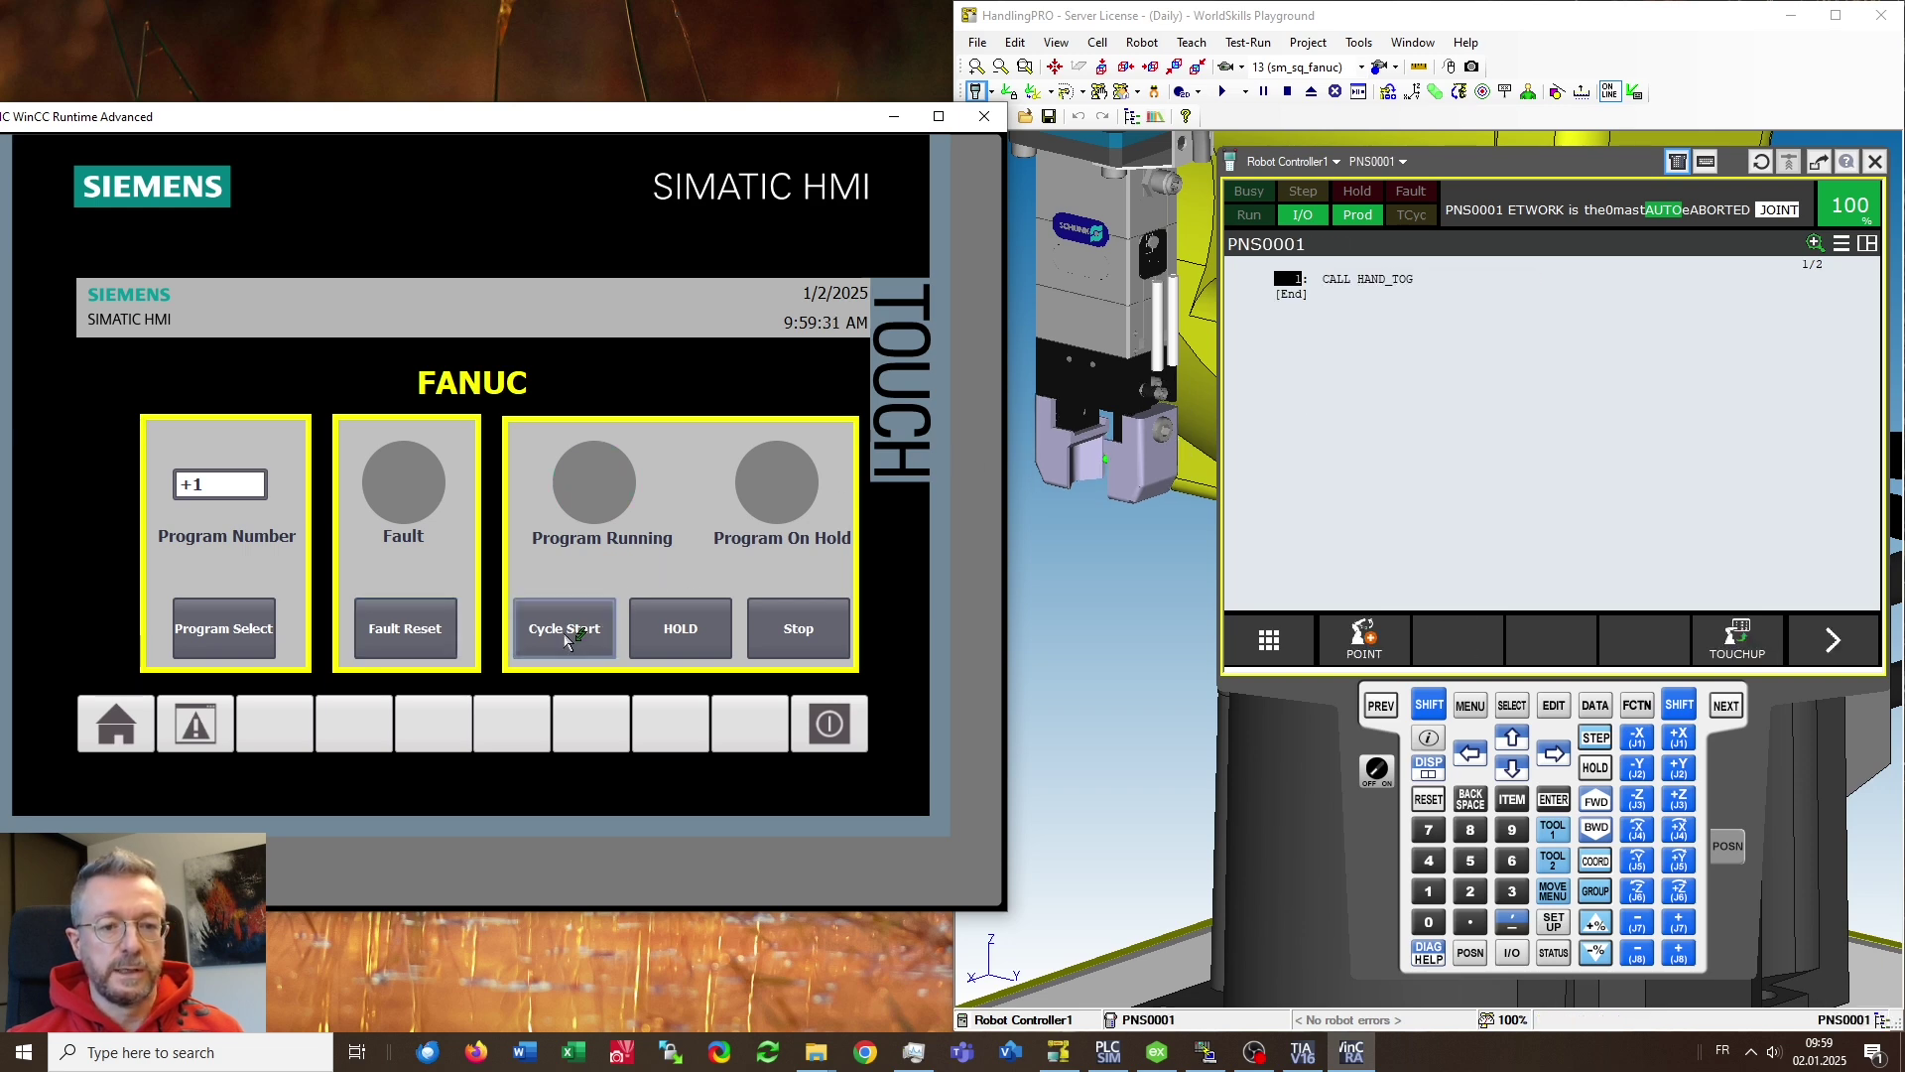
{"action": "left_click", "coordinate": [568, 638]}
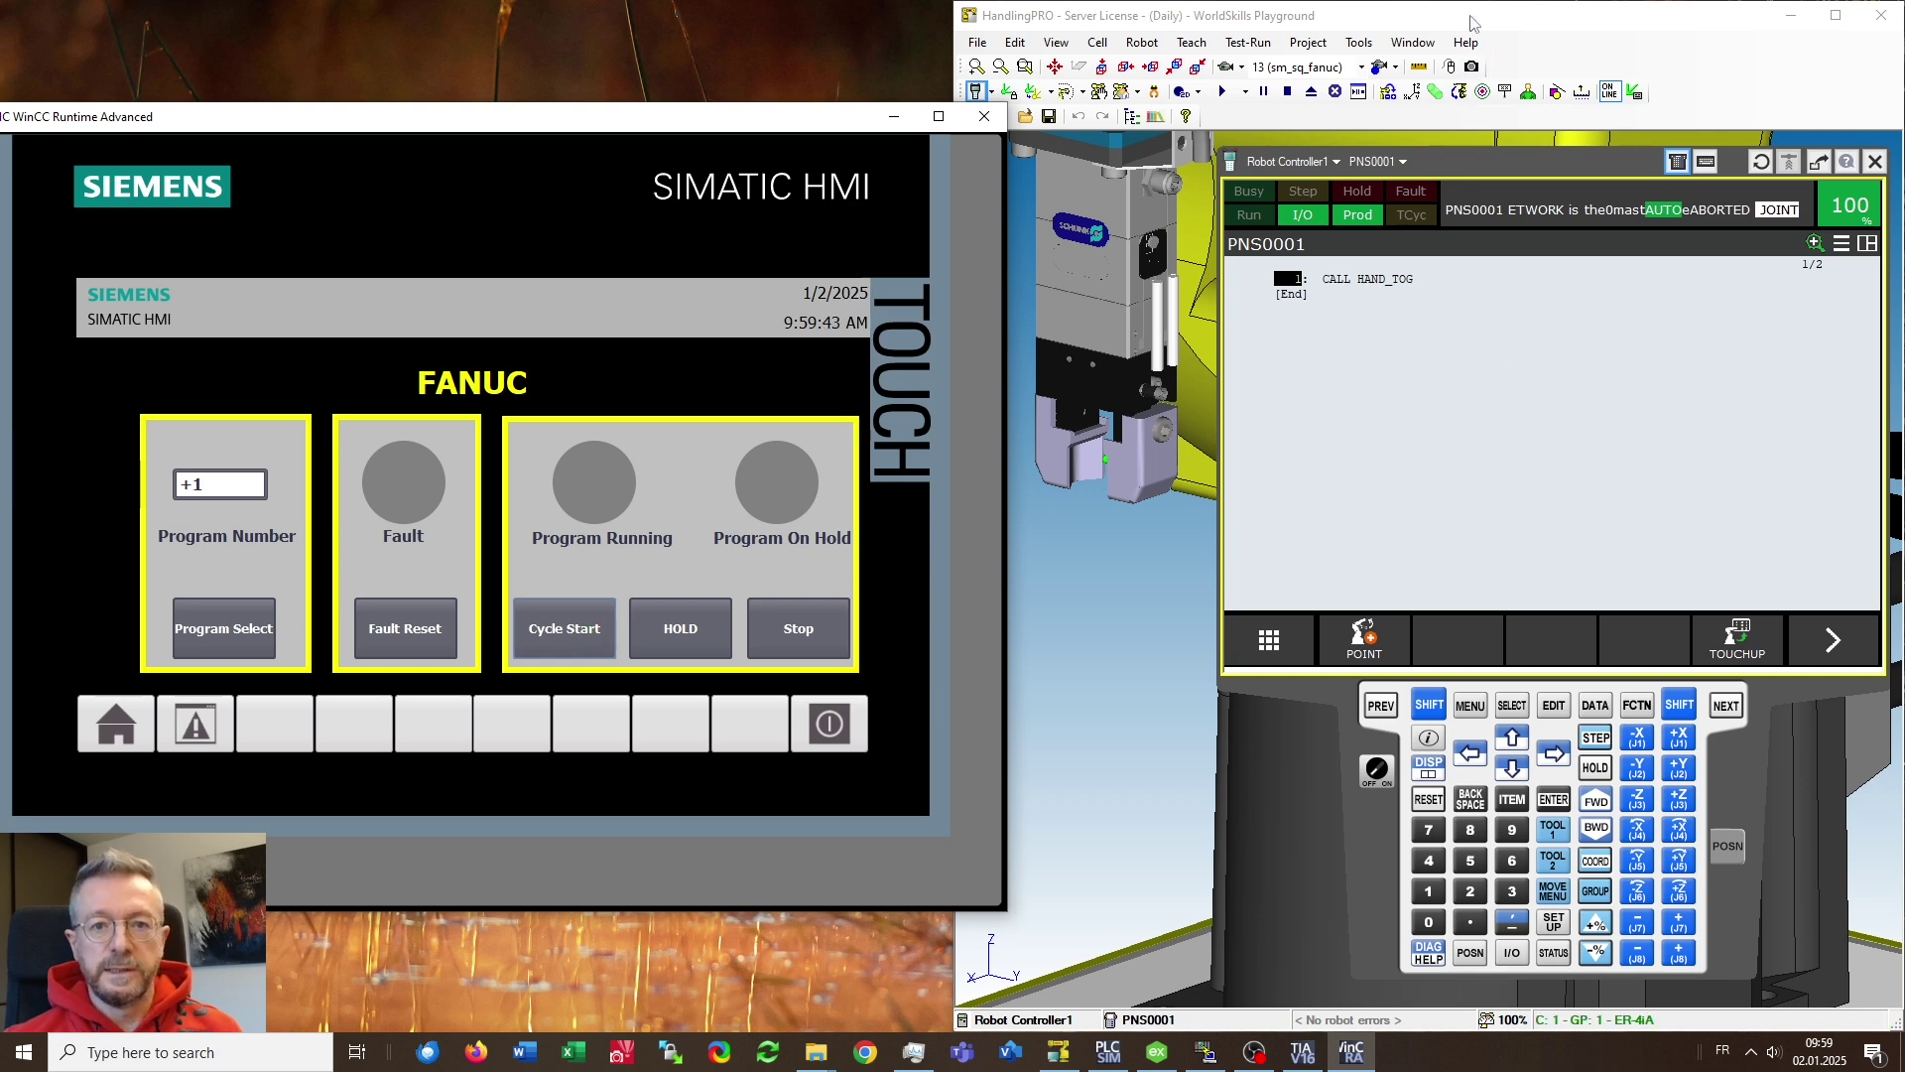
Disconnect ROBOGUIDE's External I/O Connection from the OPC server and minimize HandlingPRO
{"action": "left_click", "coordinate": [1361, 43]}
{"action": "left_click", "coordinate": [1361, 42]}
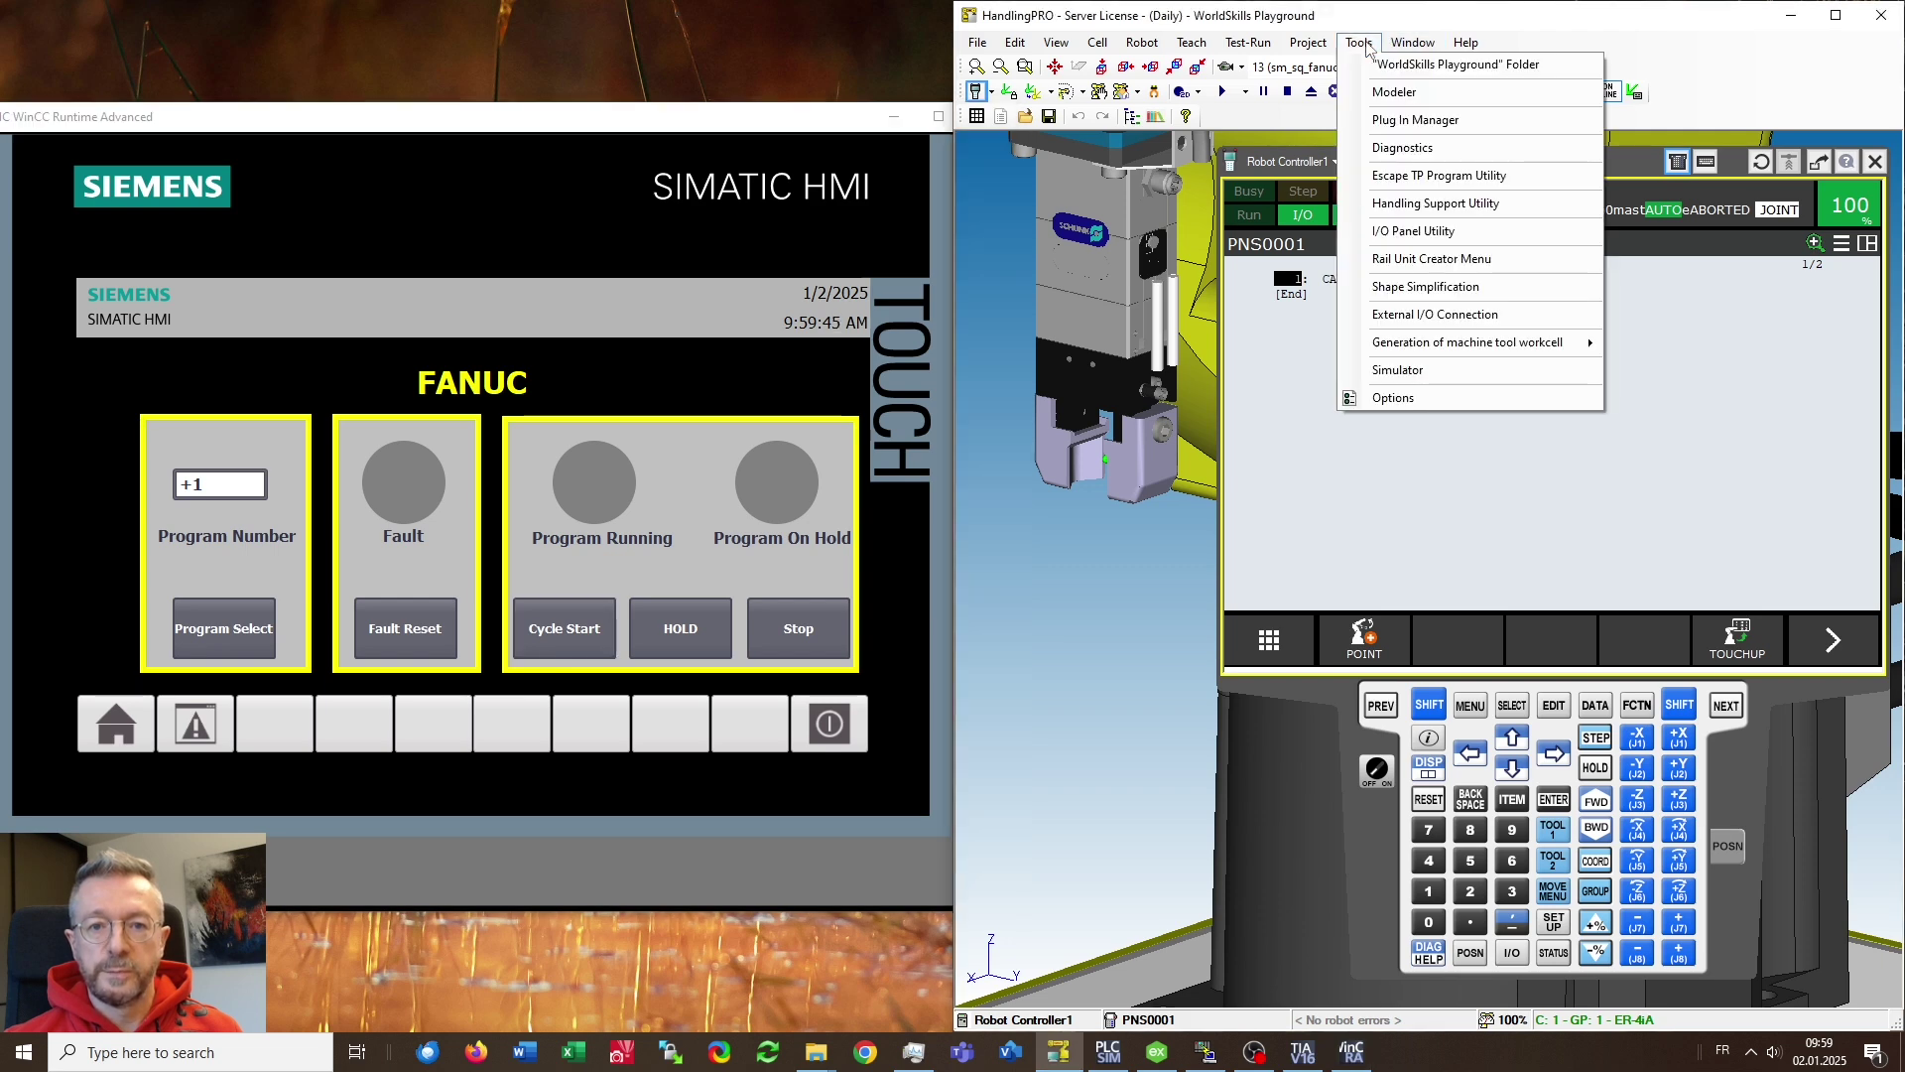
{"action": "left_click", "coordinate": [1422, 323]}
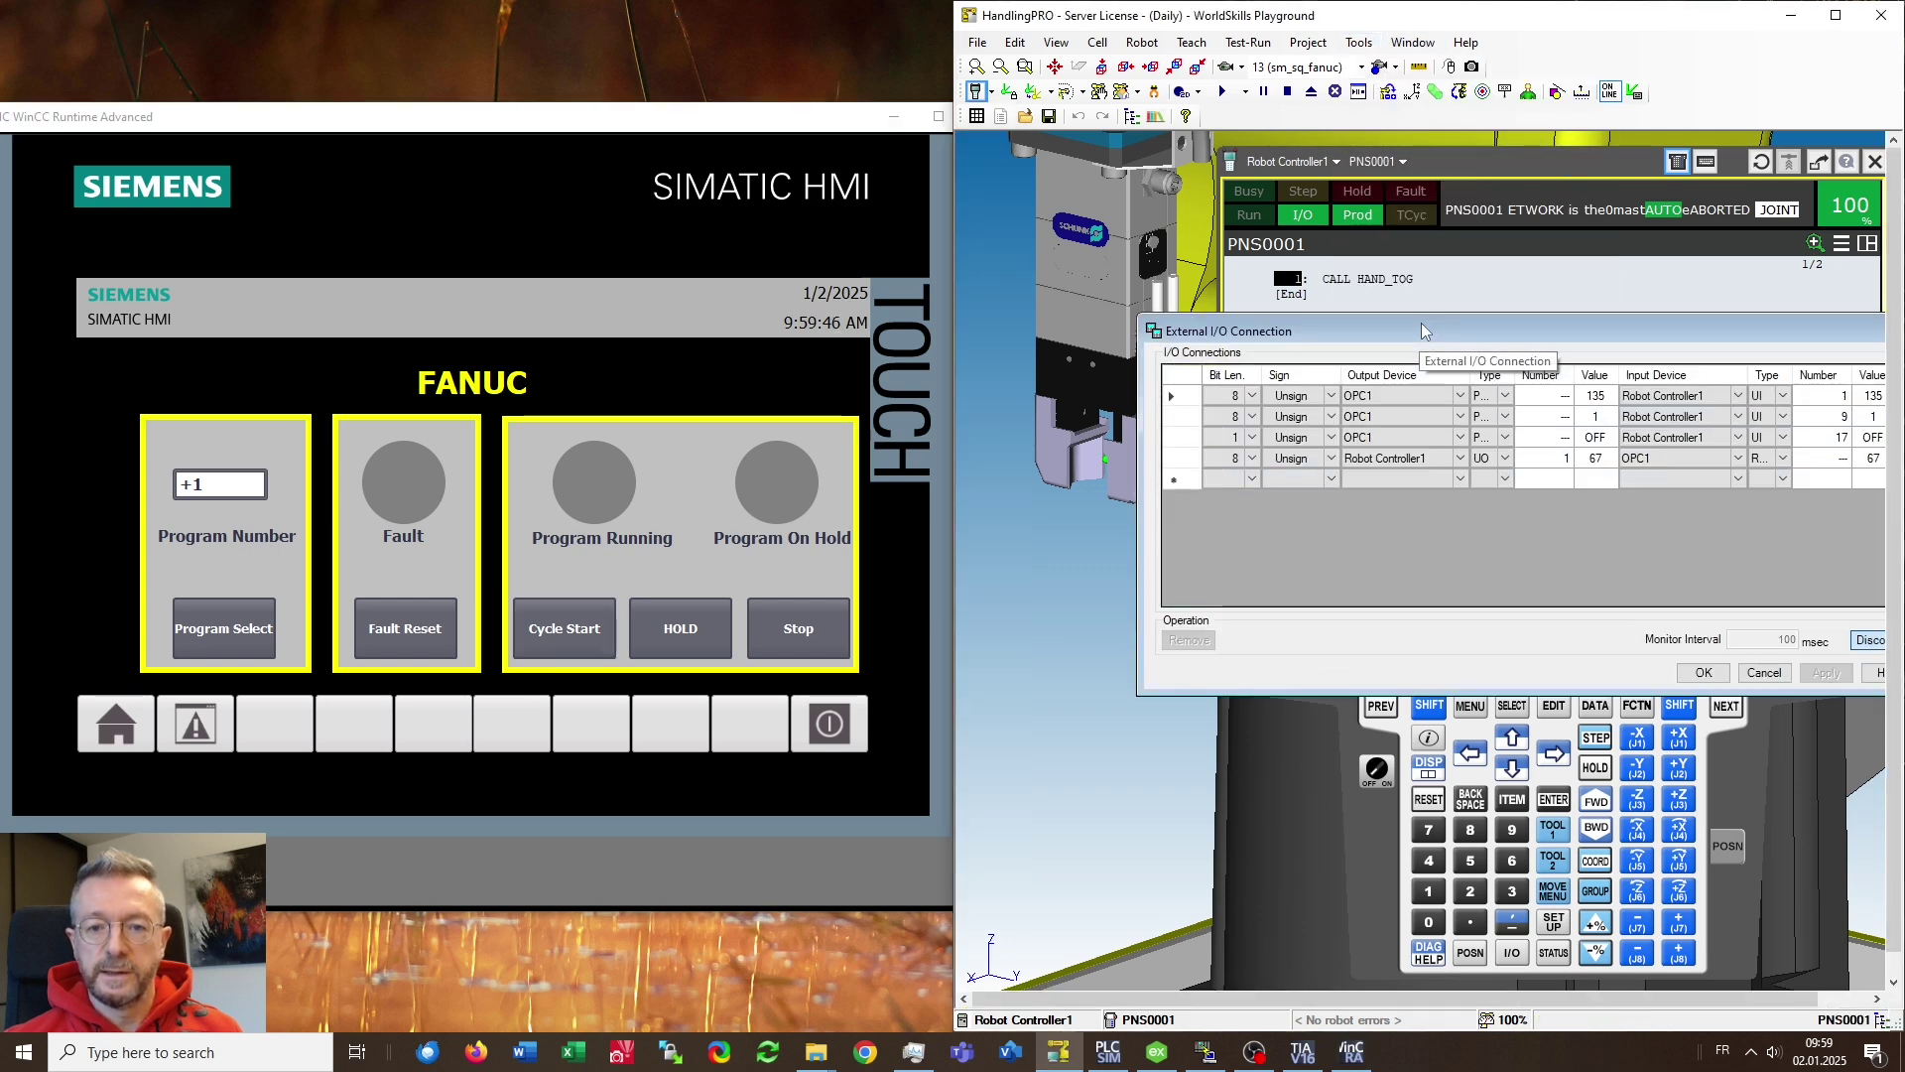
{"action": "left_click_drag", "start_coordinate": [1615, 327], "coordinate": [1578, 313]}
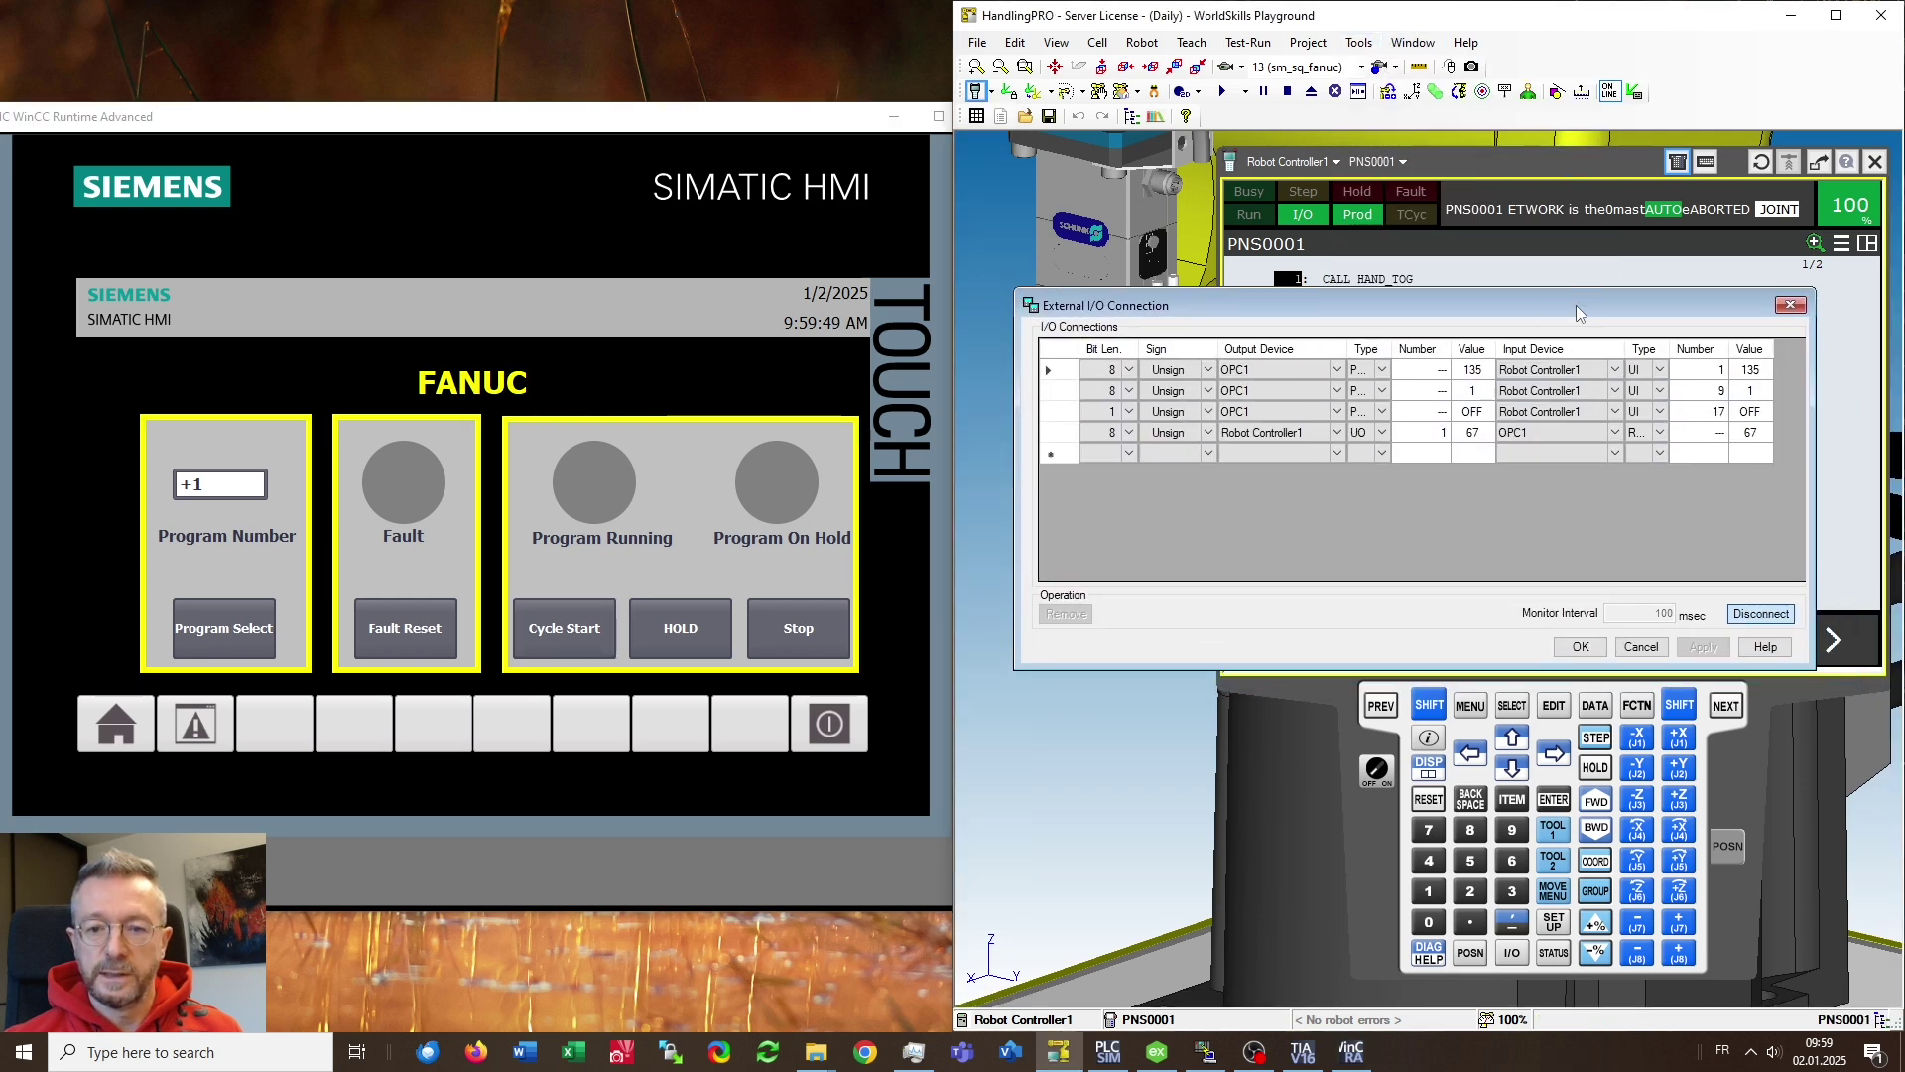
{"action": "left_click", "coordinate": [1757, 617]}
{"action": "left_click", "coordinate": [1791, 306]}
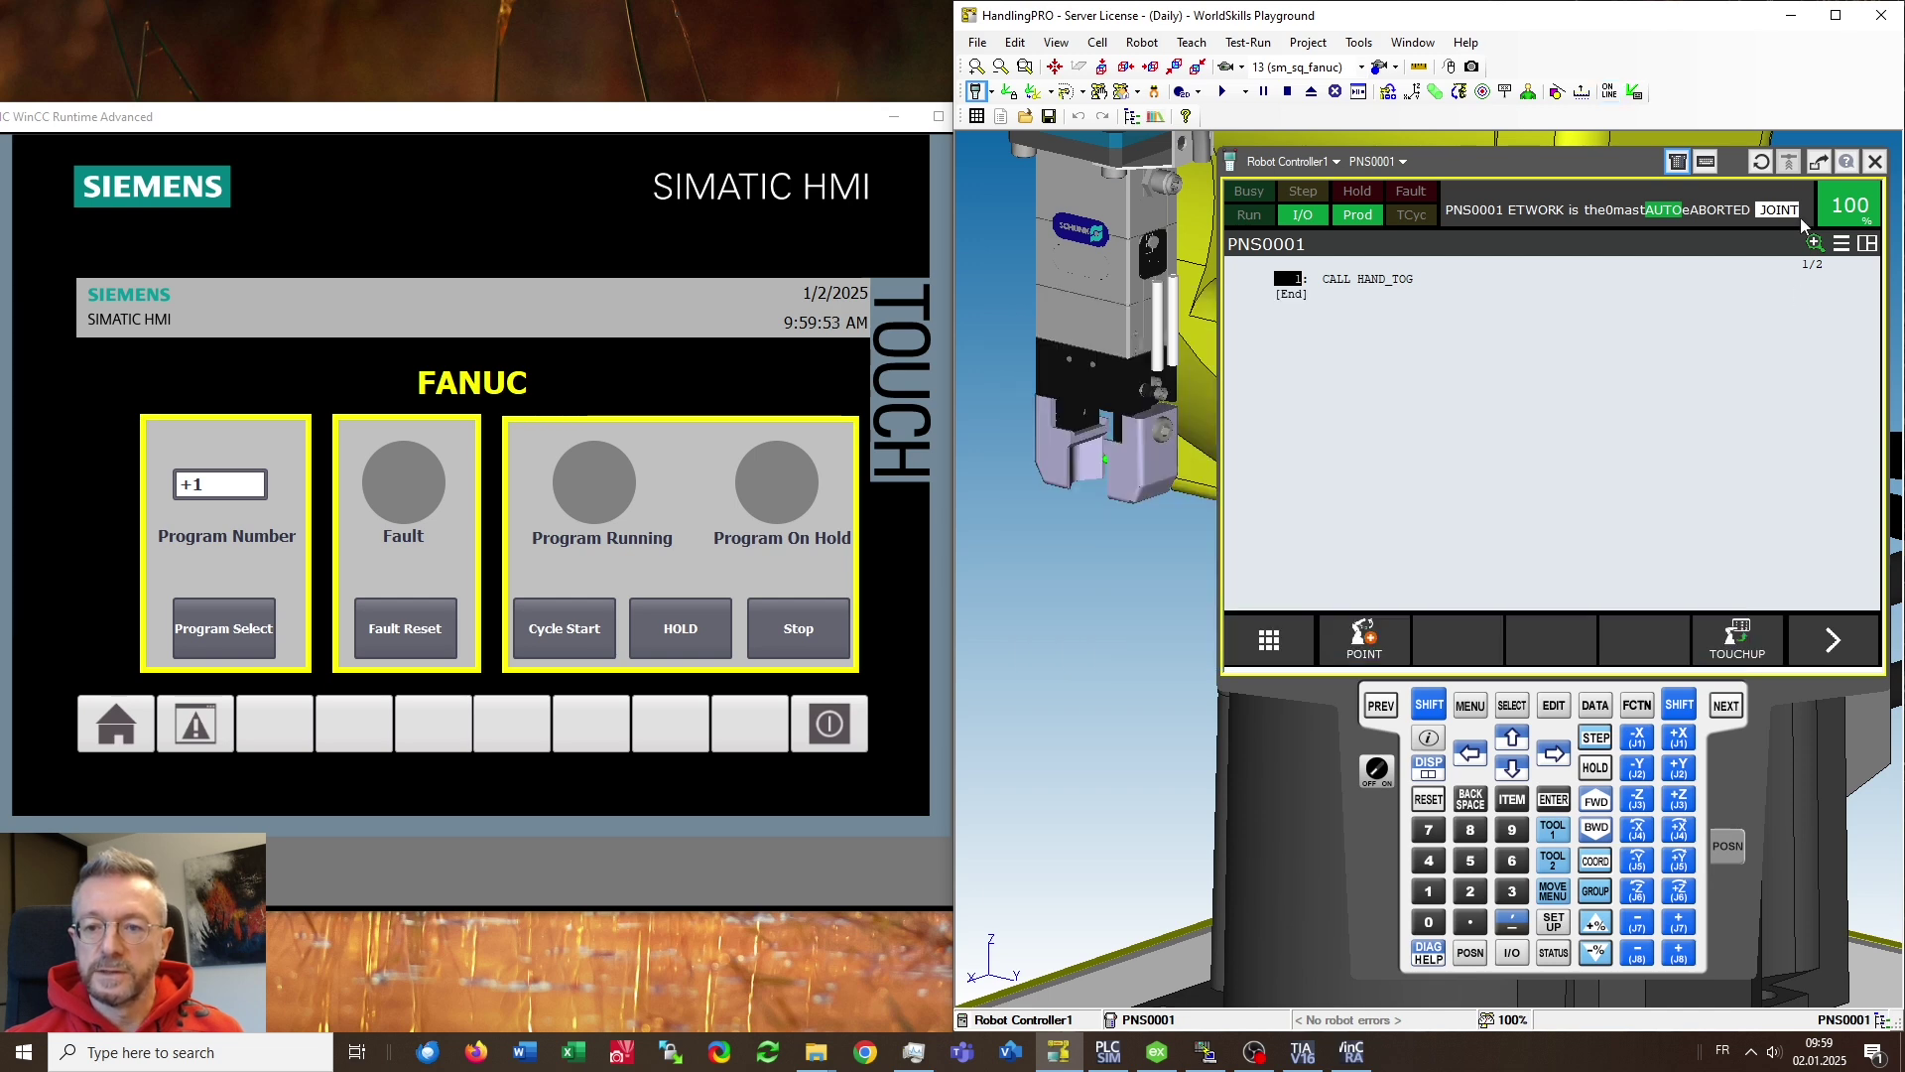
{"action": "left_click", "coordinate": [1792, 18]}
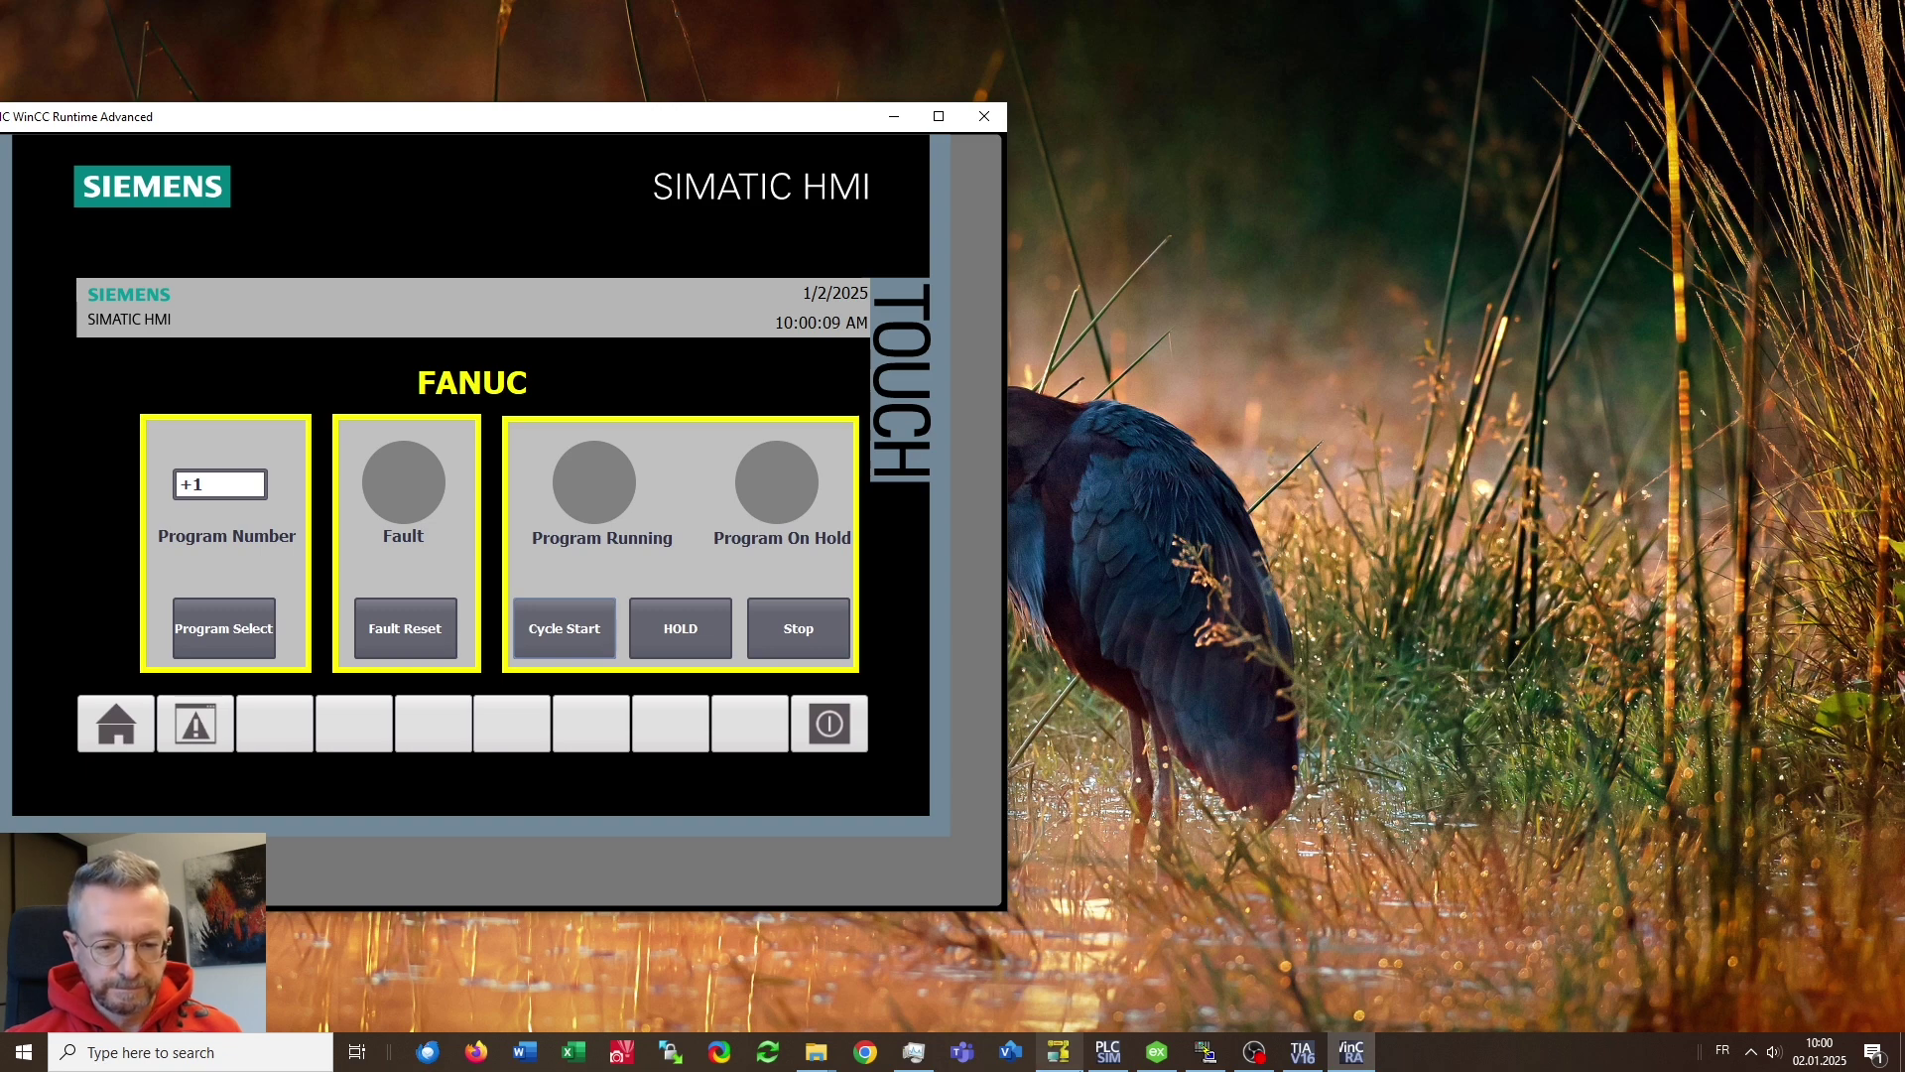
Show Main [OB1] in TIA Portal and inspect the FC1 and FC2 calls in Networks 1 and 2
{"action": "left_click", "coordinate": [1302, 1051]}
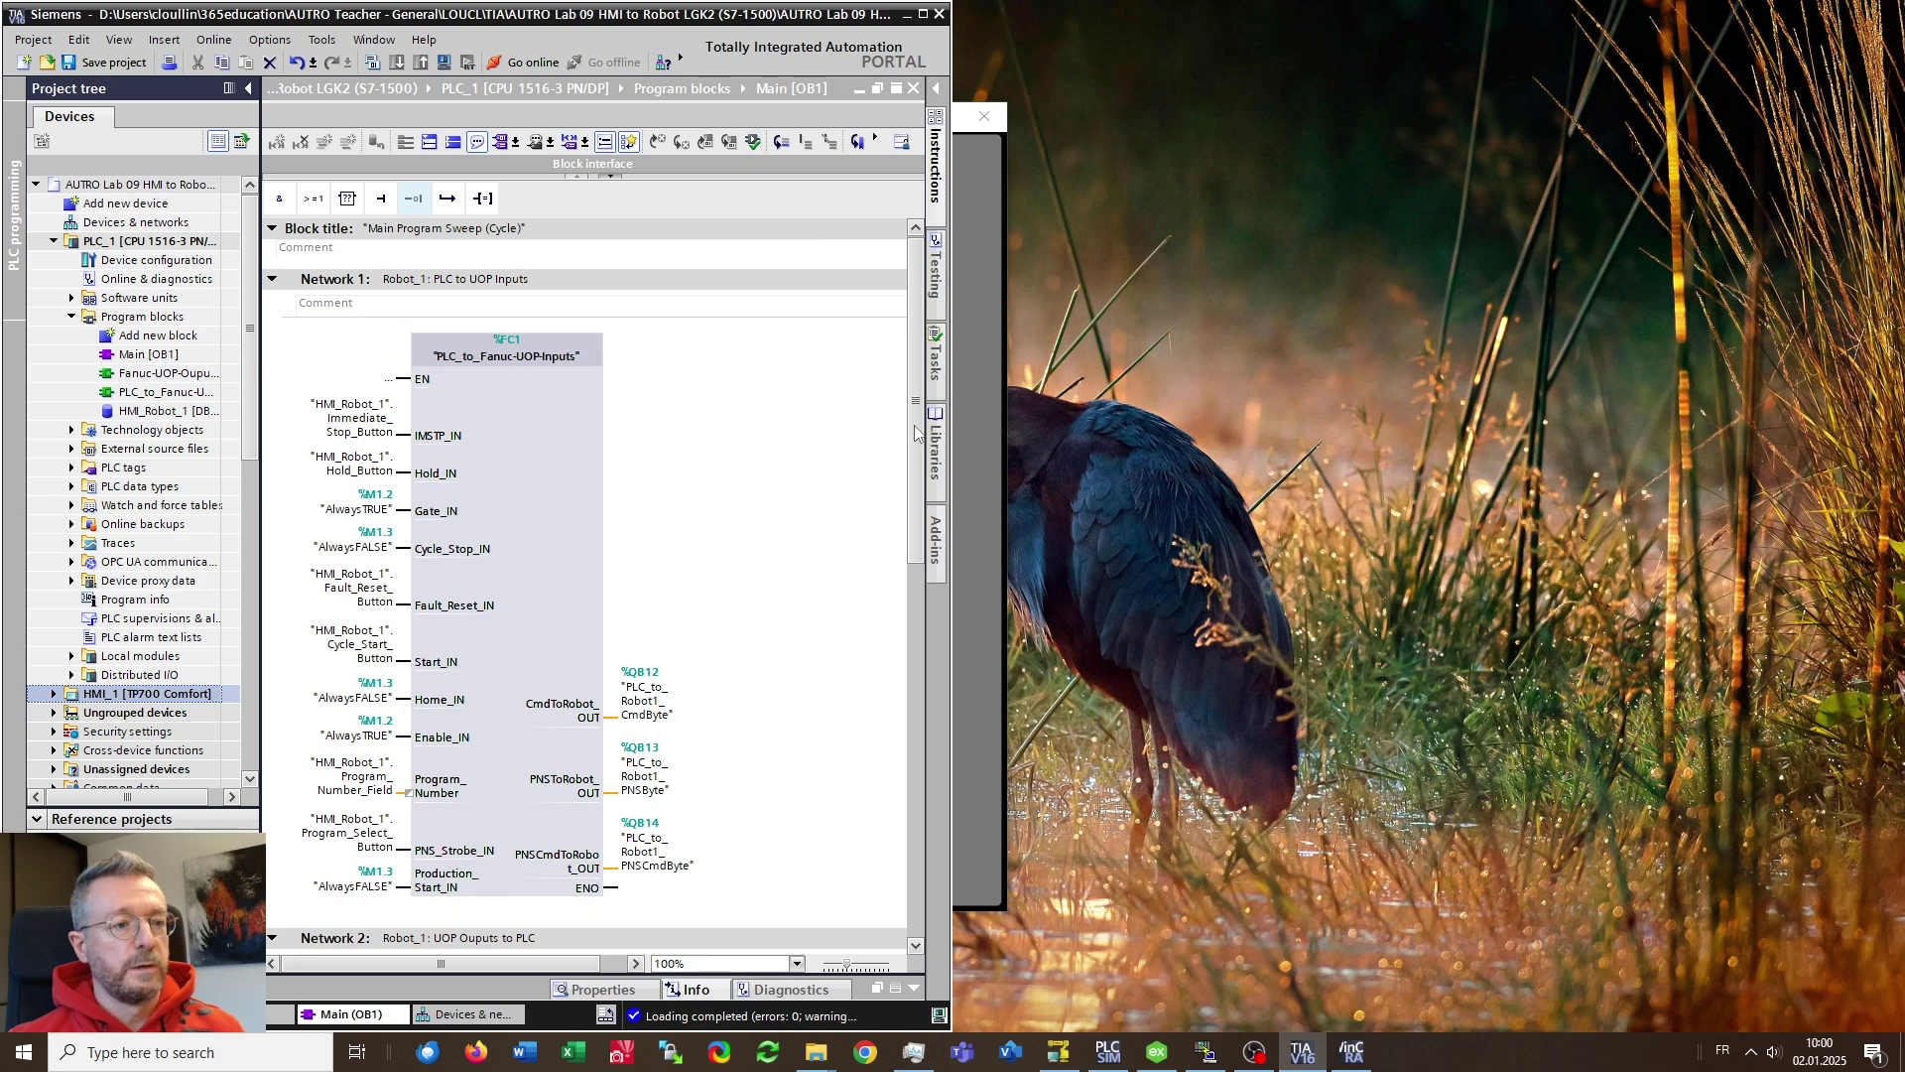
{"action": "scroll", "coordinate": [917, 433], "scroll_direction": "down", "scroll_amount": 2}
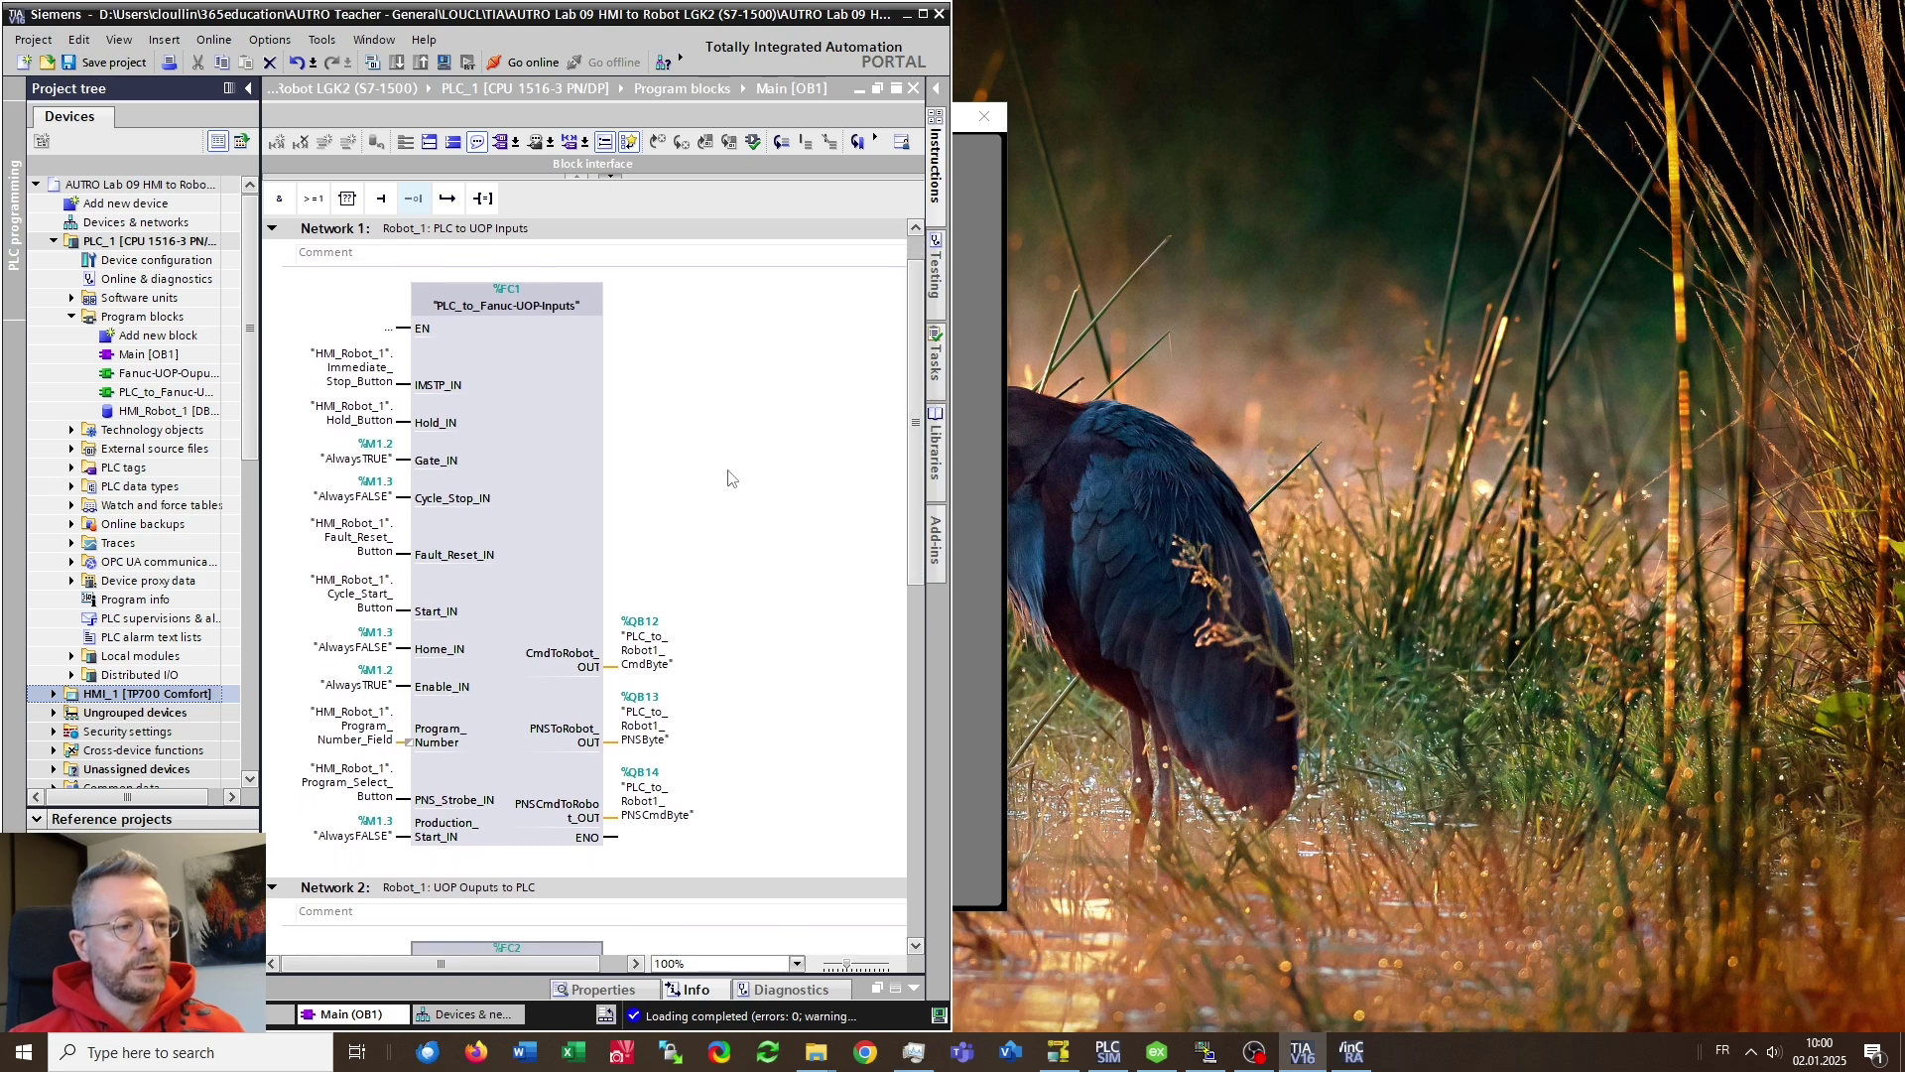
{"action": "left_click", "coordinate": [556, 483]}
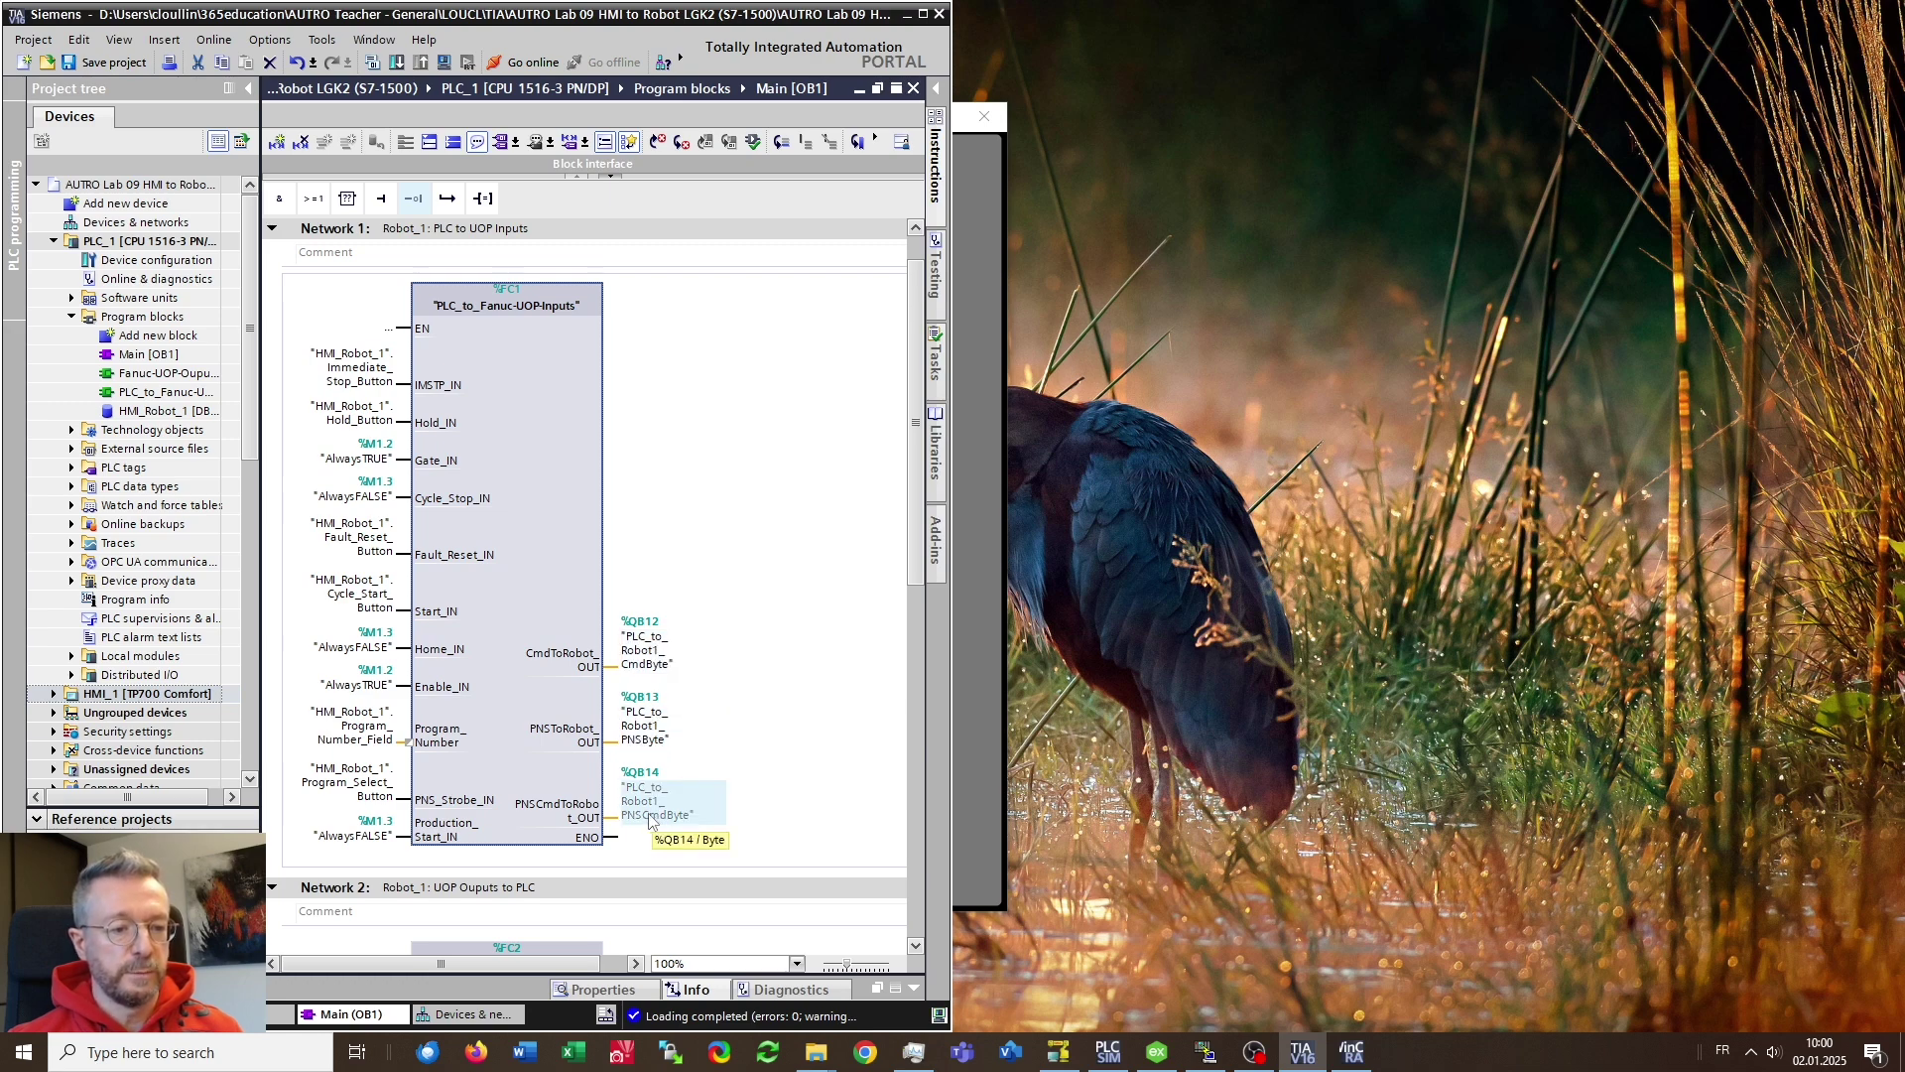
{"action": "left_click_drag", "start_coordinate": [917, 449], "coordinate": [915, 721]}
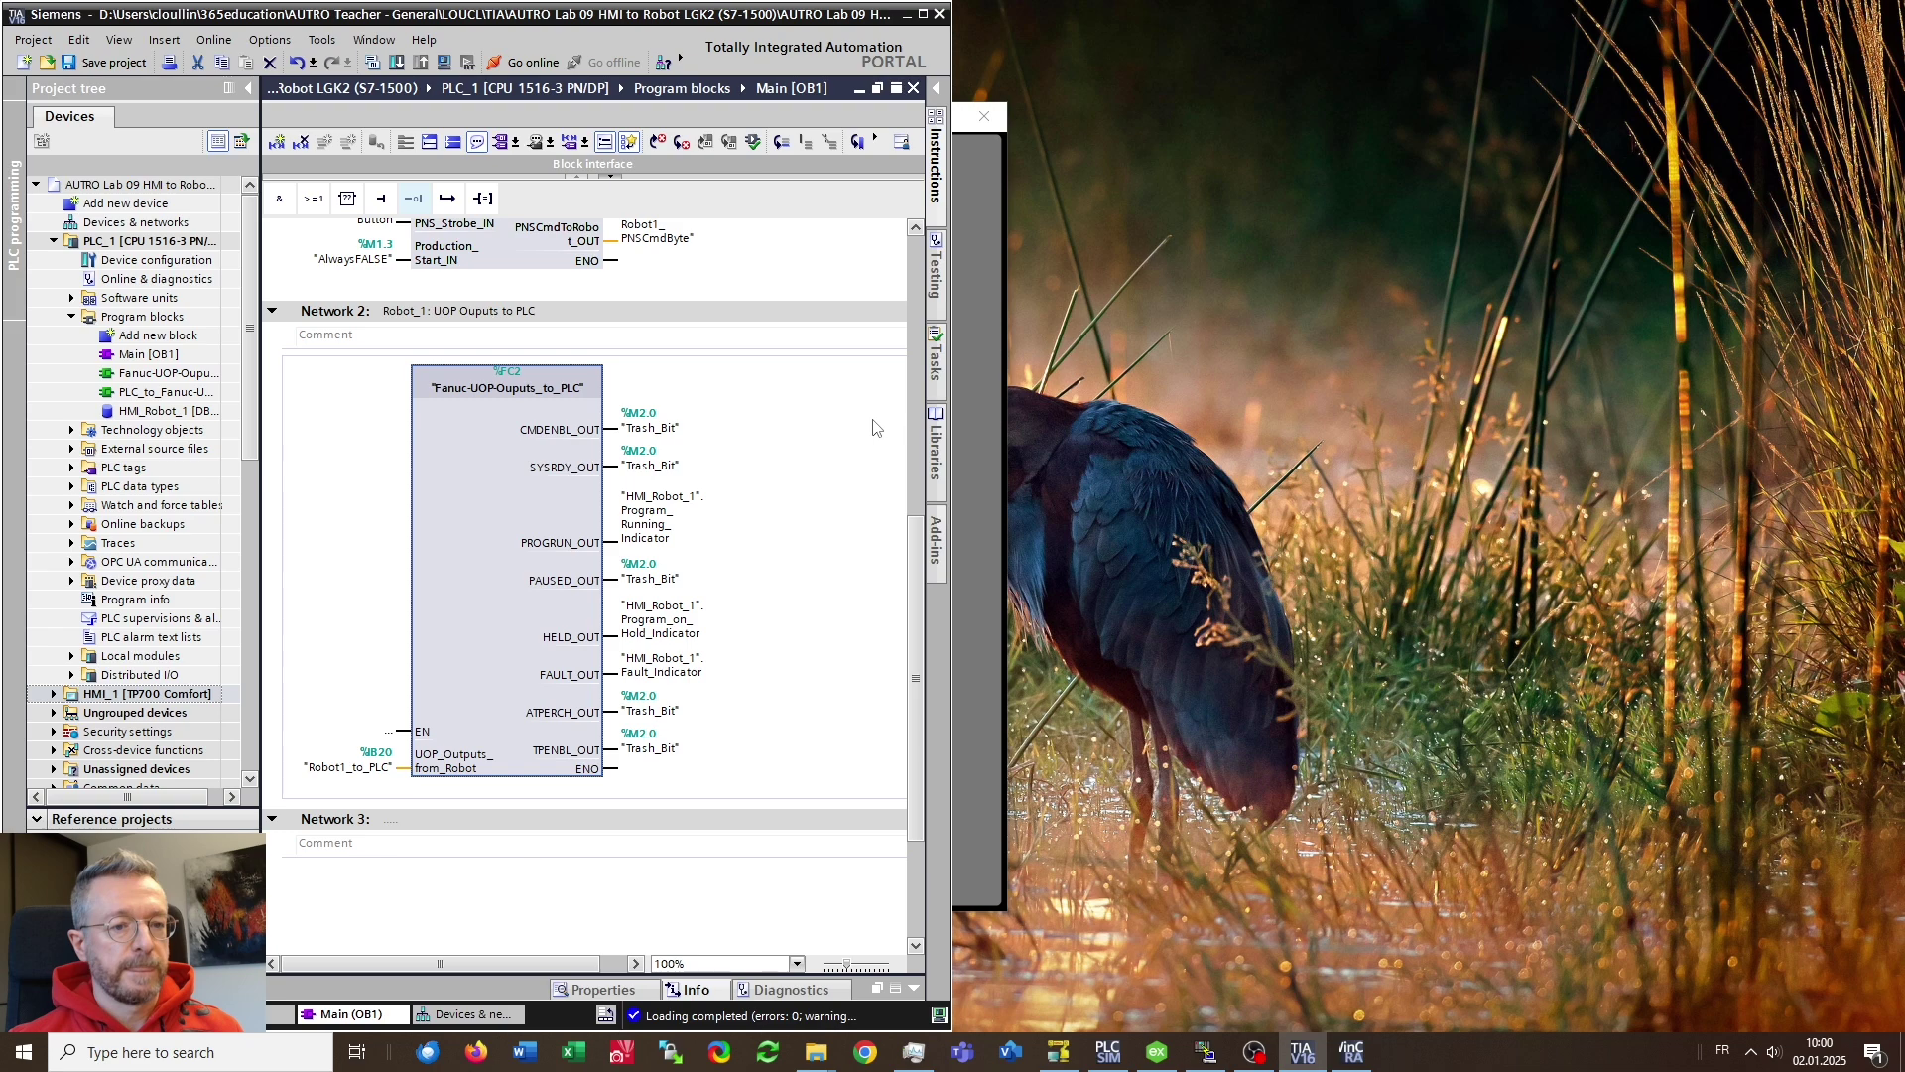
{"action": "left_click", "coordinate": [916, 481]}
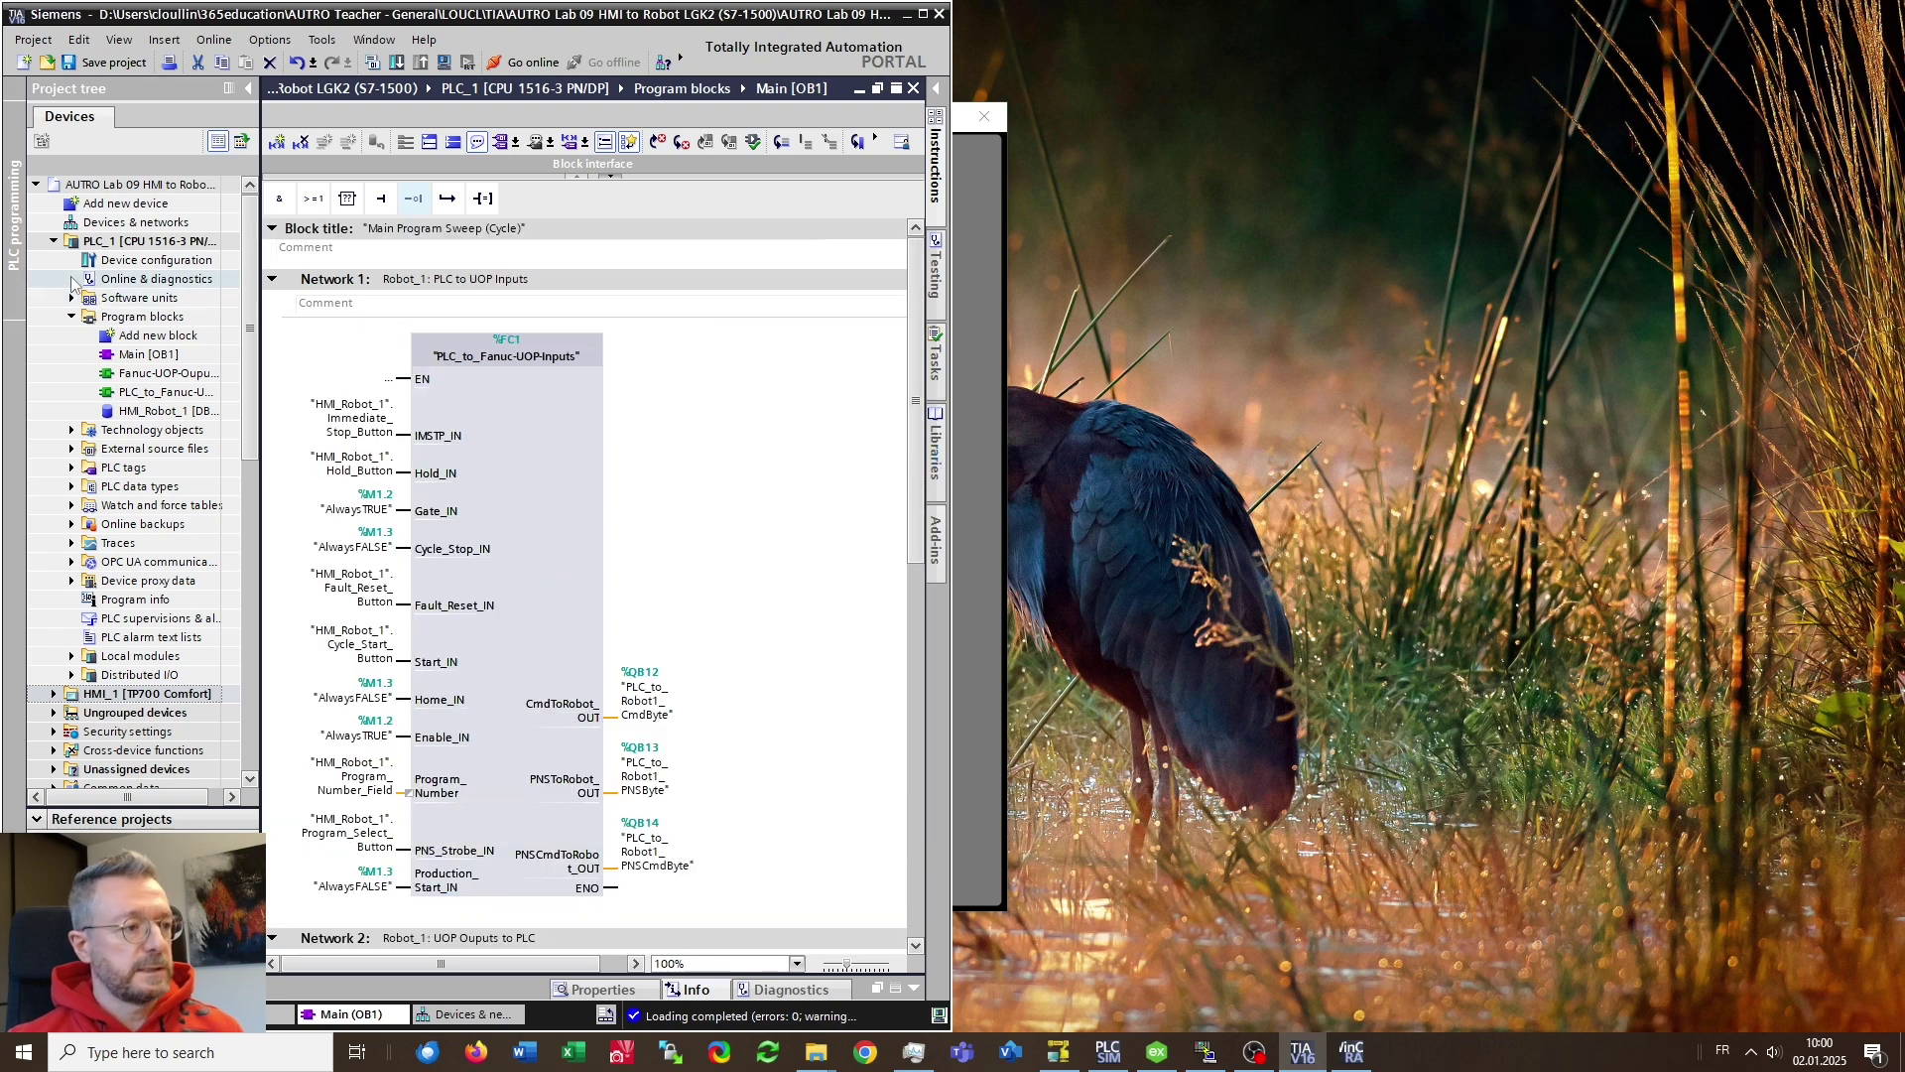
{"action": "right_click", "coordinate": [162, 247]}
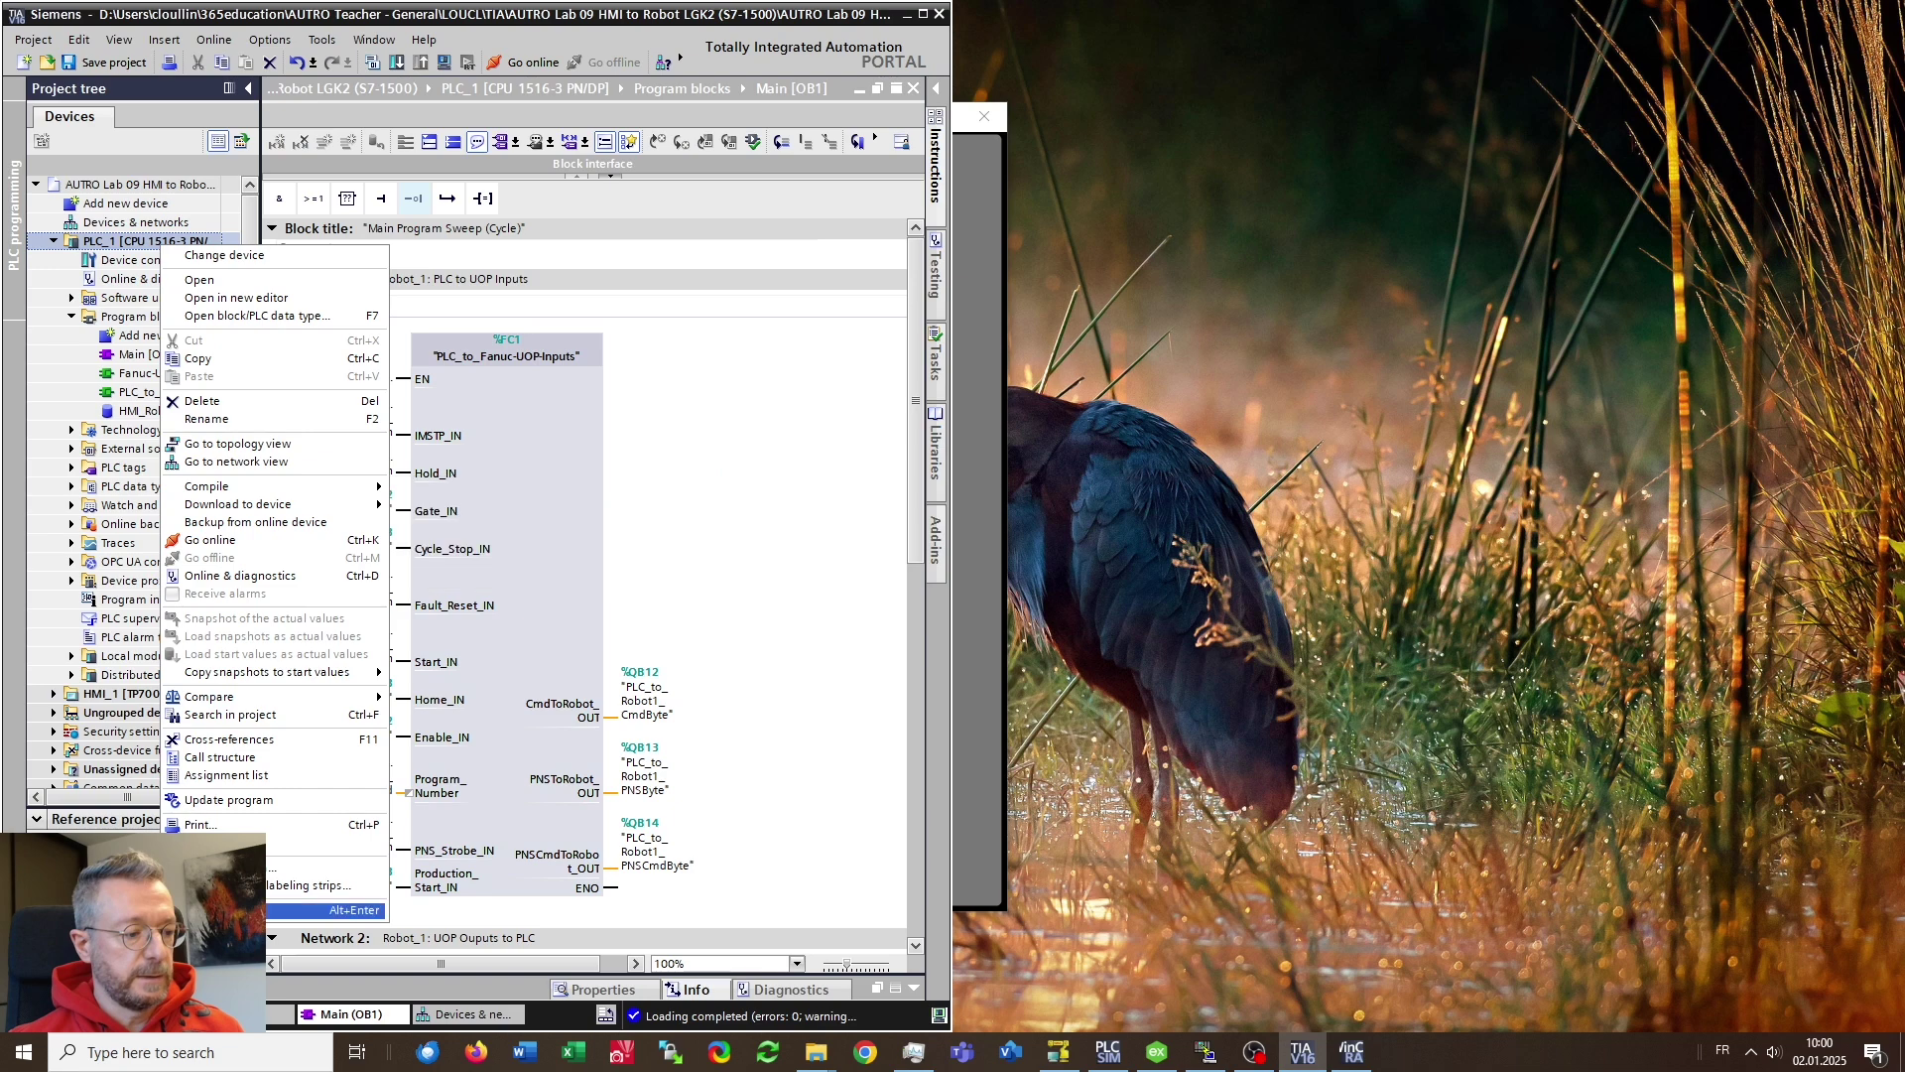
{"action": "left_click", "coordinate": [337, 910]}
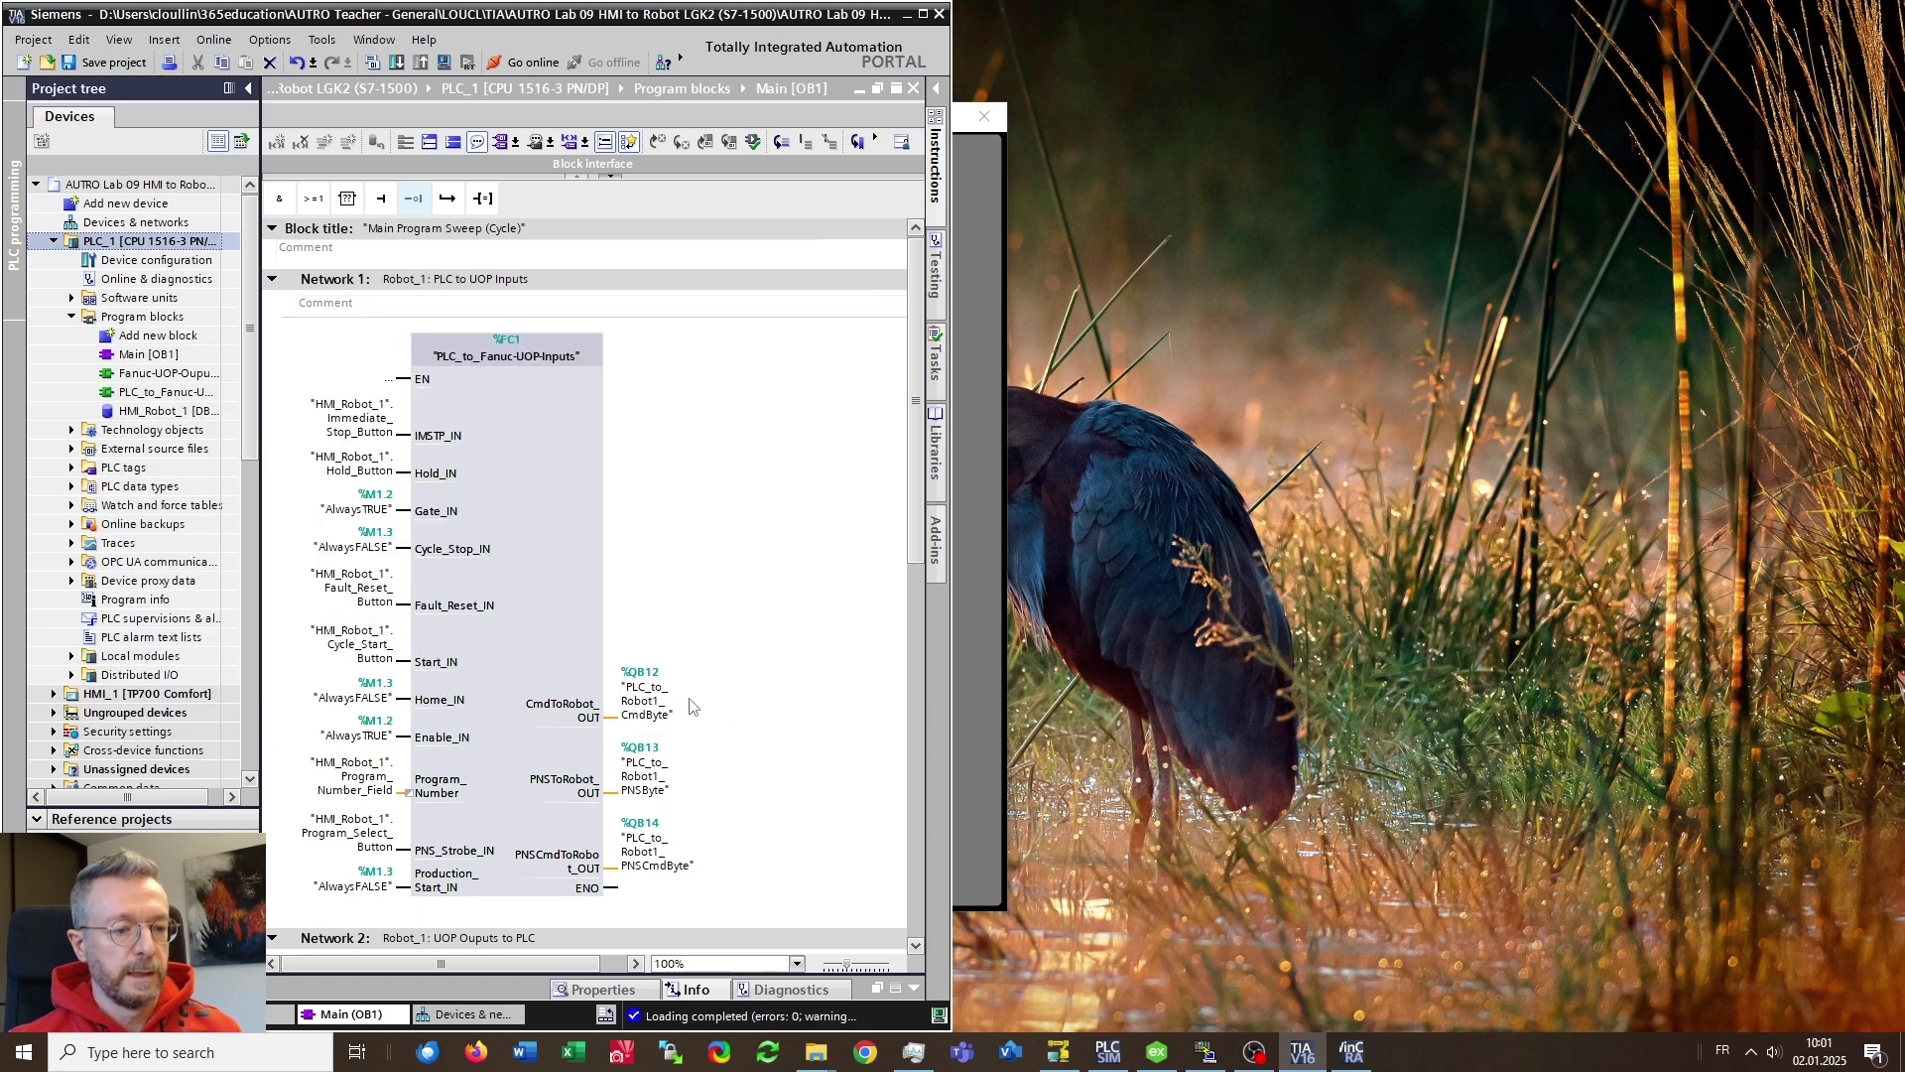
Keep 'Support simulation during block compilation' checked in the project's Protection properties and confirm with OK
{"action": "right_click", "coordinate": [147, 188]}
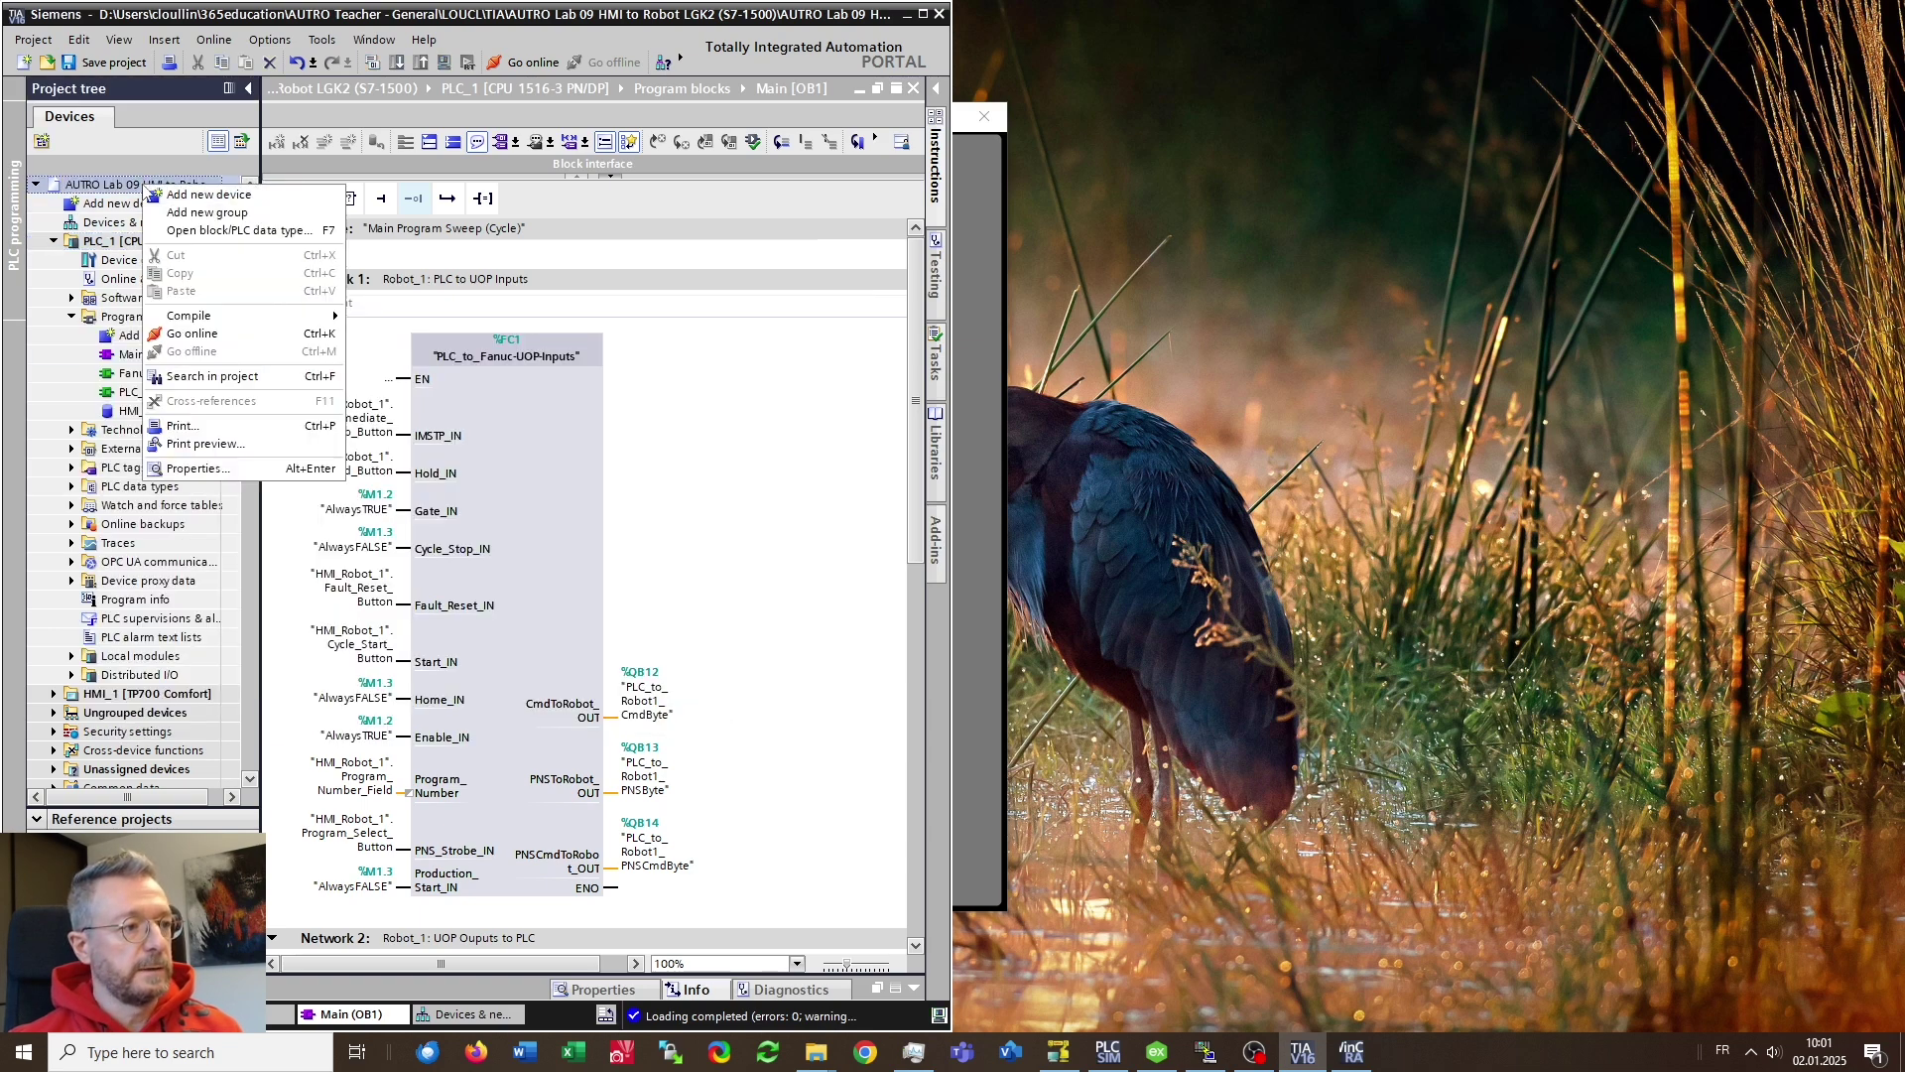
{"action": "left_click", "coordinate": [224, 470]}
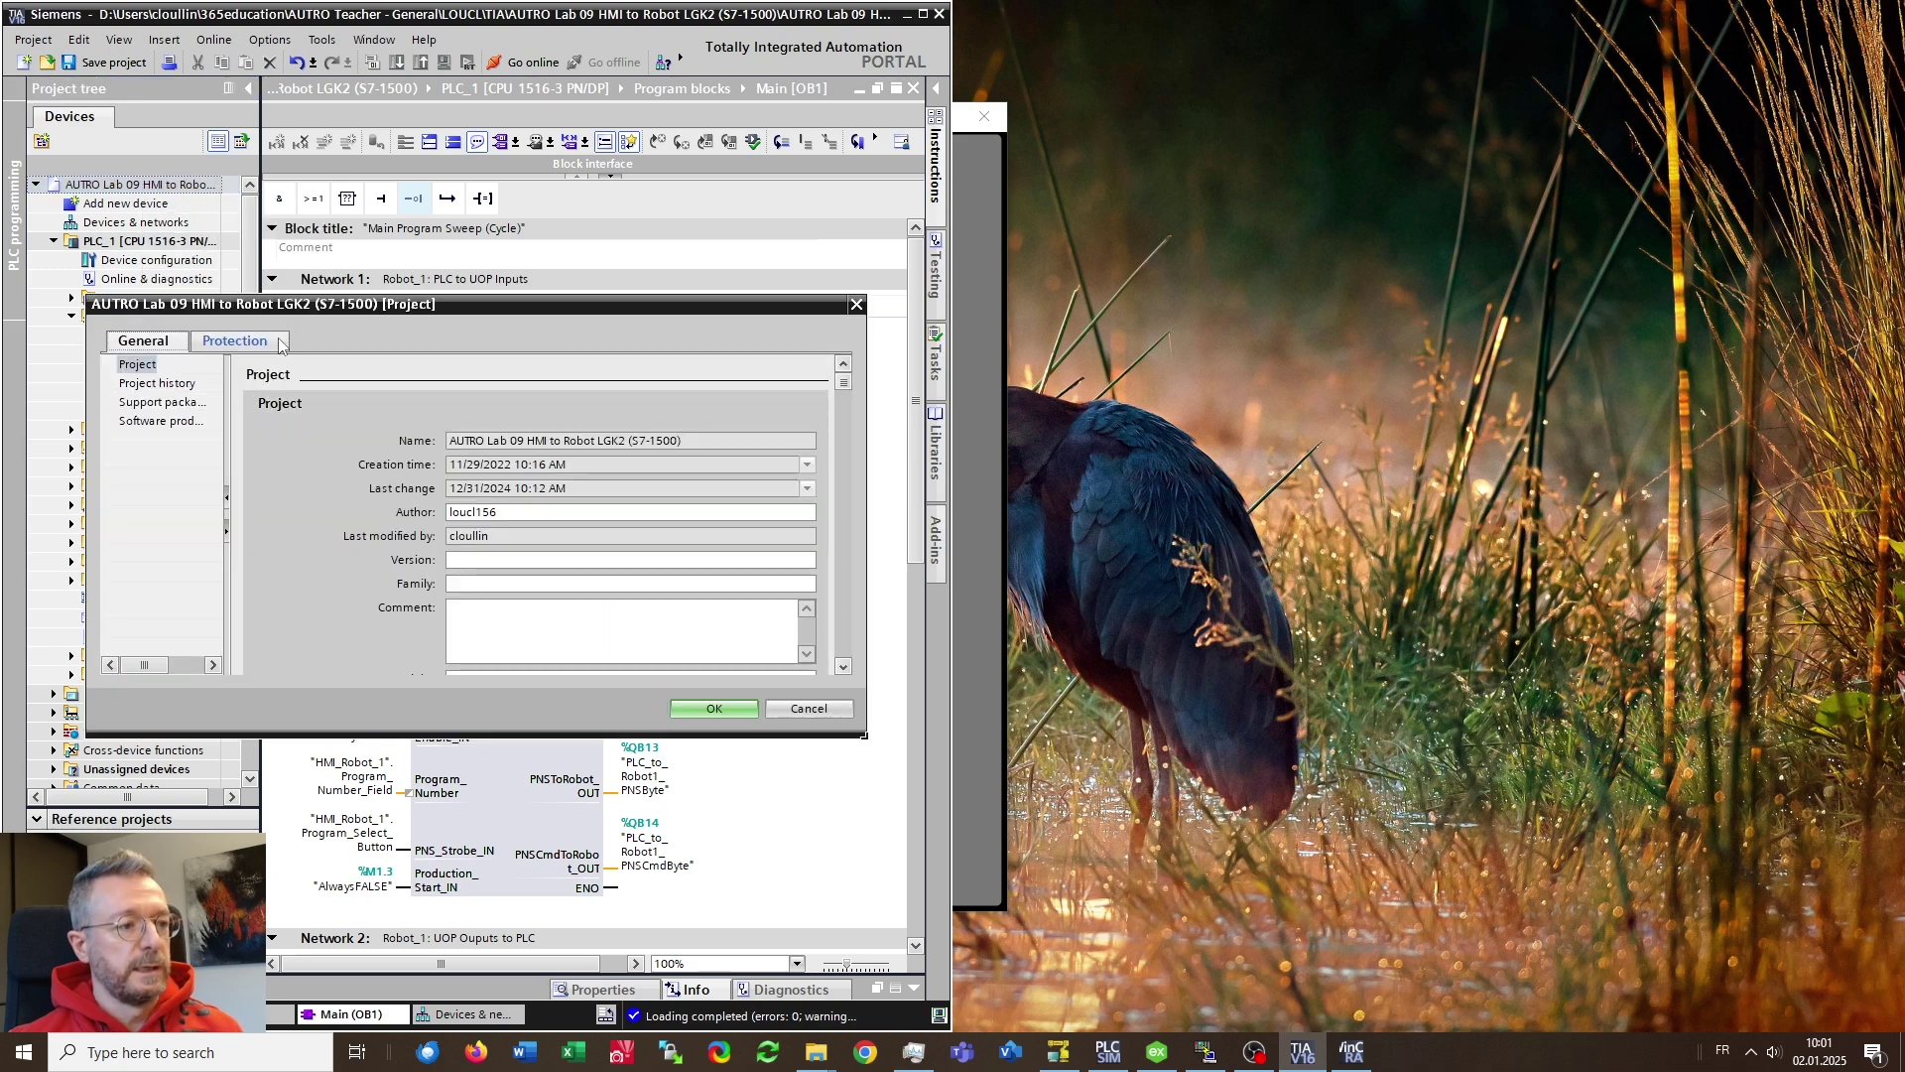
{"action": "left_click", "coordinate": [273, 343]}
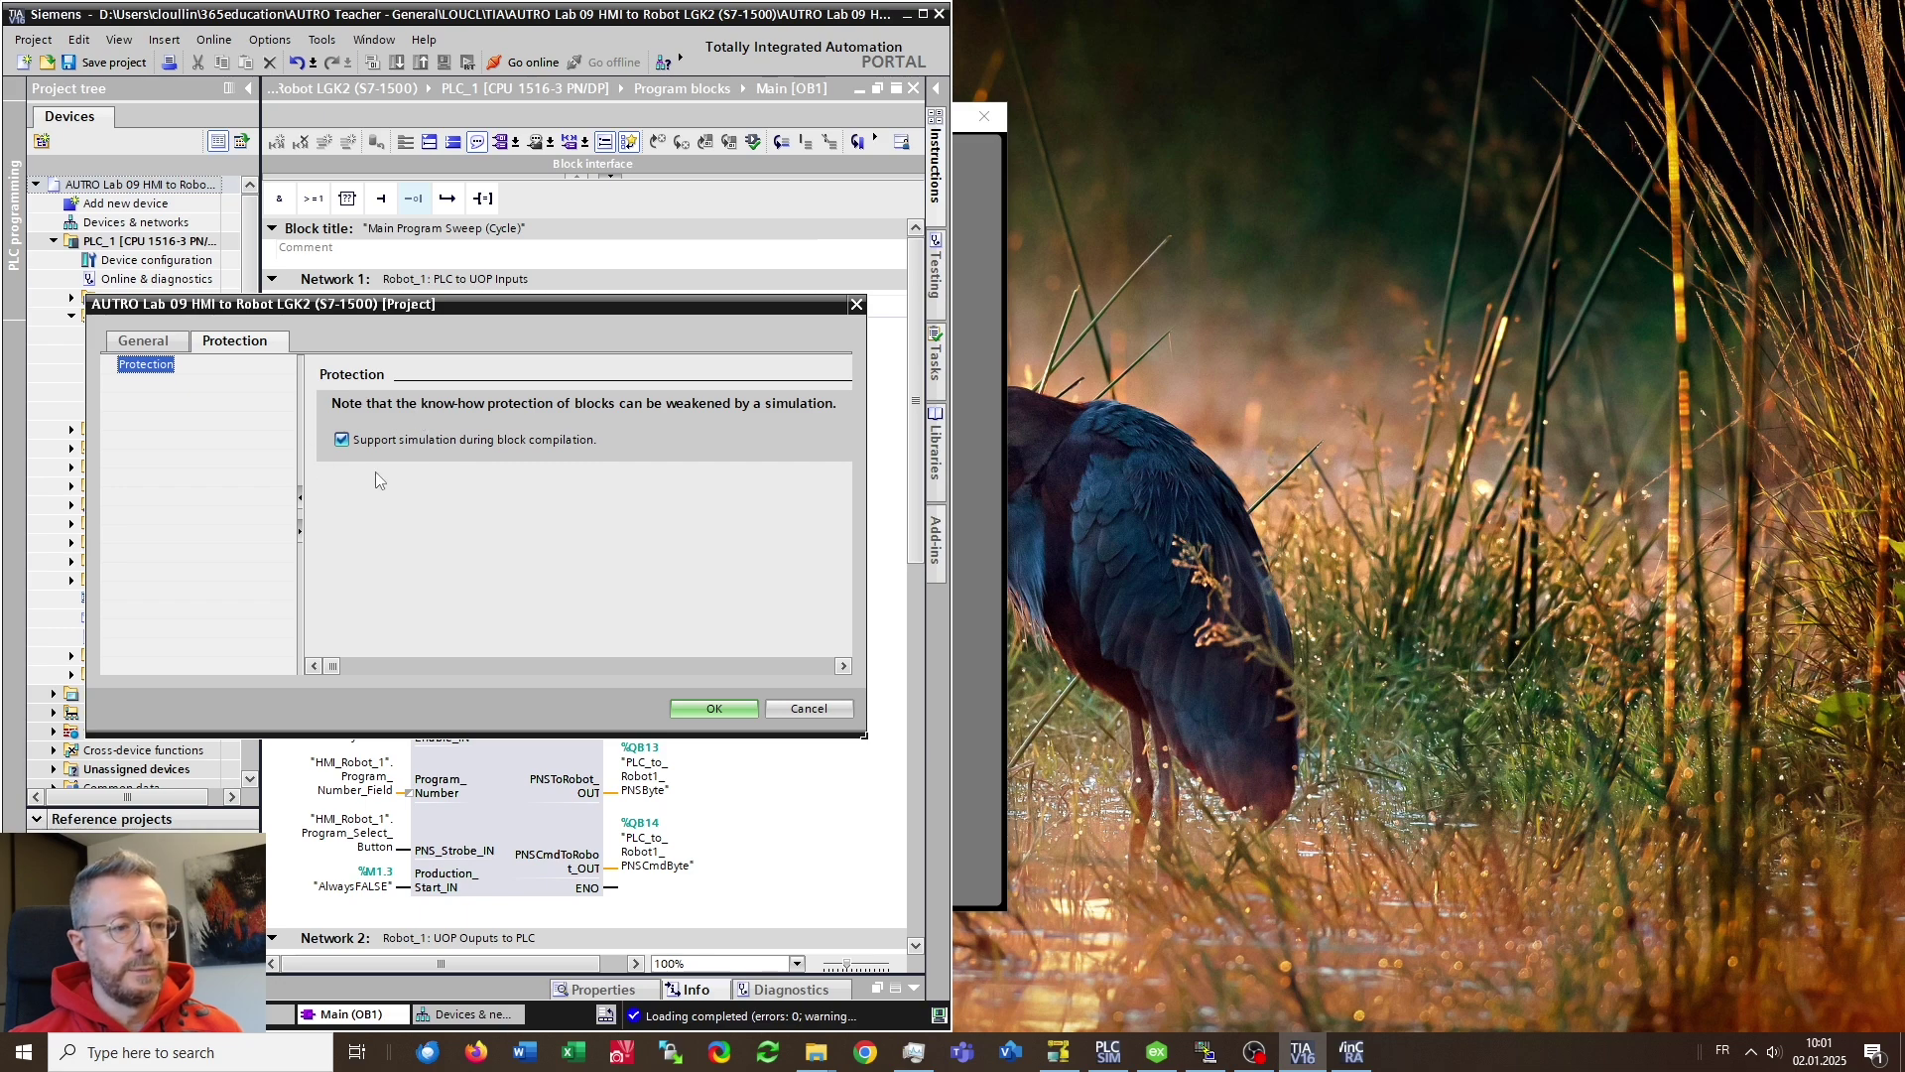
{"action": "left_click", "coordinate": [714, 708]}
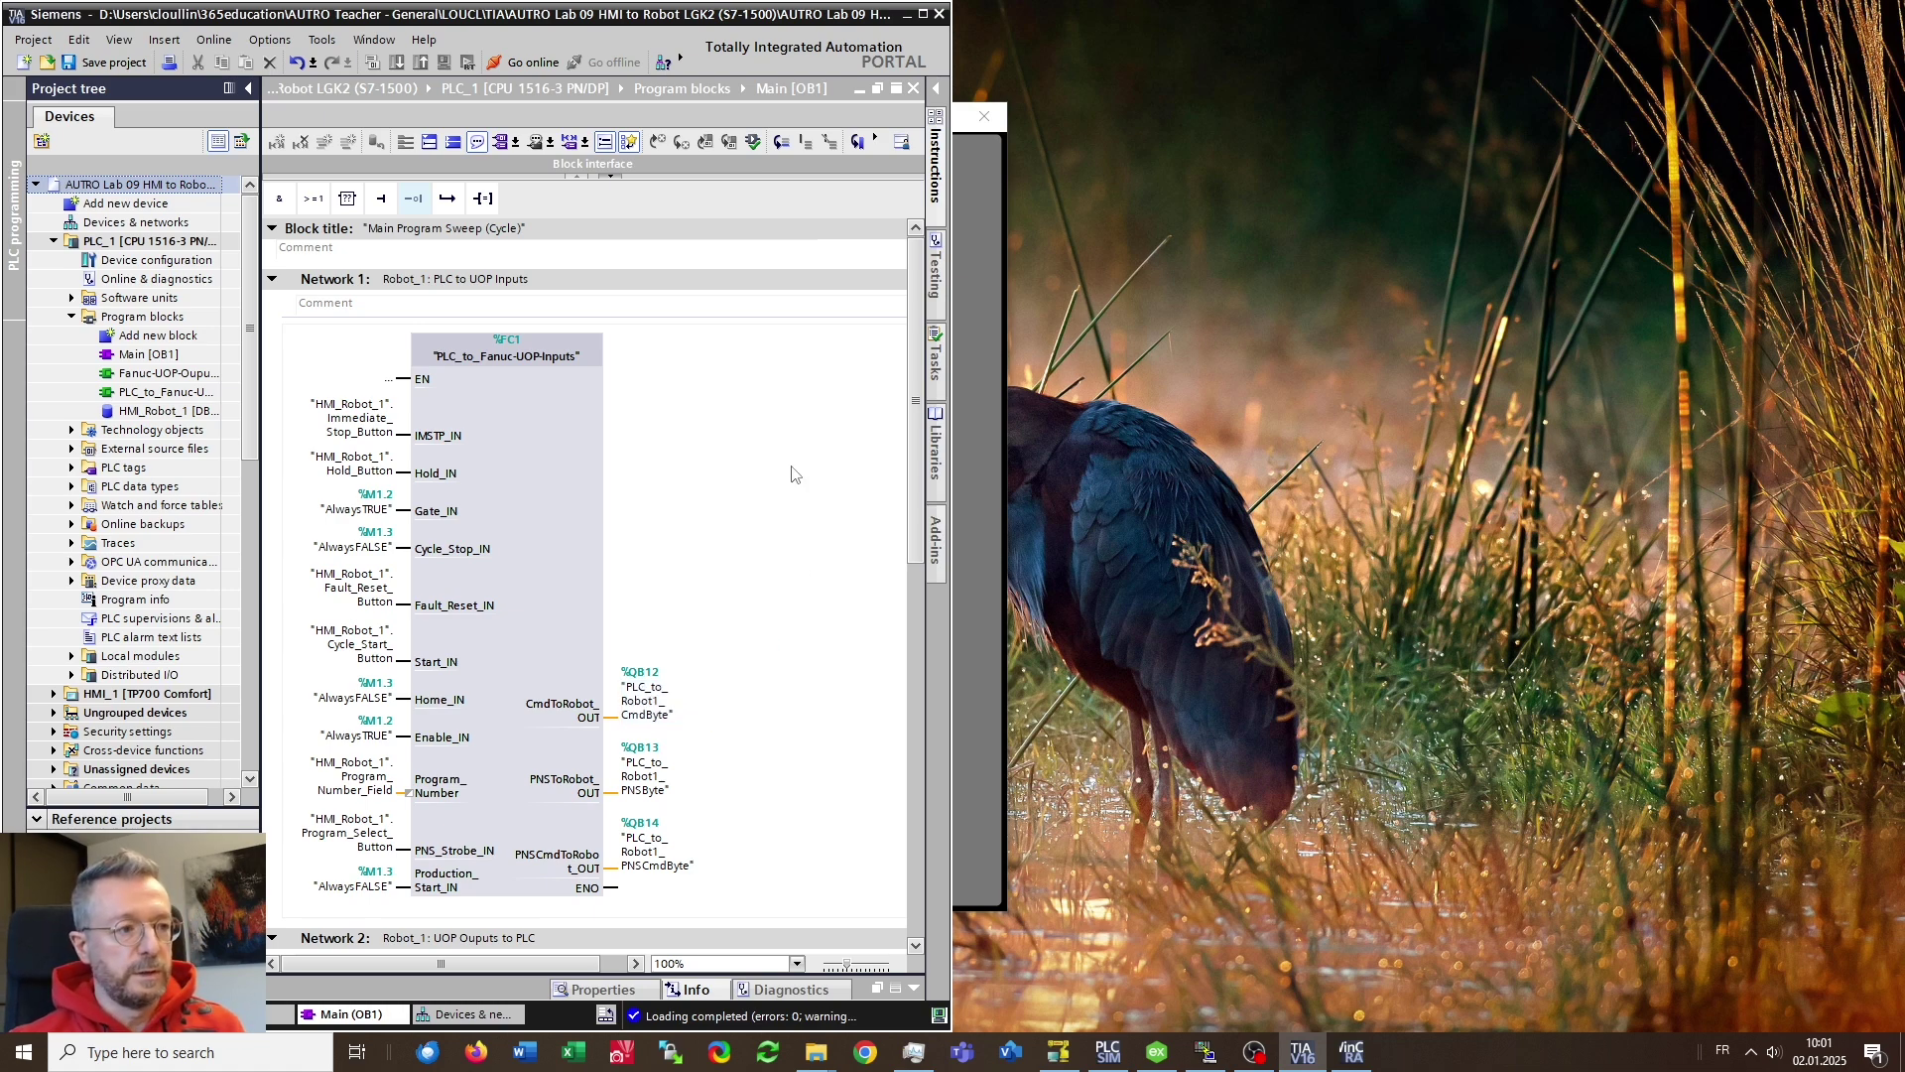
Select PLC_1 and move the PLC simulator panel out of the way
{"action": "left_click", "coordinate": [139, 243]}
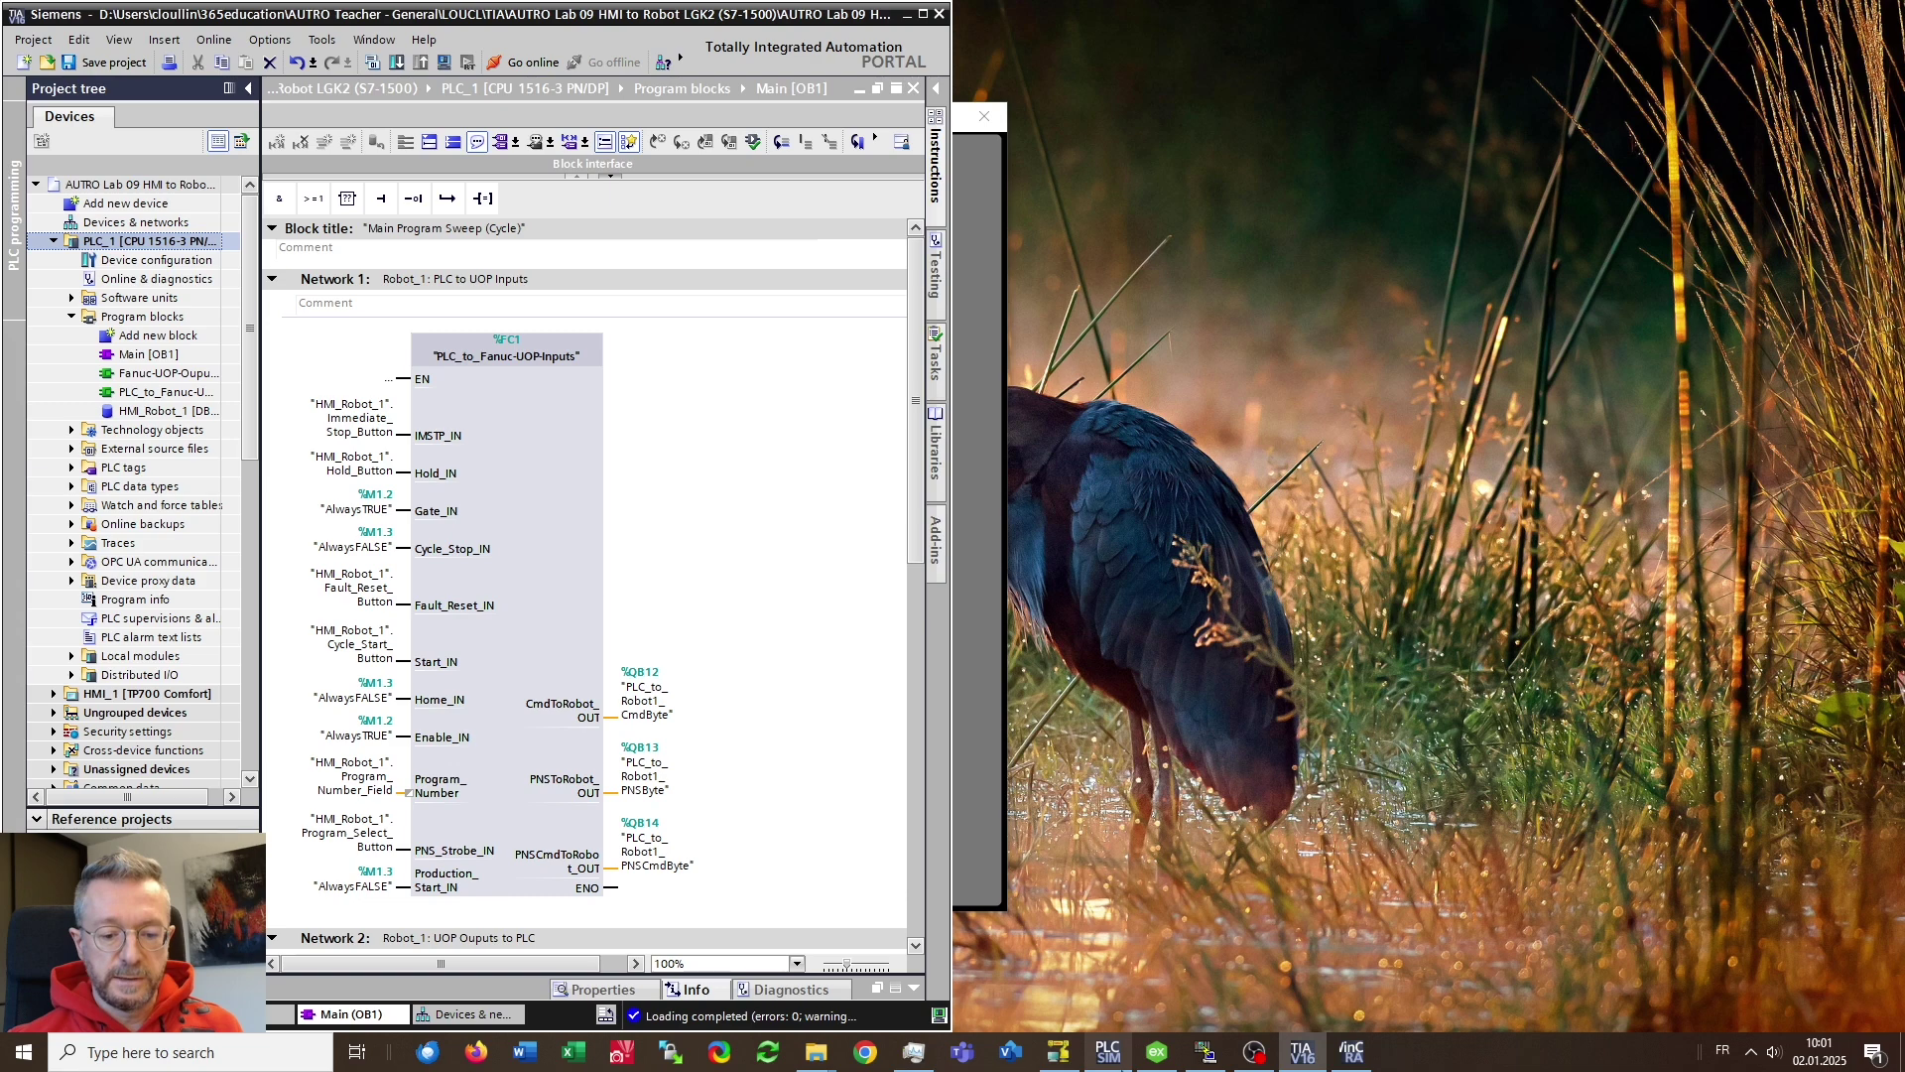
{"action": "left_click", "coordinate": [1112, 1060]}
{"action": "left_click_drag", "start_coordinate": [1375, 338], "coordinate": [1149, 49]}
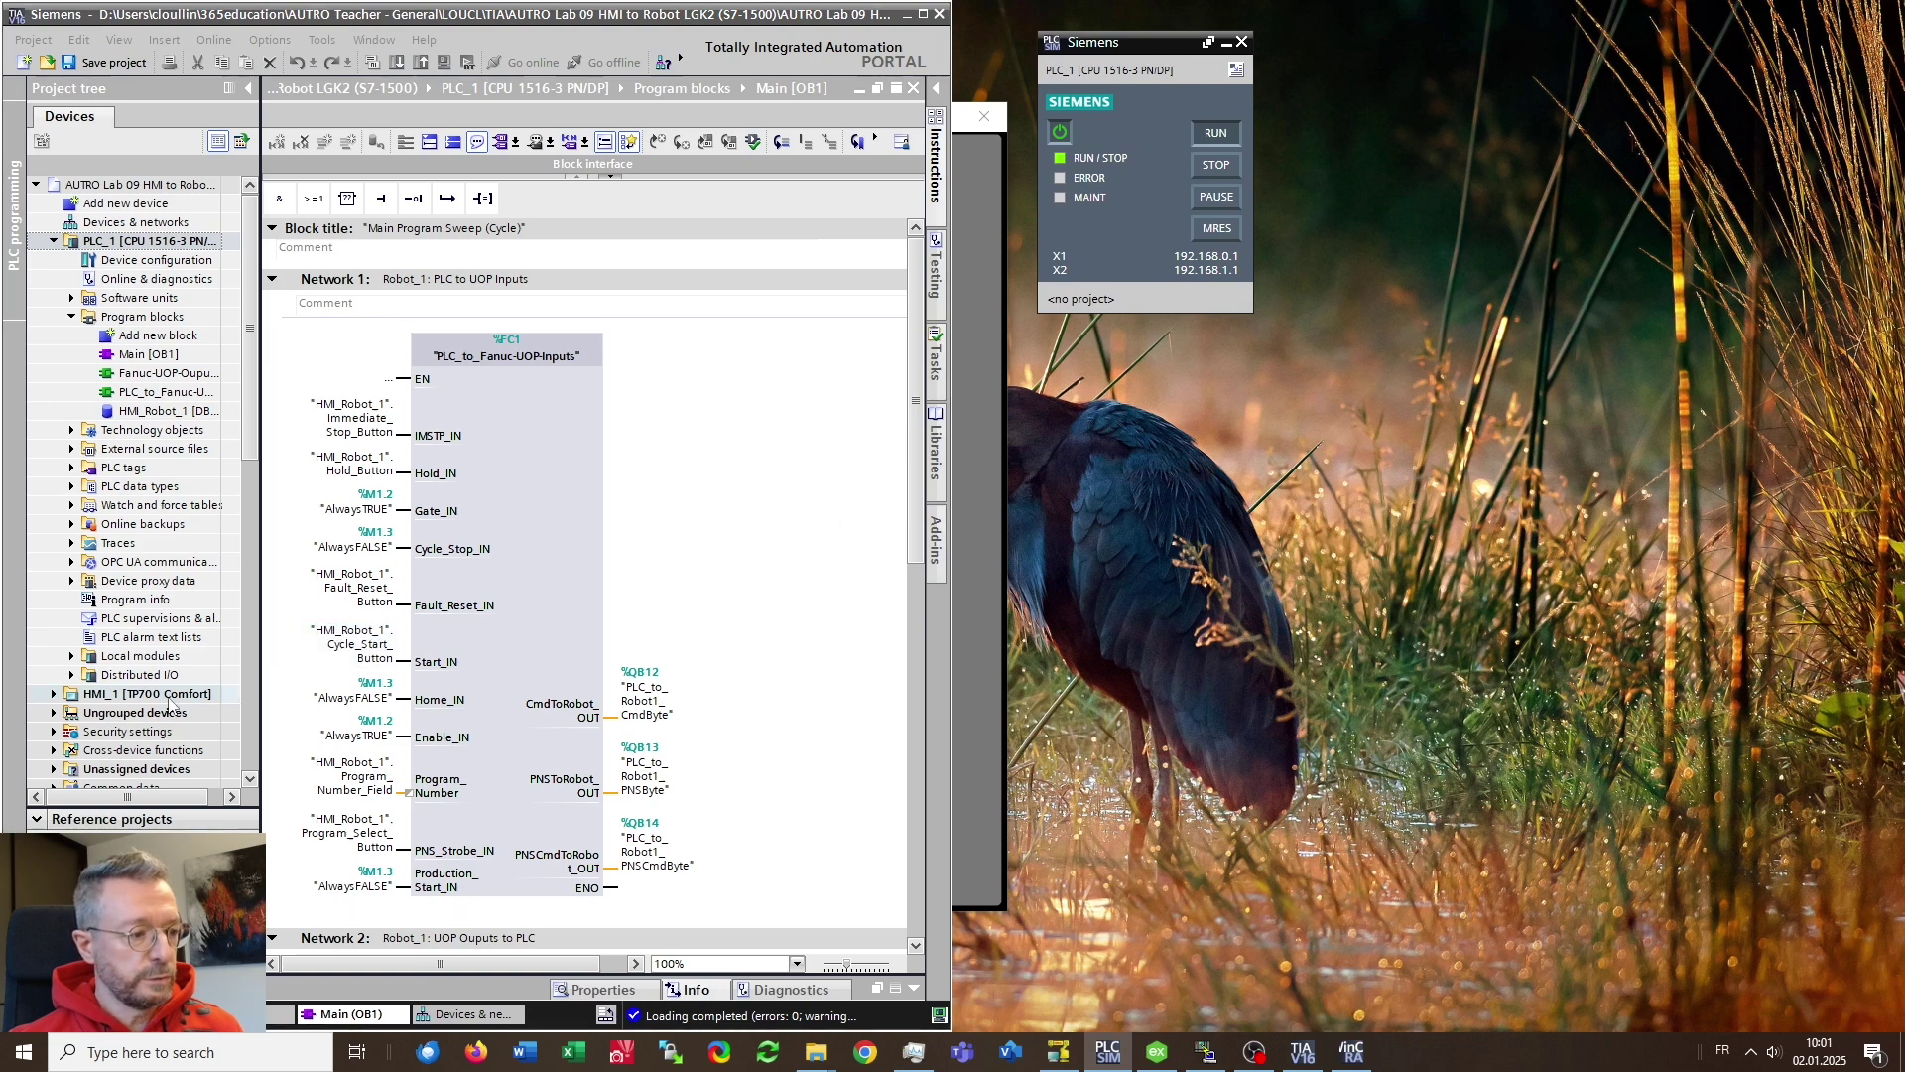
Start runtime simulation of the HMI_1 TP700 Comfort in WinCC Runtime Advanced
{"action": "left_click", "coordinate": [150, 698]}
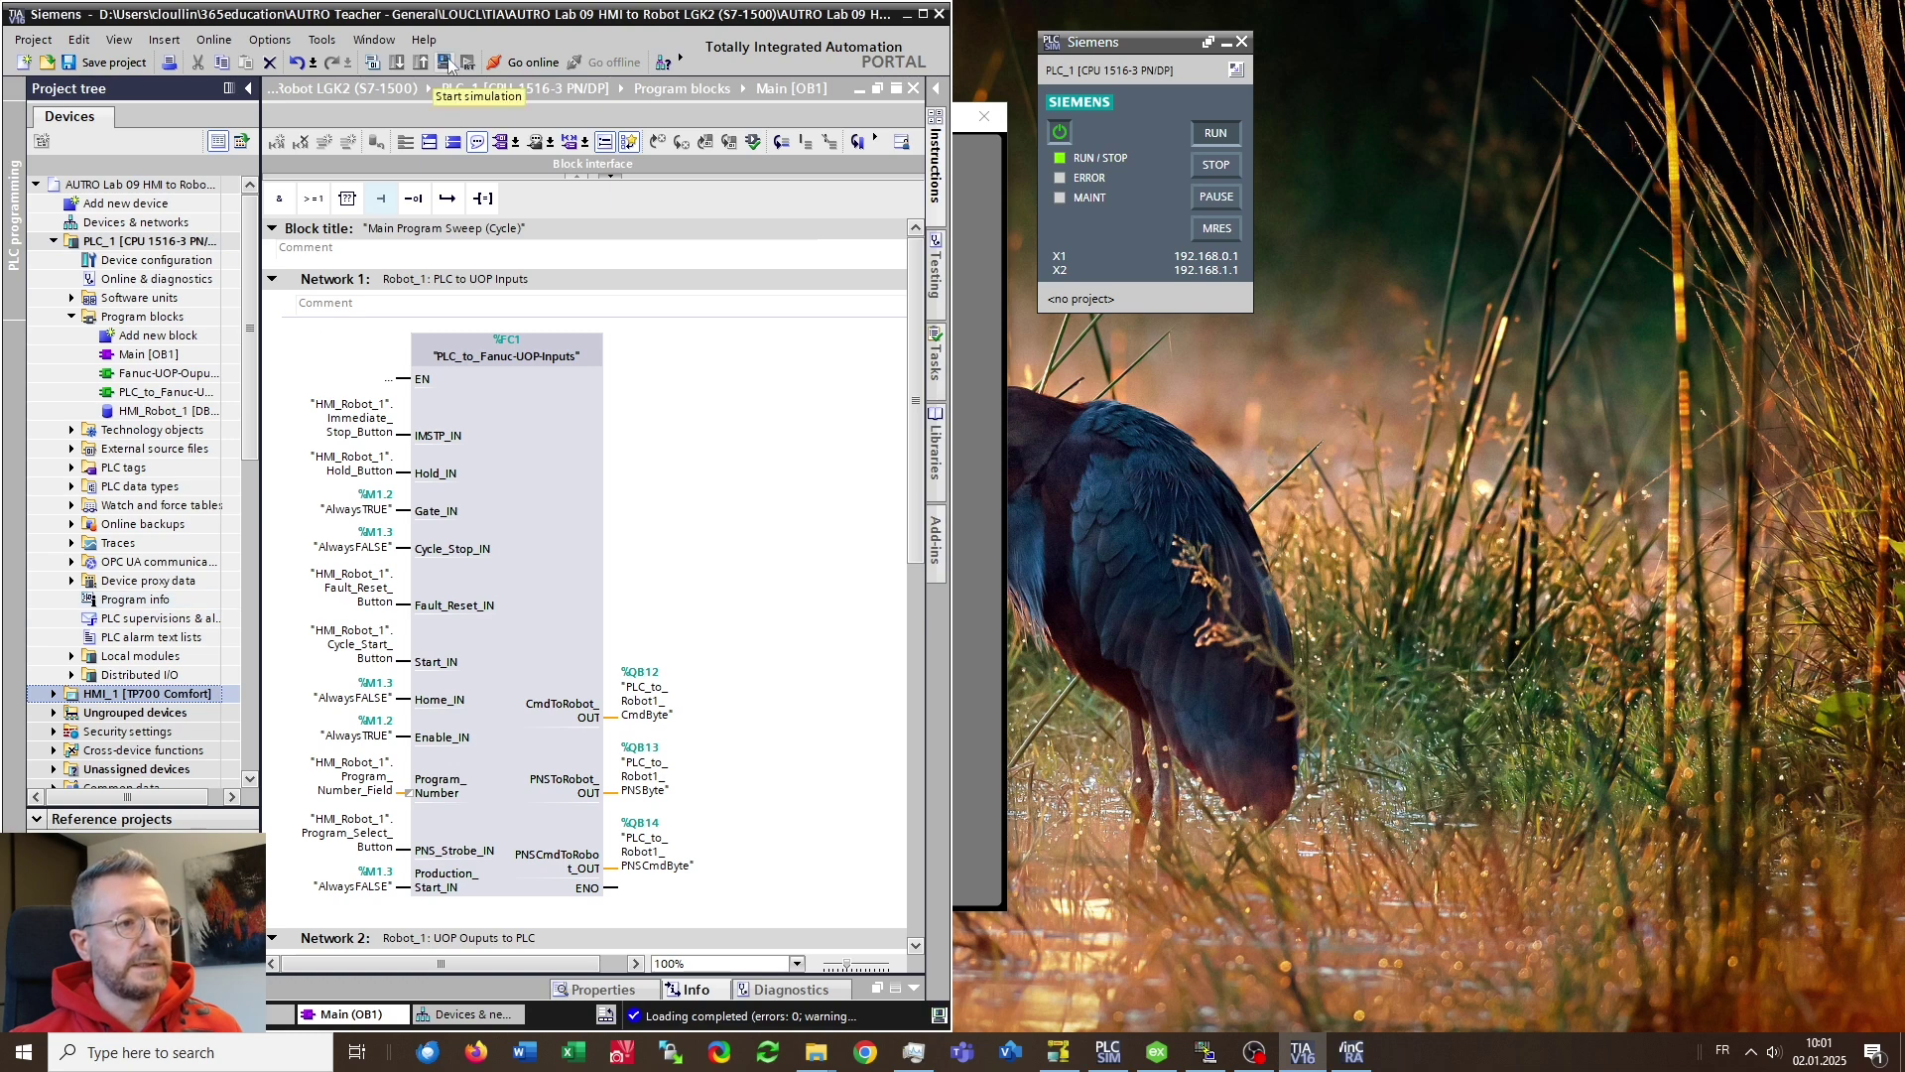
{"action": "left_click", "coordinate": [449, 65]}
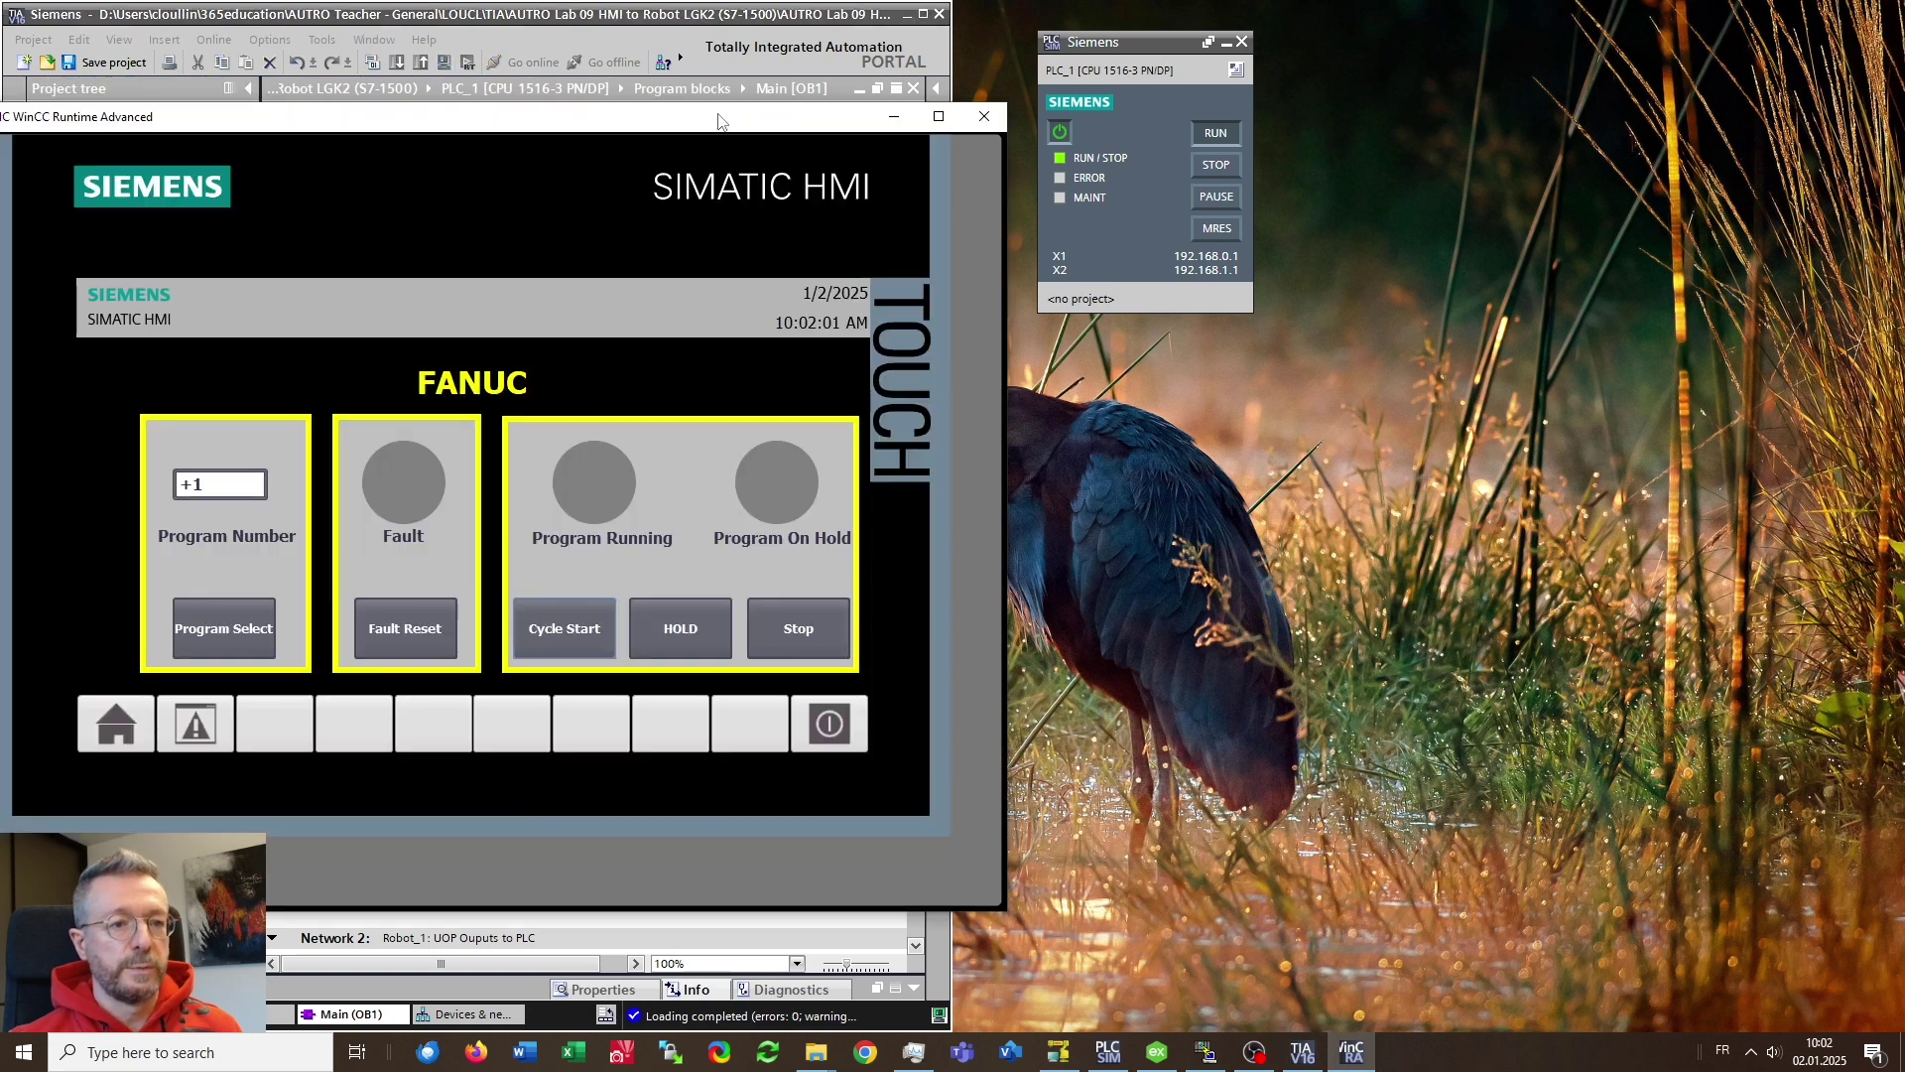
{"action": "left_click_drag", "start_coordinate": [650, 127], "coordinate": [658, 130]}
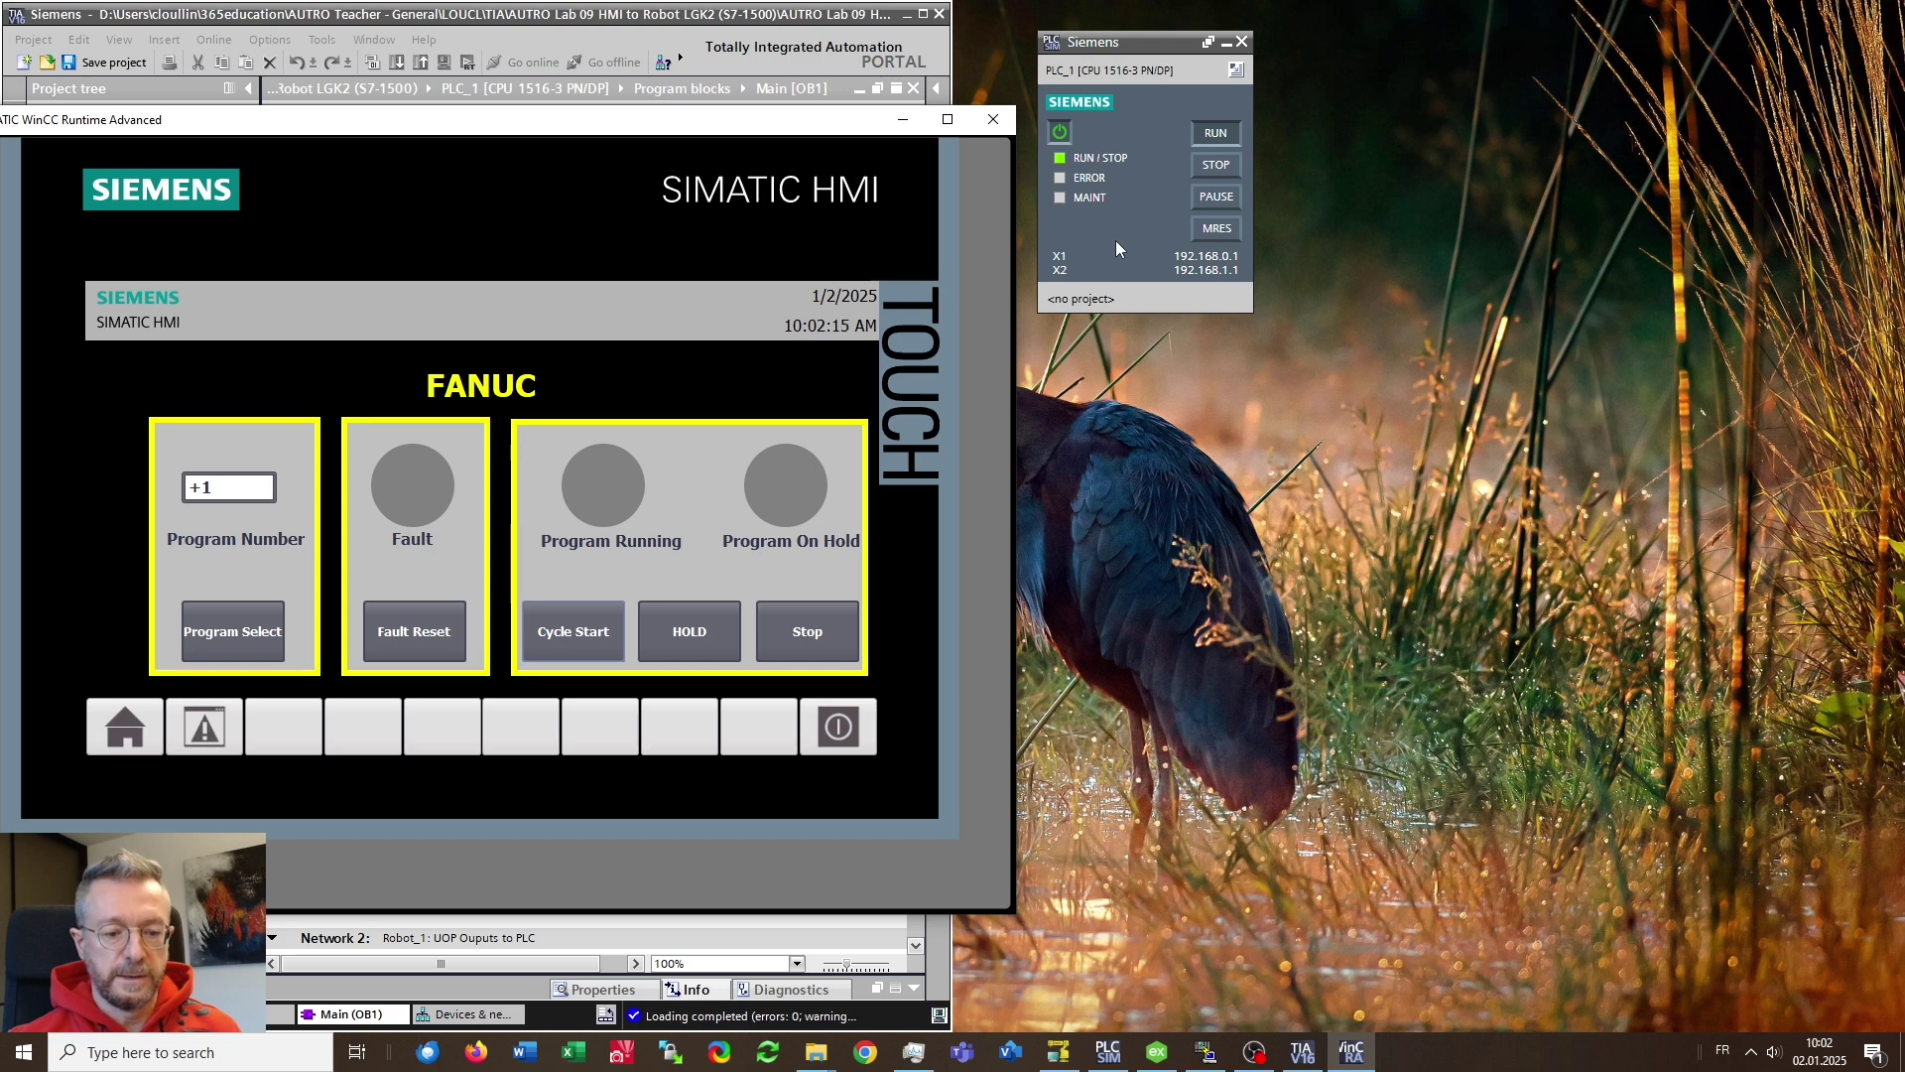
Show the Nettoplcsim-S7o-v-1-2-5-0 bin folder, close the PLCSIM panel, and right-click NetToPLCsim.exe
{"action": "left_click", "coordinate": [816, 1060]}
{"action": "left_click", "coordinate": [779, 1022]}
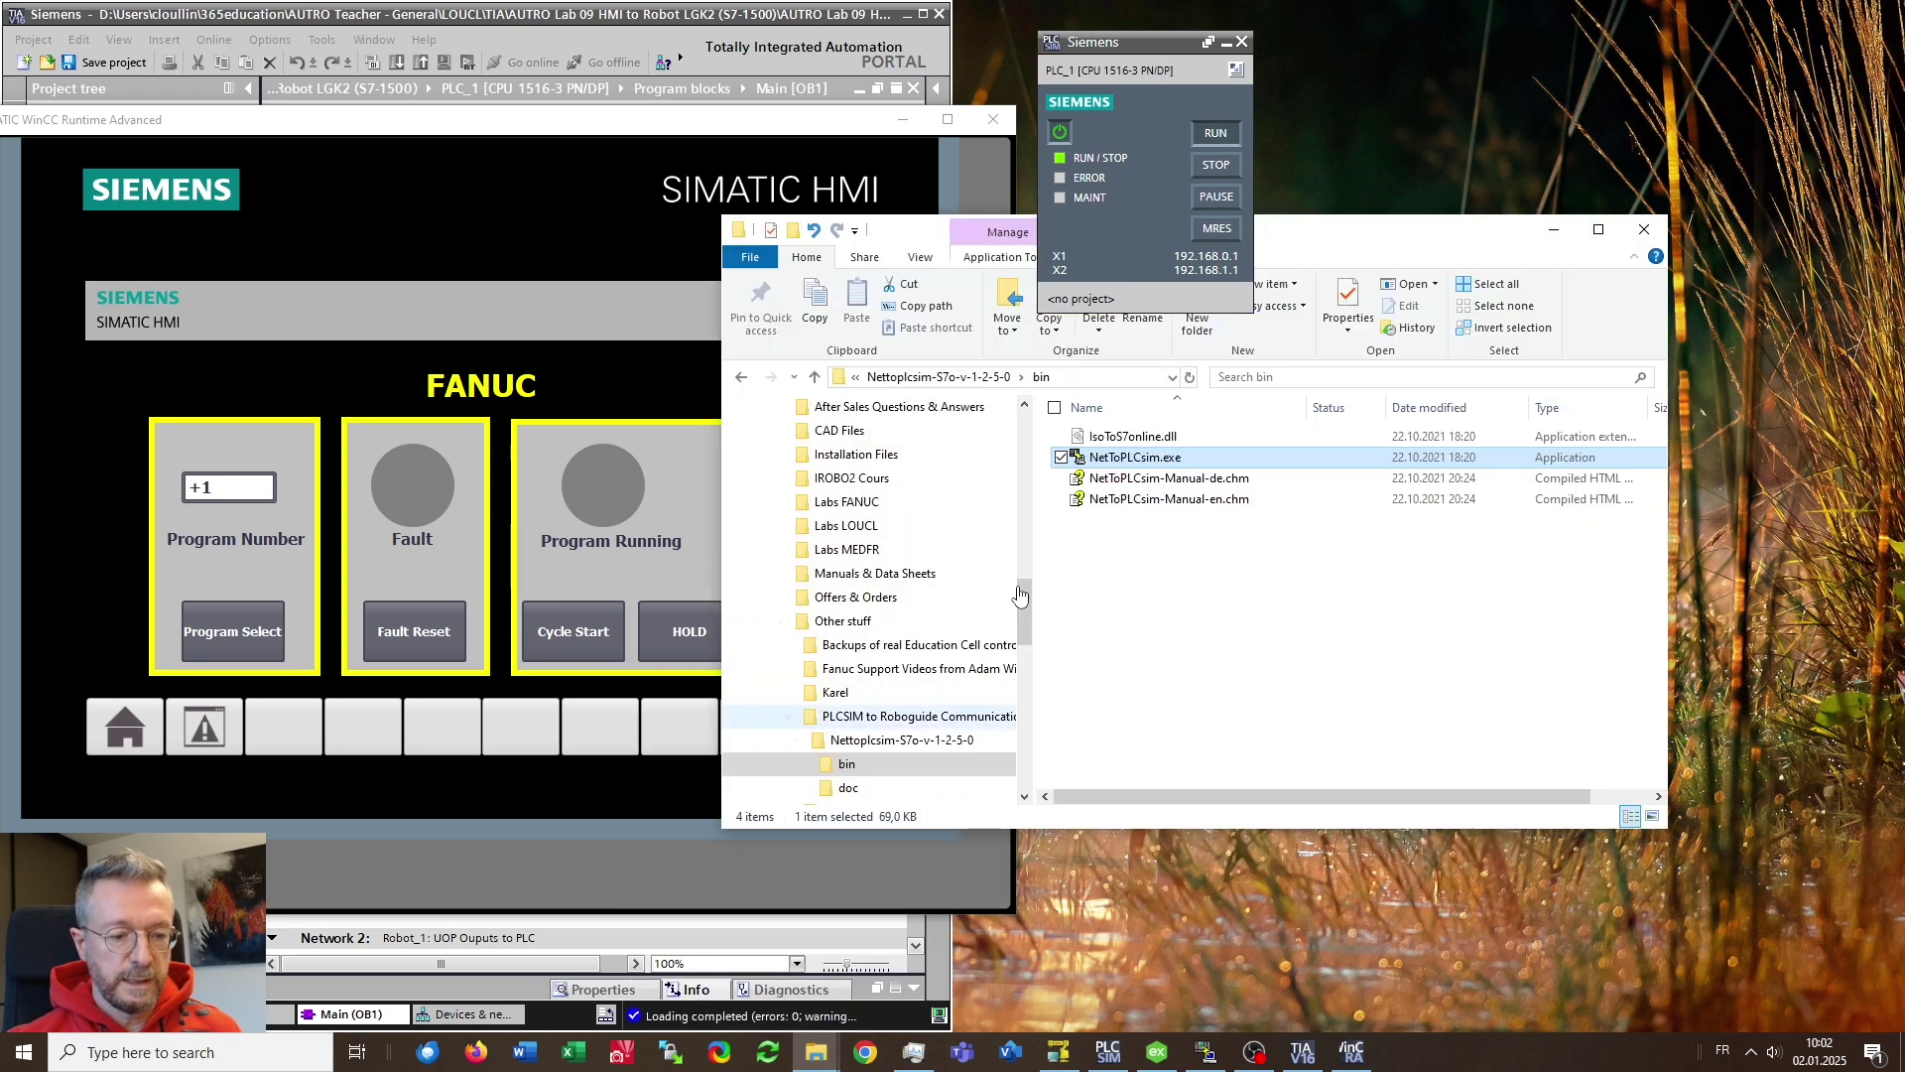
{"action": "left_click_drag", "start_coordinate": [1004, 230], "coordinate": [970, 285]}
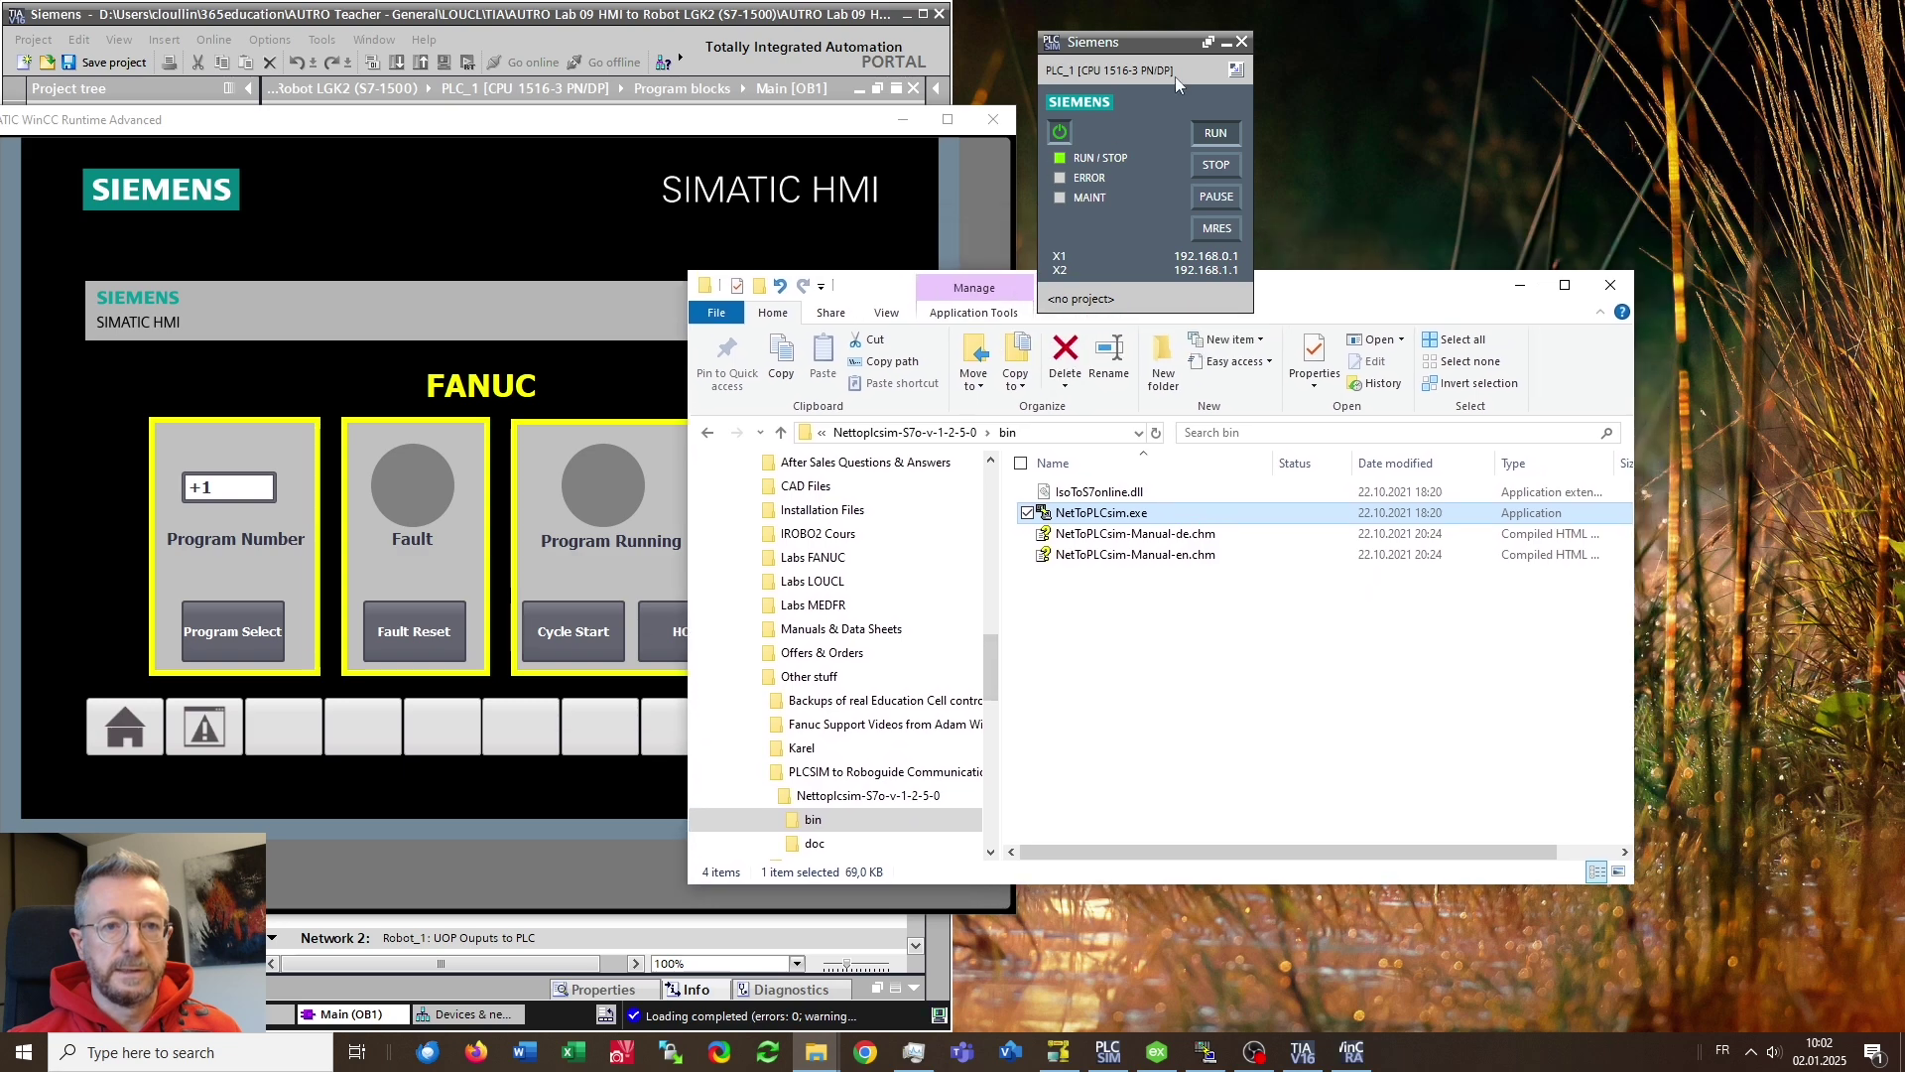
{"action": "left_click", "coordinate": [1239, 41]}
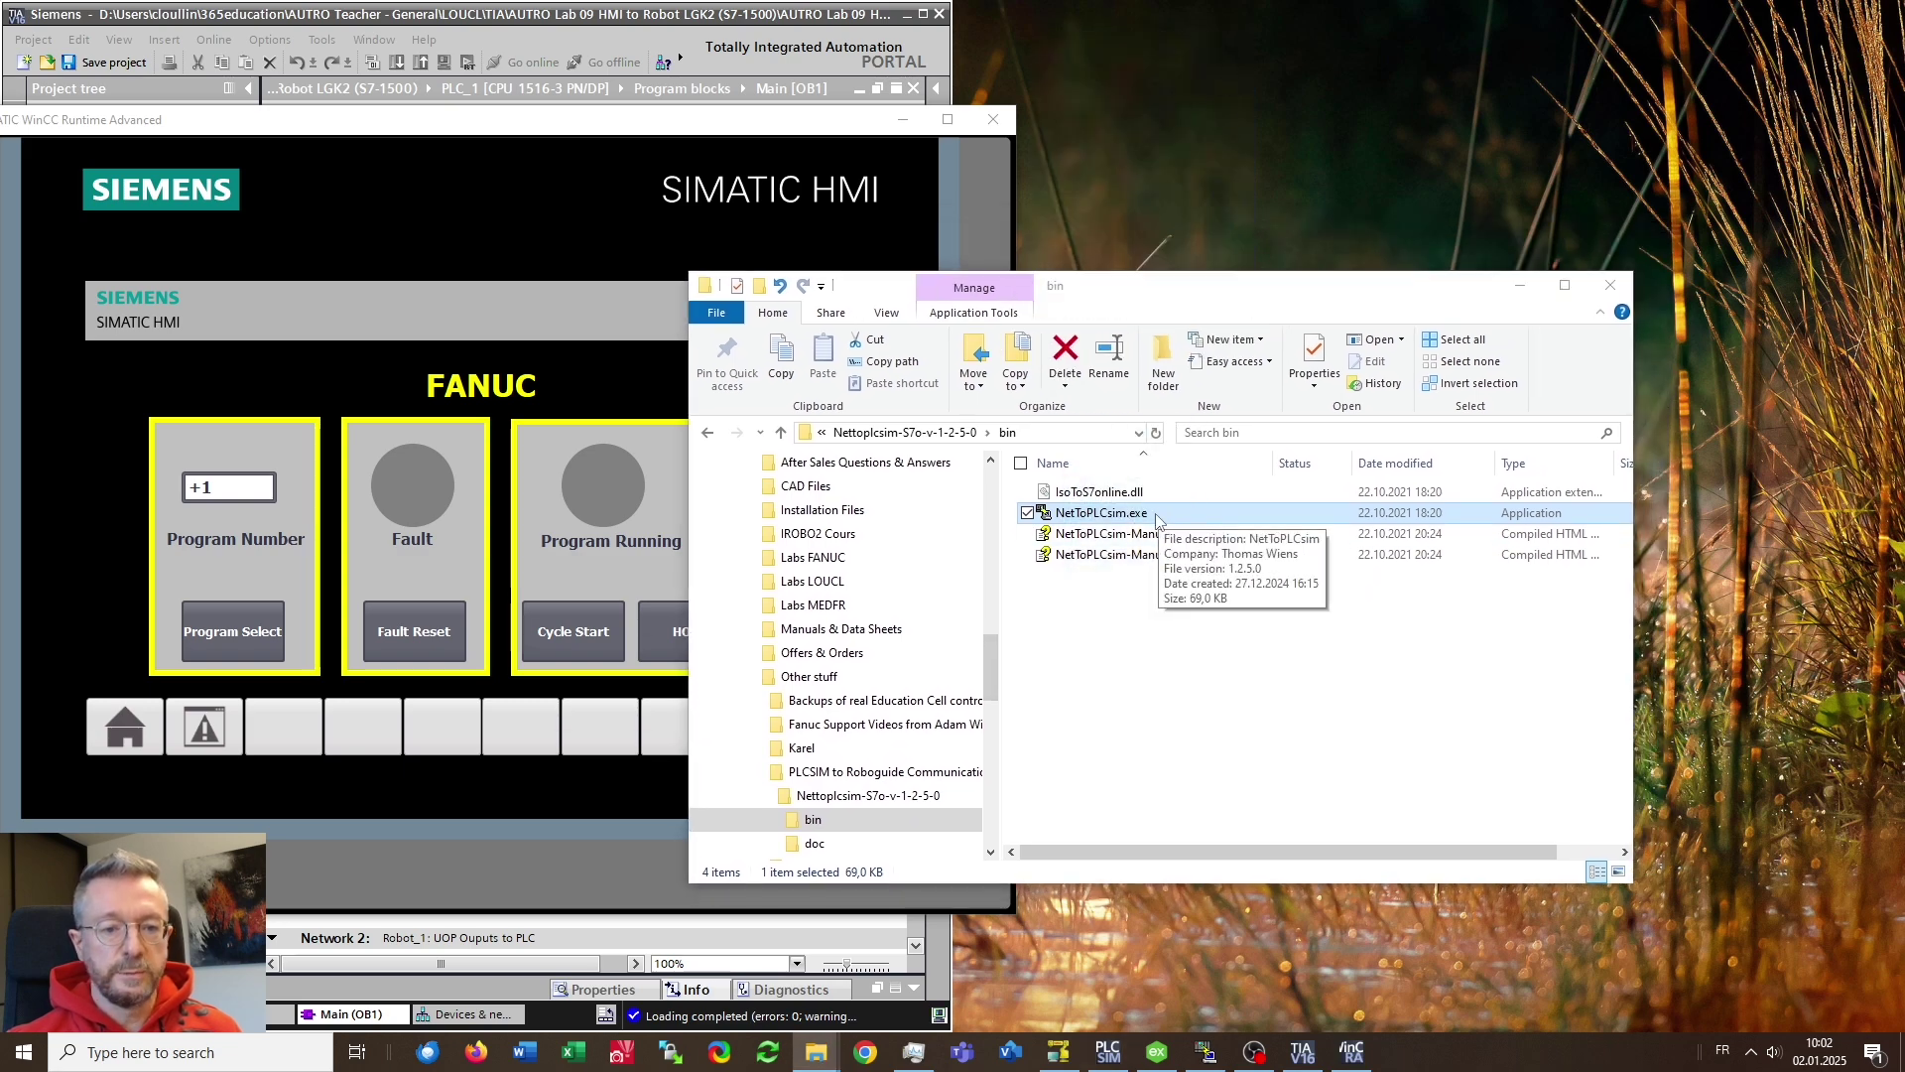
{"action": "right_click", "coordinate": [1154, 515]}
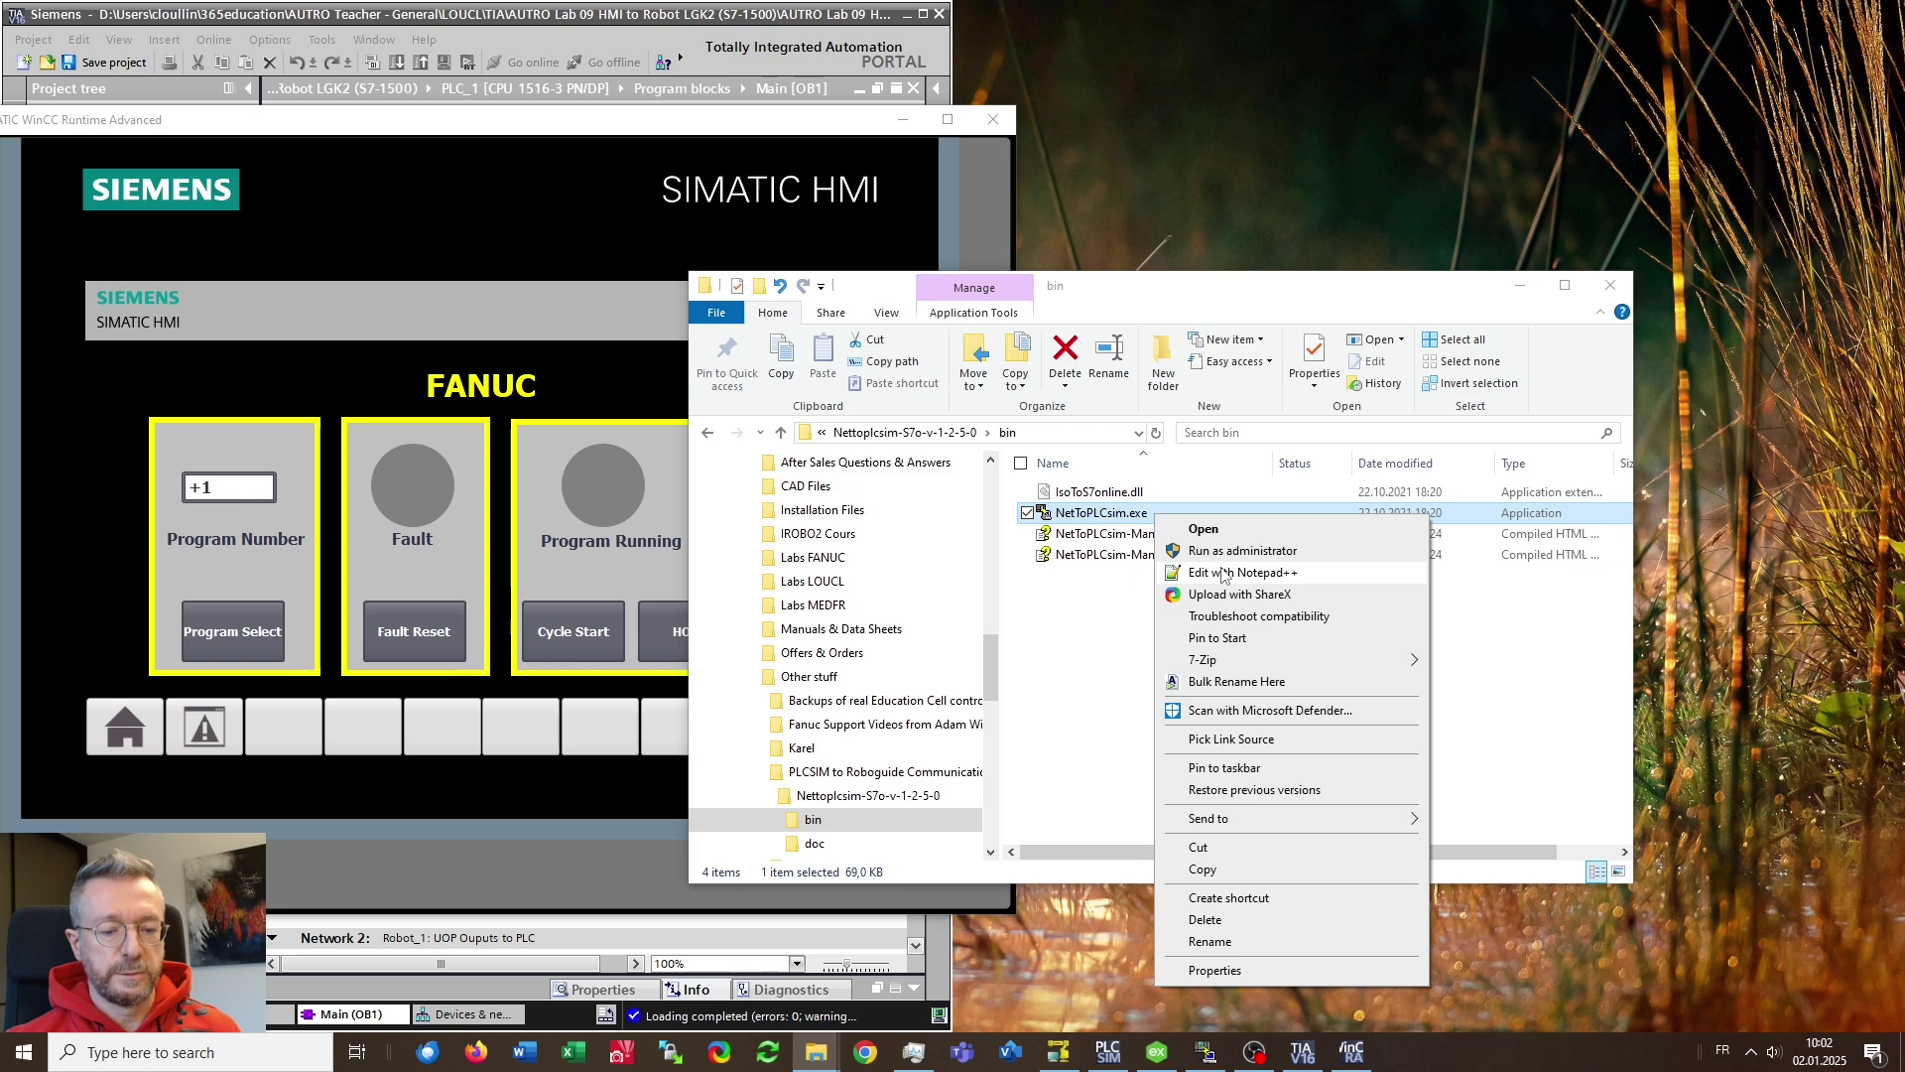
Bring the NetToPLCsim window forward and stop its server
{"action": "left_click", "coordinate": [1210, 1058]}
{"action": "left_click", "coordinate": [1520, 286]}
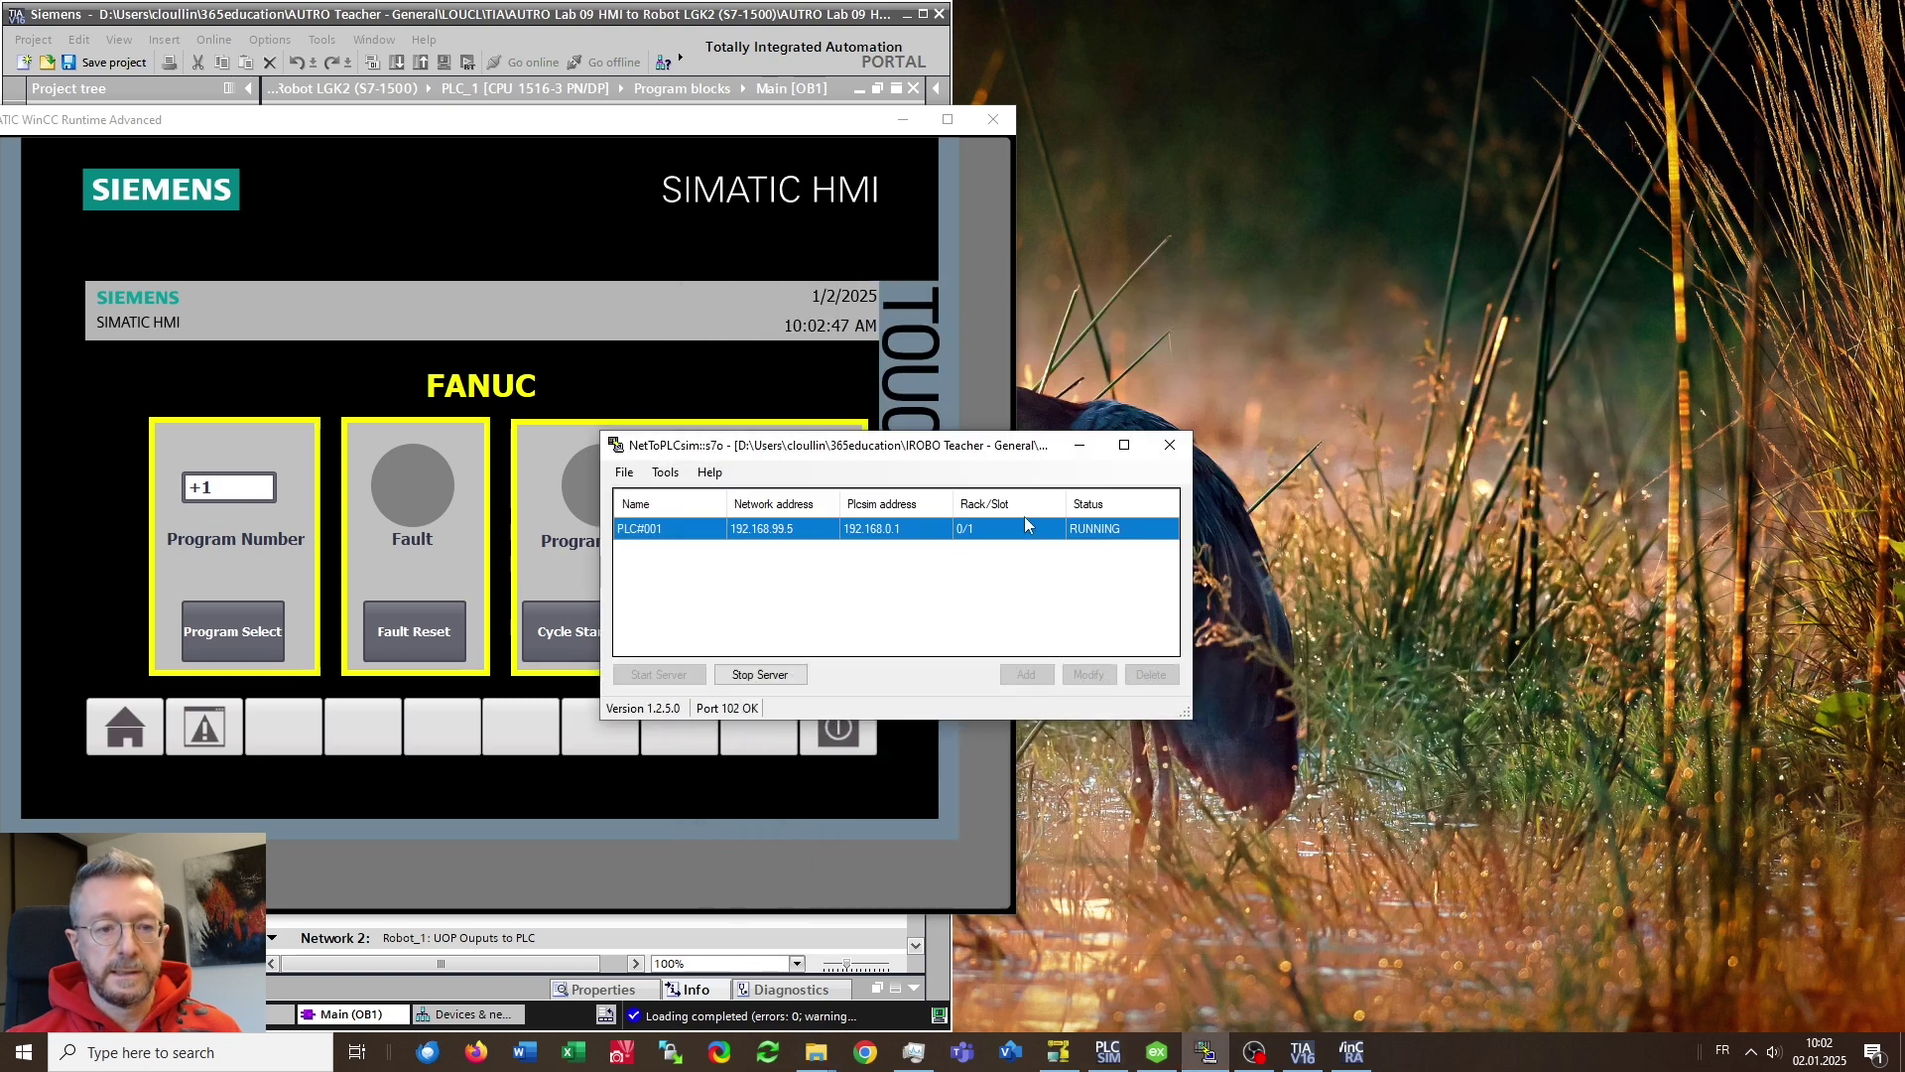
{"action": "left_click_drag", "start_coordinate": [995, 459], "coordinate": [1025, 390]}
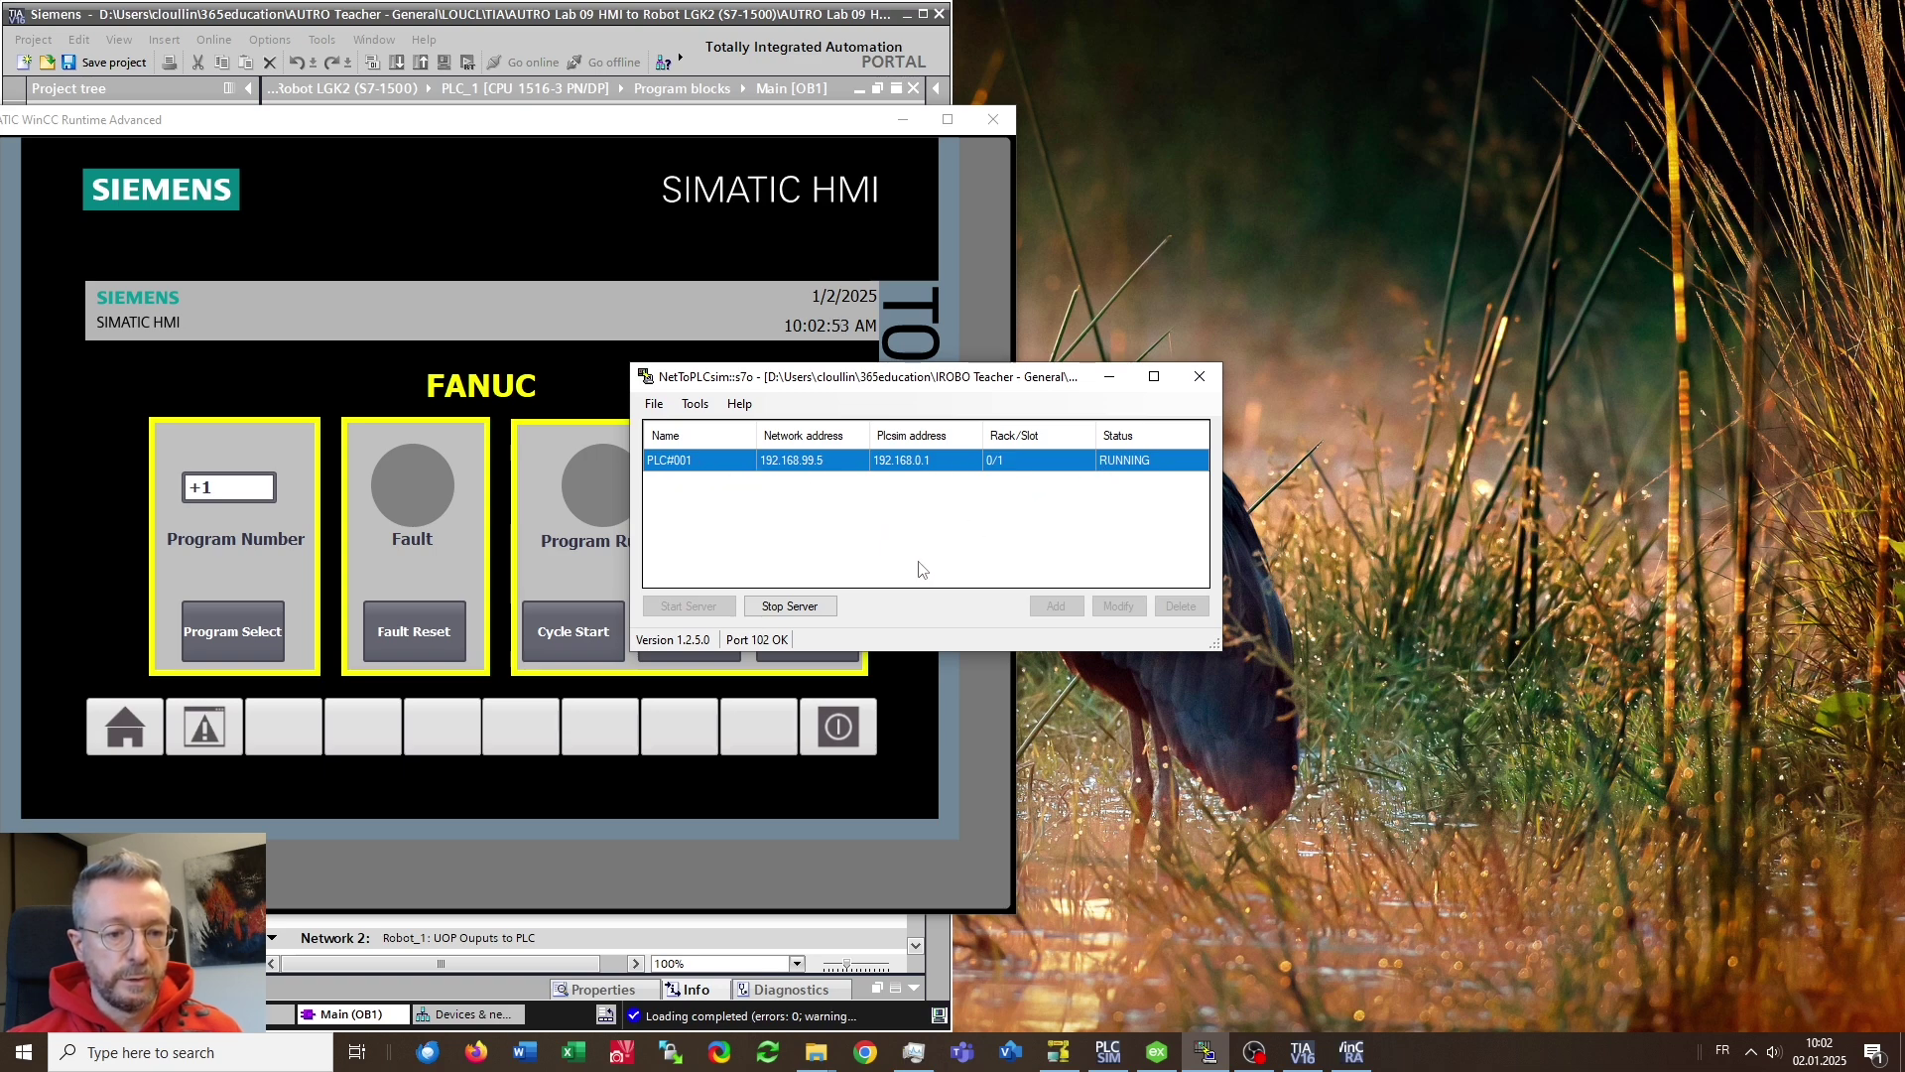
{"action": "left_click", "coordinate": [785, 607]}
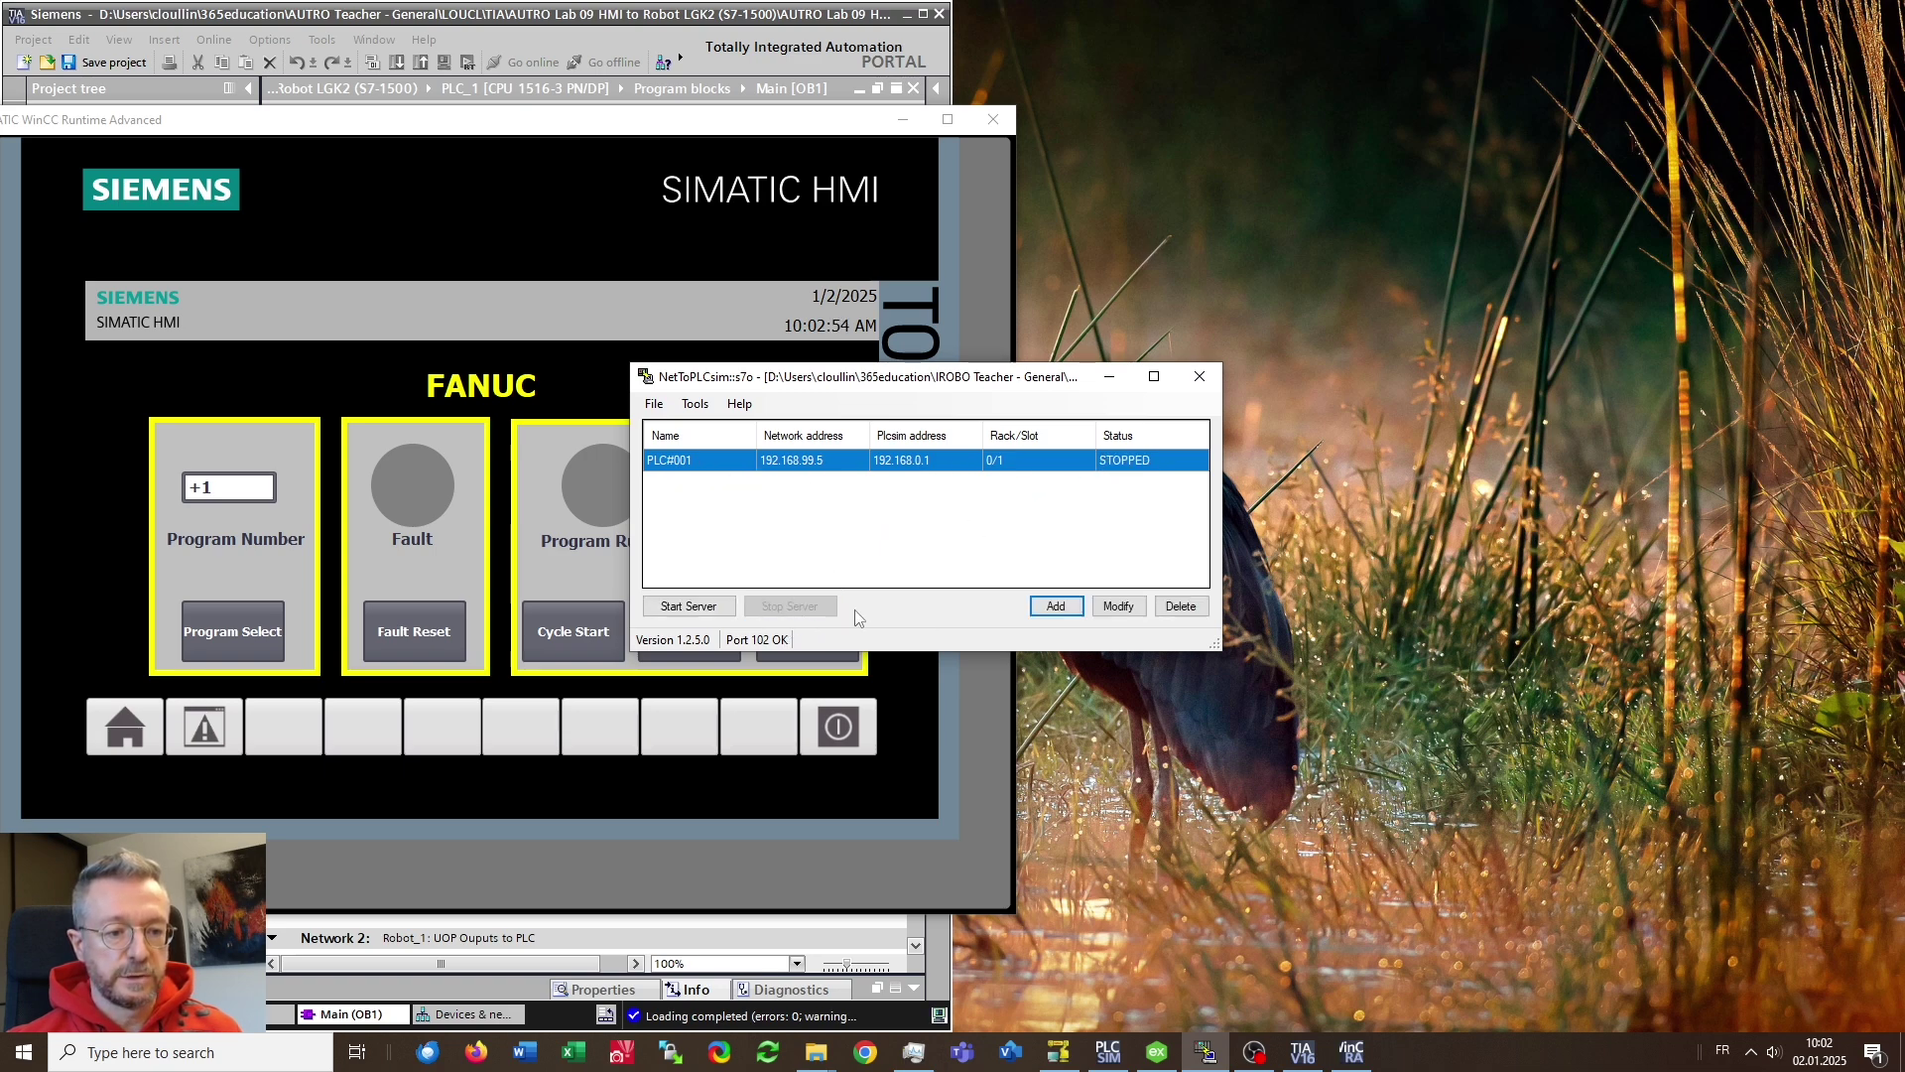
Start adding a station and pick 192.168.99.5 as its network IP address
{"action": "left_click", "coordinate": [1053, 606]}
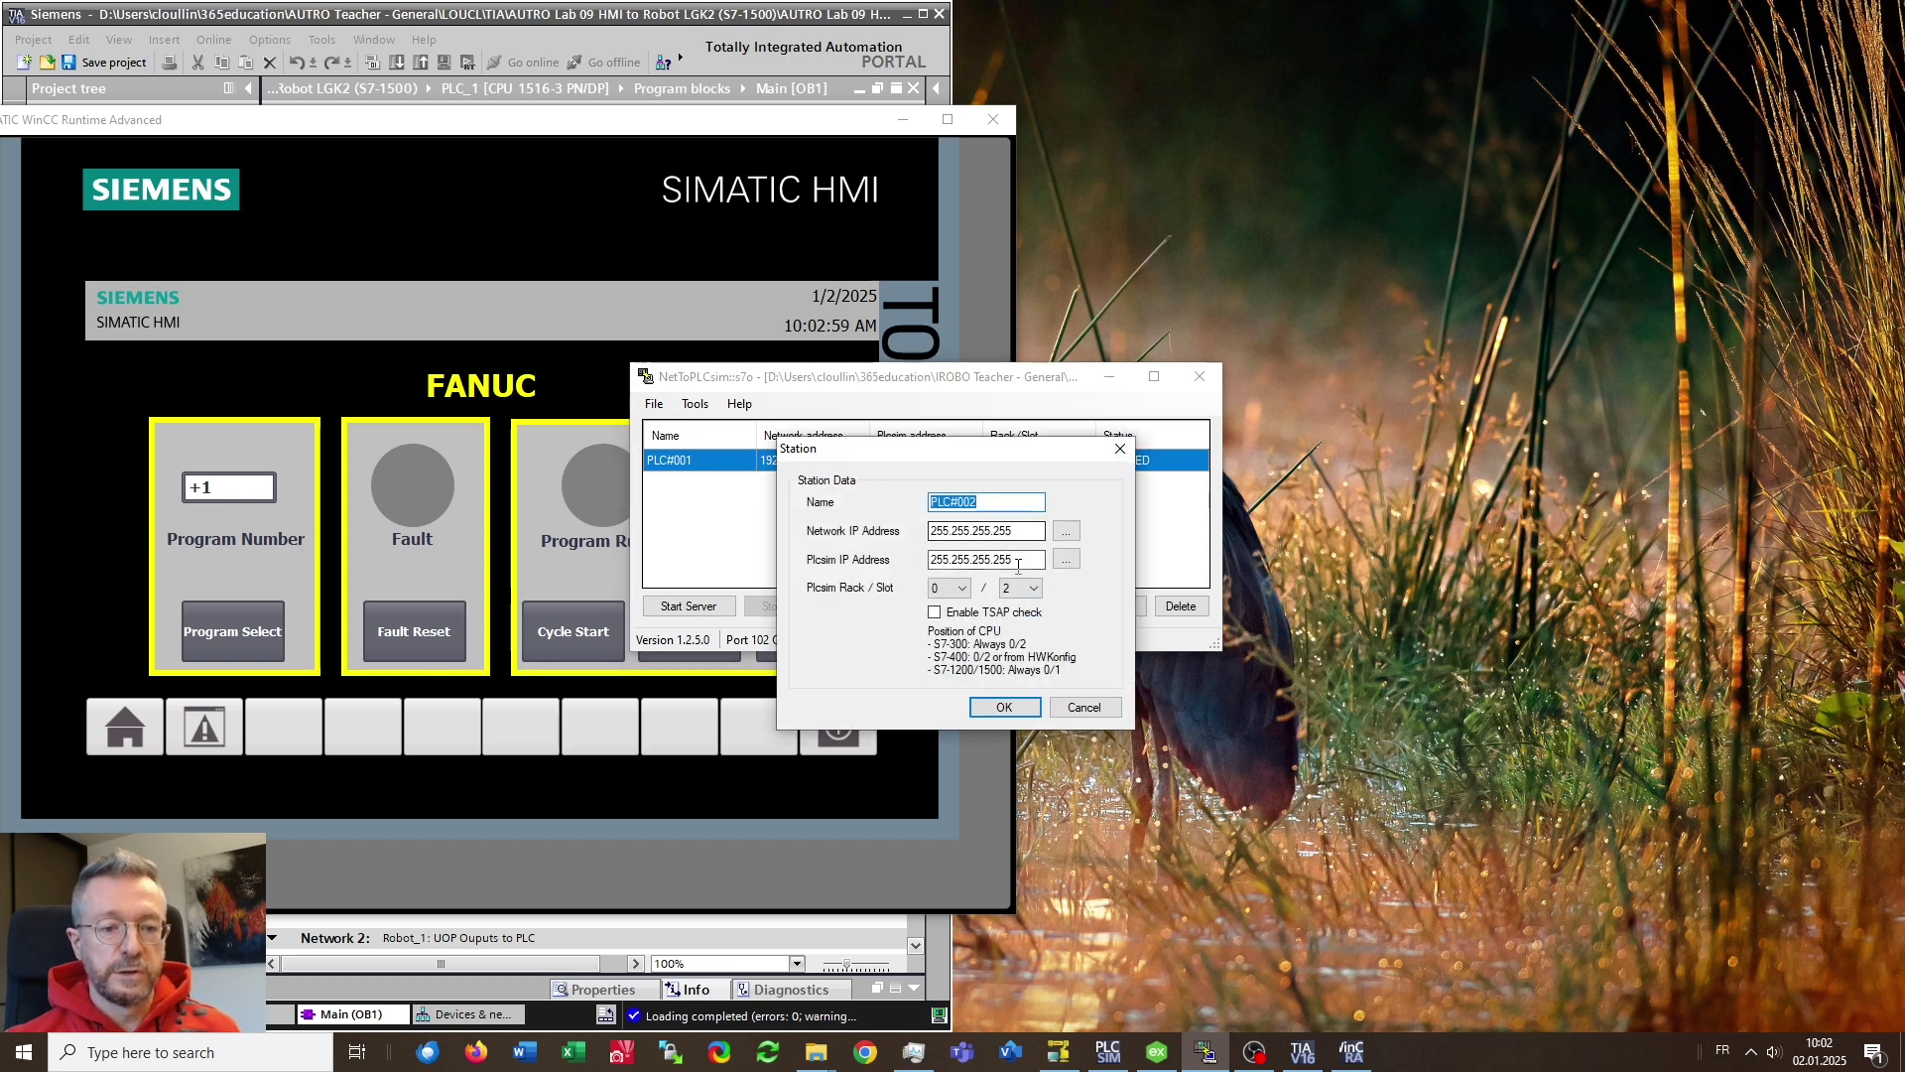
{"action": "left_click", "coordinate": [1066, 530]}
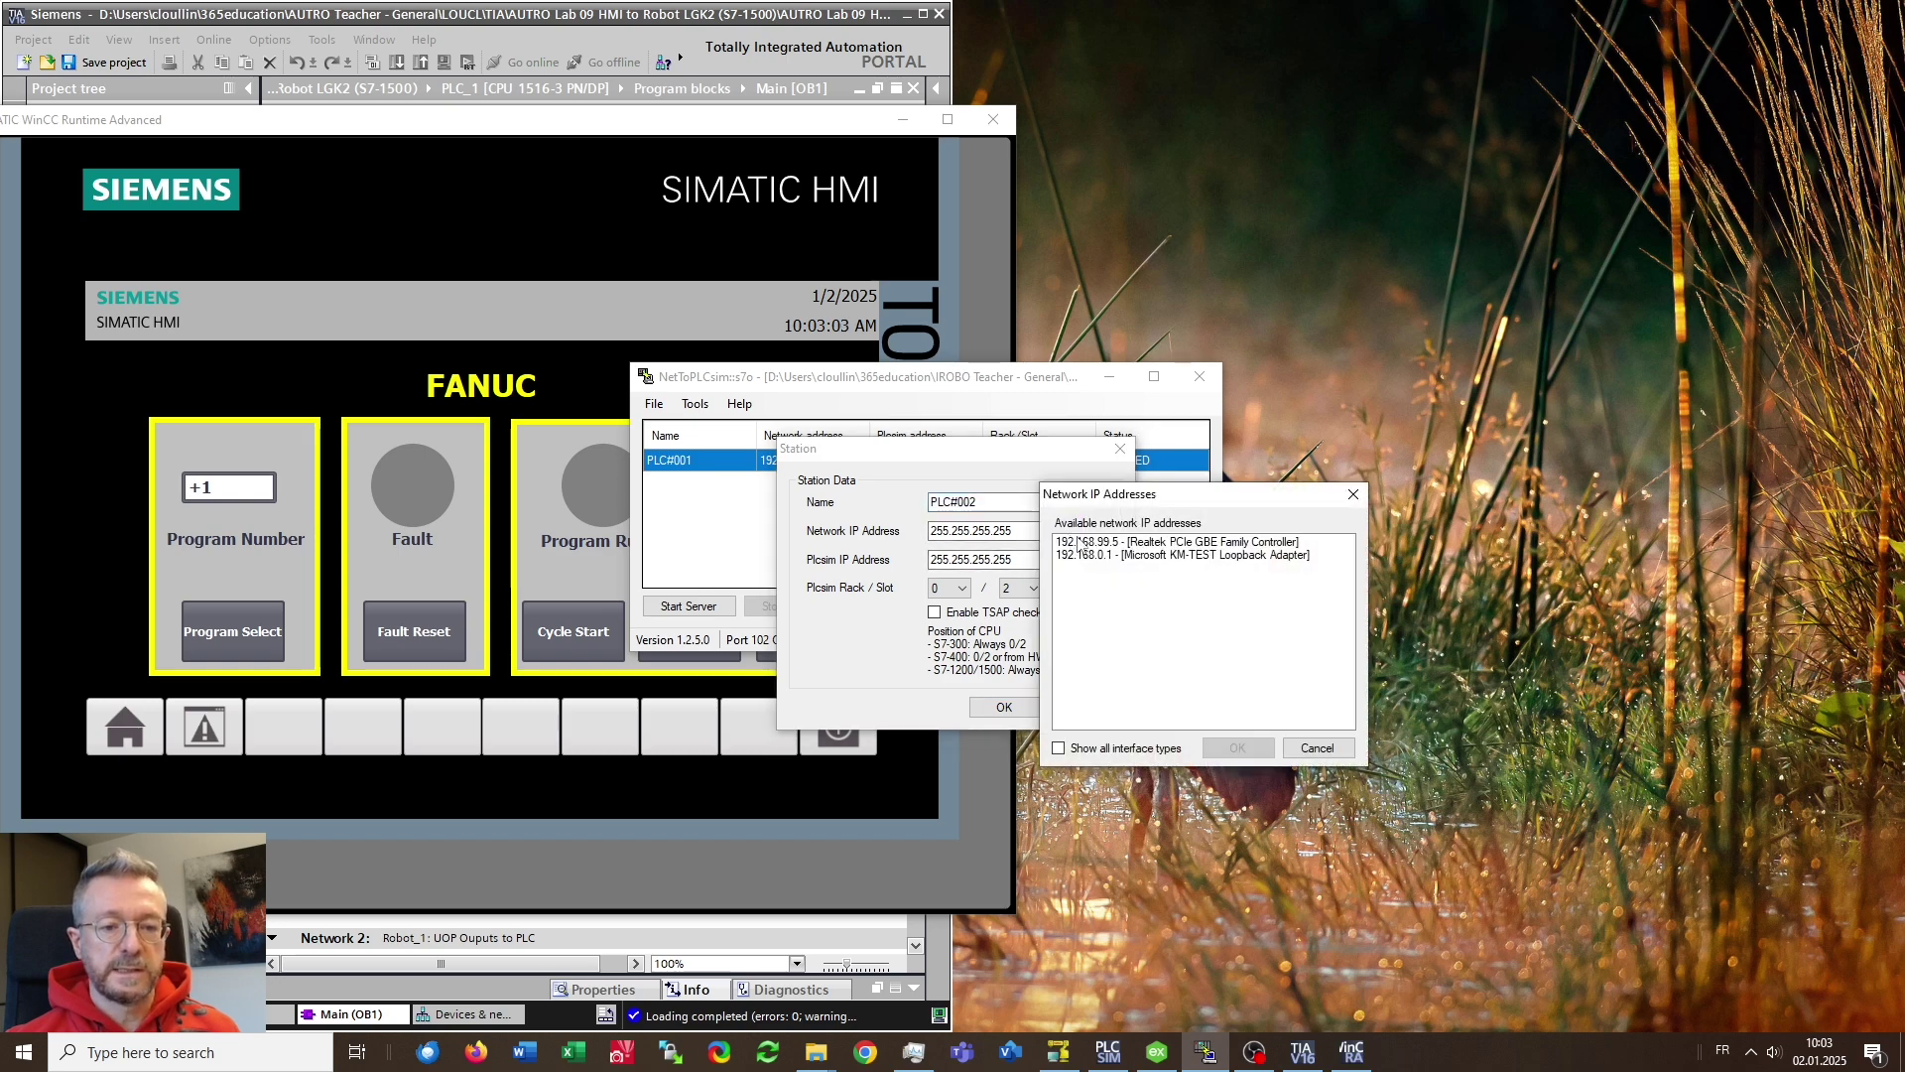
{"action": "left_click_drag", "start_coordinate": [1157, 504], "coordinate": [1220, 510]}
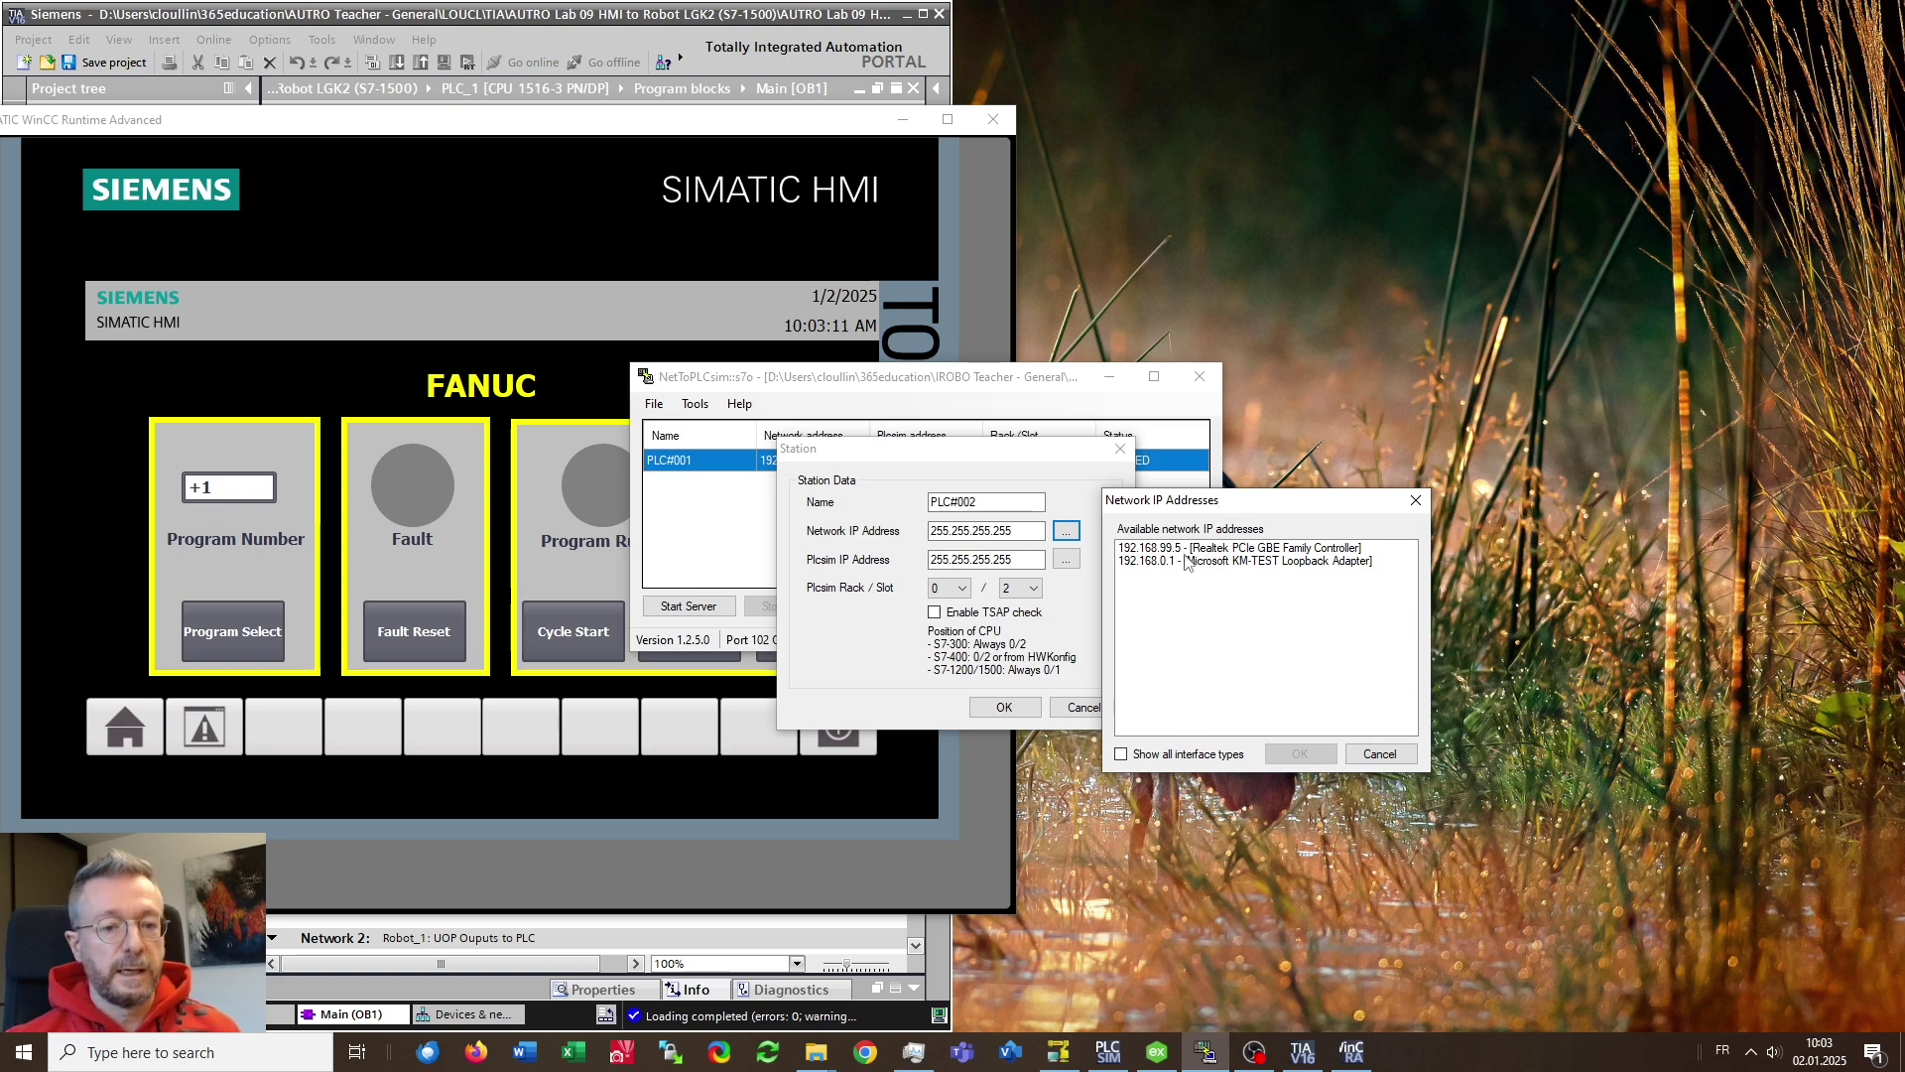
{"action": "left_click", "coordinate": [1197, 550]}
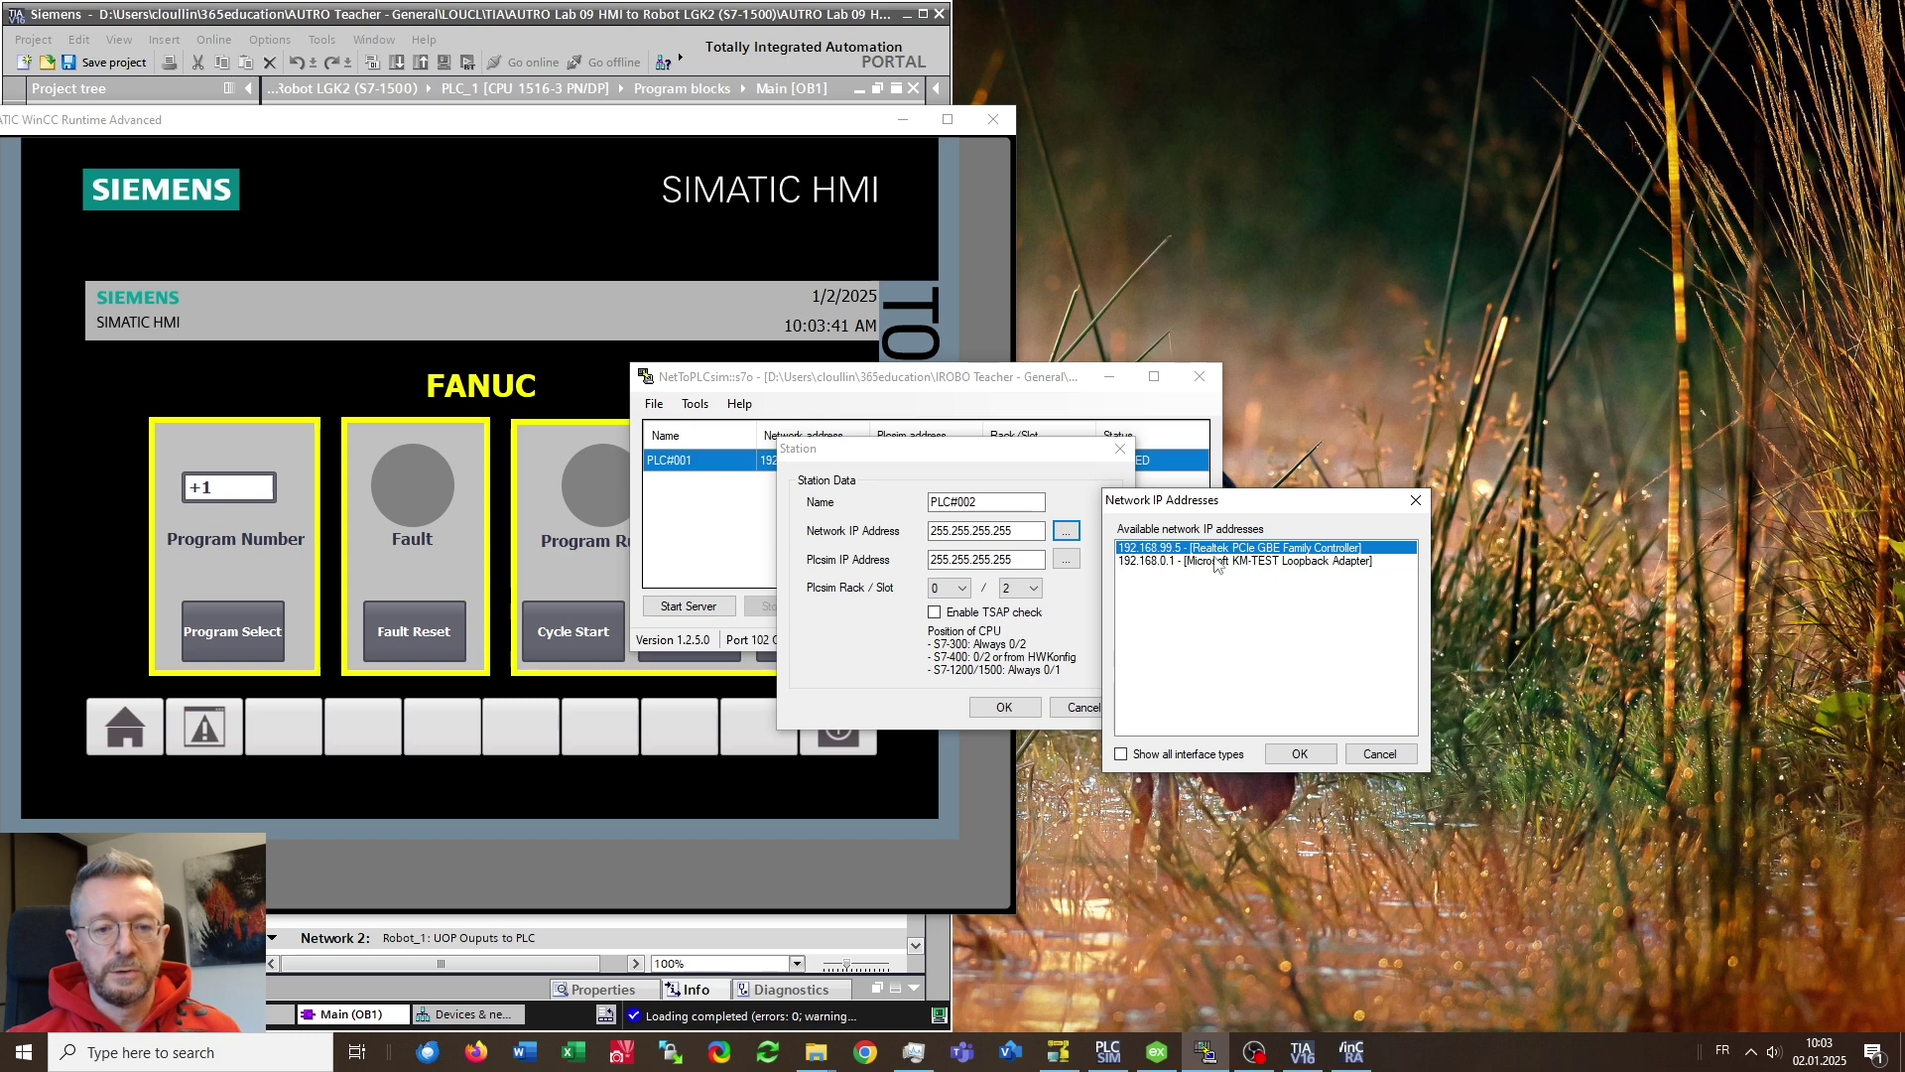
{"action": "left_click", "coordinate": [1298, 755]}
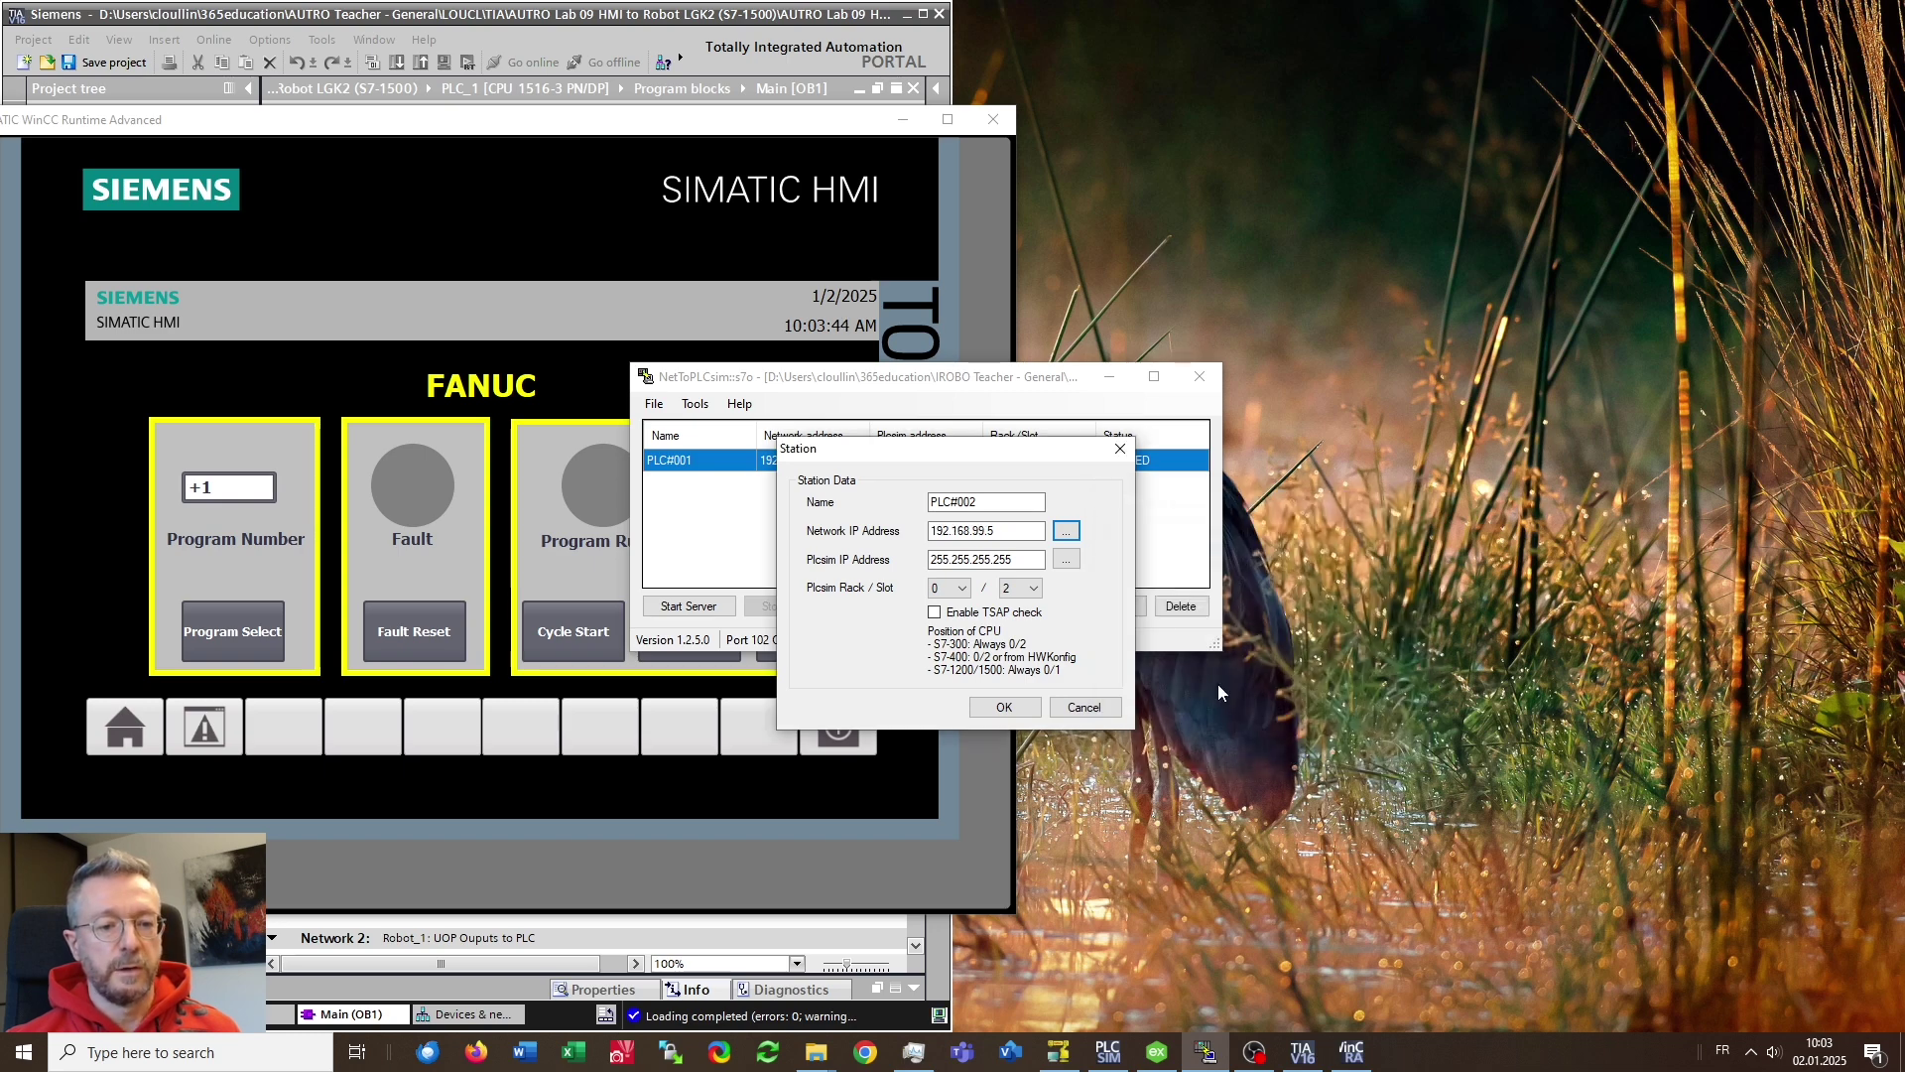
Pick PLCSIM IP 192.168.0.1 with slot 1, cancel the new station, and restart the server
{"action": "left_click", "coordinate": [1067, 561]}
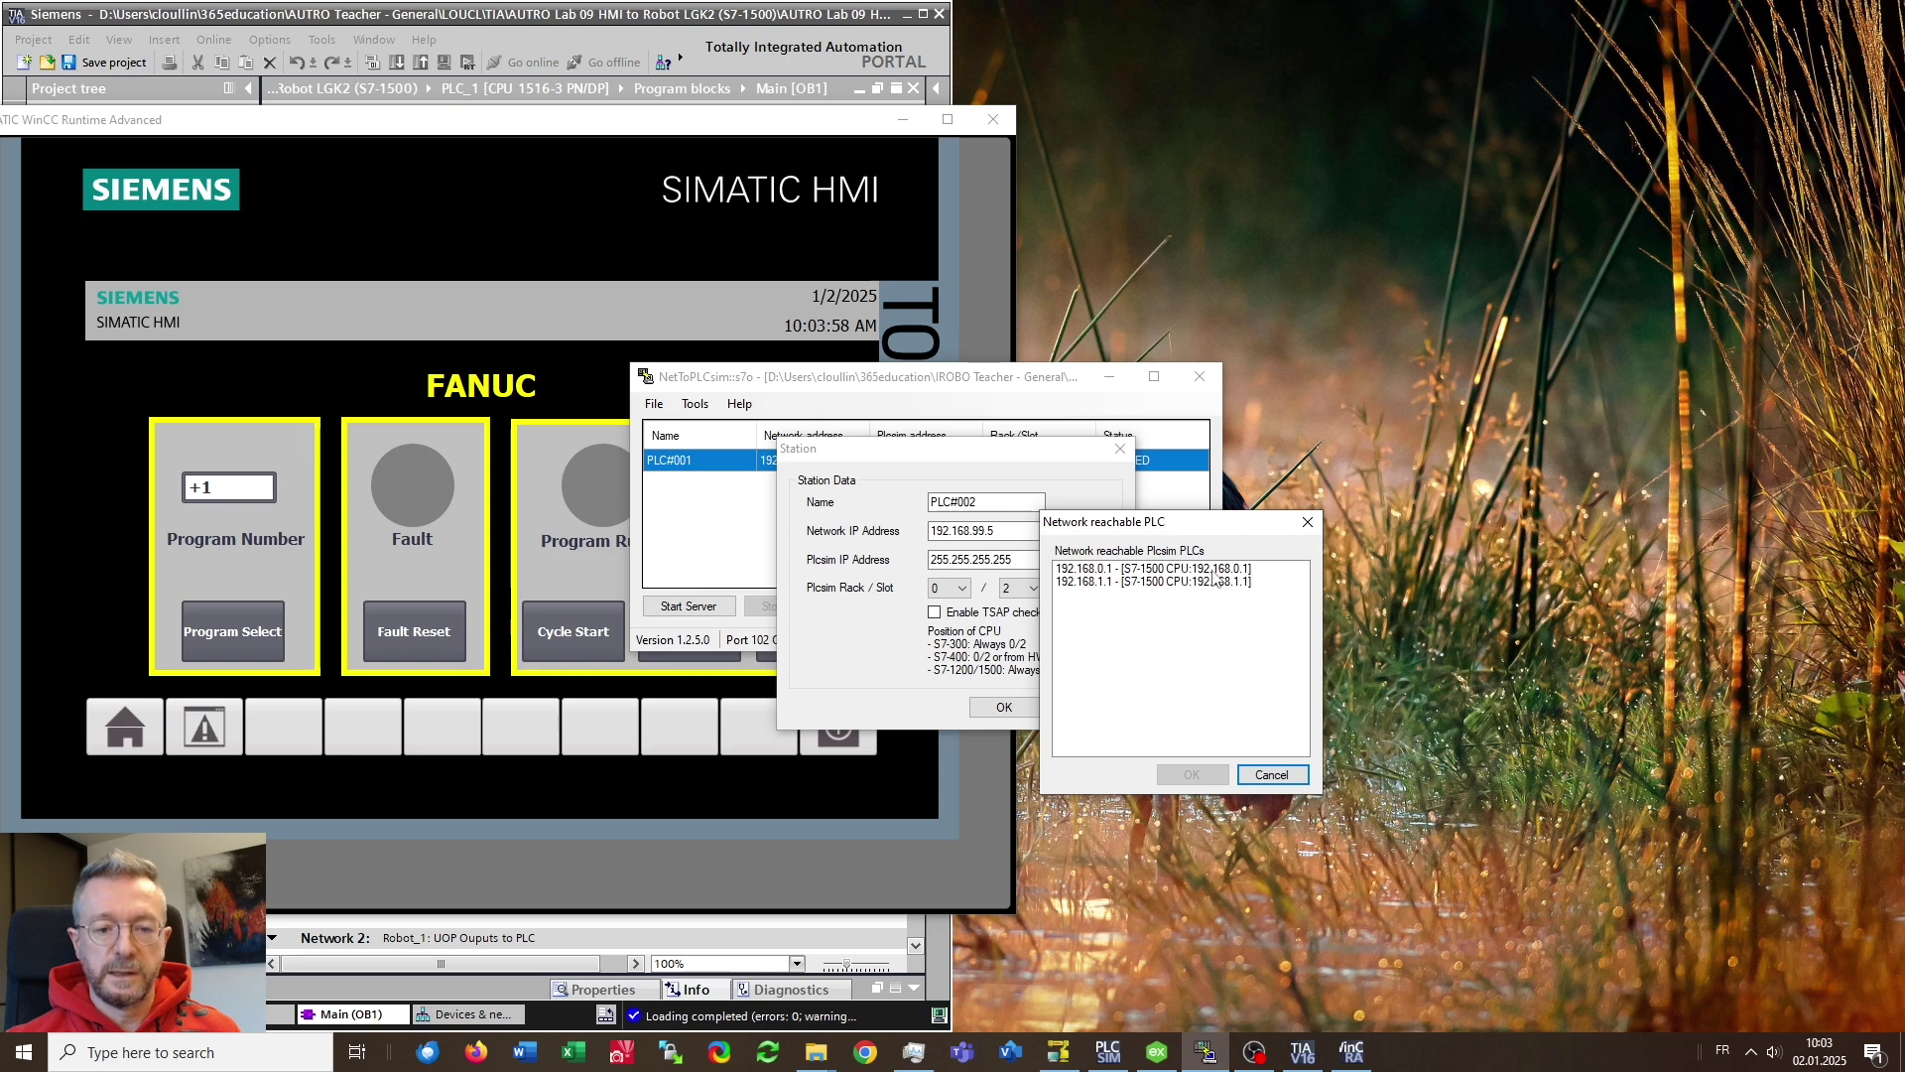
{"action": "left_click", "coordinate": [1103, 572]}
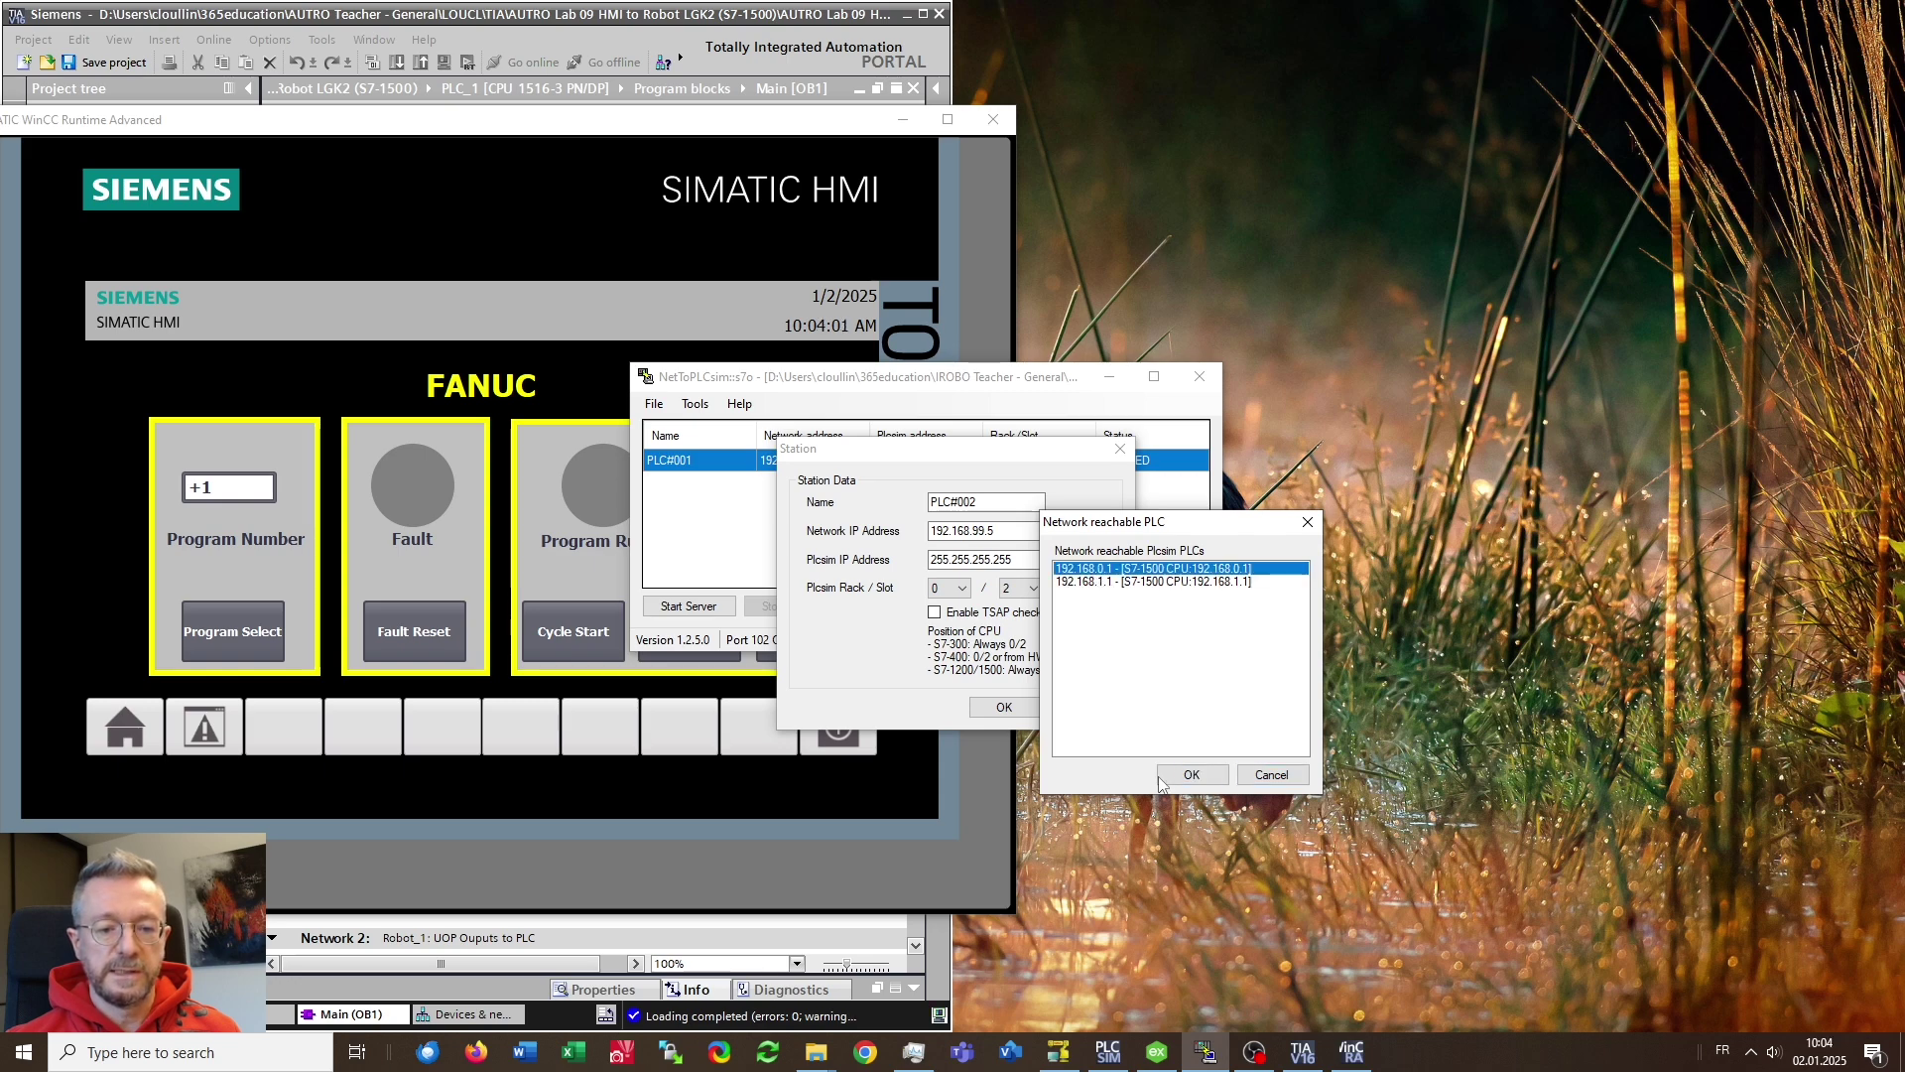
{"action": "left_click", "coordinate": [1192, 776]}
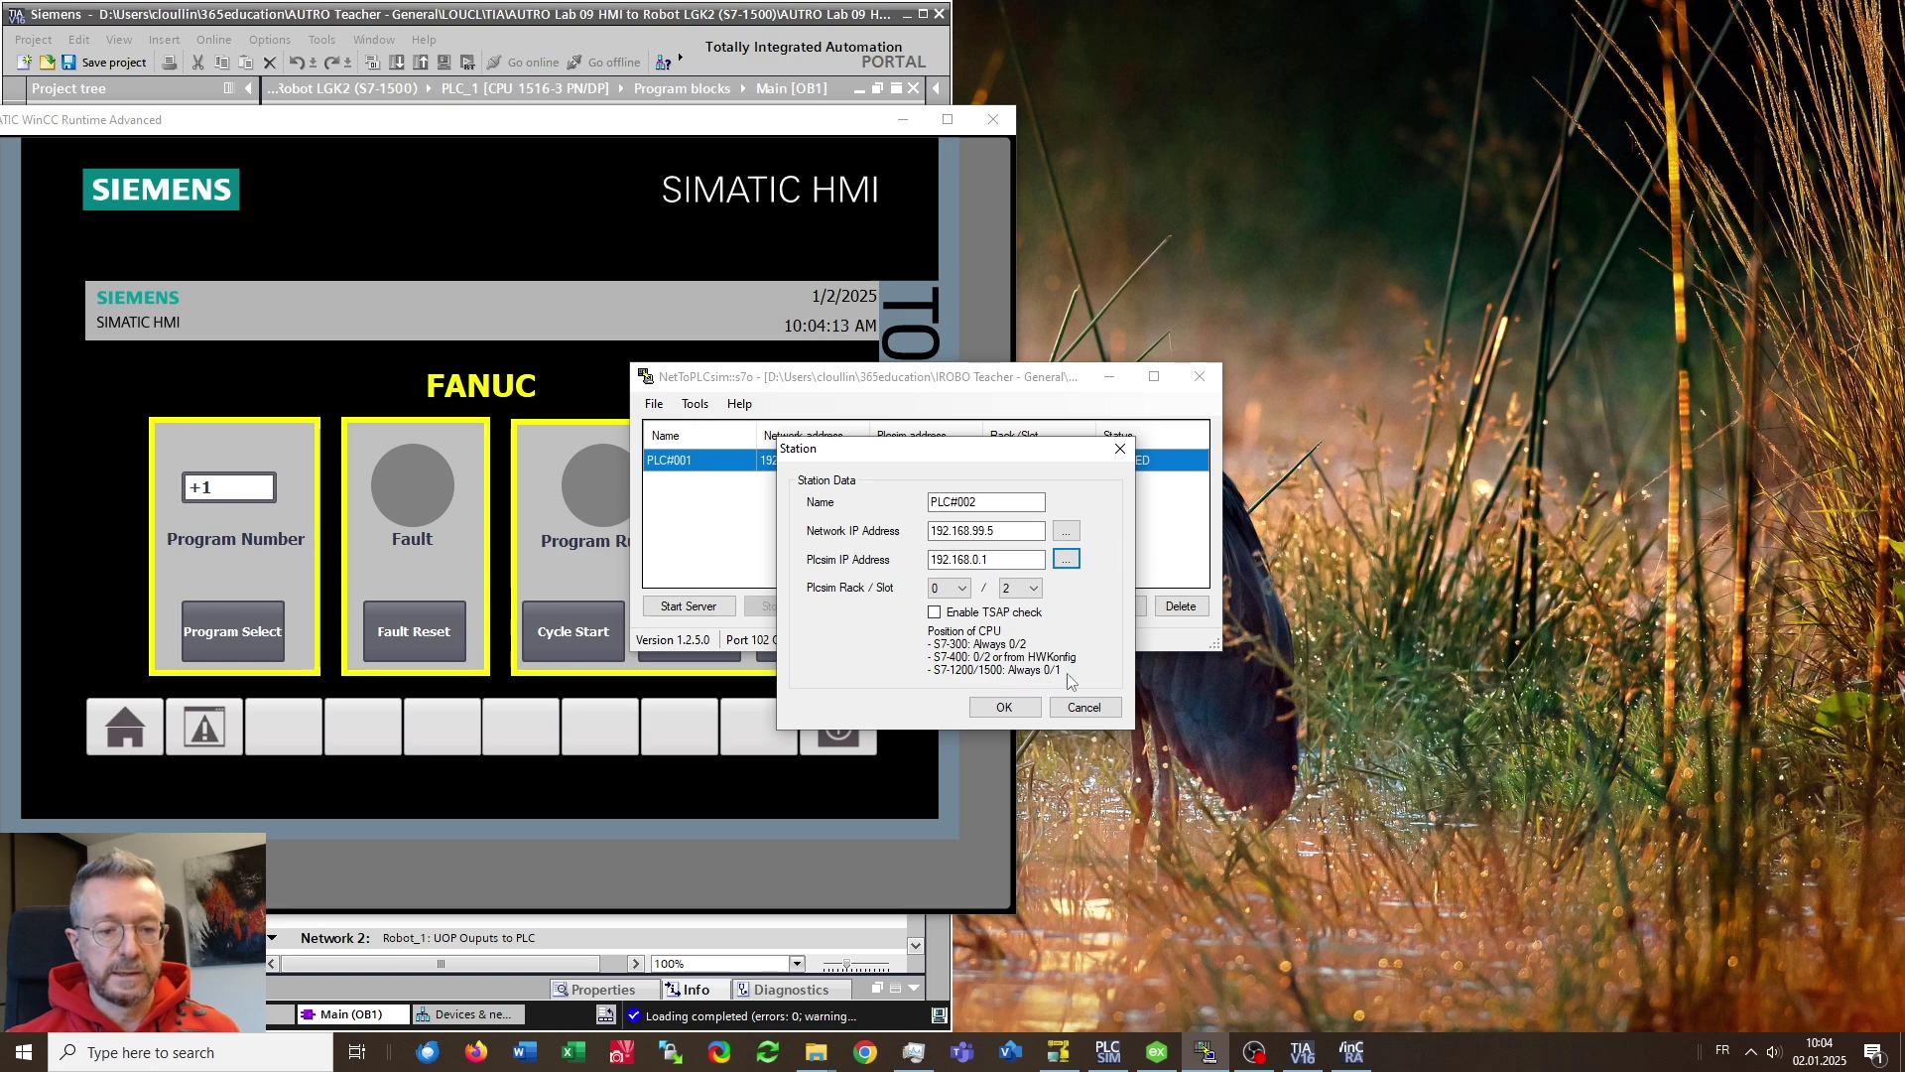
{"action": "left_click", "coordinate": [1026, 589]}
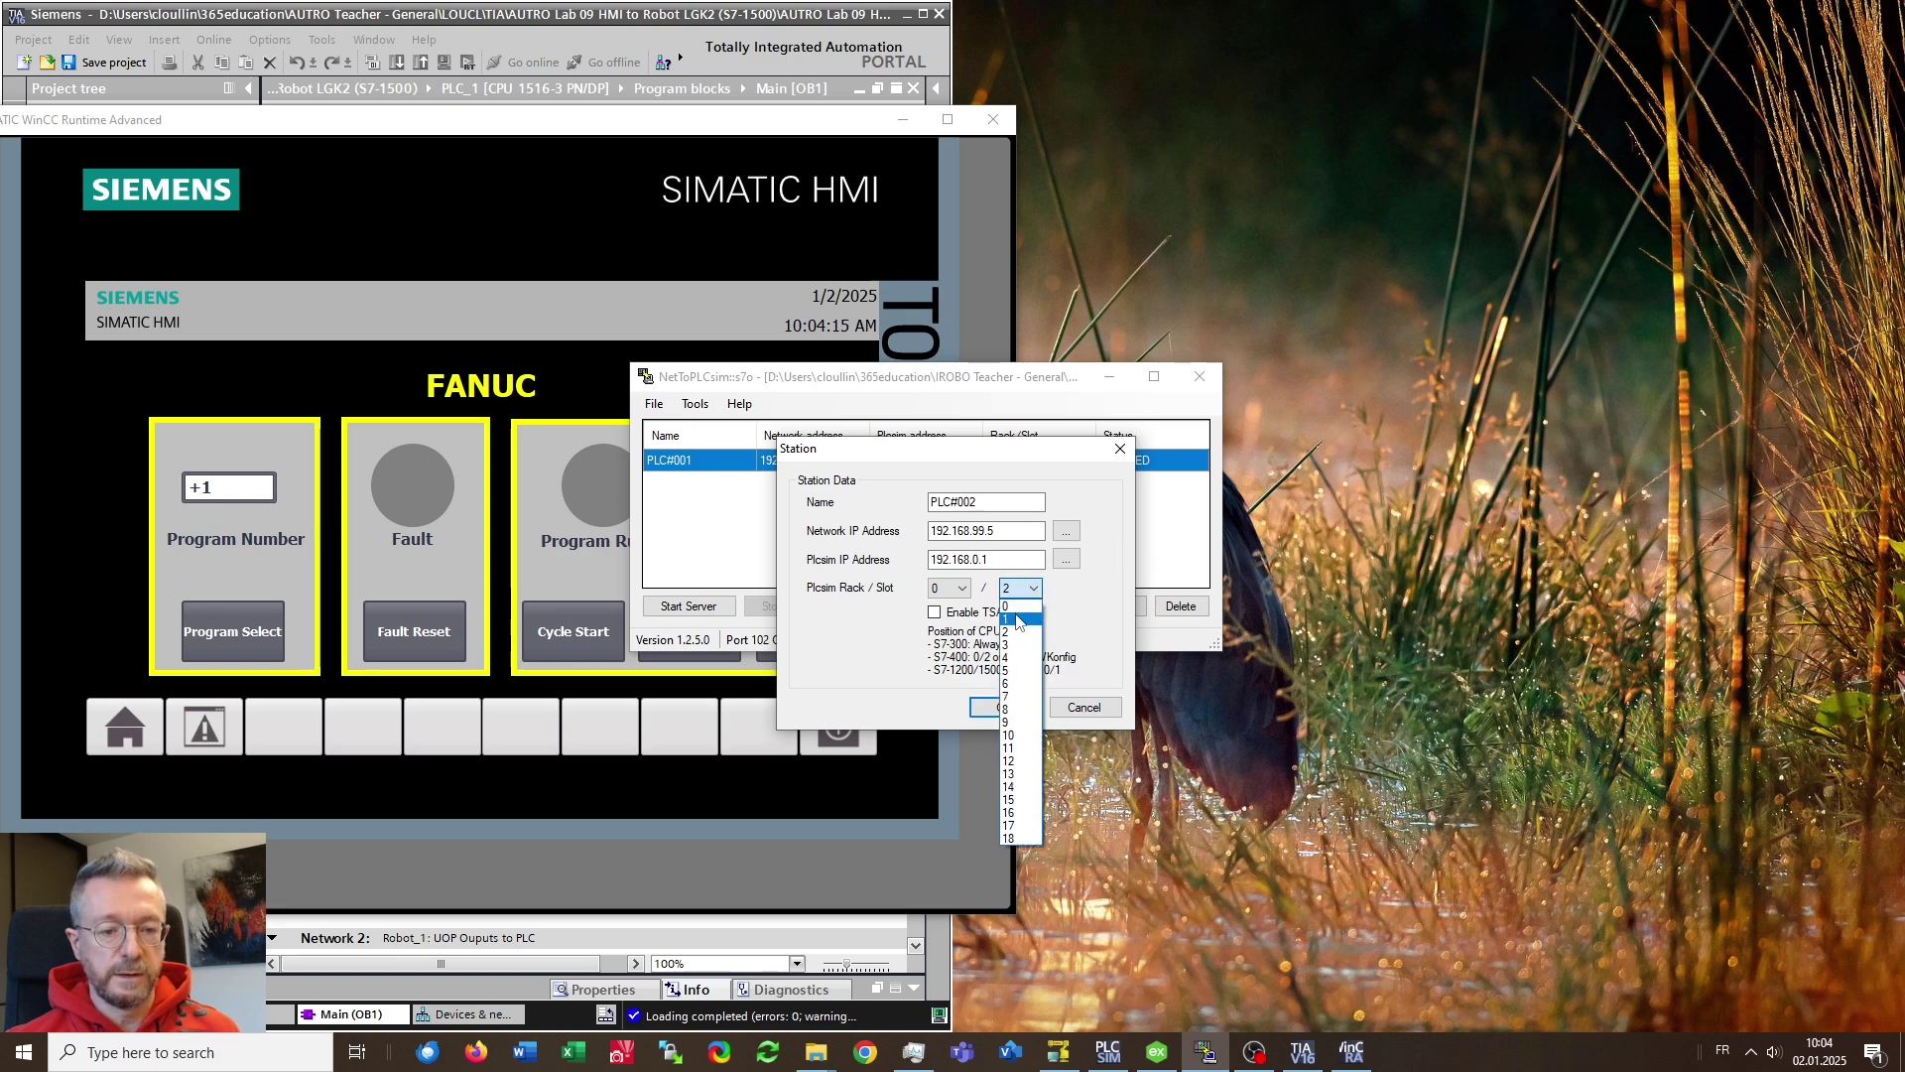
{"action": "left_click", "coordinate": [1018, 619]}
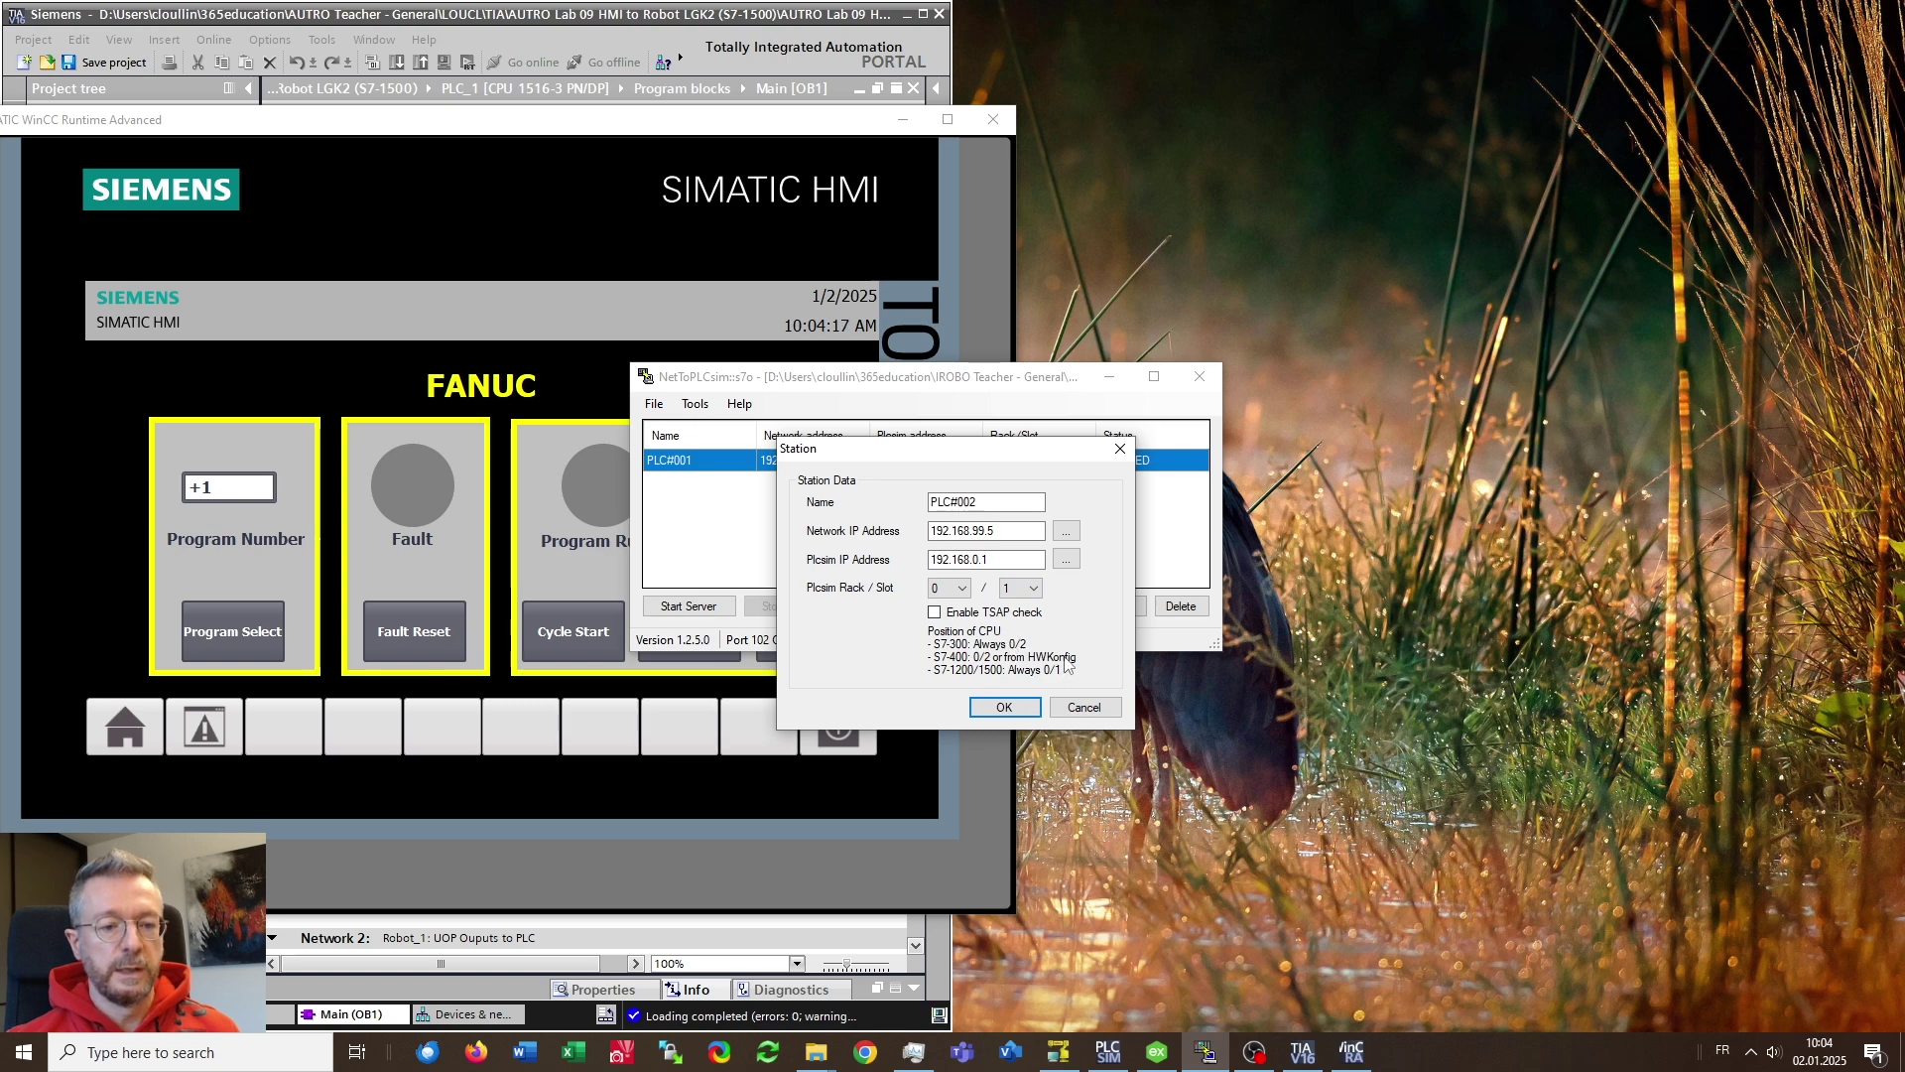
{"action": "left_click", "coordinate": [1086, 707]}
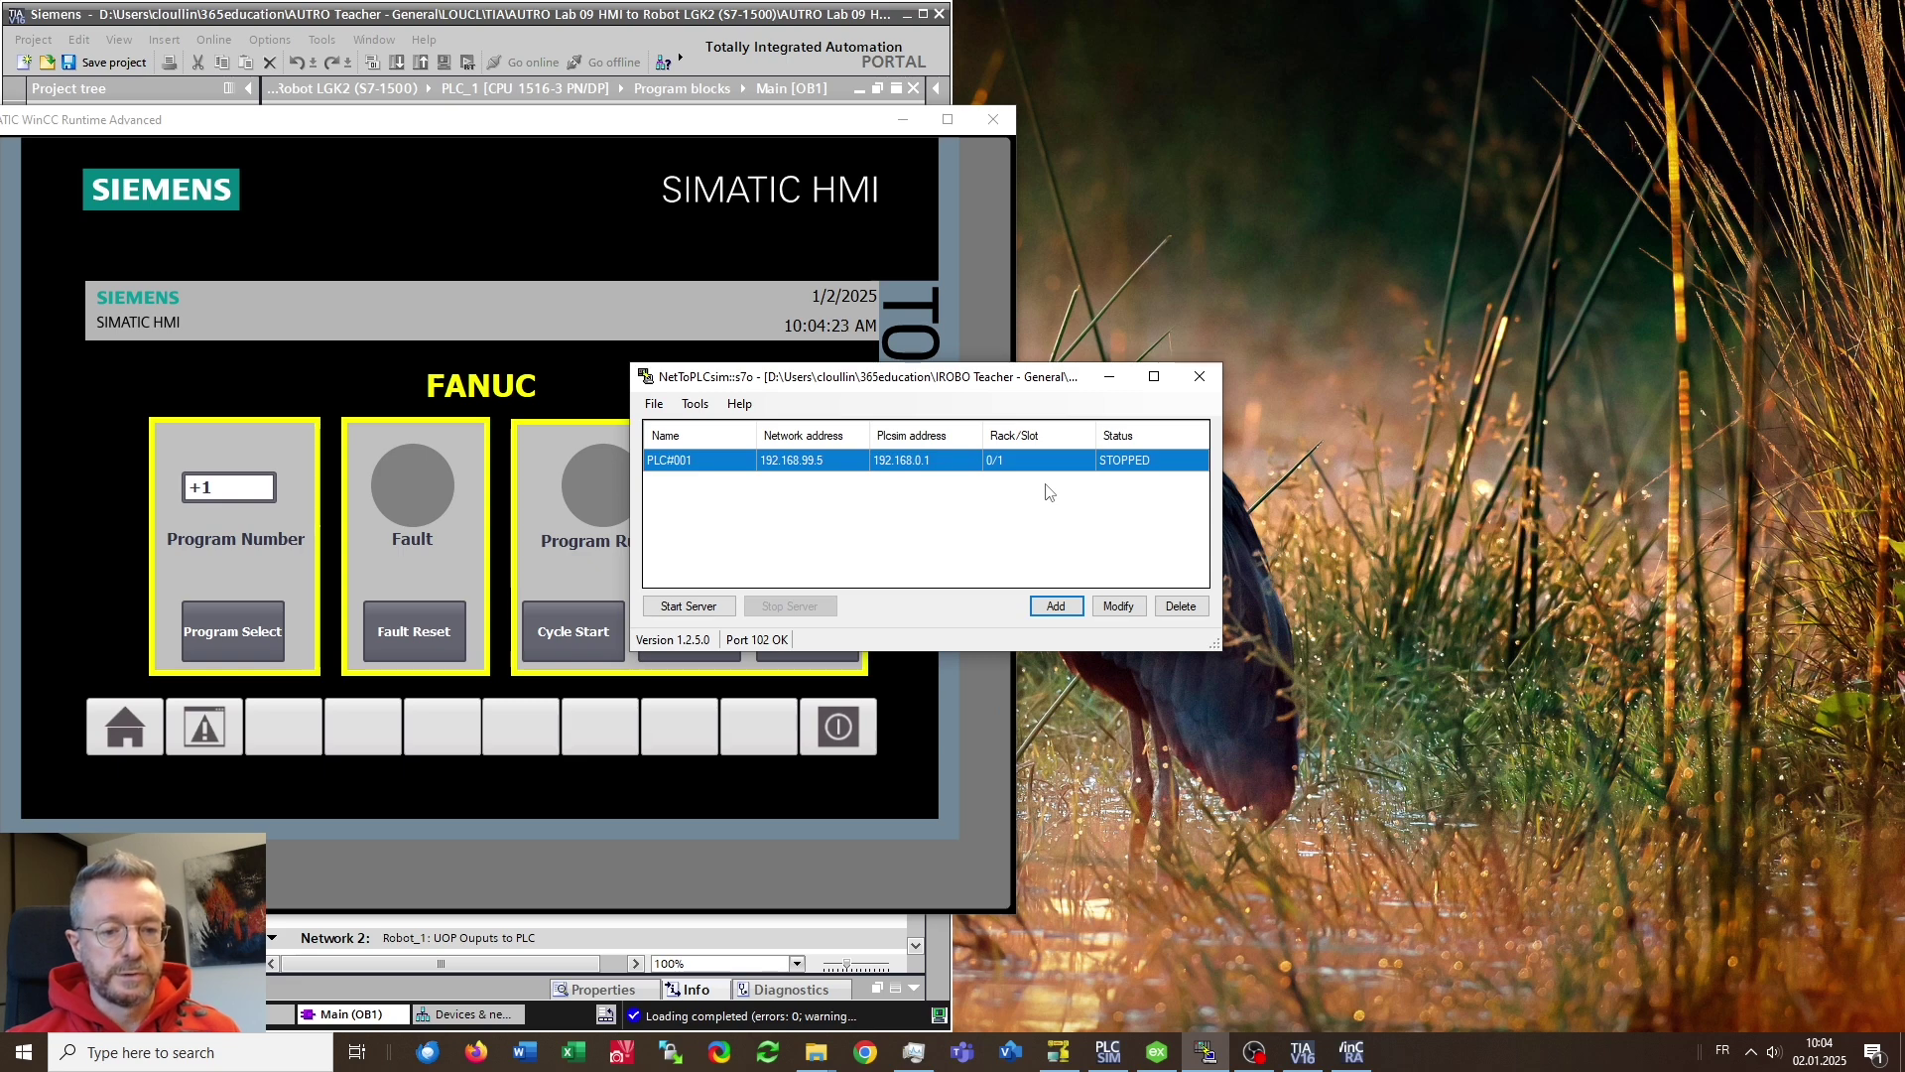
{"action": "left_click", "coordinate": [689, 607]}
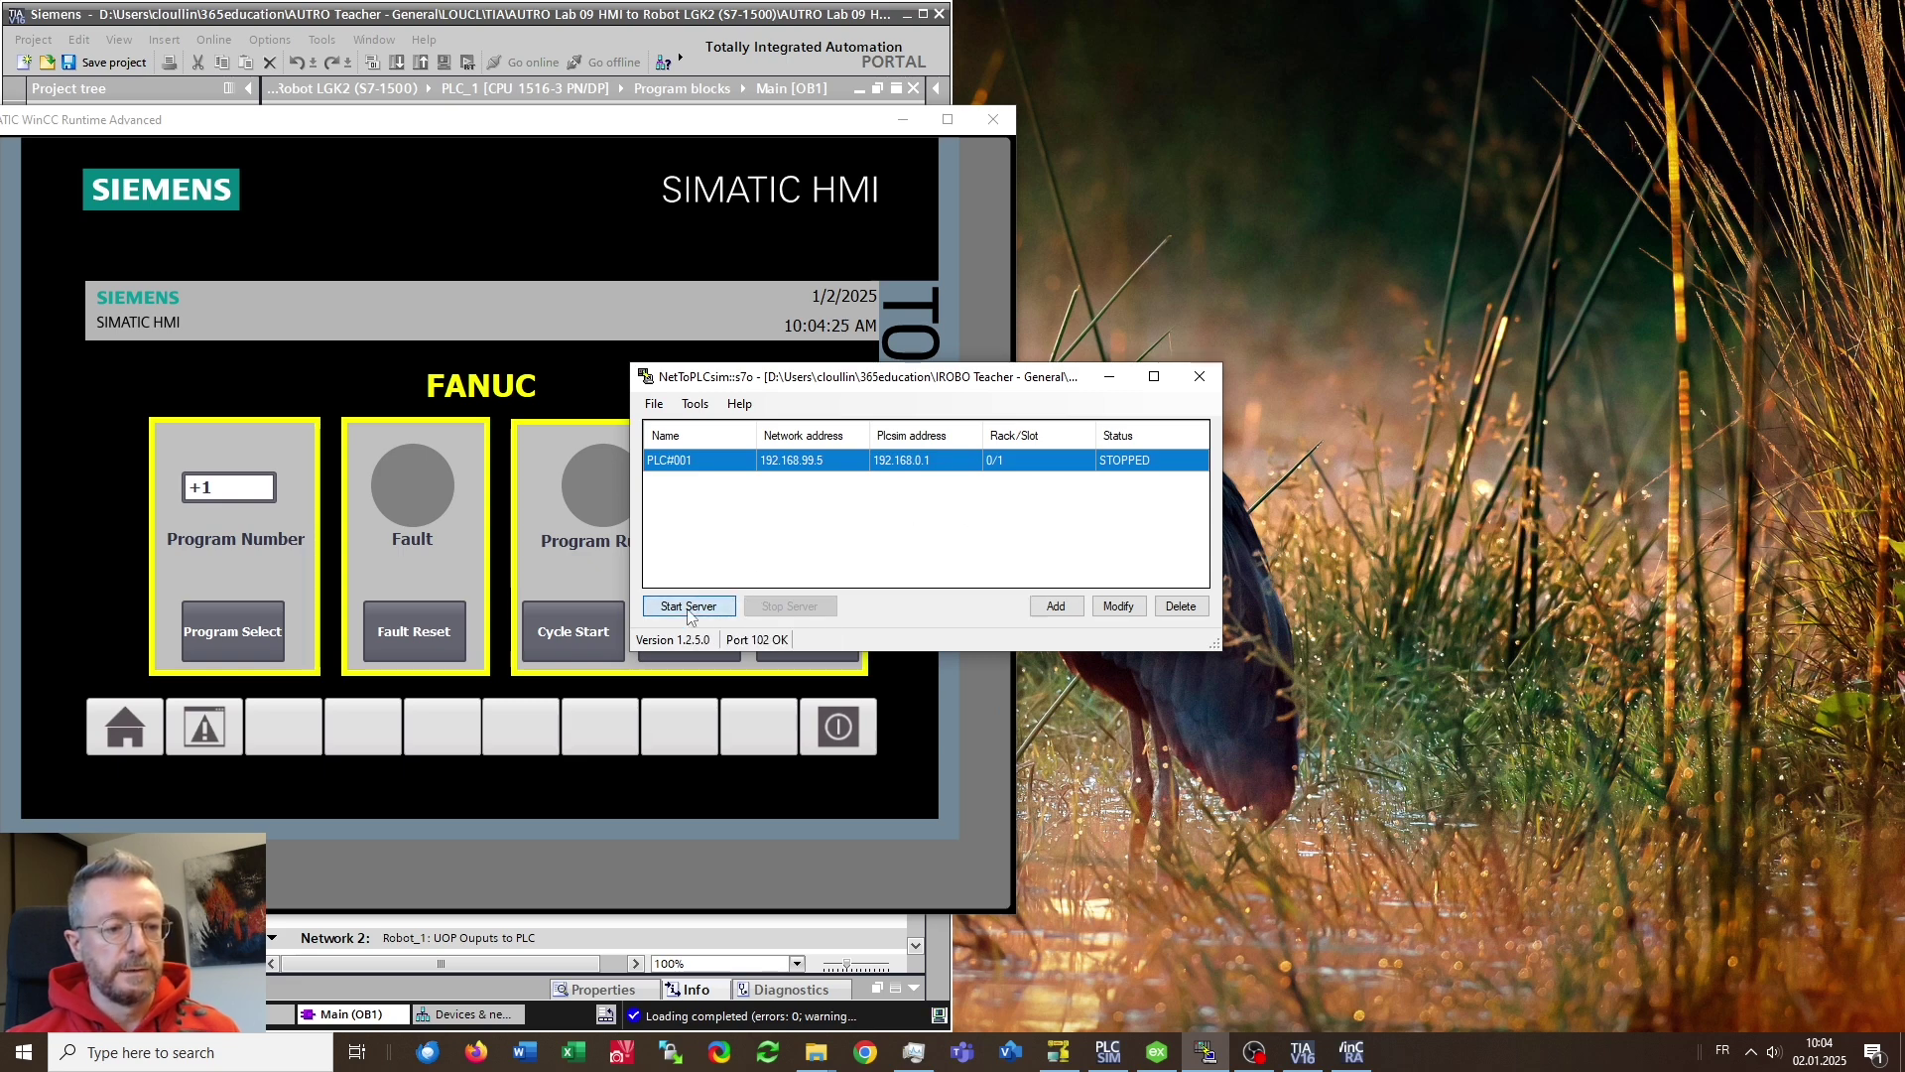
Minimize NetToPLCsim and open KEPServerEX 6 Configuration from its tray icon
{"action": "left_click", "coordinate": [1109, 381]}
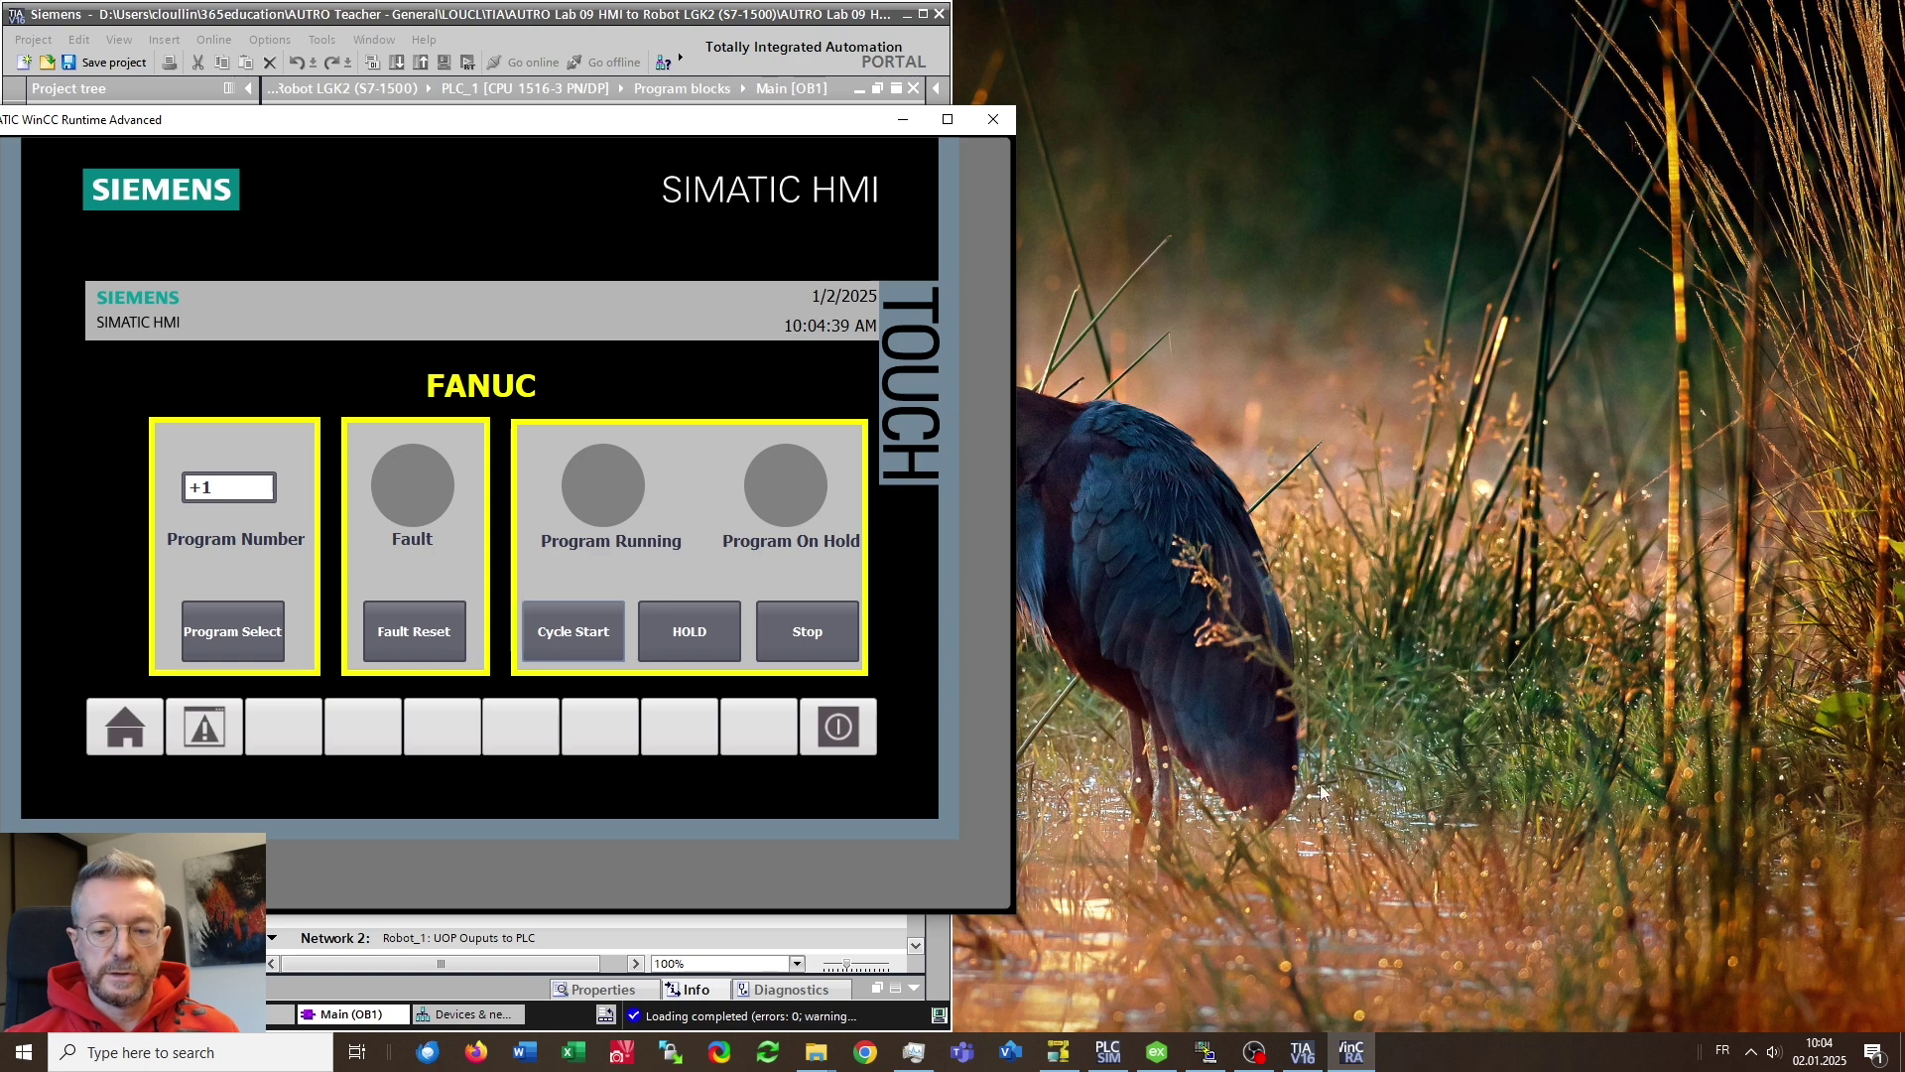
{"action": "left_click", "coordinate": [1751, 1052]}
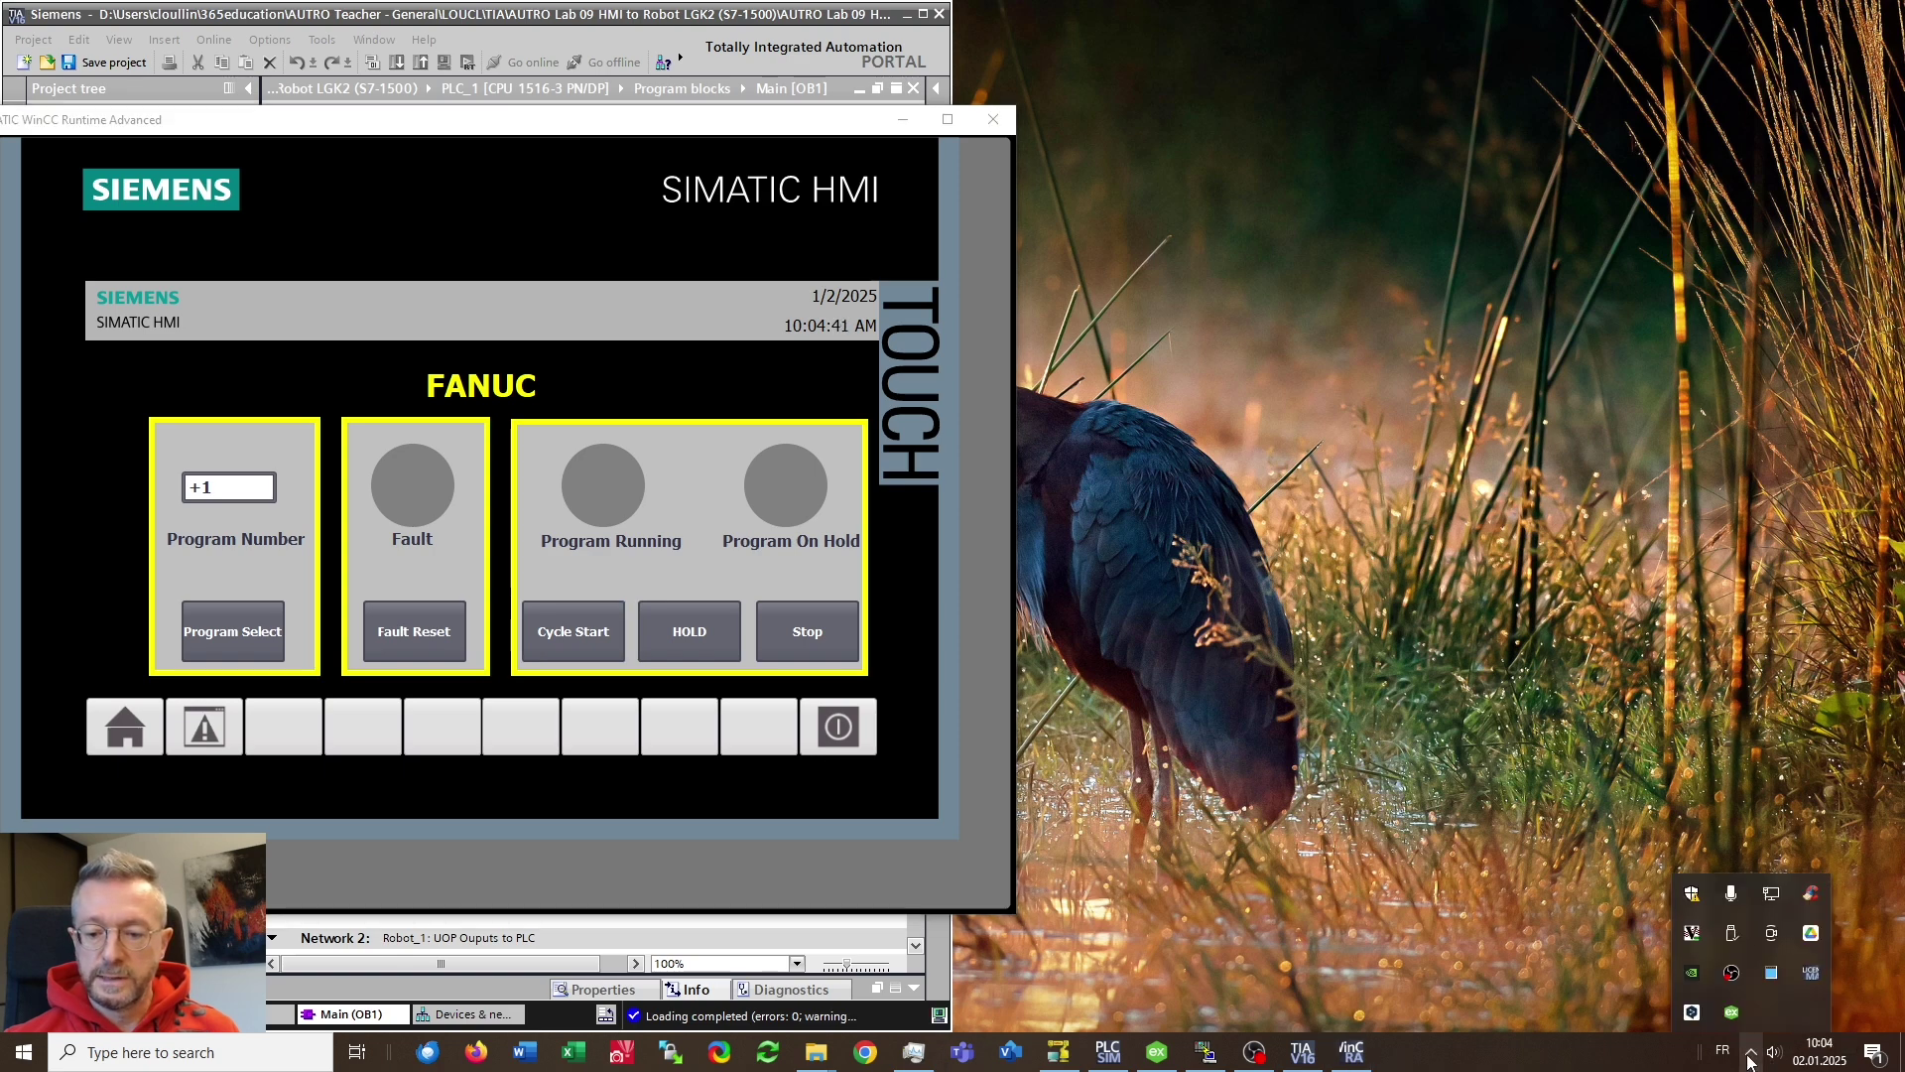
{"action": "mouse_move", "coordinate": [1733, 1016]}
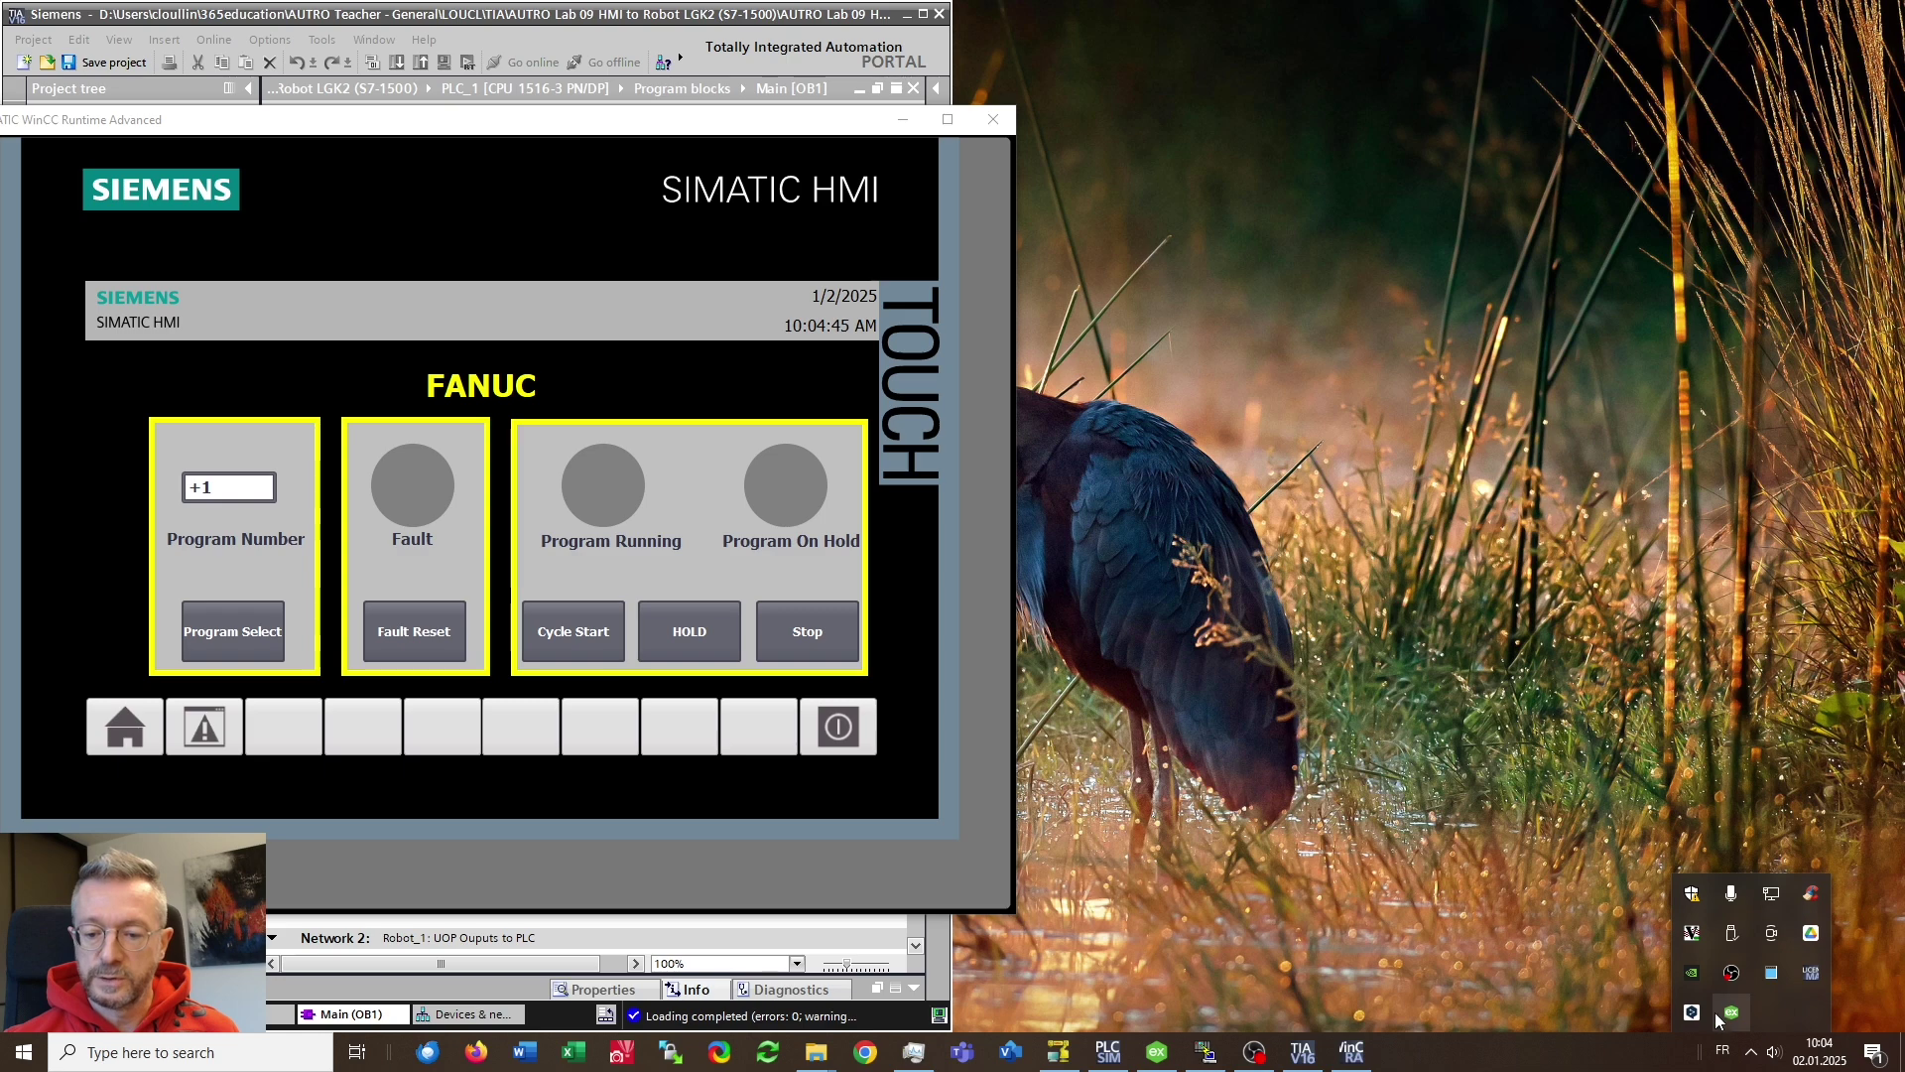
{"action": "right_click", "coordinate": [1732, 1015]}
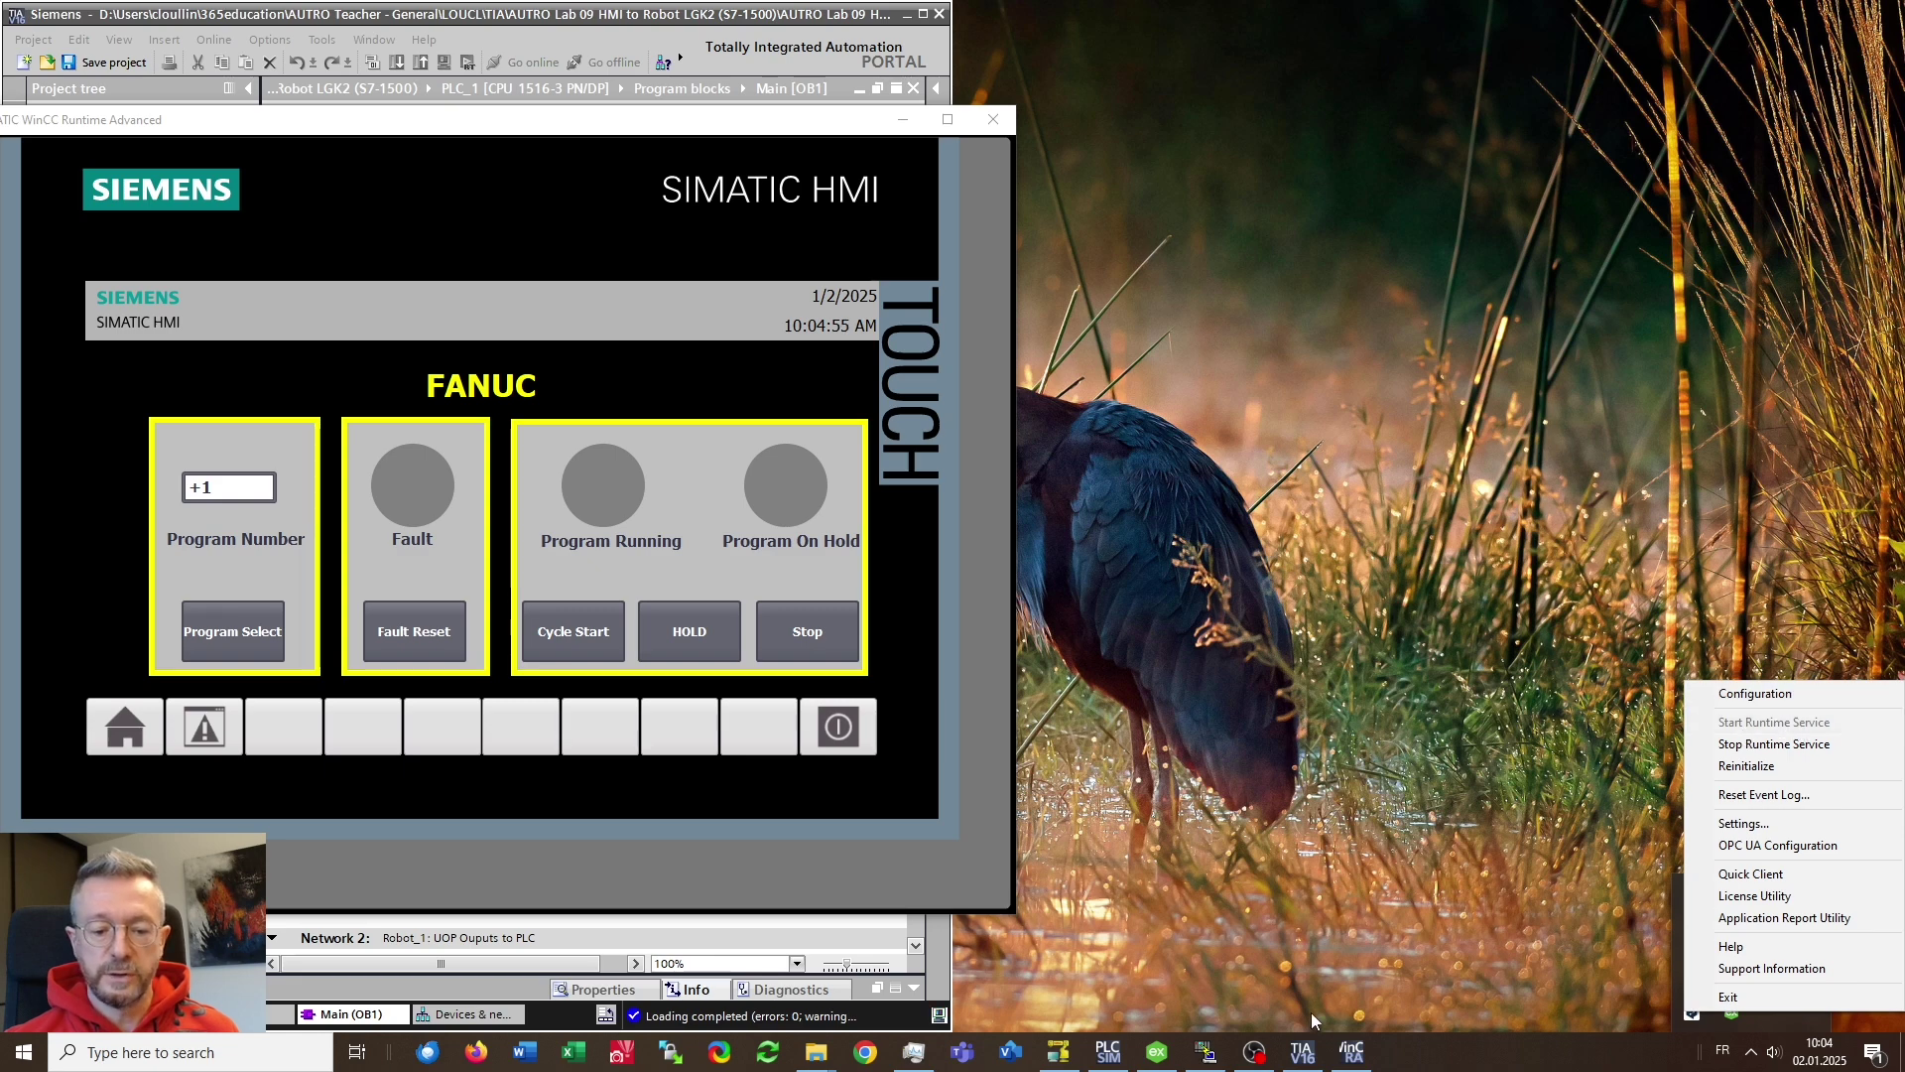
{"action": "left_click", "coordinate": [1158, 1053]}
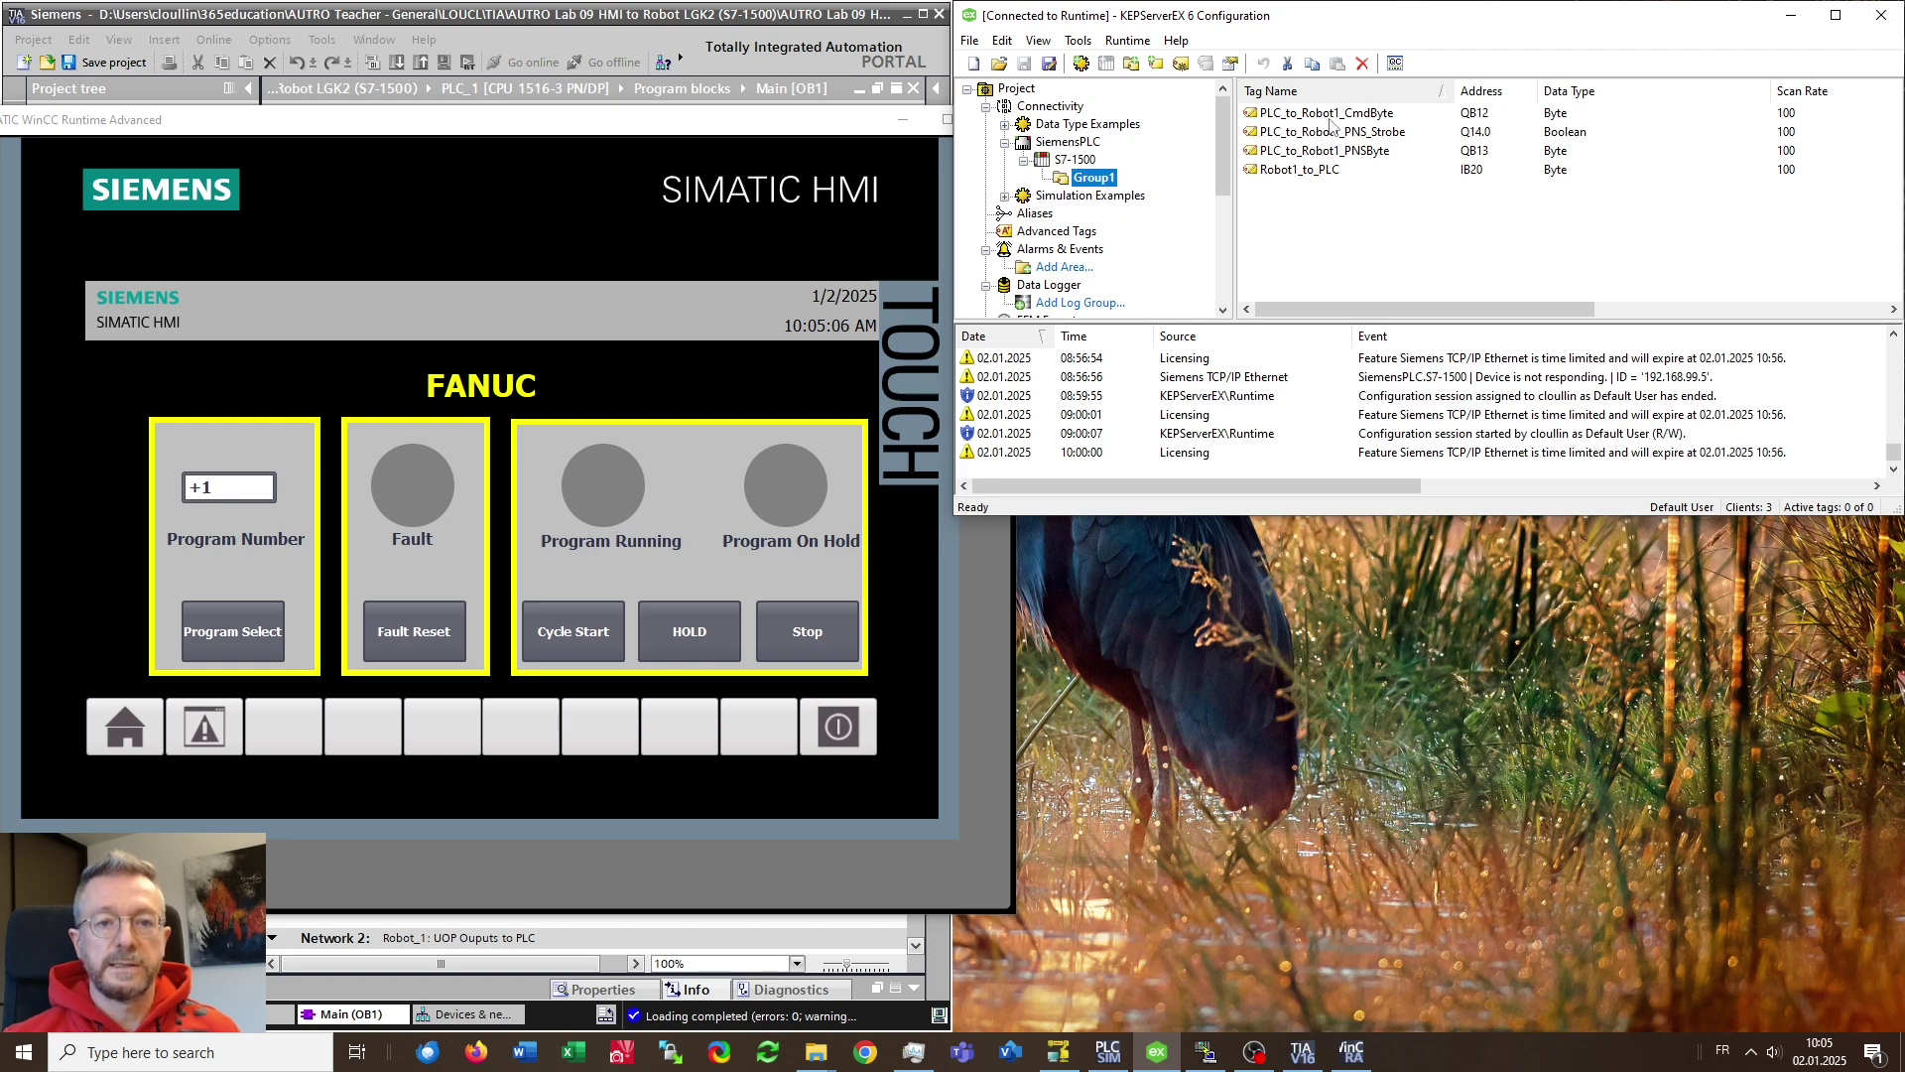
Start a new Siemens TCP/IP Ethernet channel under Connectivity, keeping the name Channel1
{"action": "left_click", "coordinate": [1058, 109]}
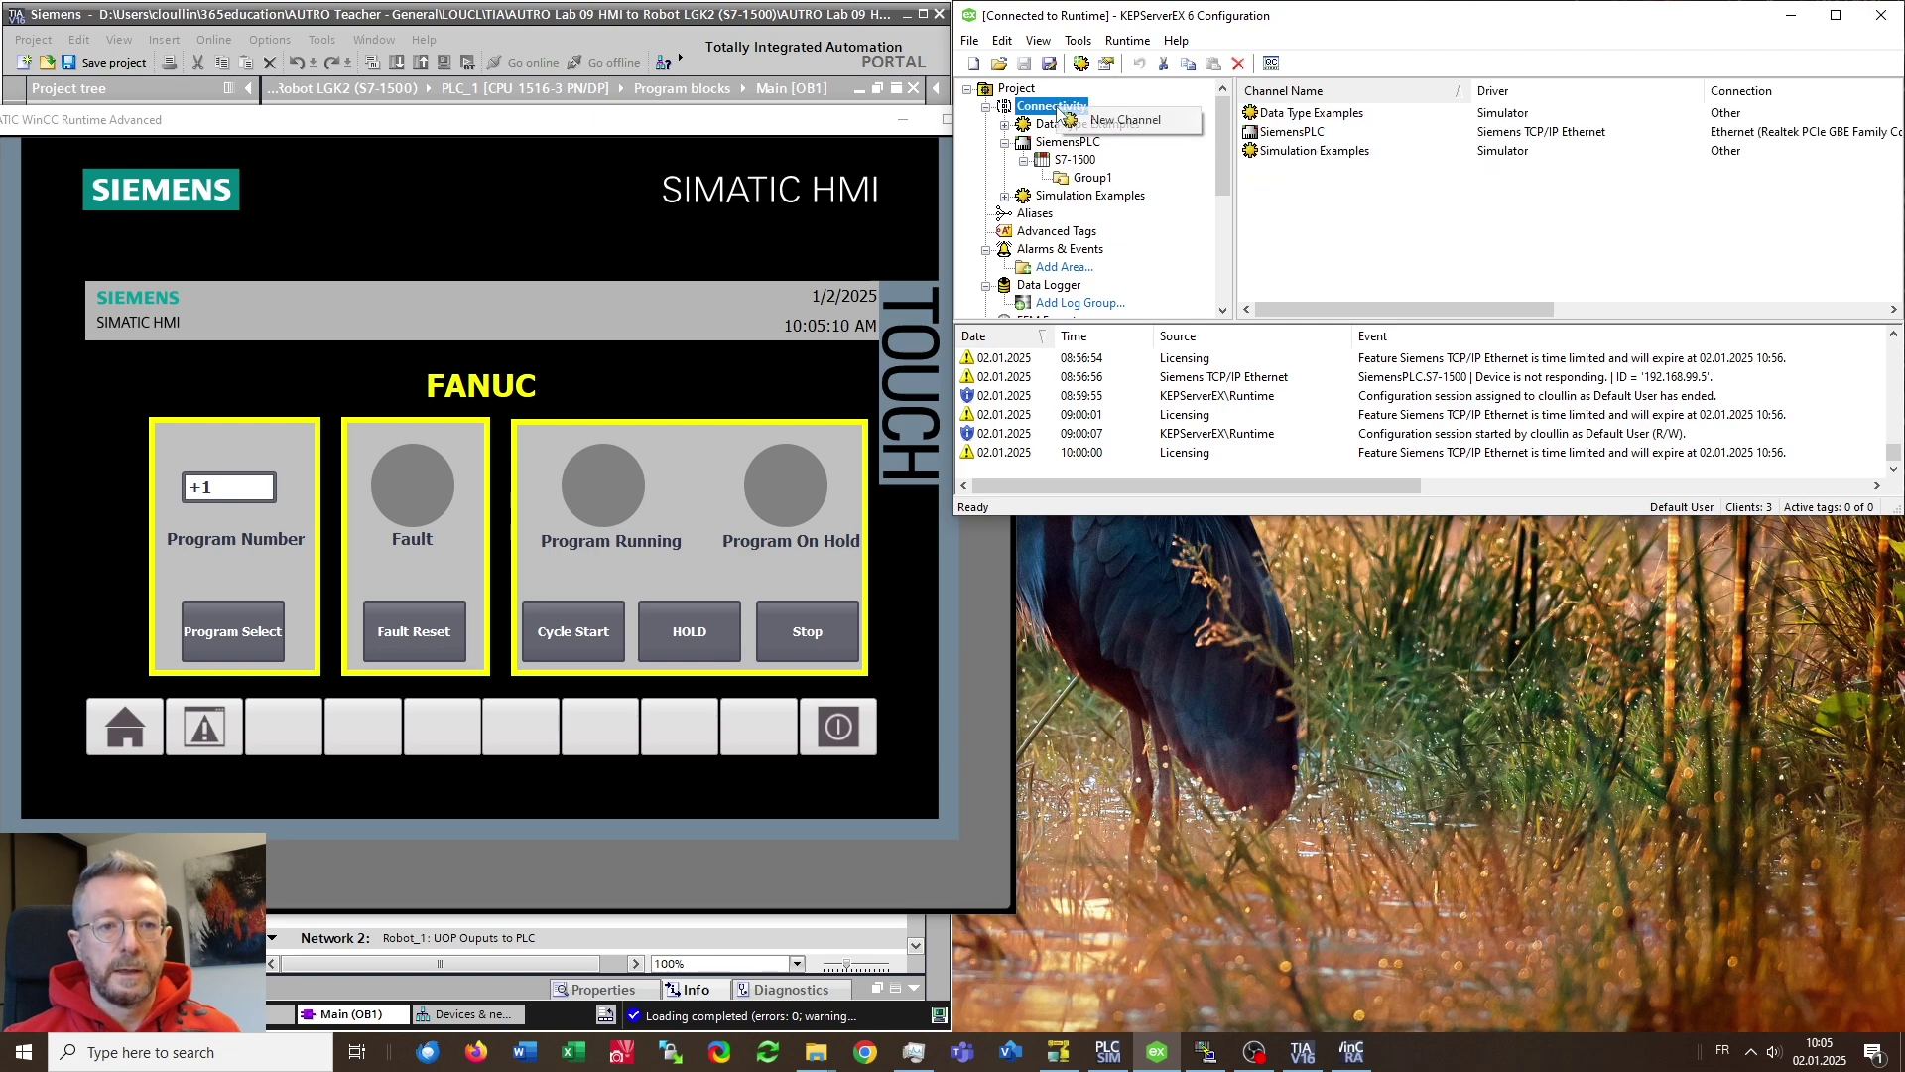
{"action": "left_click", "coordinate": [1127, 123]}
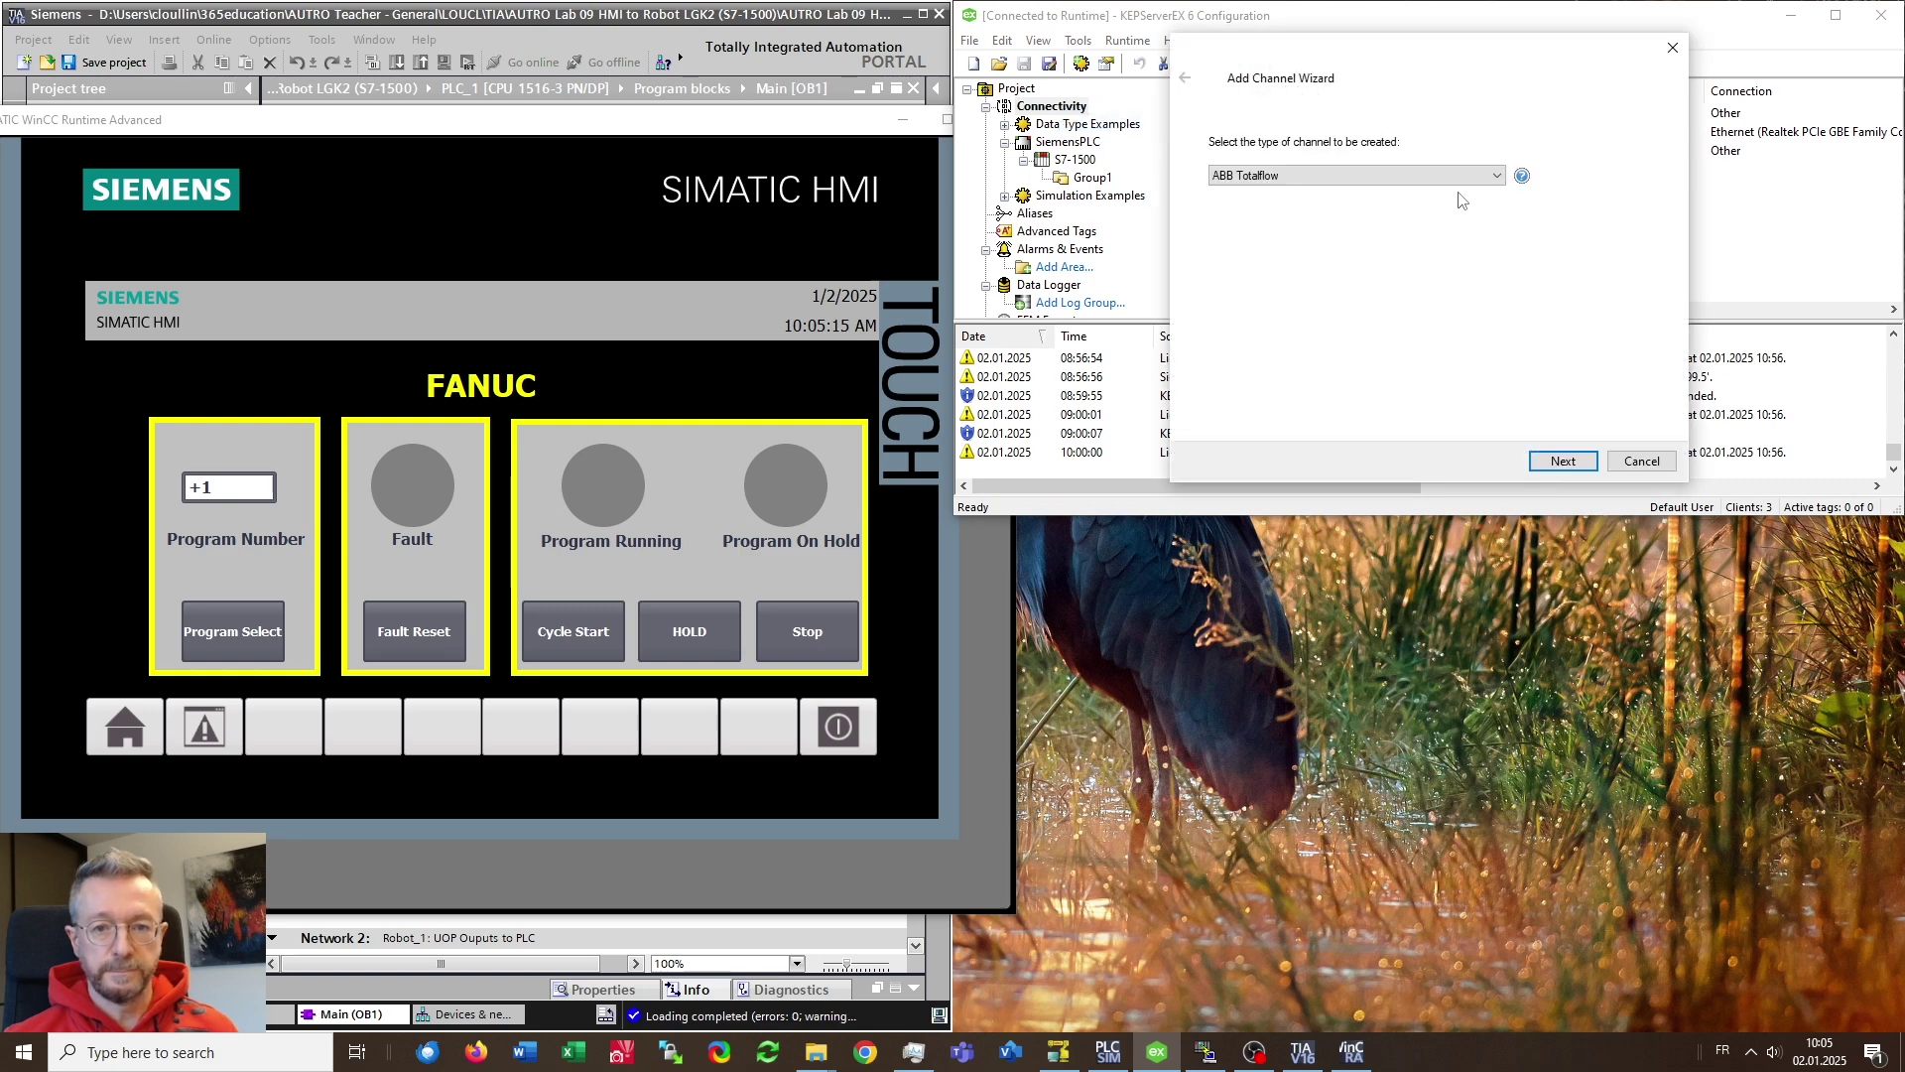
{"action": "left_click", "coordinate": [1496, 176]}
{"action": "left_click_drag", "start_coordinate": [1493, 214], "coordinate": [1482, 360]}
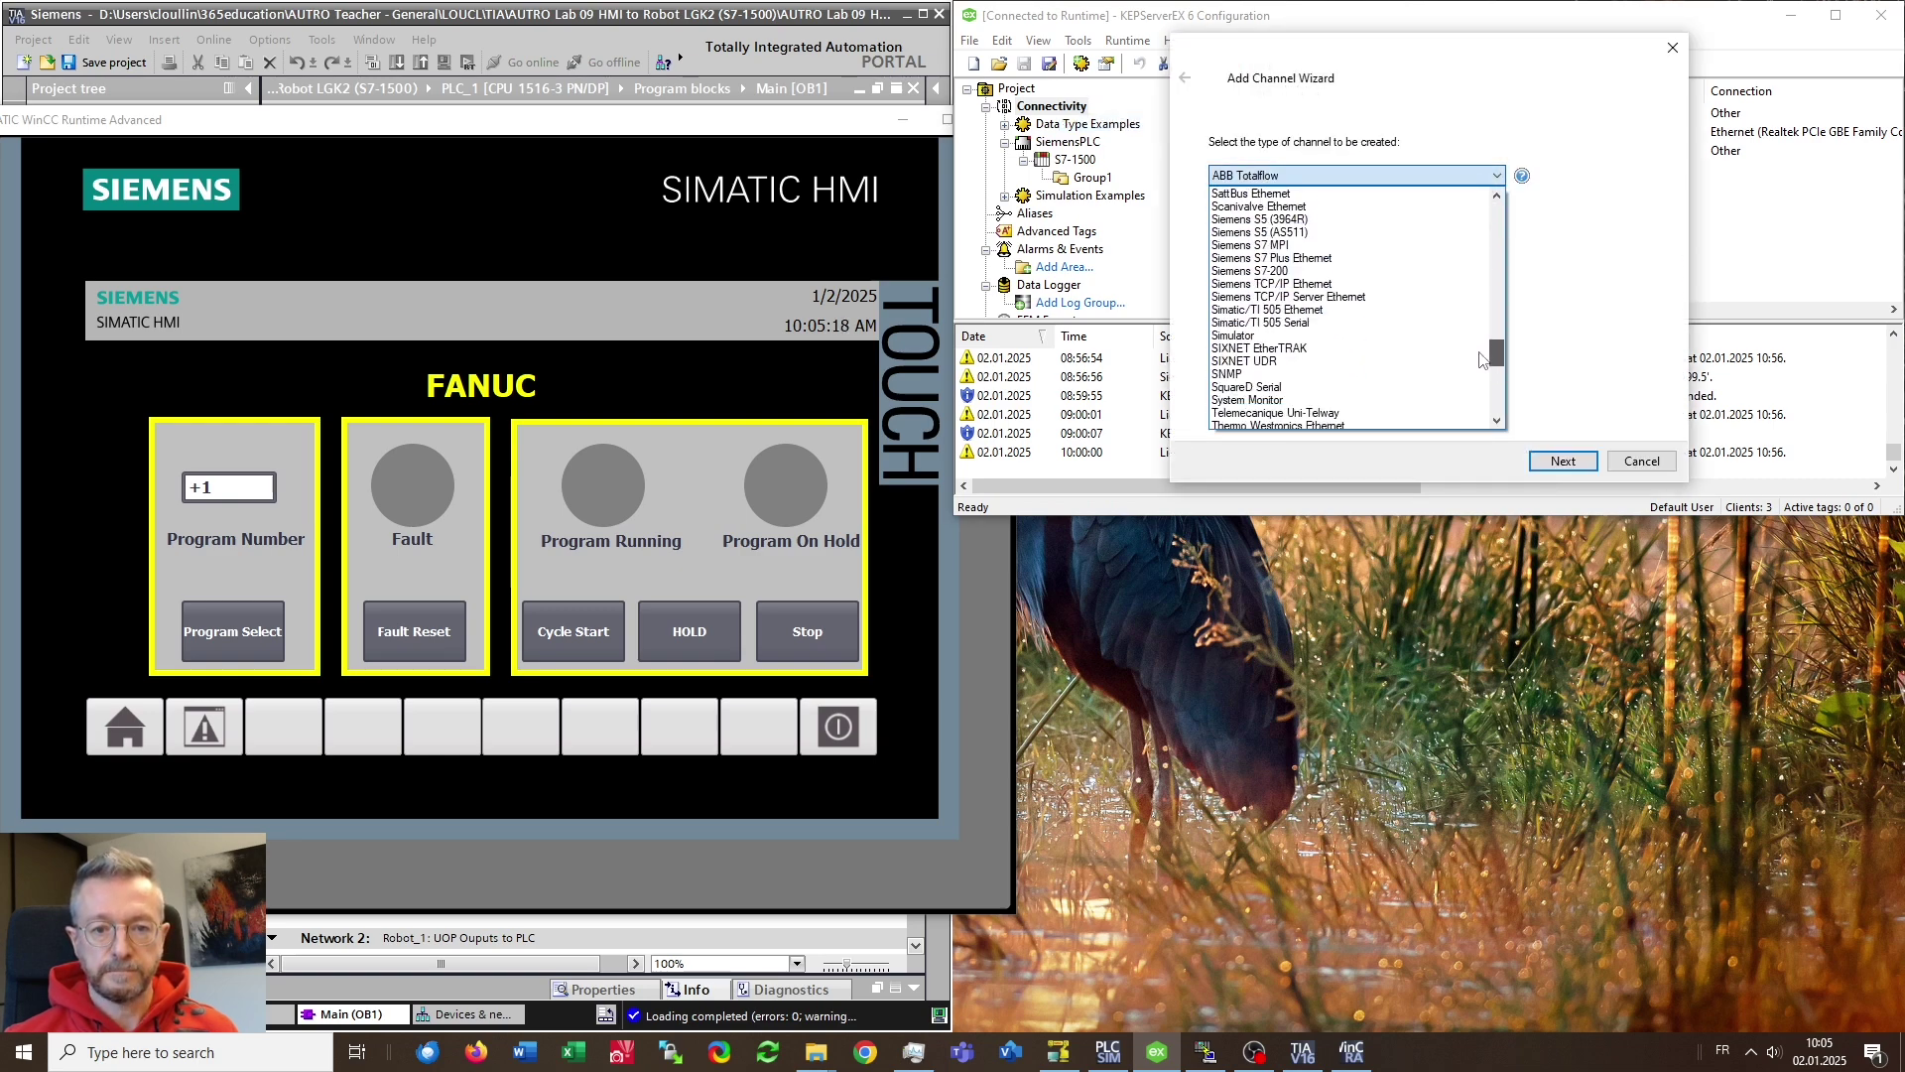
{"action": "left_click", "coordinate": [1306, 284]}
{"action": "left_click", "coordinate": [1551, 463]}
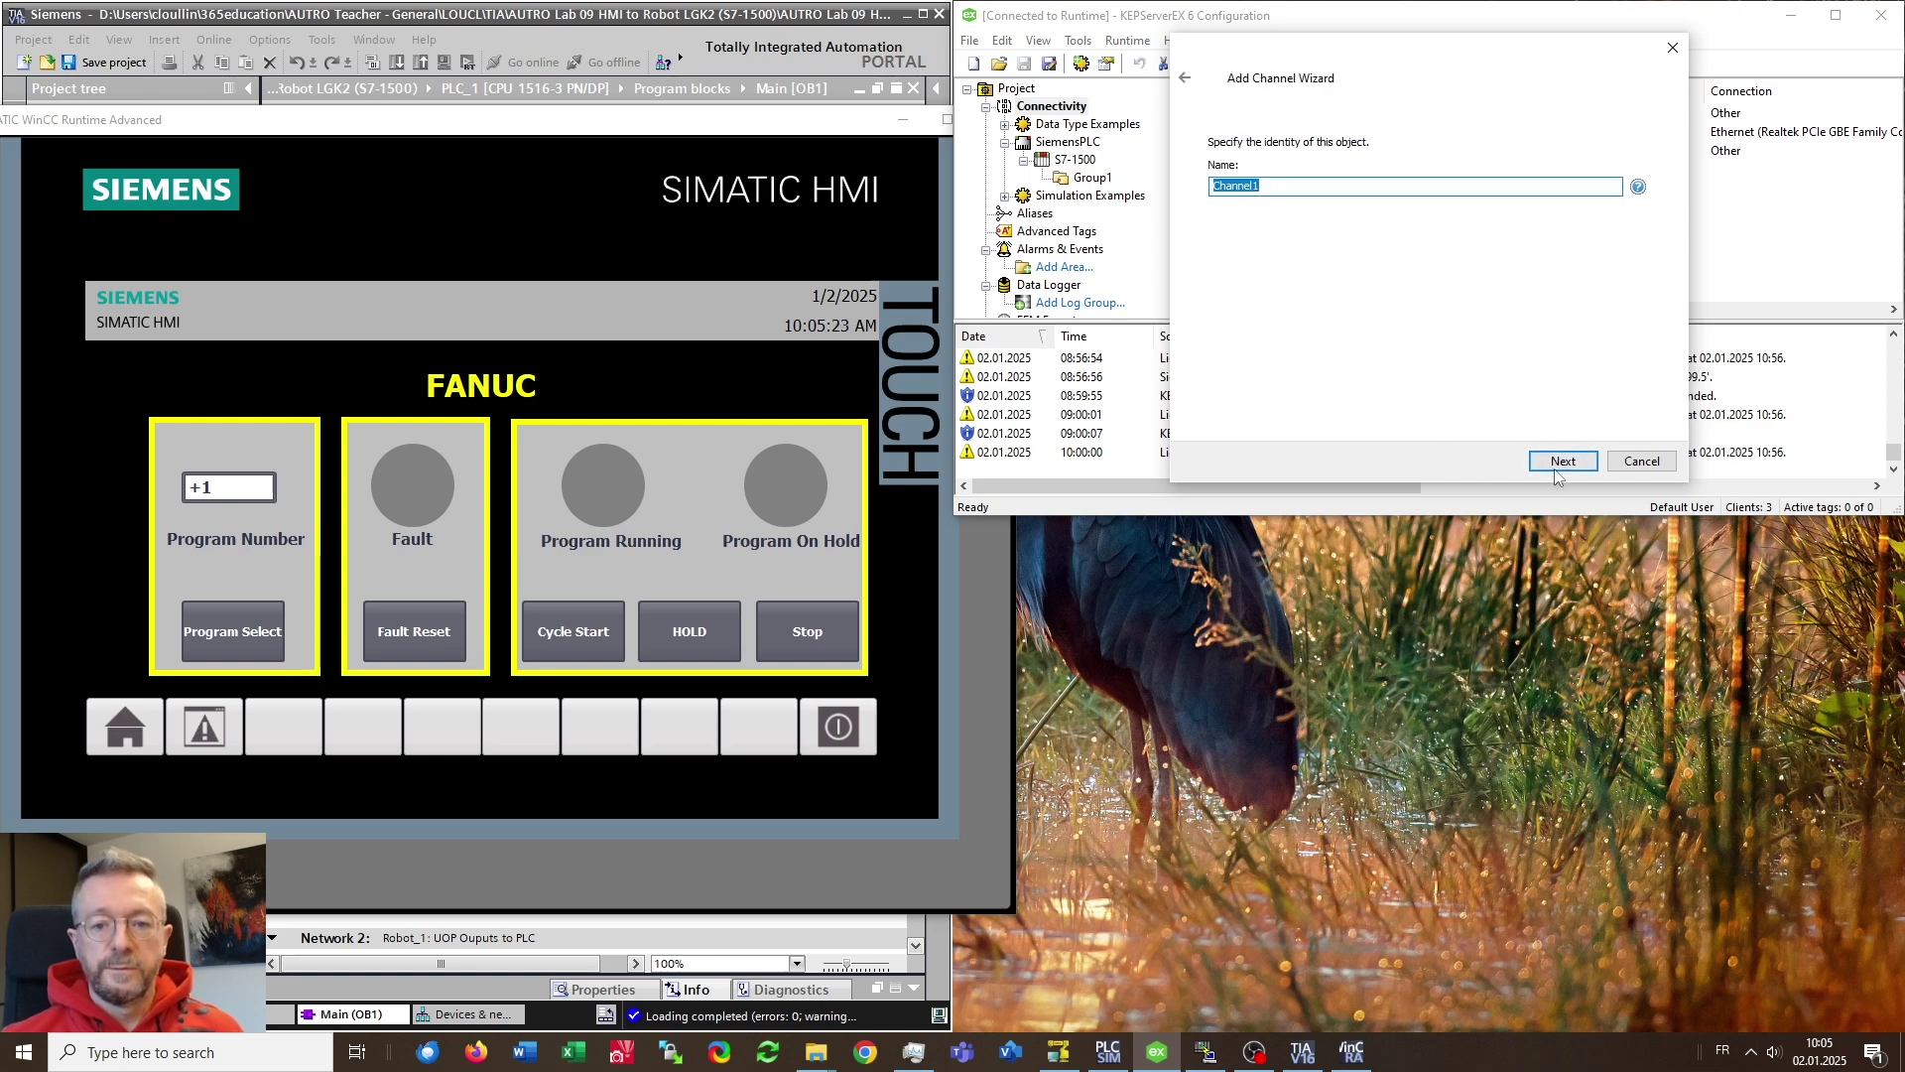
{"action": "left_click", "coordinate": [1561, 463]}
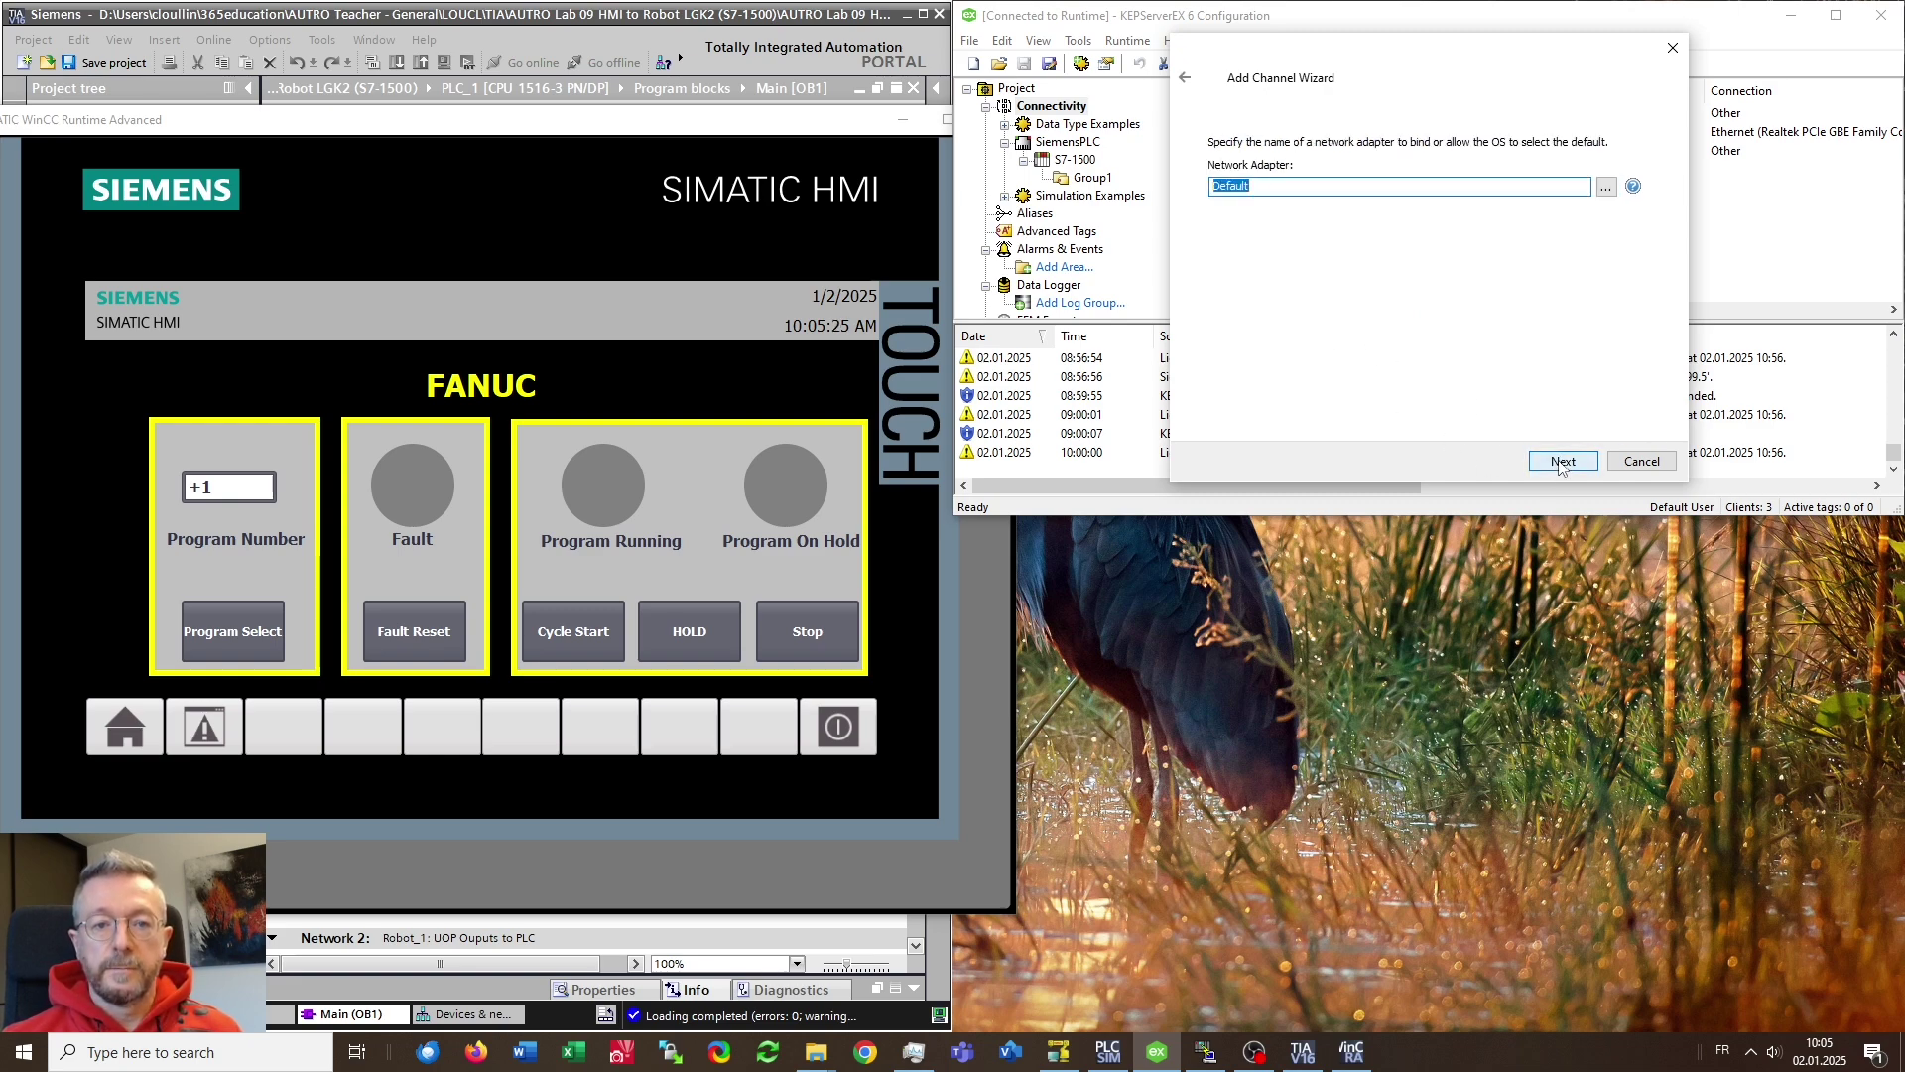
Bind Channel1 to the 192.168.99.5 Realtek PCIe GBE Family Controller adapter and finish the wizard
{"action": "left_click", "coordinate": [1605, 189]}
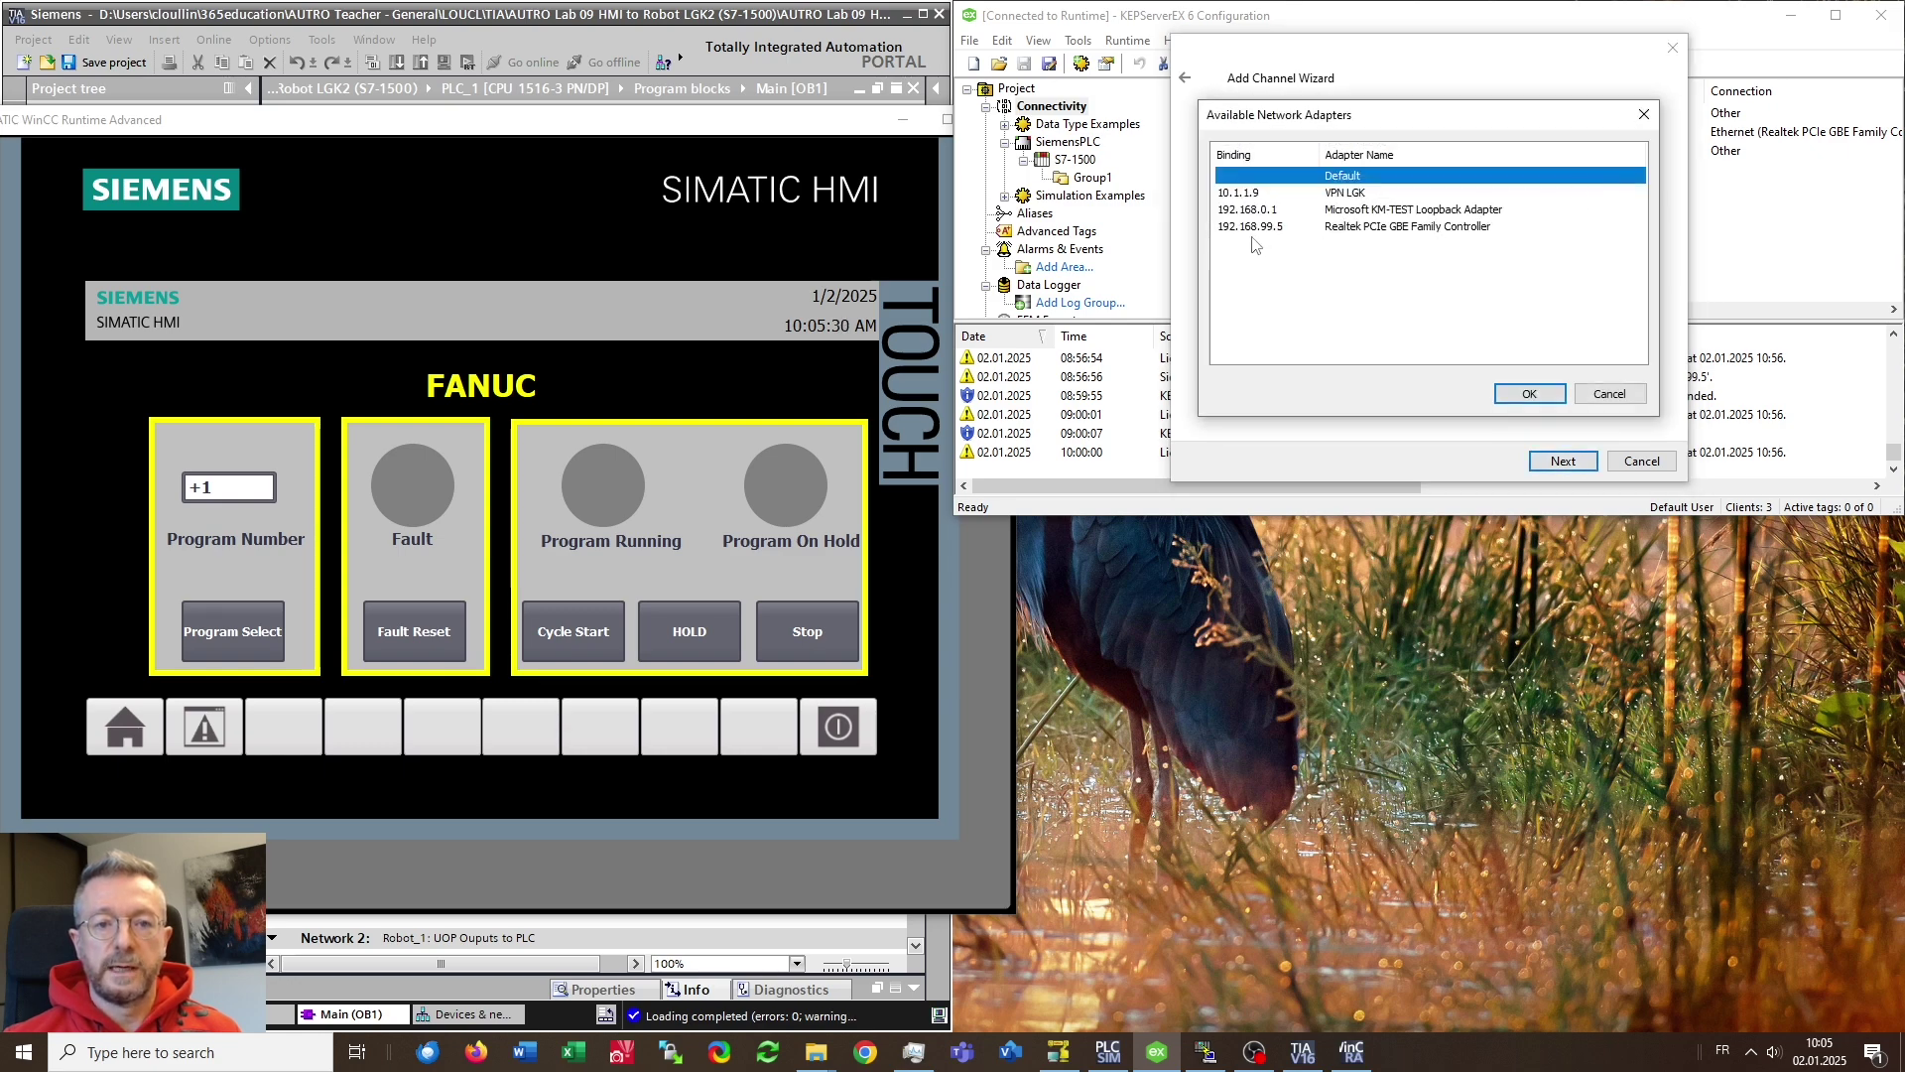
{"action": "left_click", "coordinate": [1273, 229]}
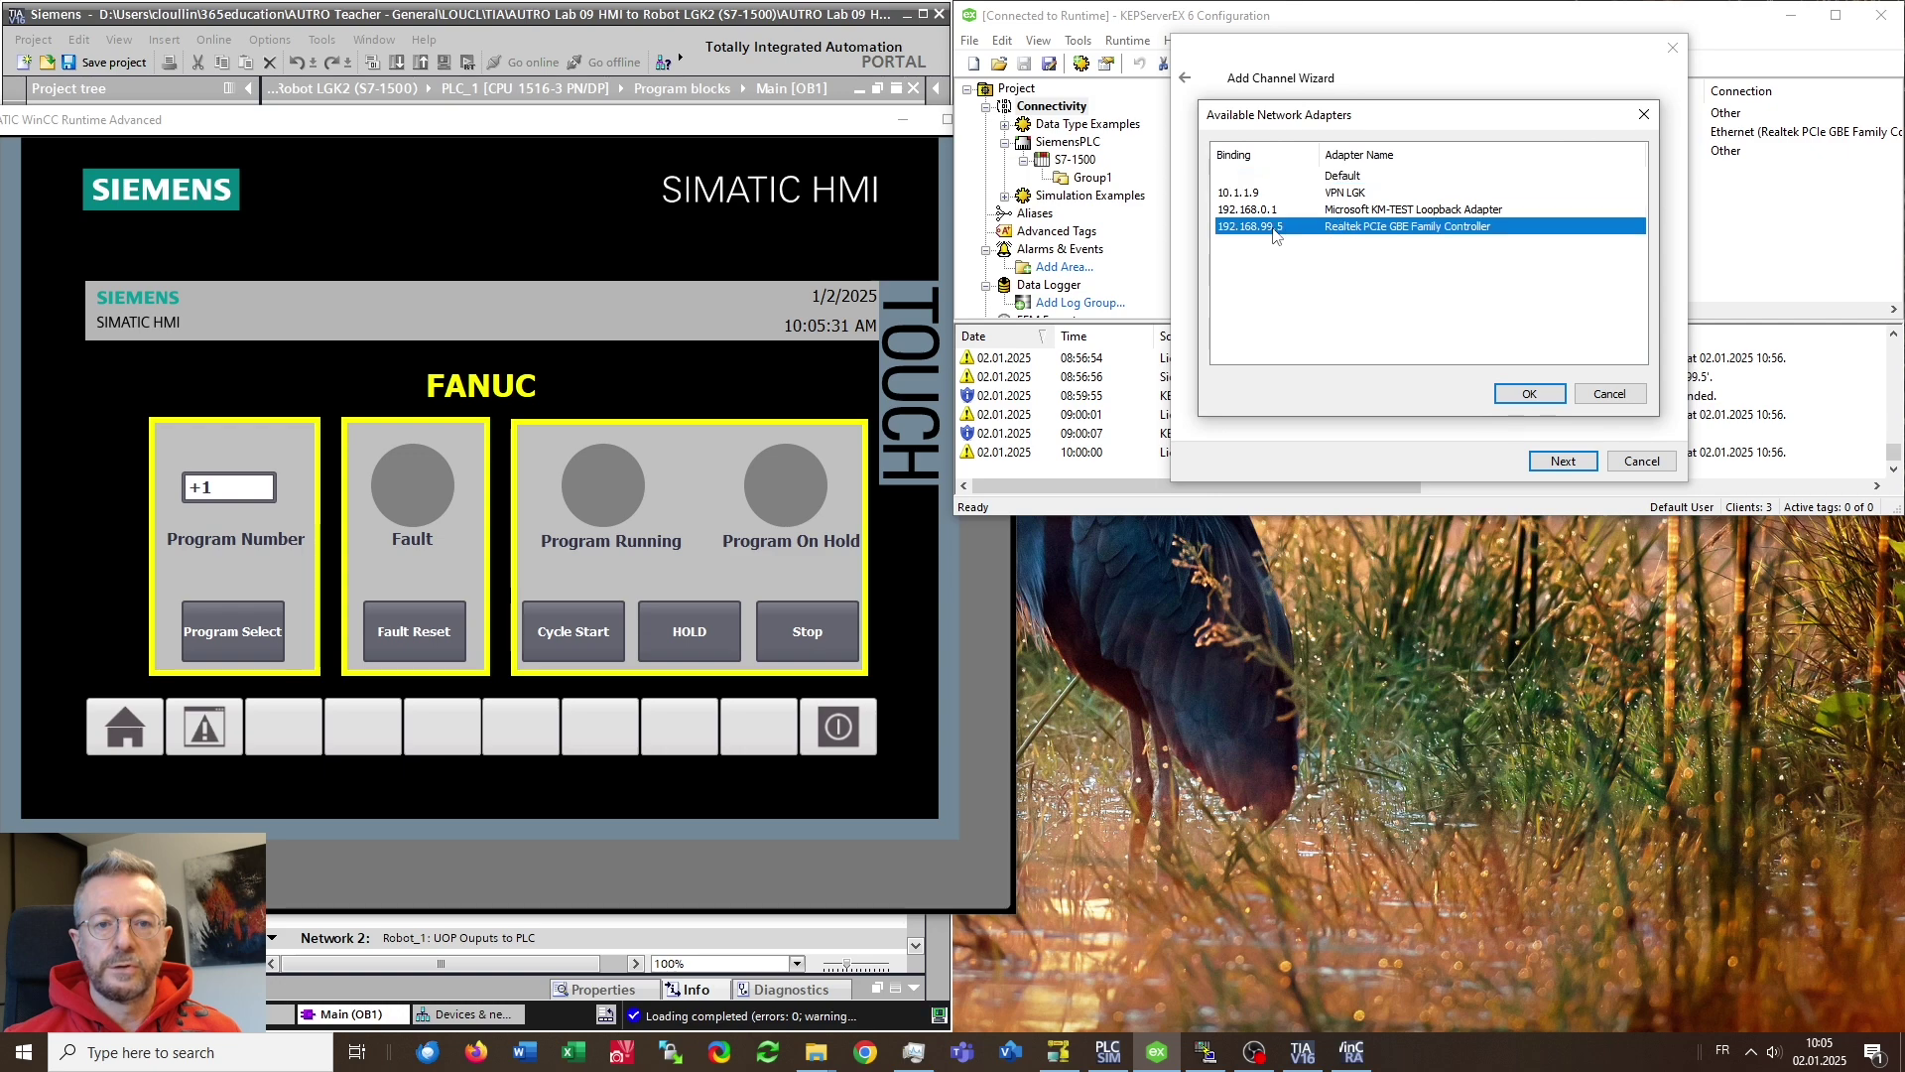
{"action": "left_click", "coordinate": [1526, 395]}
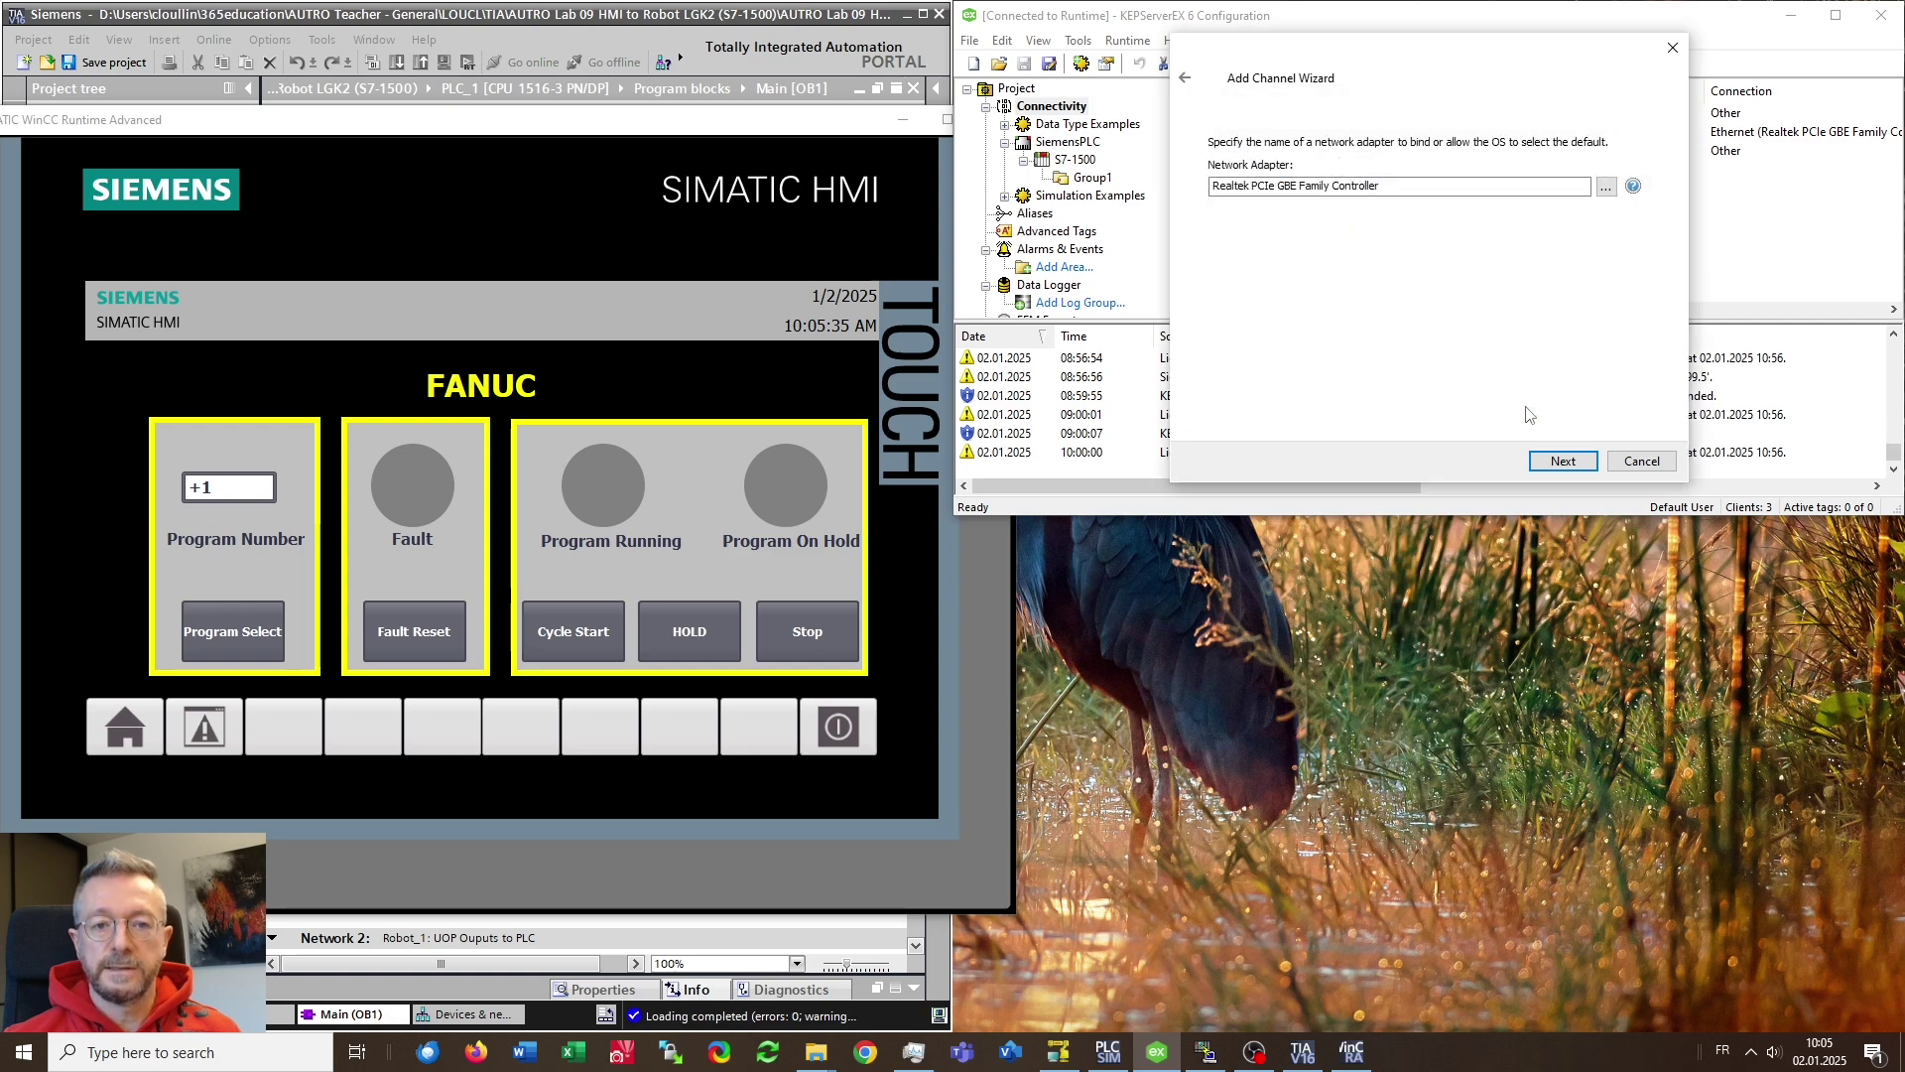
{"action": "left_click", "coordinate": [1562, 462]}
{"action": "left_click", "coordinate": [1561, 462]}
{"action": "left_click", "coordinate": [1562, 463]}
{"action": "left_click", "coordinate": [1562, 462]}
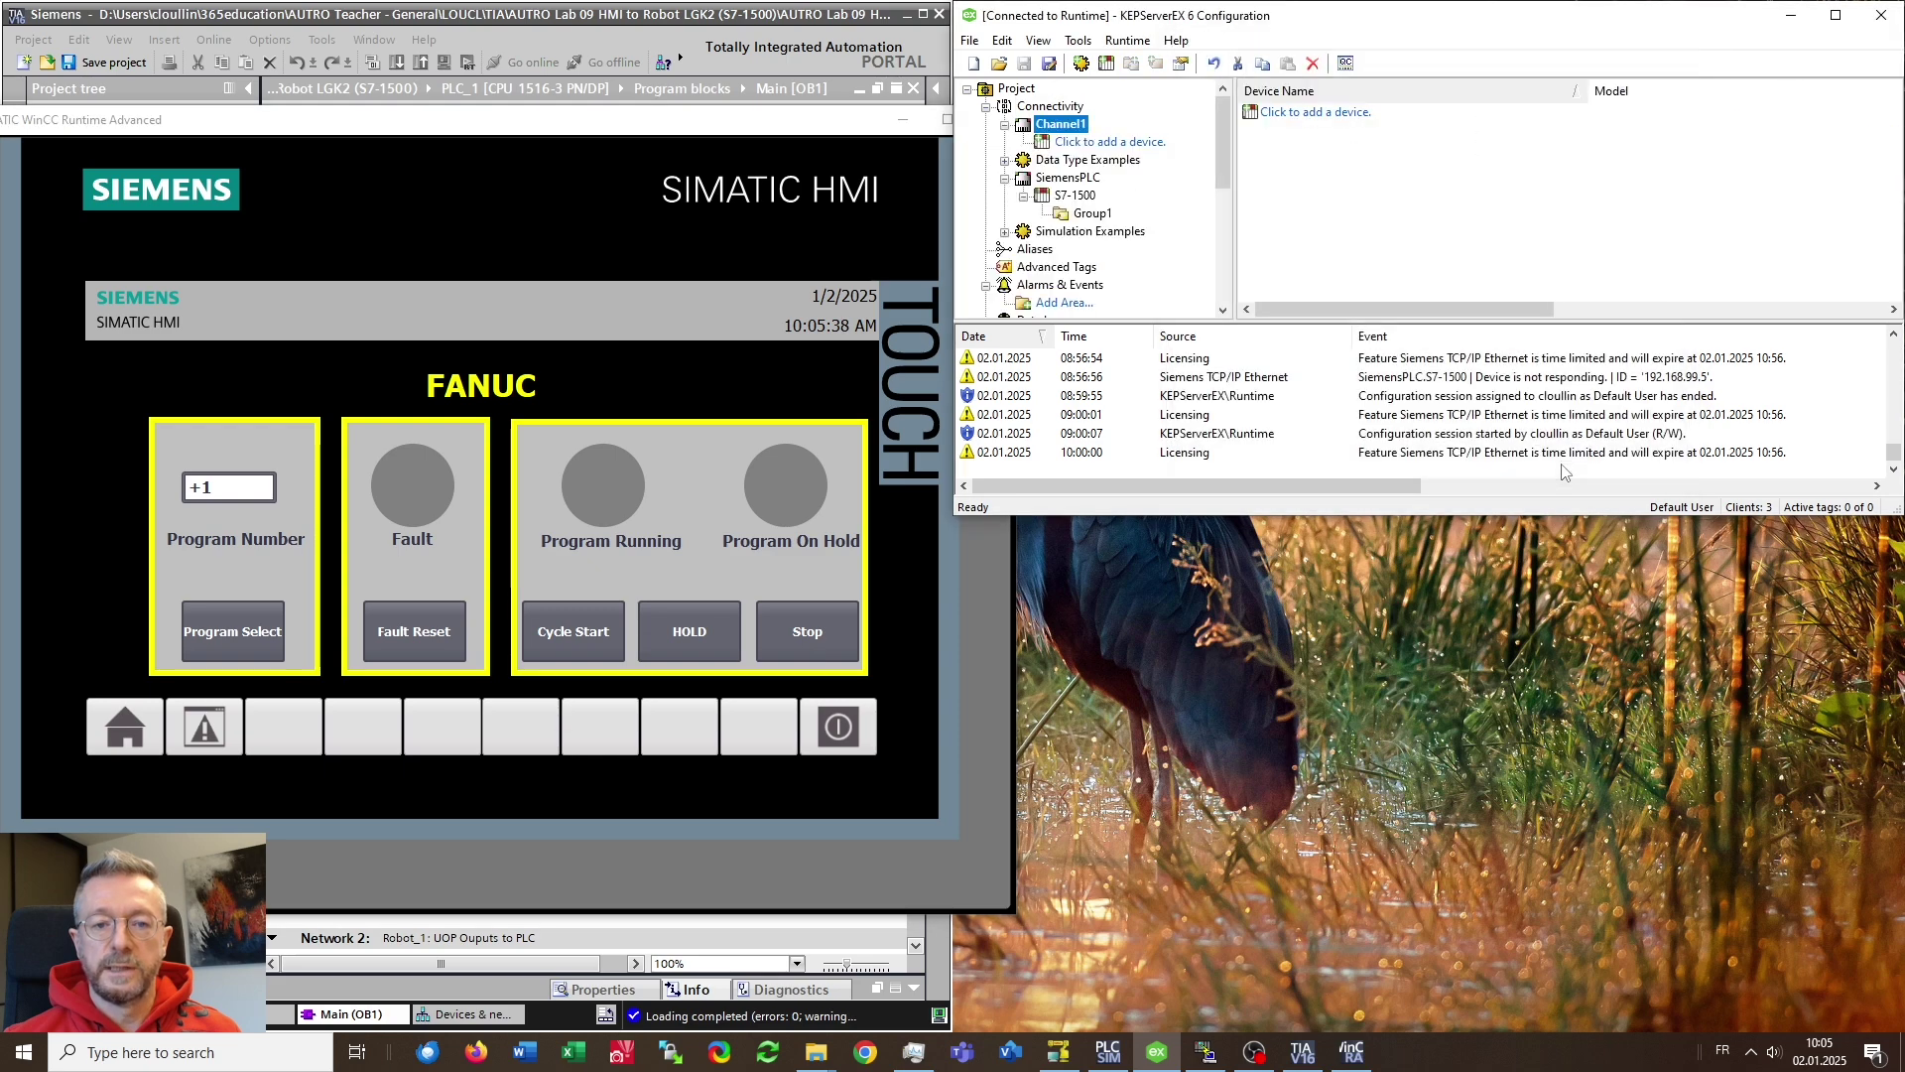
Add Device1 to Channel1 as an S7-1500 model with device ID 192.168.99.5
{"action": "left_click", "coordinate": [1121, 144]}
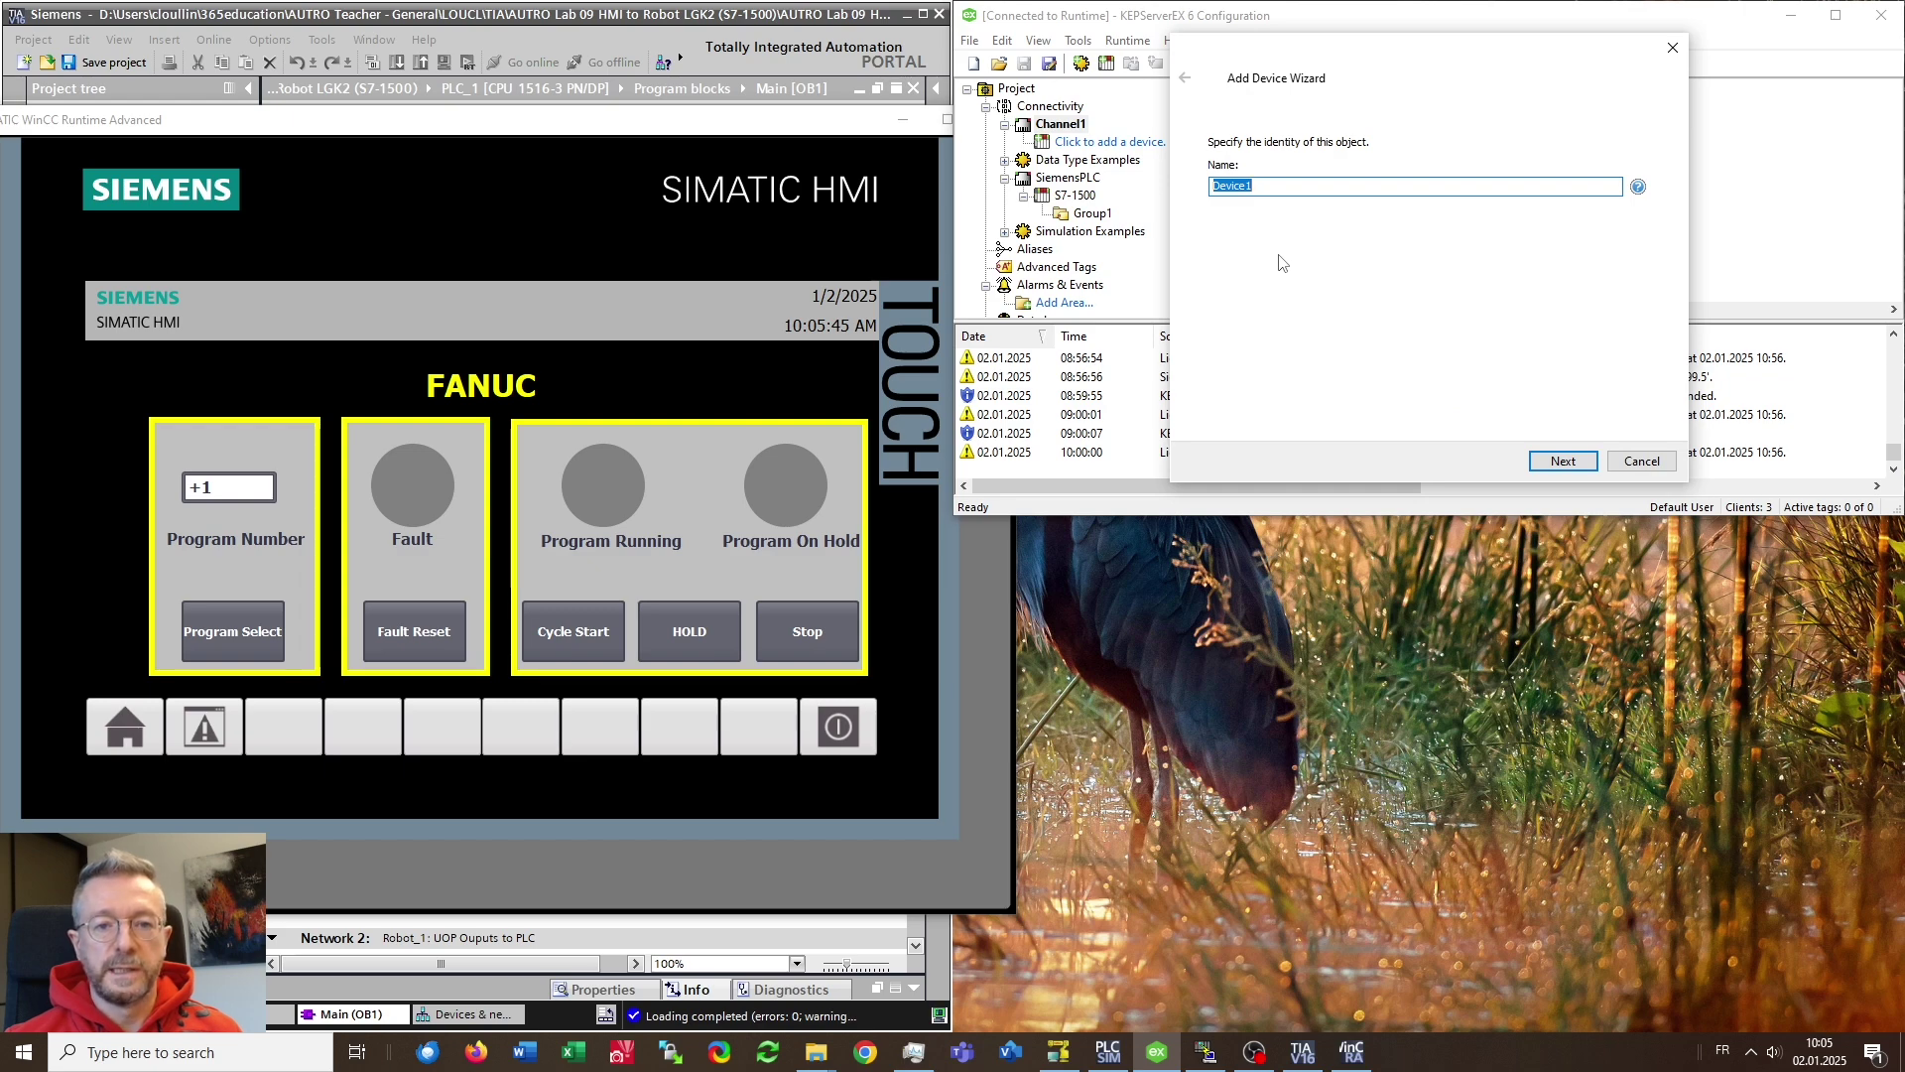
{"action": "left_click", "coordinate": [1565, 463]}
{"action": "left_click", "coordinate": [1320, 199]}
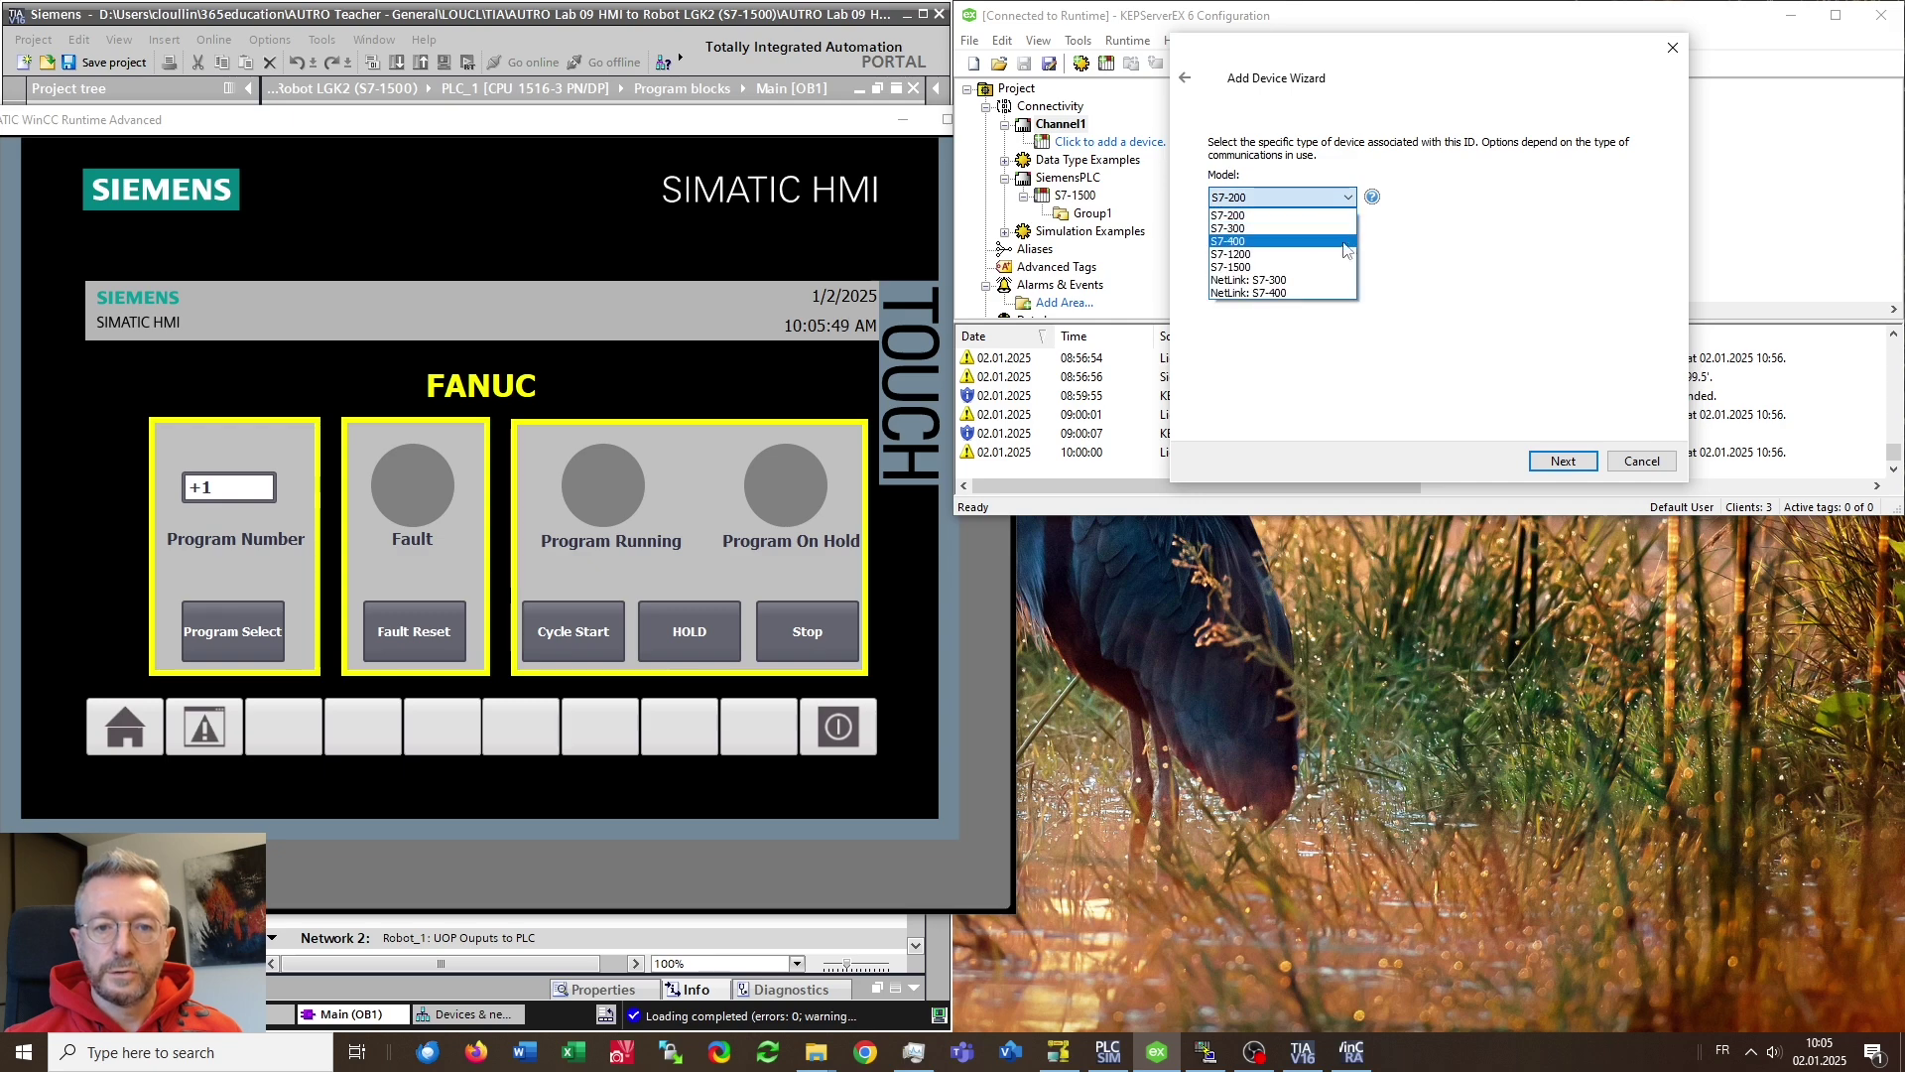
{"action": "left_click", "coordinate": [1320, 268]}
{"action": "left_click", "coordinate": [1563, 461]}
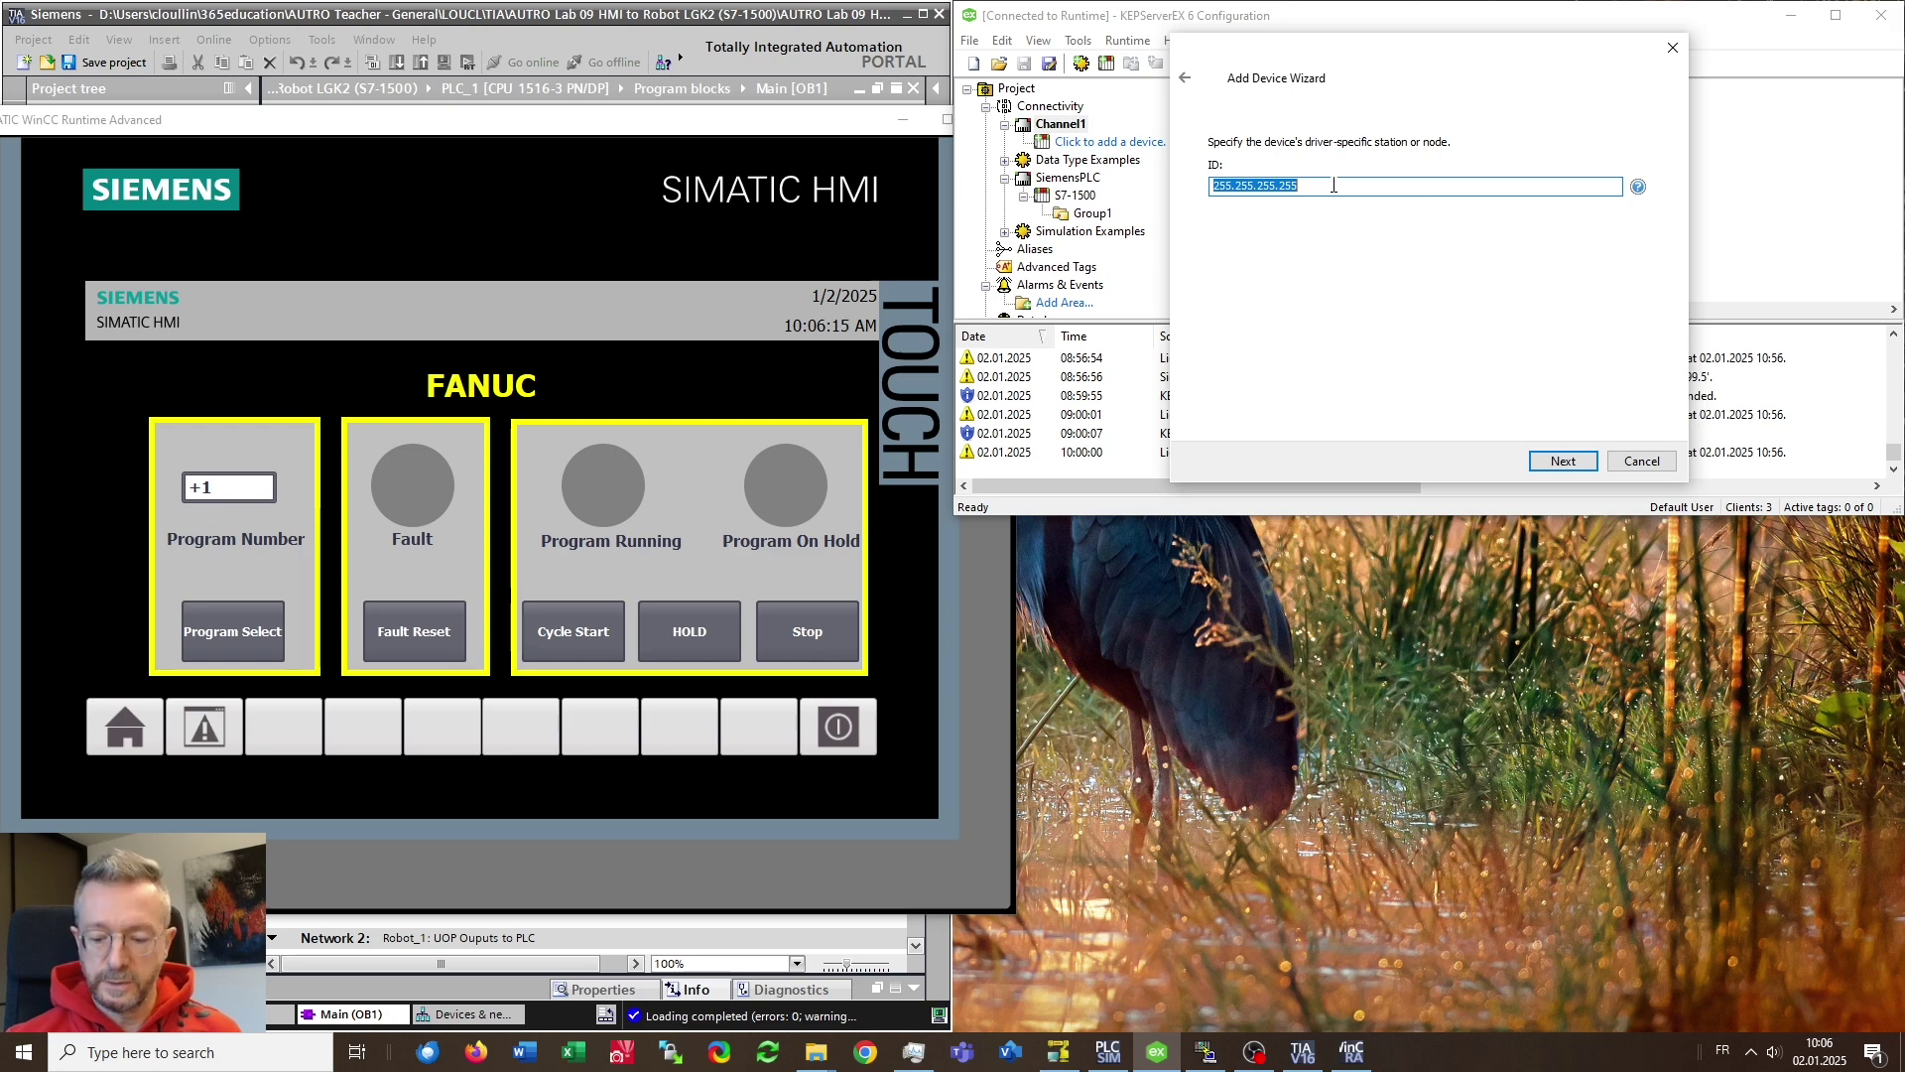
{"action": "type", "text": "192.168.99.5"}
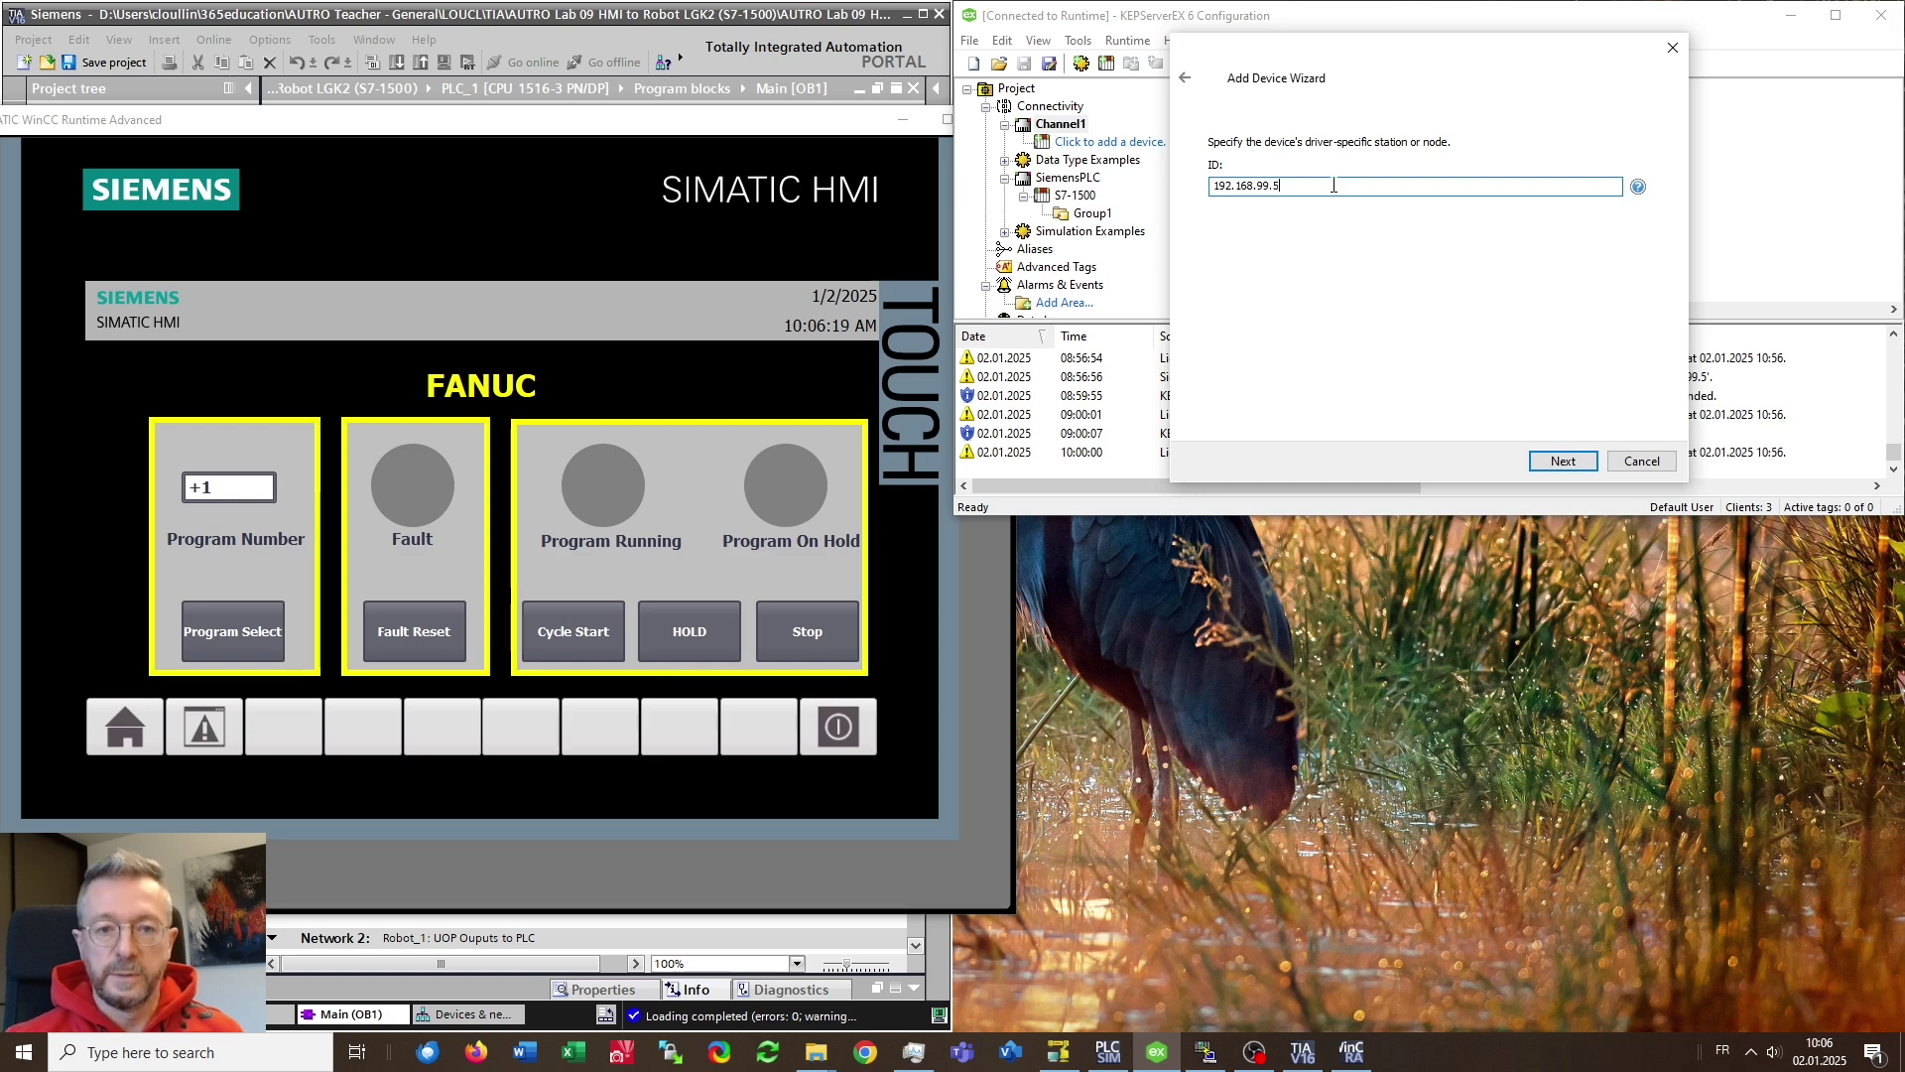
{"action": "left_click", "coordinate": [1556, 466]}
Accept the default scan, timing, demotion, tag generation, port 102 and PDU/TSAP settings to finish
{"action": "left_click", "coordinate": [1565, 461]}
{"action": "left_click", "coordinate": [1566, 462]}
{"action": "left_click", "coordinate": [1567, 464]}
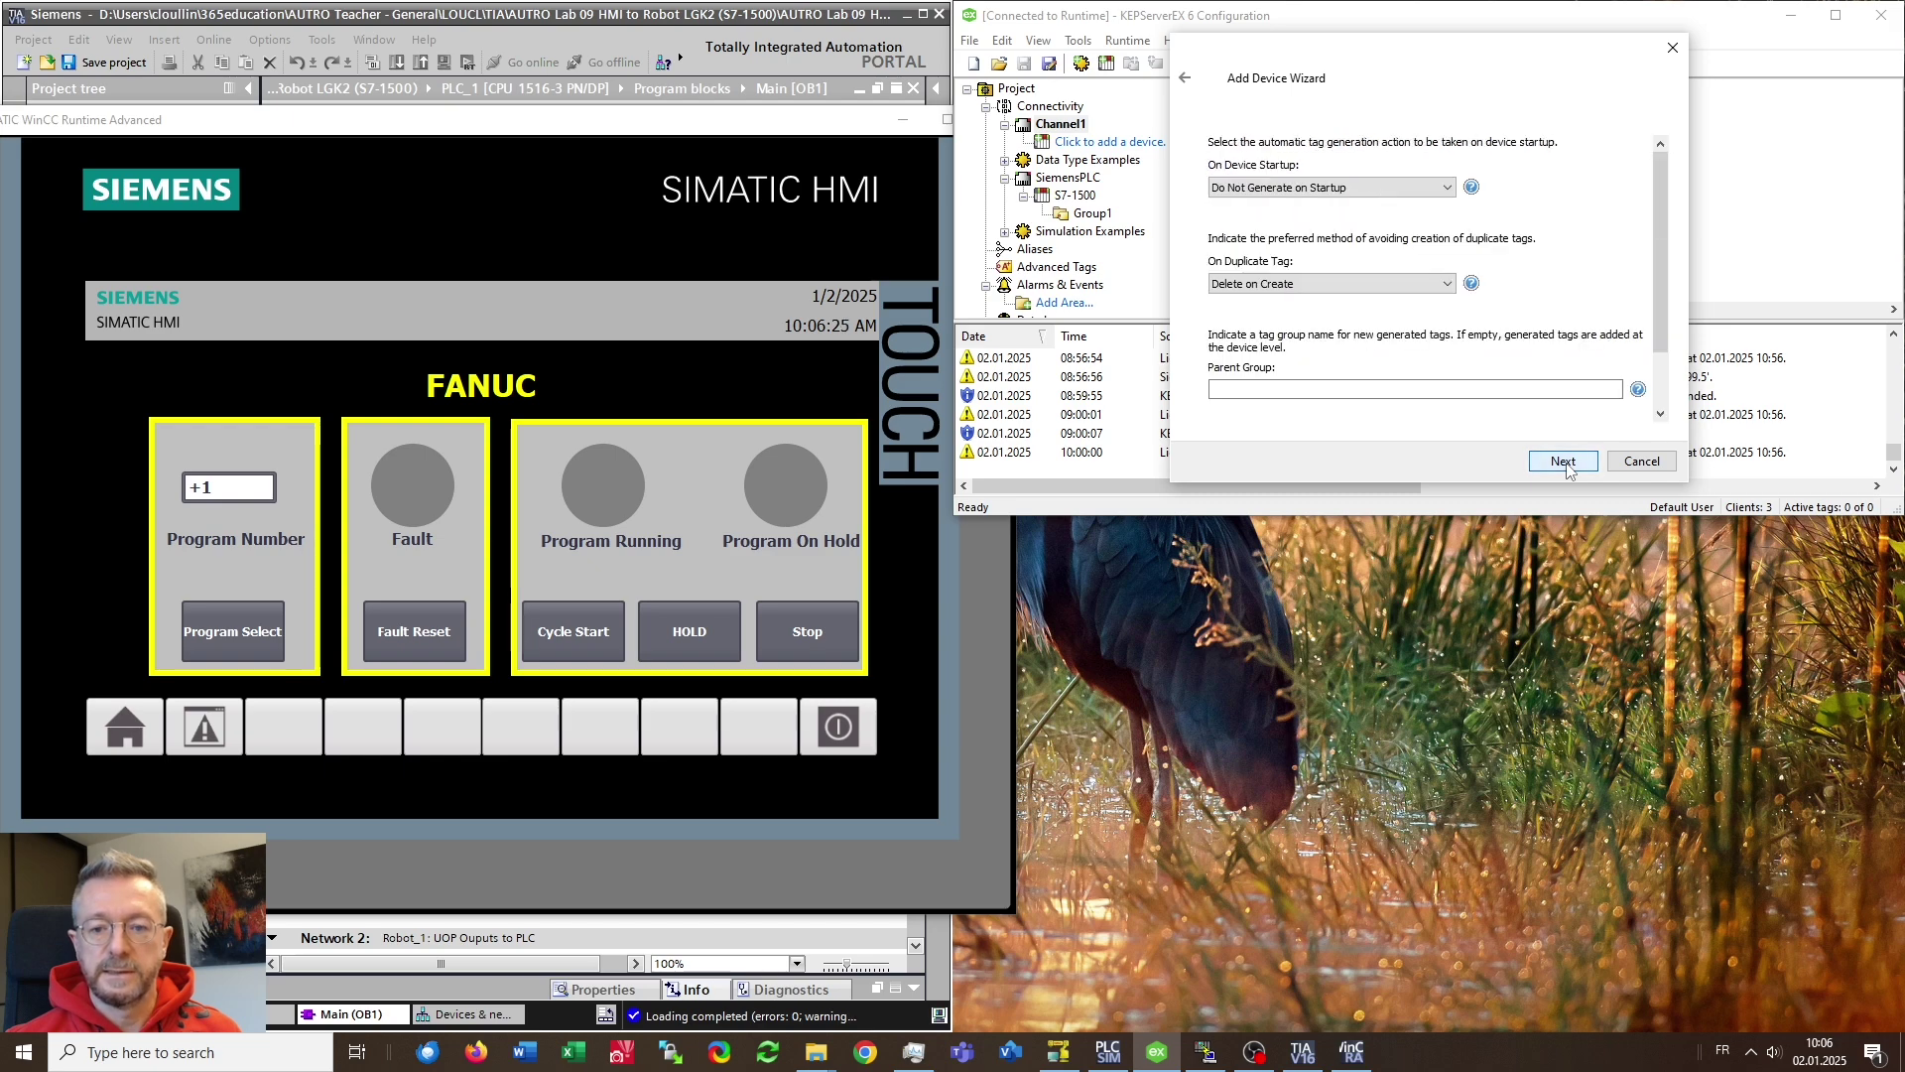
{"action": "left_click", "coordinate": [1564, 462]}
{"action": "left_click", "coordinate": [1565, 462]}
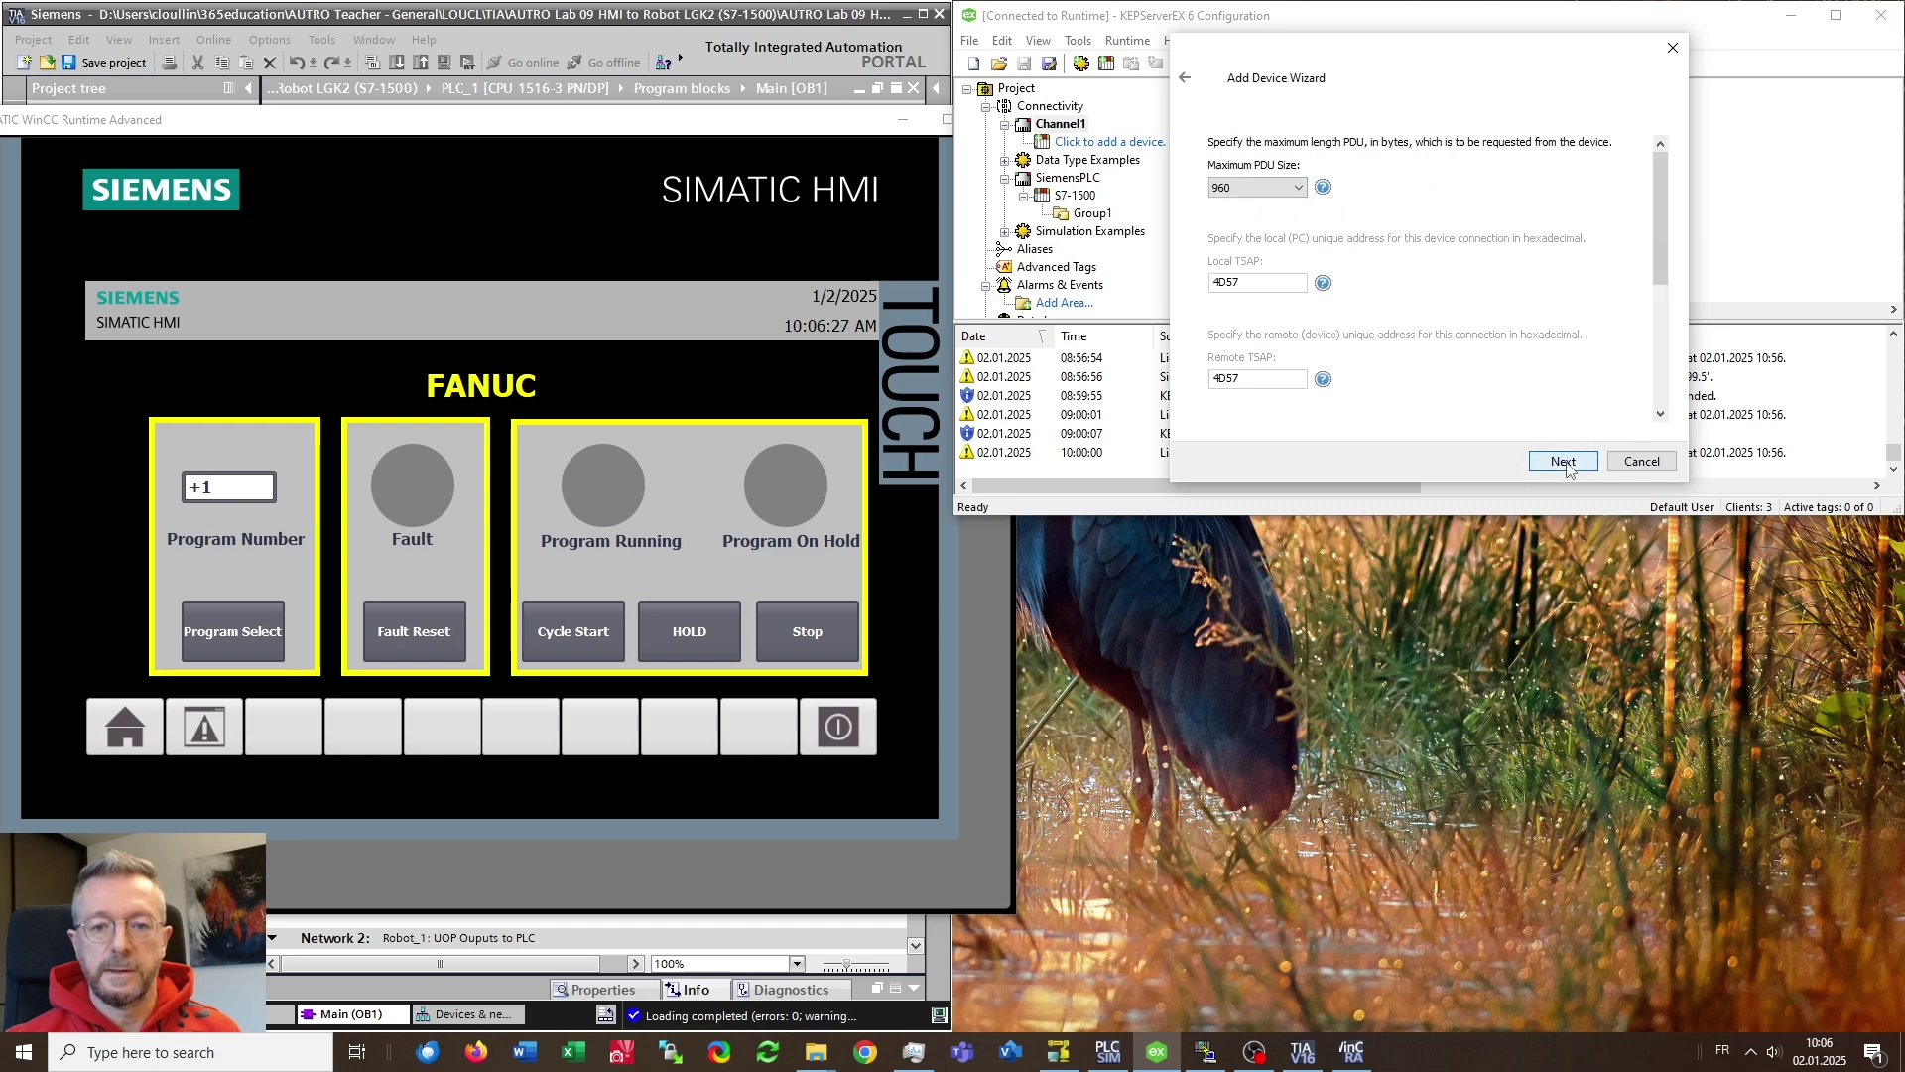
{"action": "left_click", "coordinate": [1564, 461]}
{"action": "left_click", "coordinate": [1564, 462]}
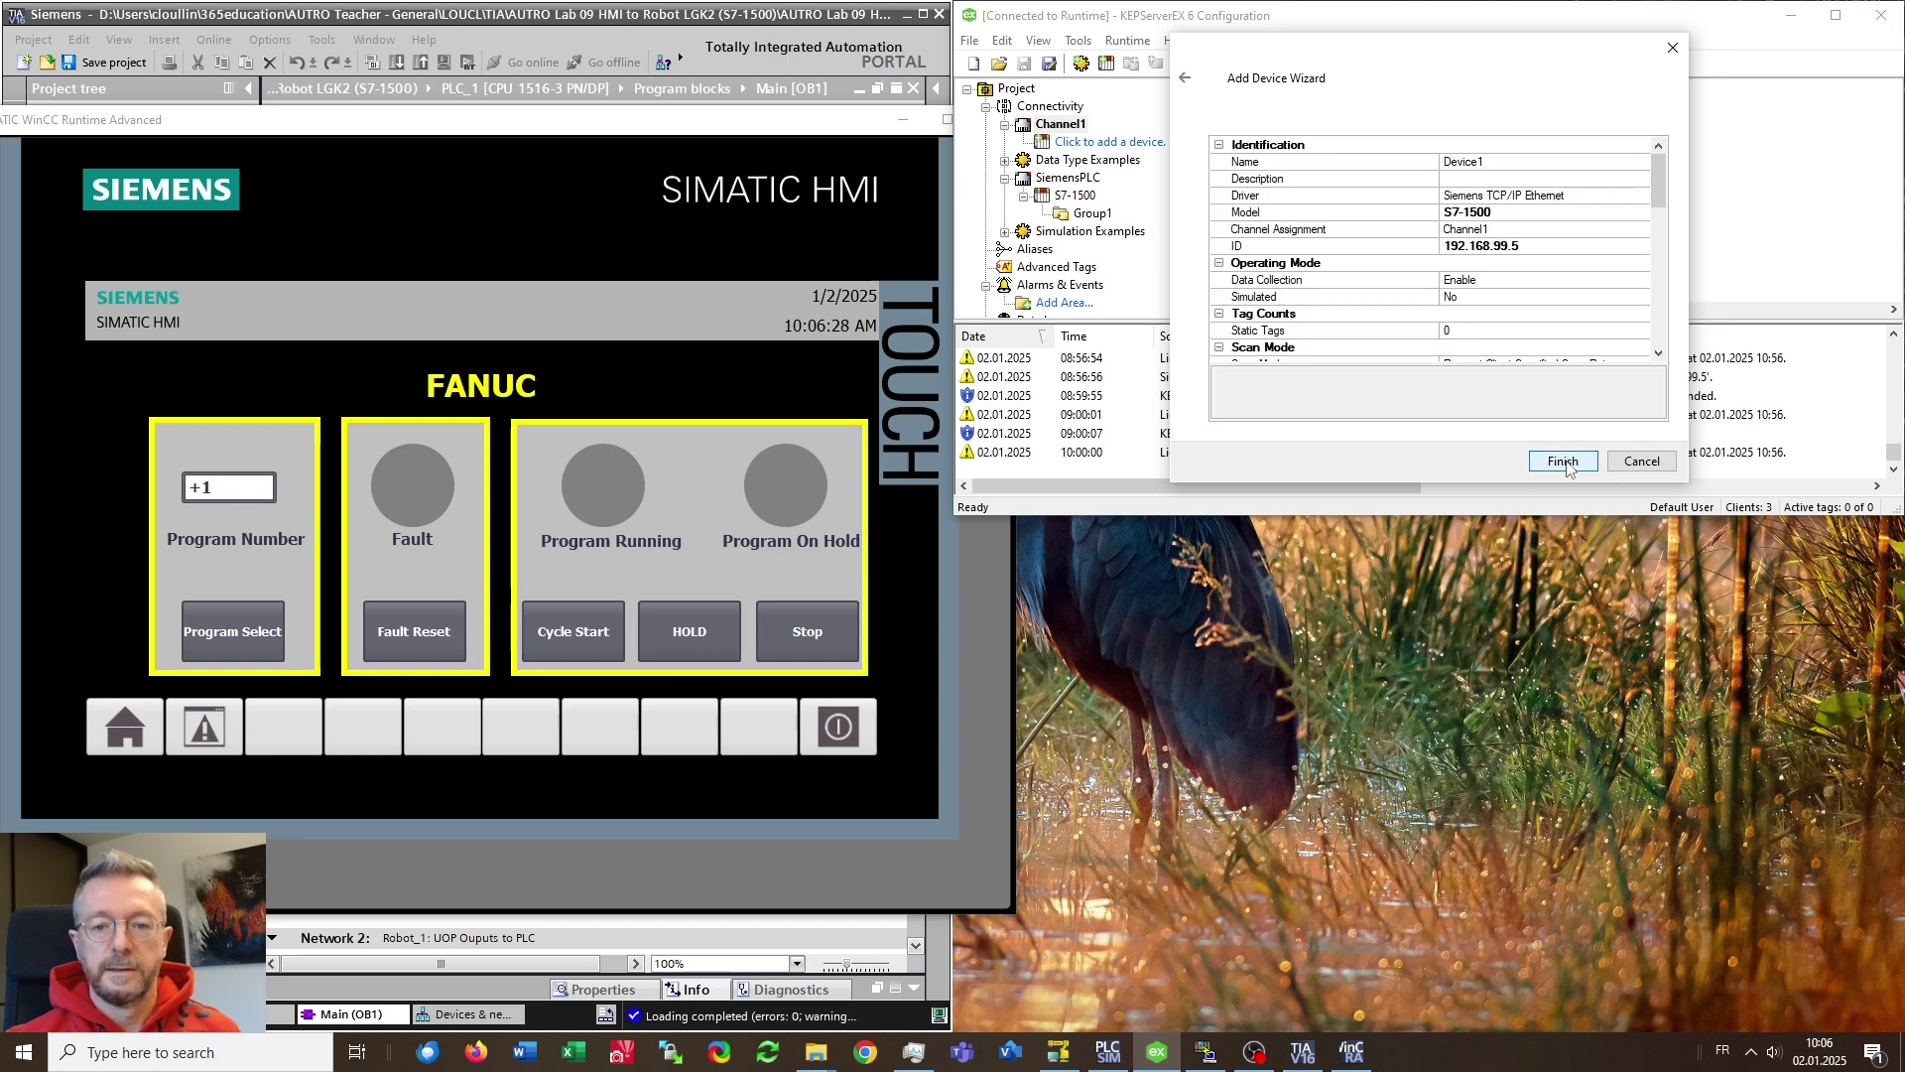
{"action": "left_click", "coordinate": [1564, 462]}
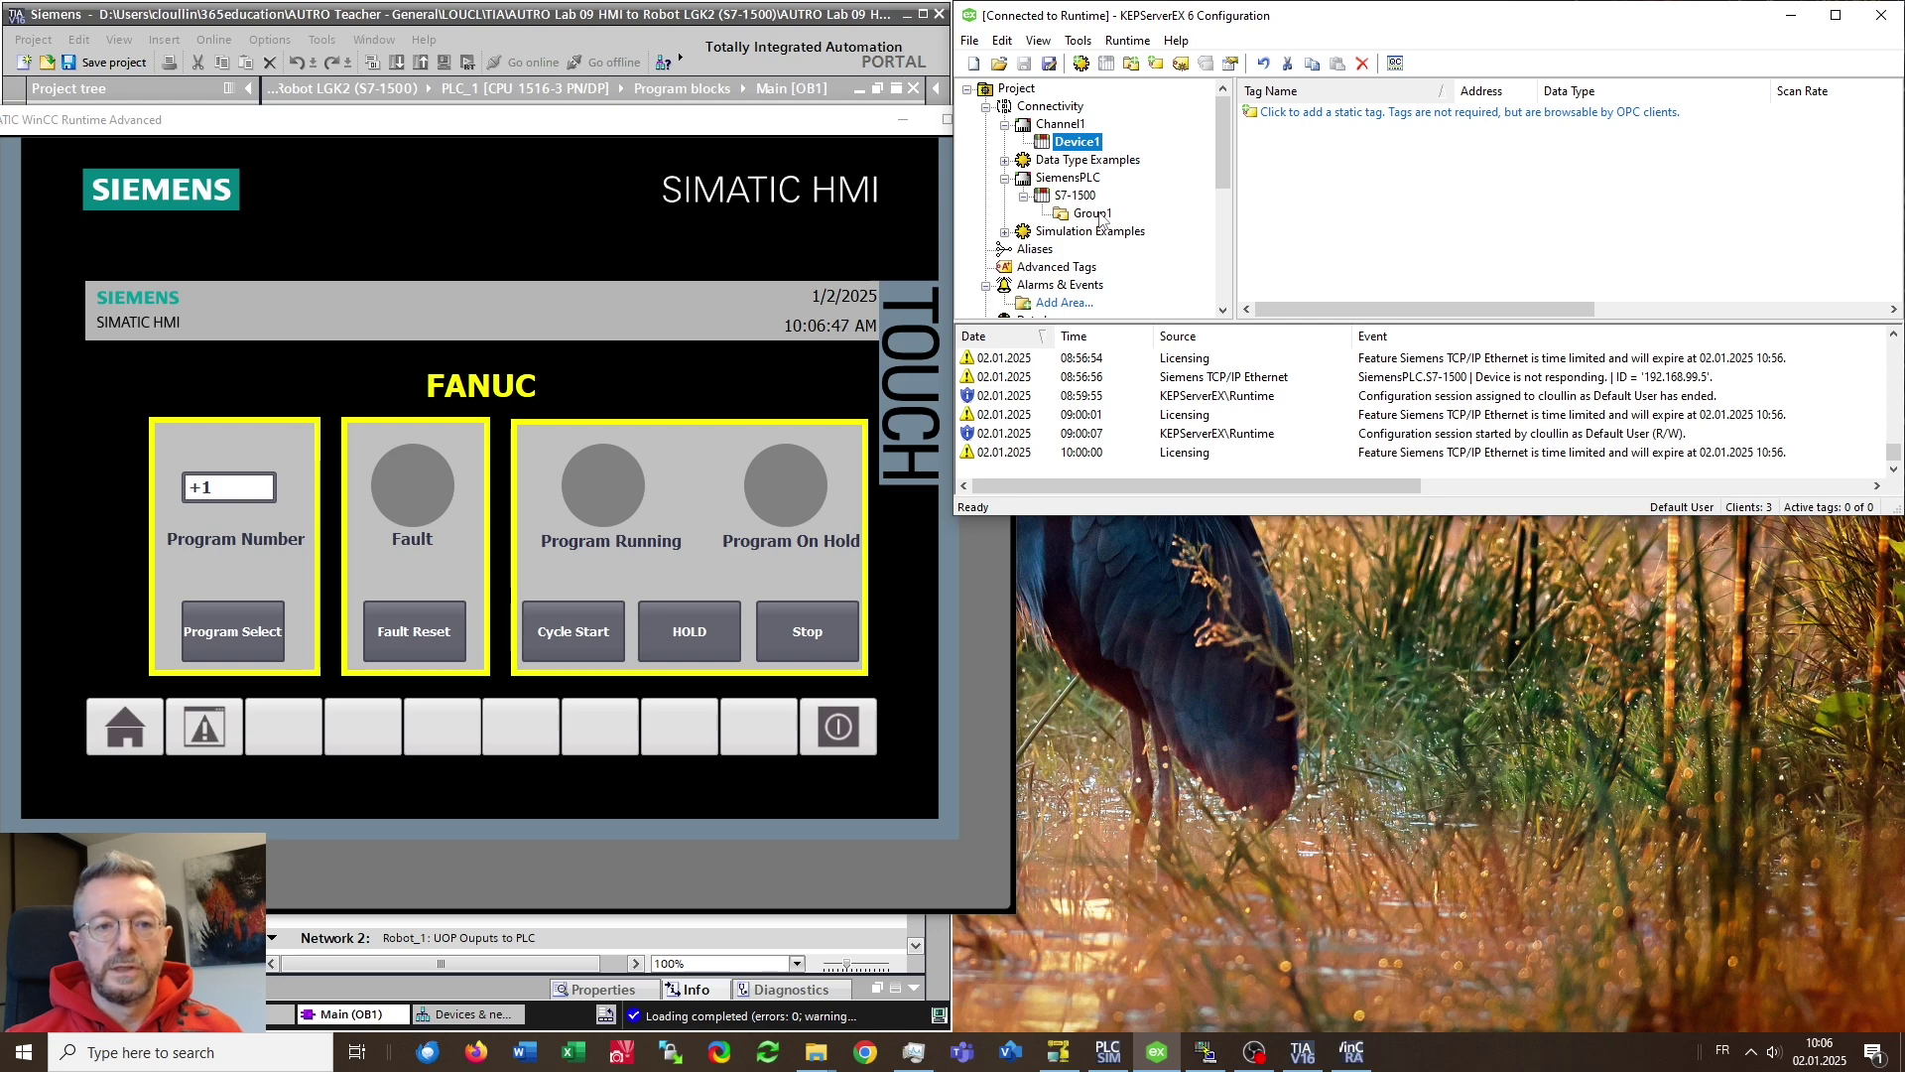
Create tag group Group1 under Device1, select it, and bring TIA Portal's OB1 editor forward
{"action": "right_click", "coordinate": [1092, 141]}
{"action": "left_click", "coordinate": [1159, 155]}
{"action": "left_click", "coordinate": [1571, 463]}
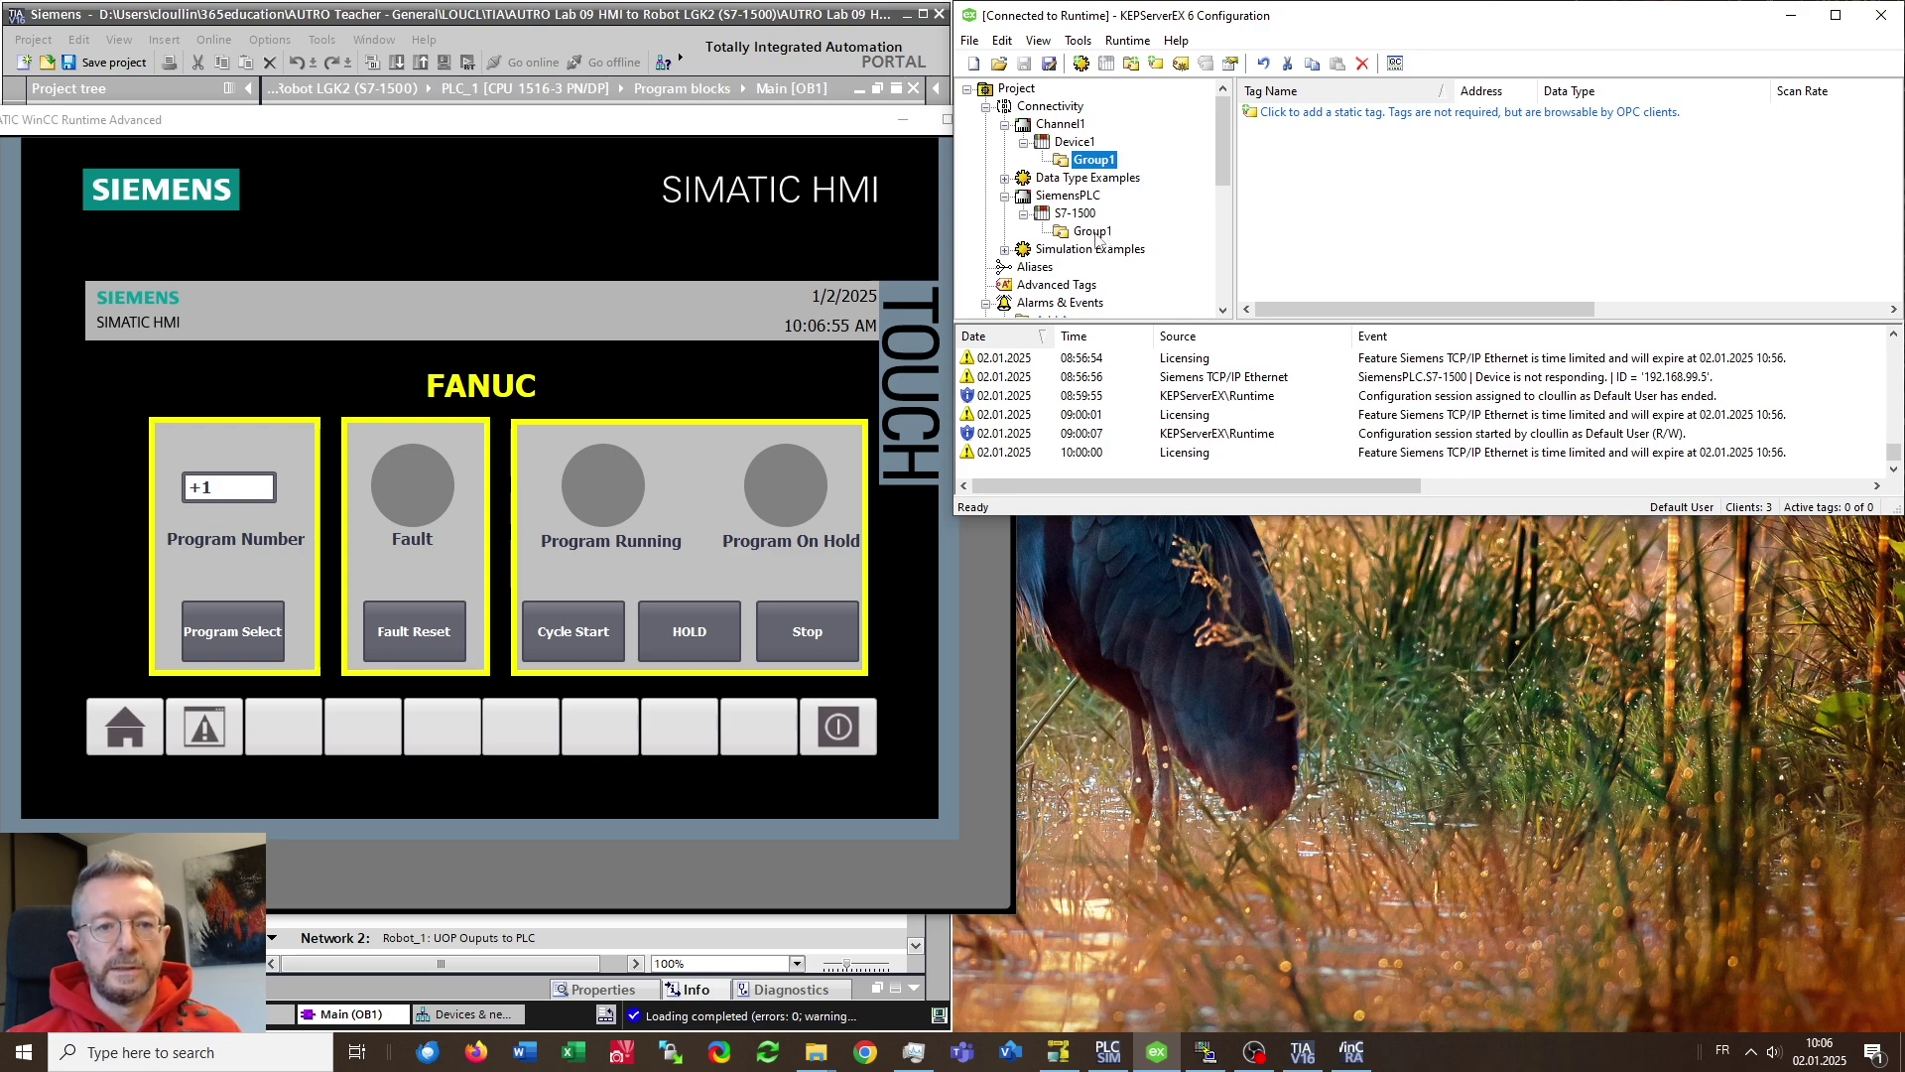
{"action": "left_click", "coordinate": [1092, 232]}
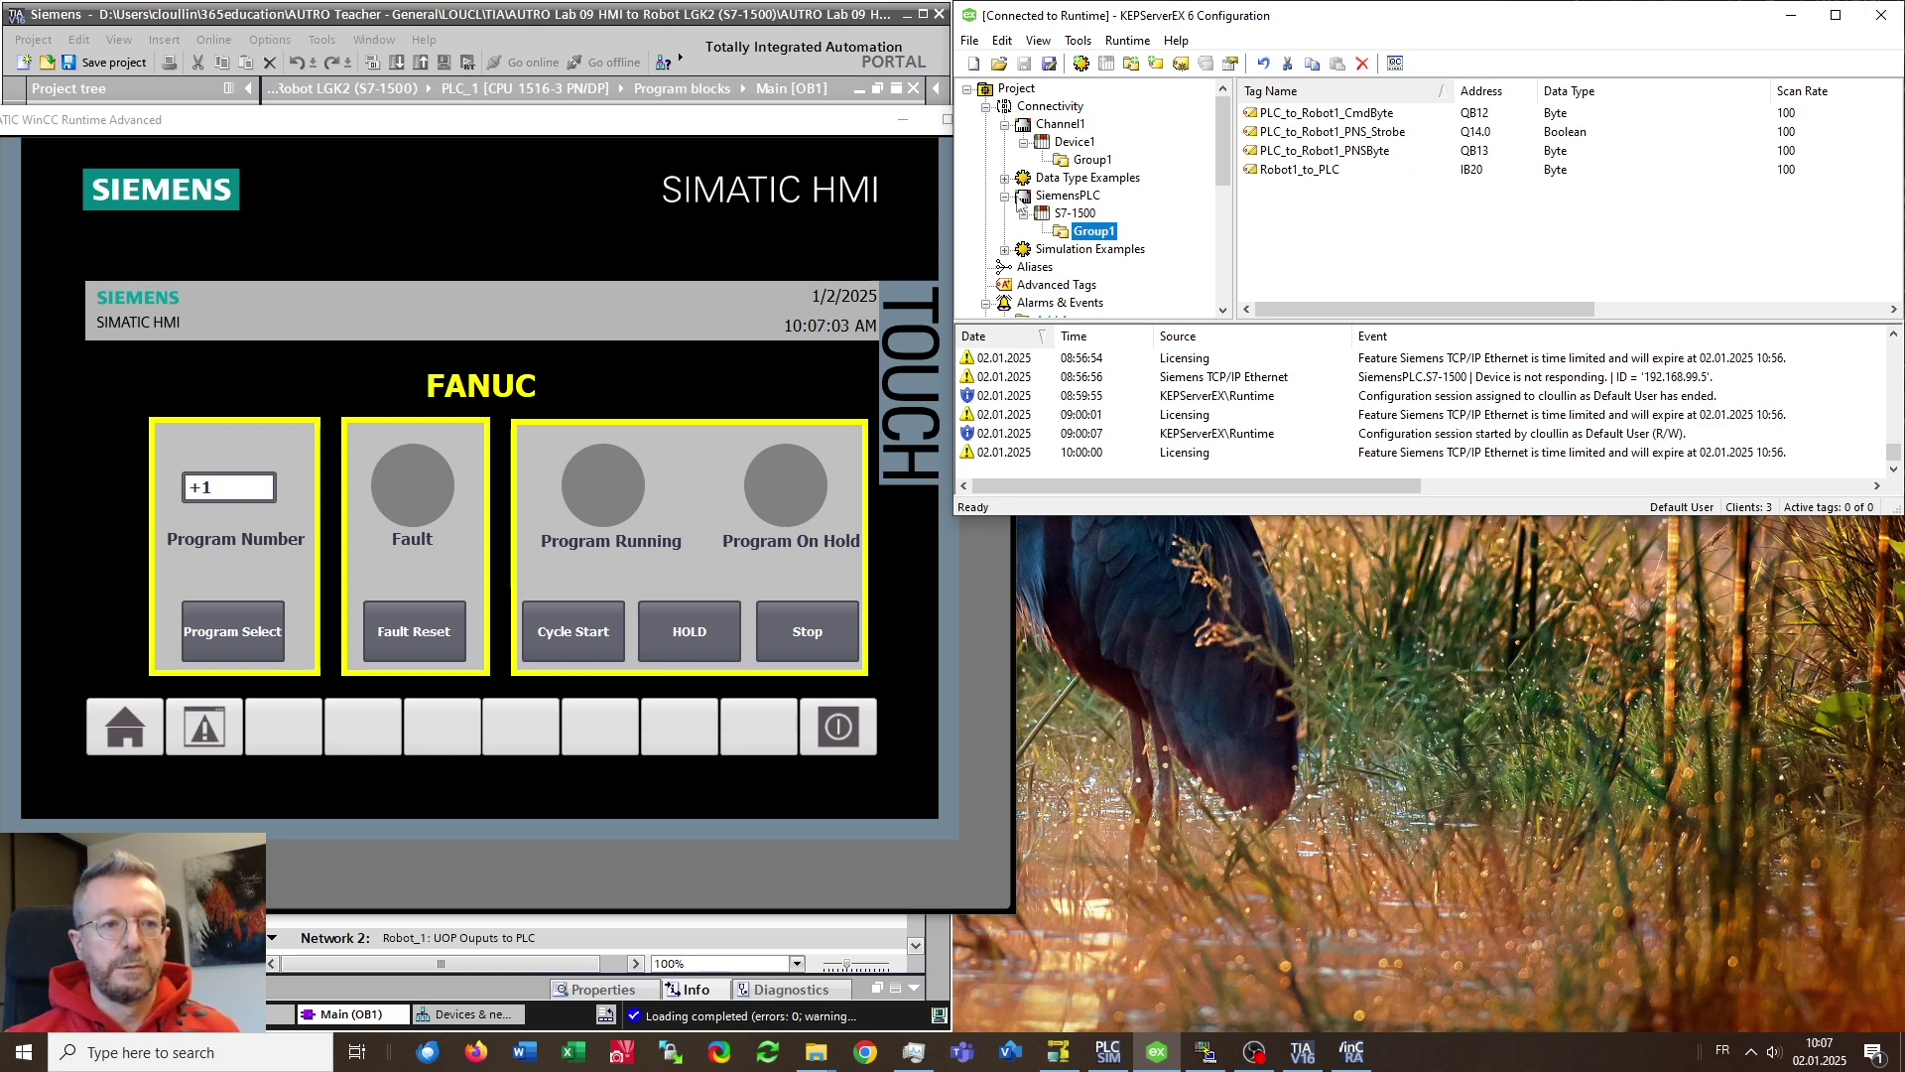
{"action": "left_click", "coordinate": [902, 120]}
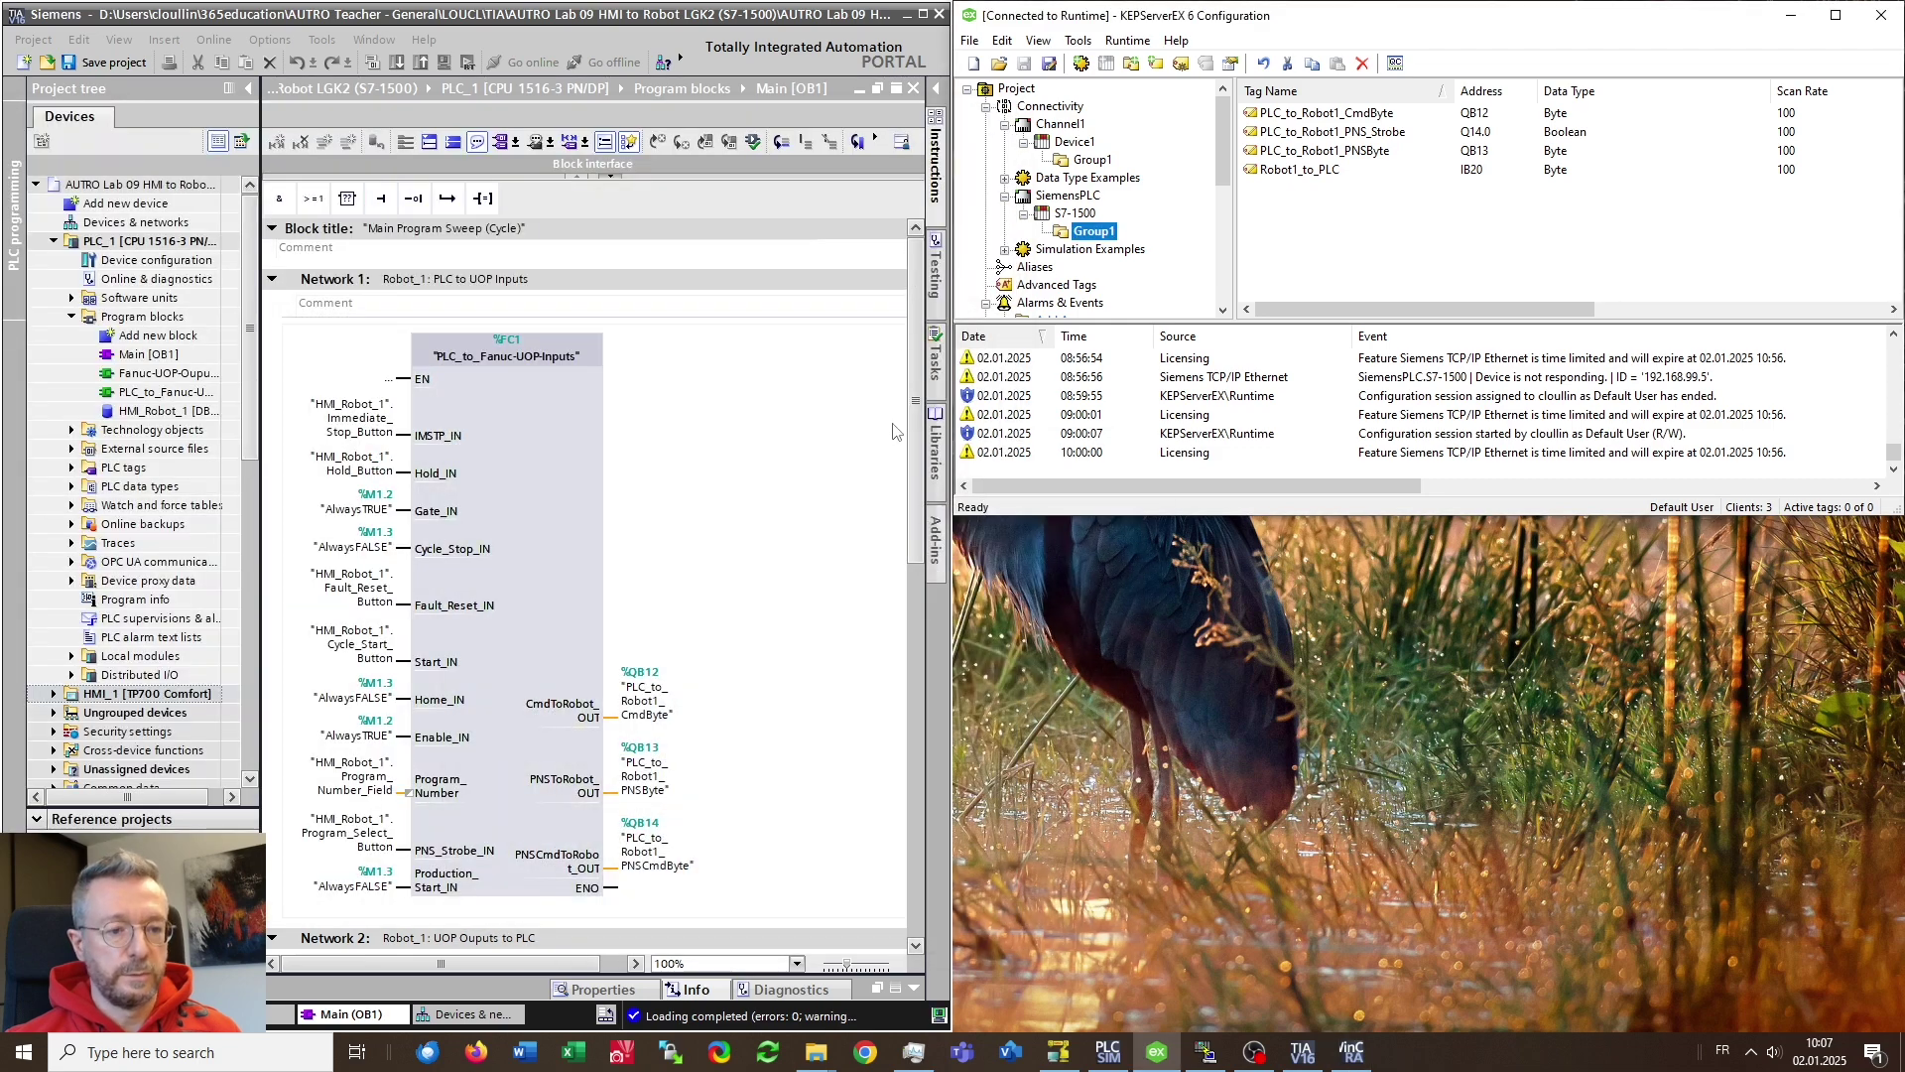
{"action": "left_click", "coordinate": [1348, 115]}
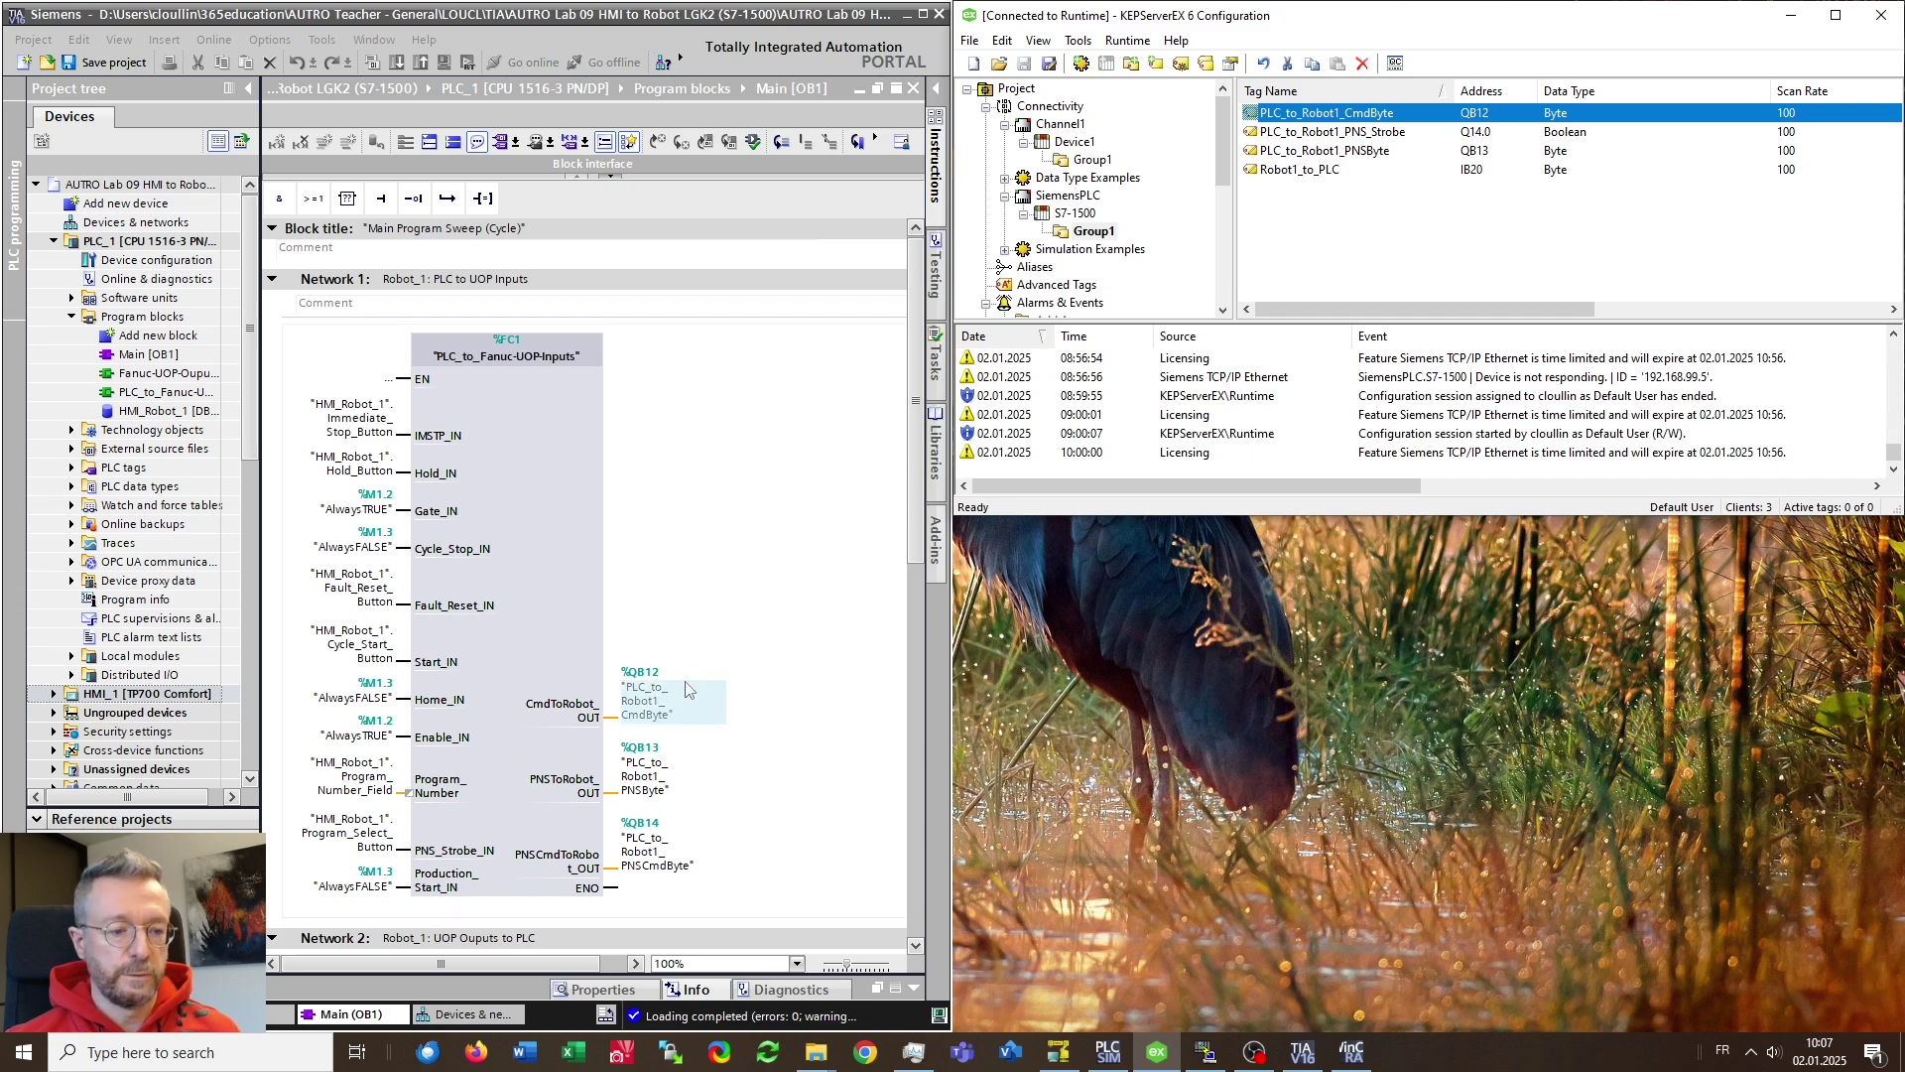
{"action": "left_click", "coordinate": [635, 701]}
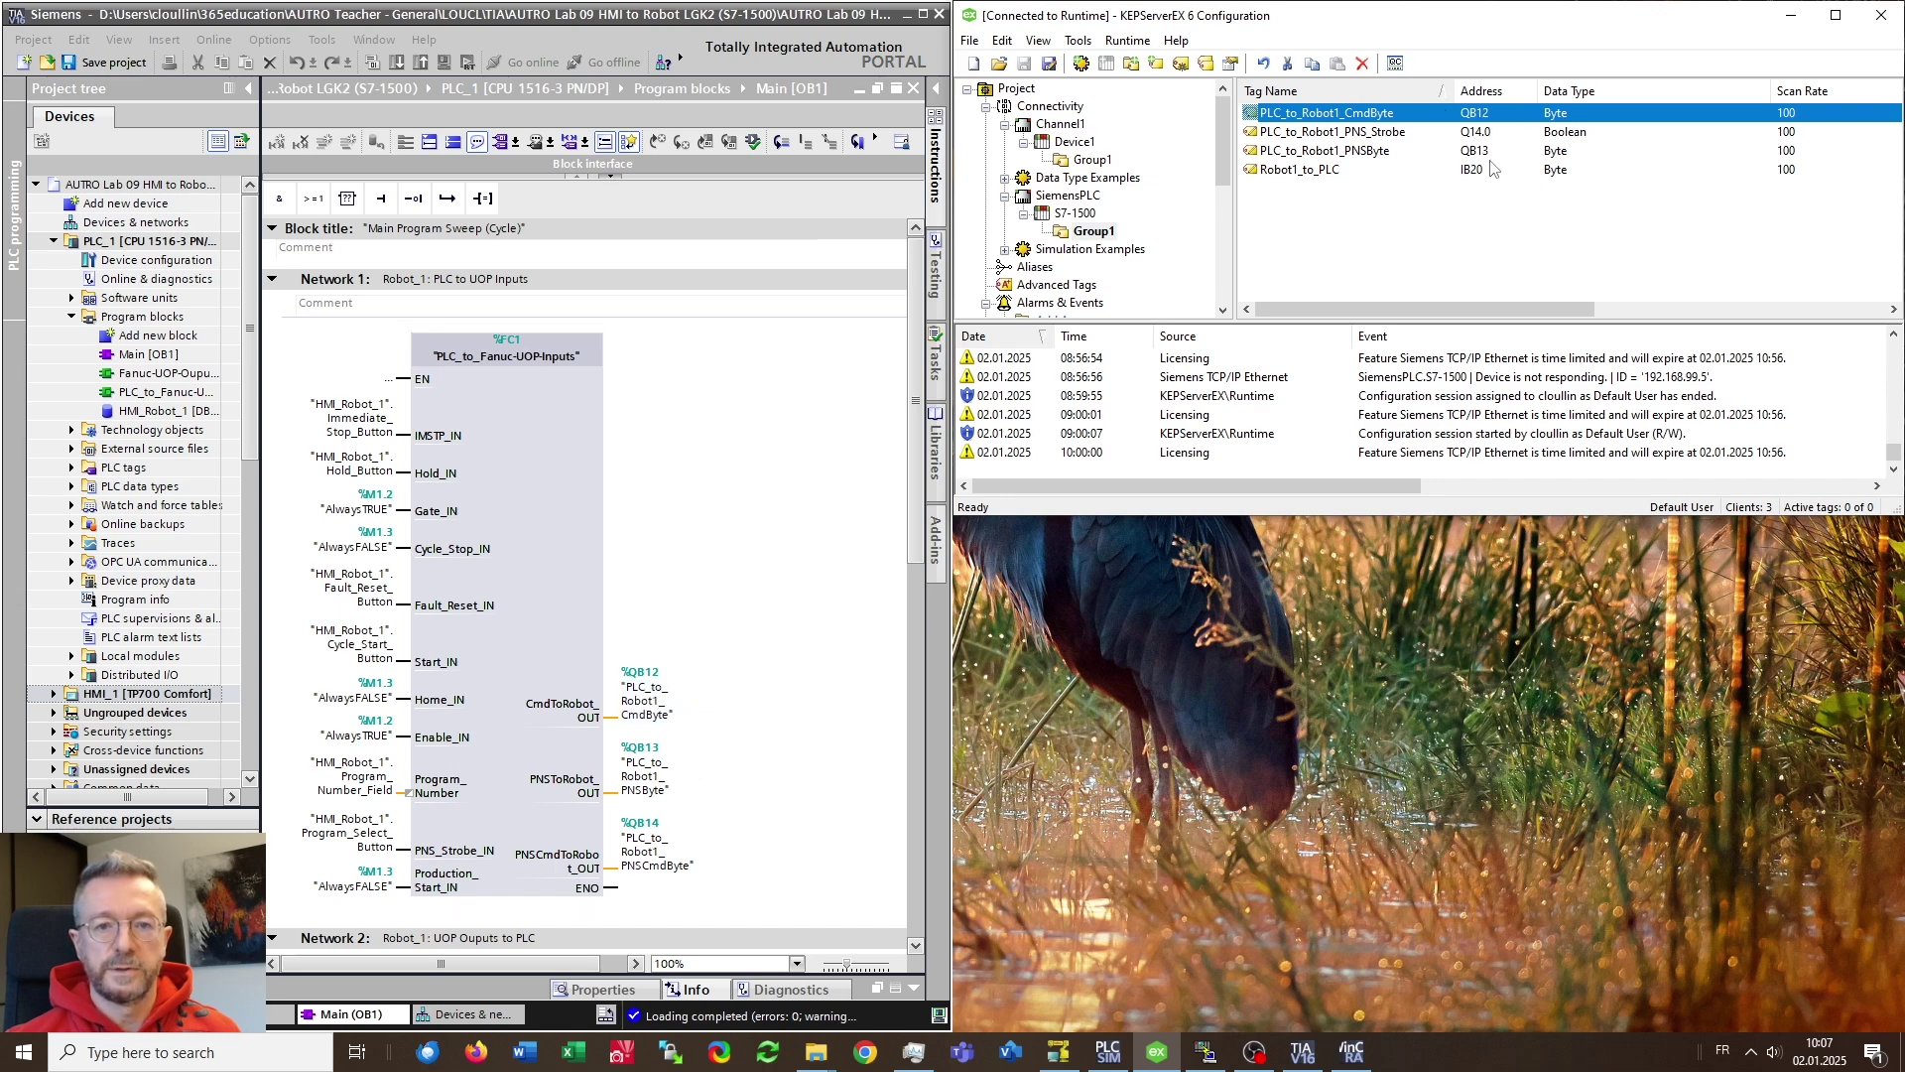
{"action": "left_click", "coordinate": [1389, 140]}
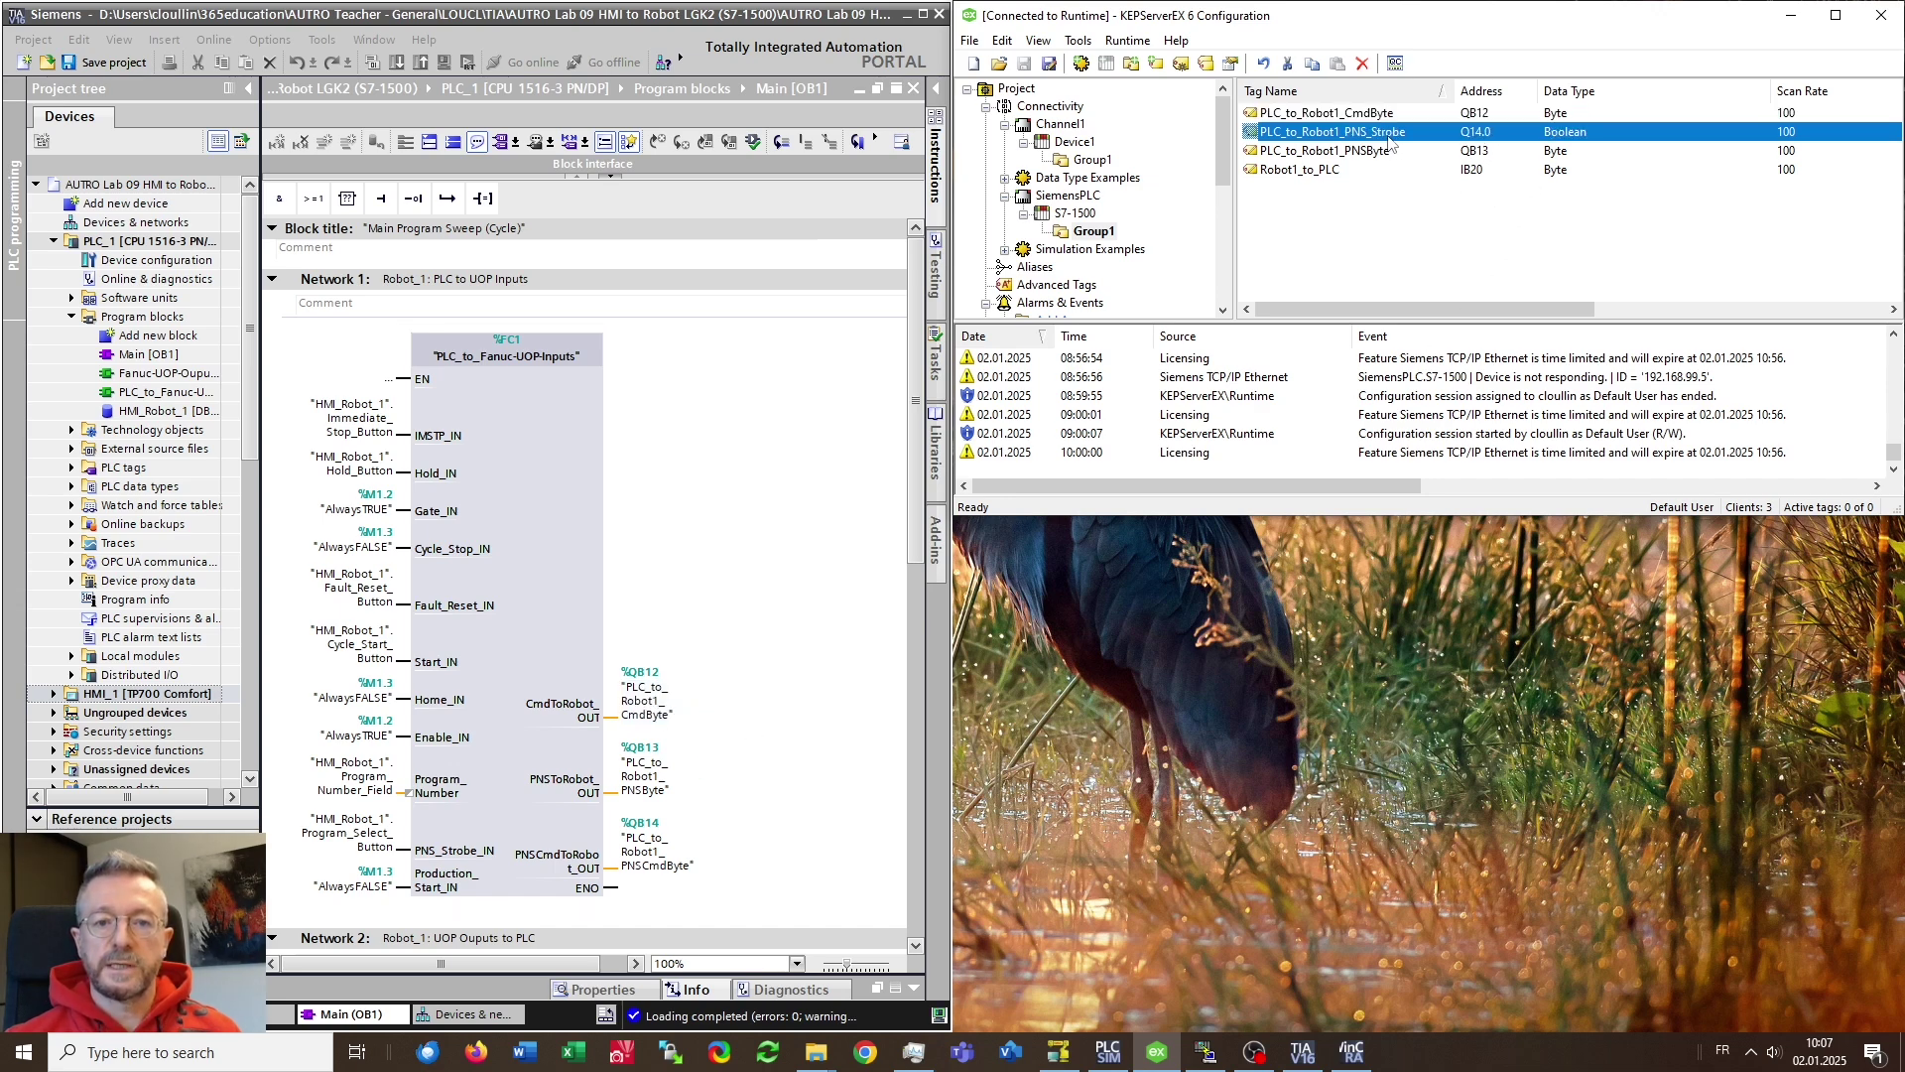
{"action": "left_click", "coordinate": [1352, 153]}
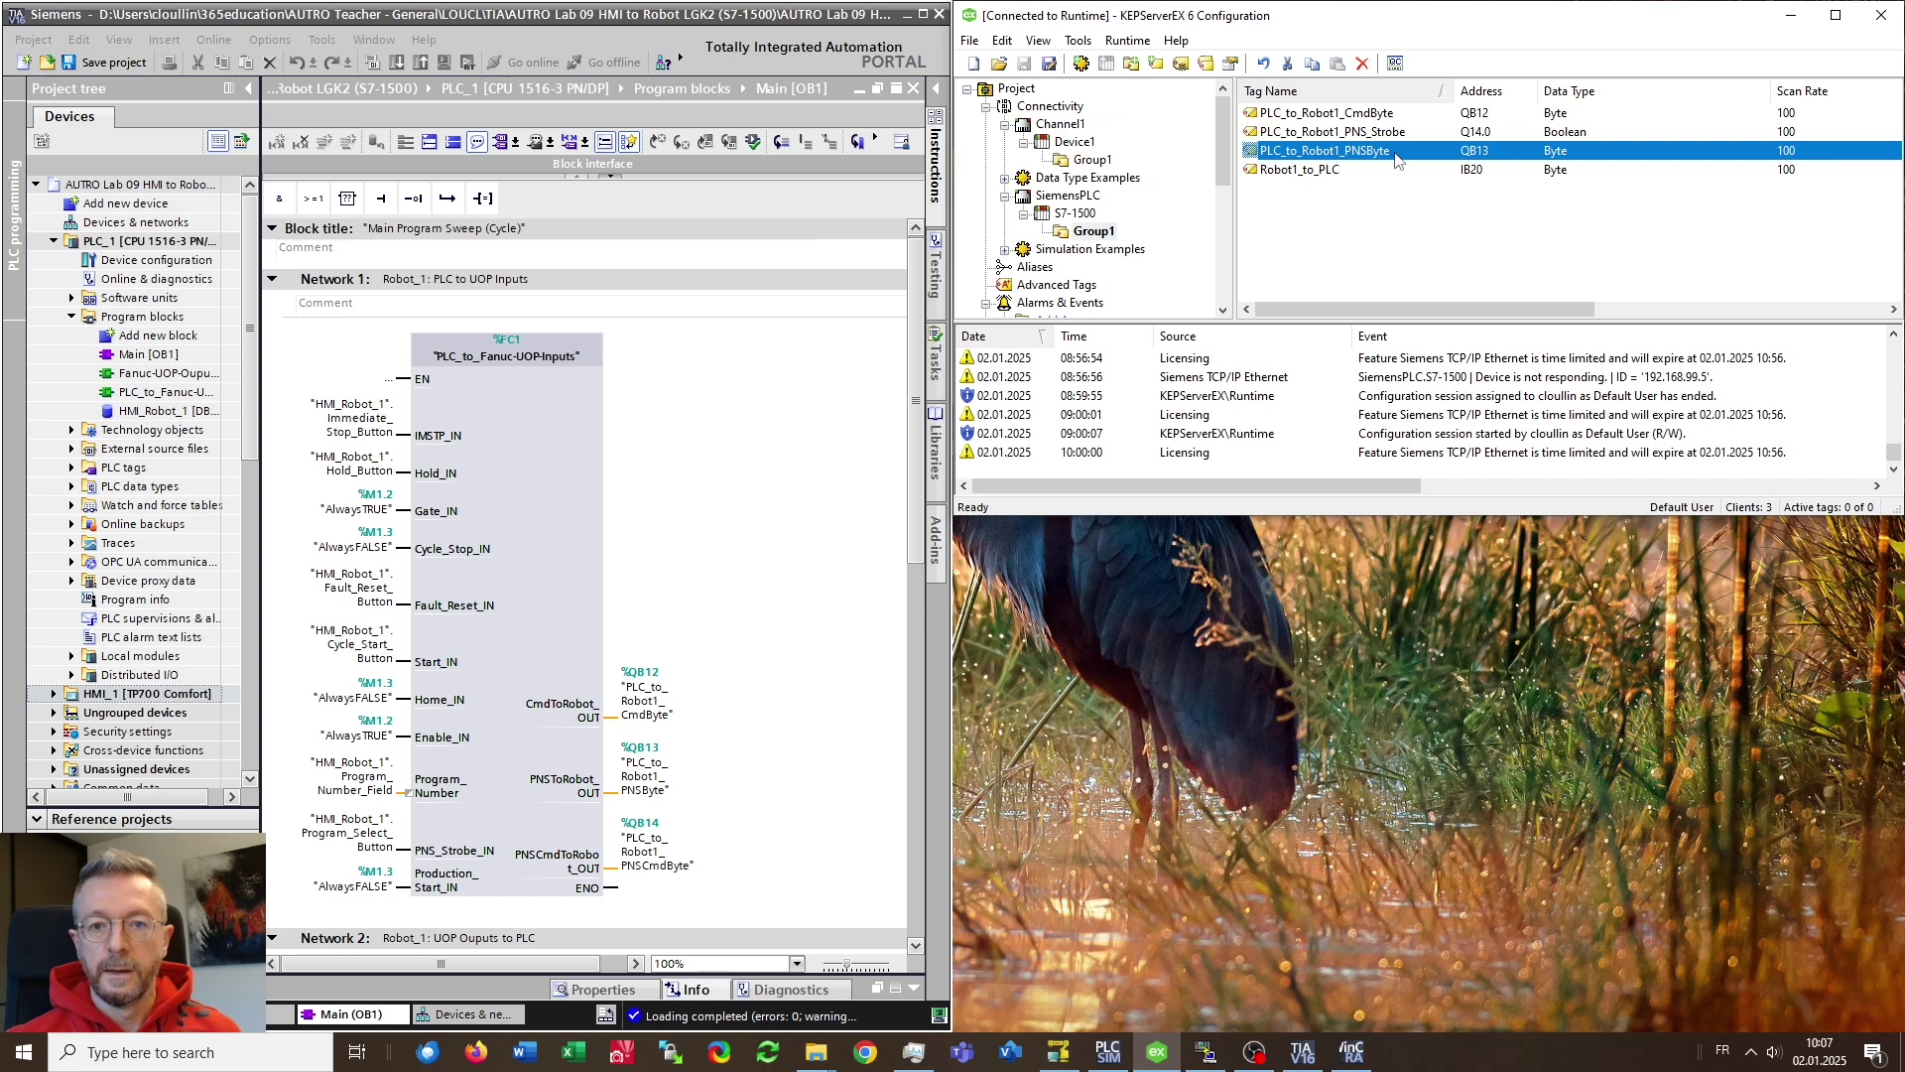
{"action": "left_click", "coordinate": [1466, 136]}
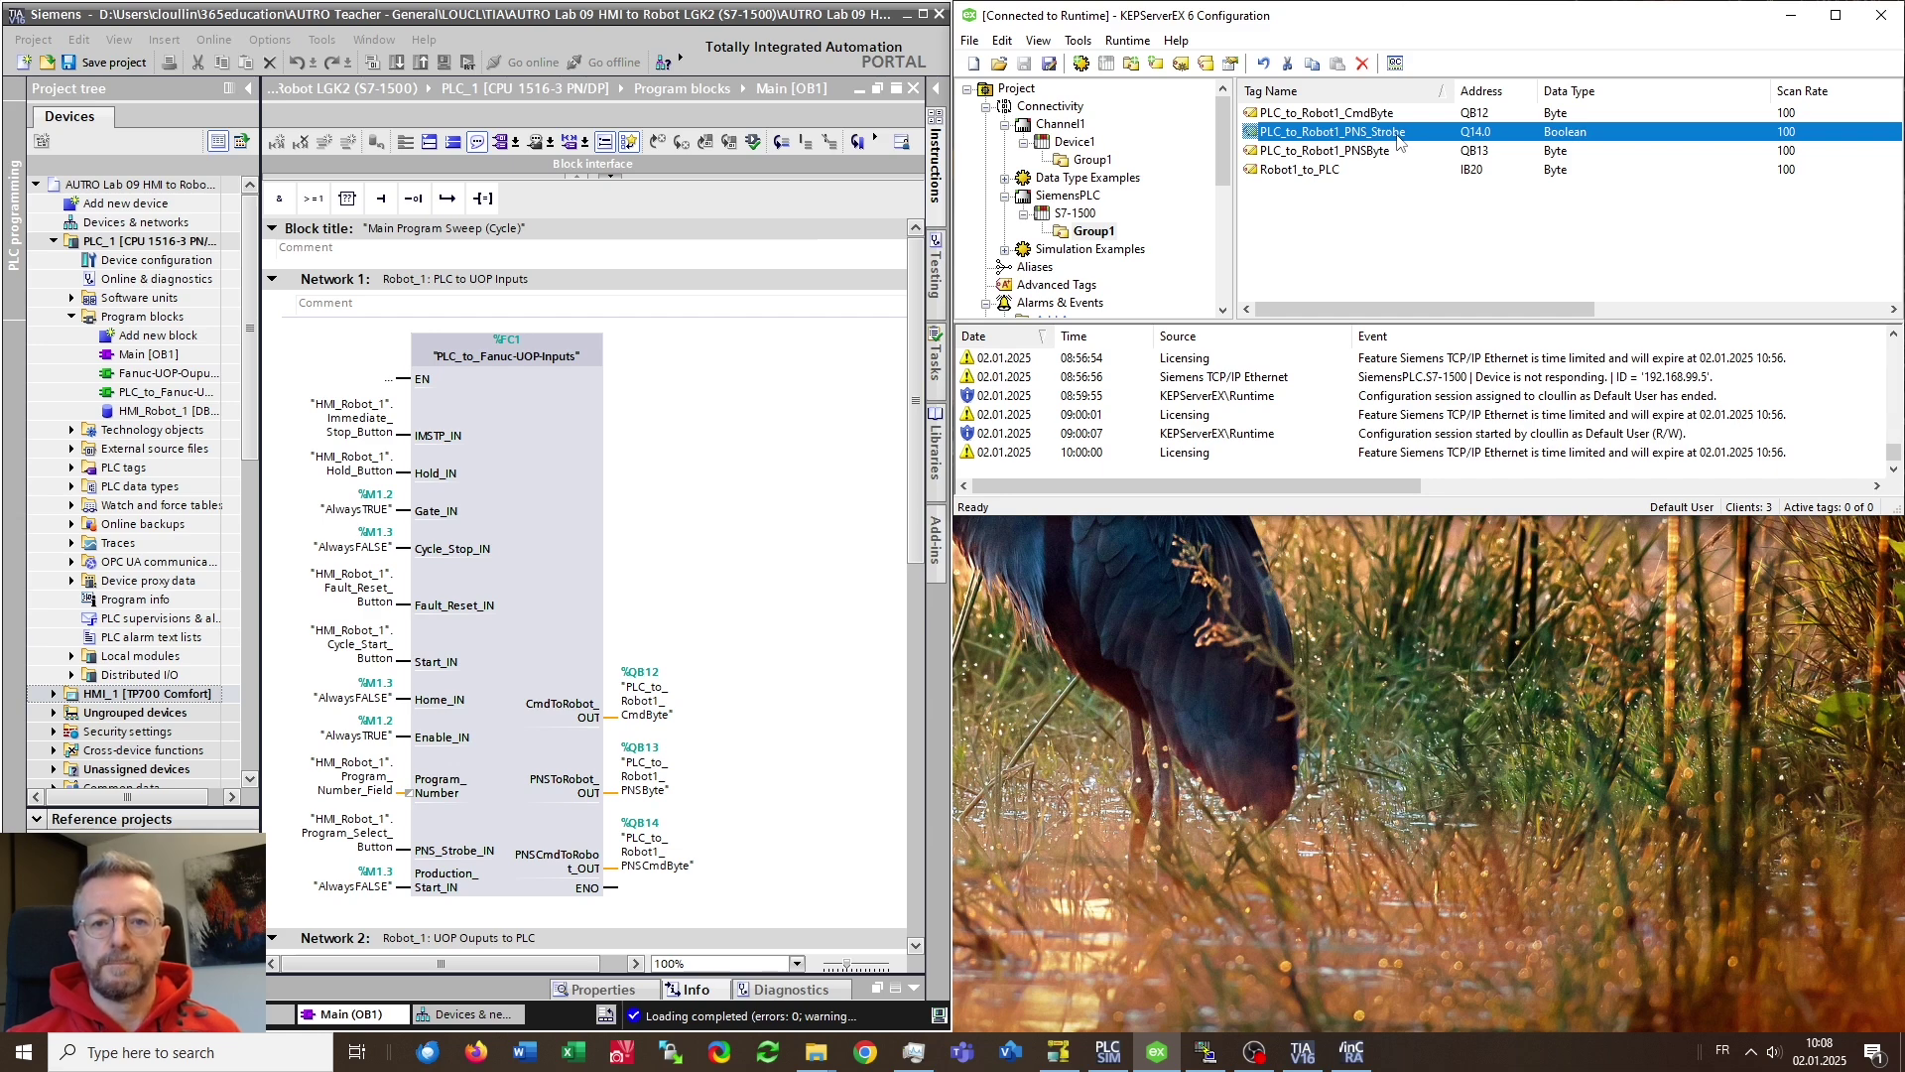
{"action": "left_click", "coordinate": [1316, 174]}
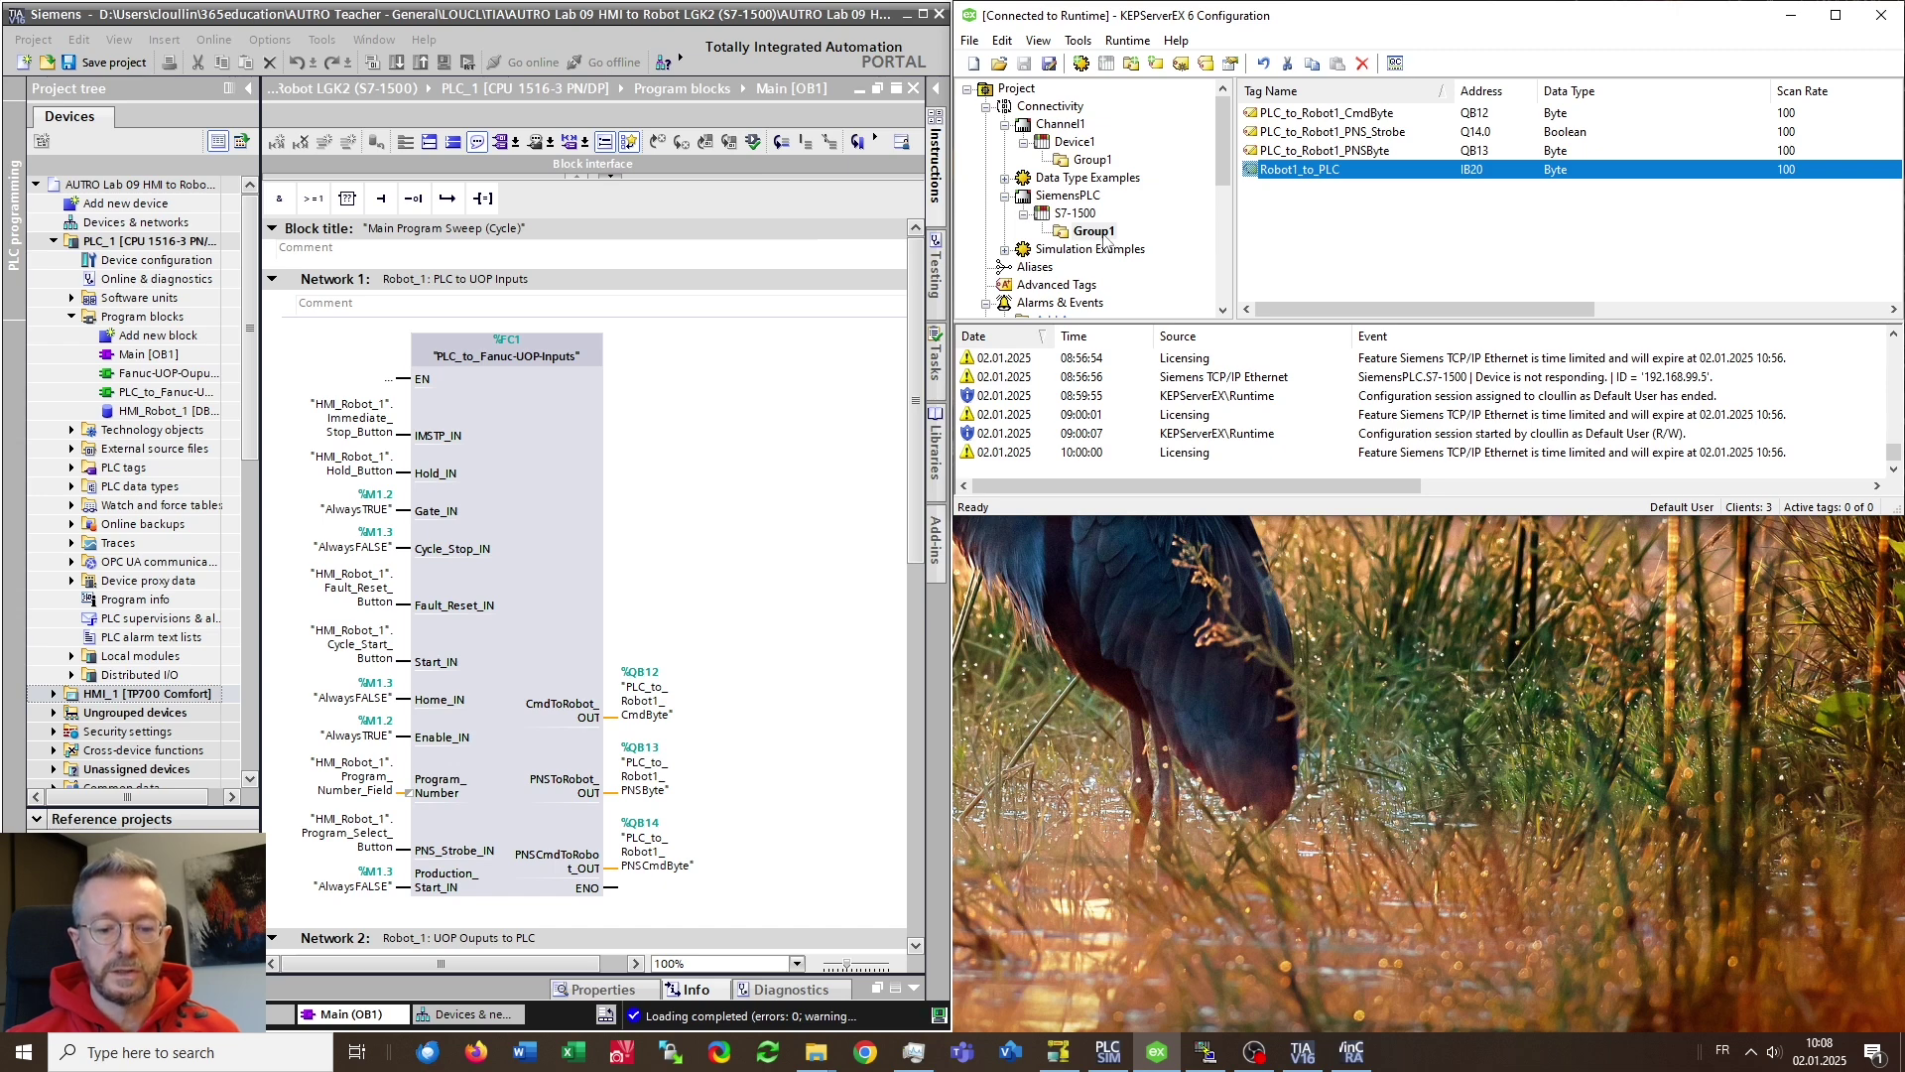
Launch OPC Quick Client on Group1 to read its four tags, then restore NetToPLCsim
{"action": "left_click", "coordinate": [1095, 1057]}
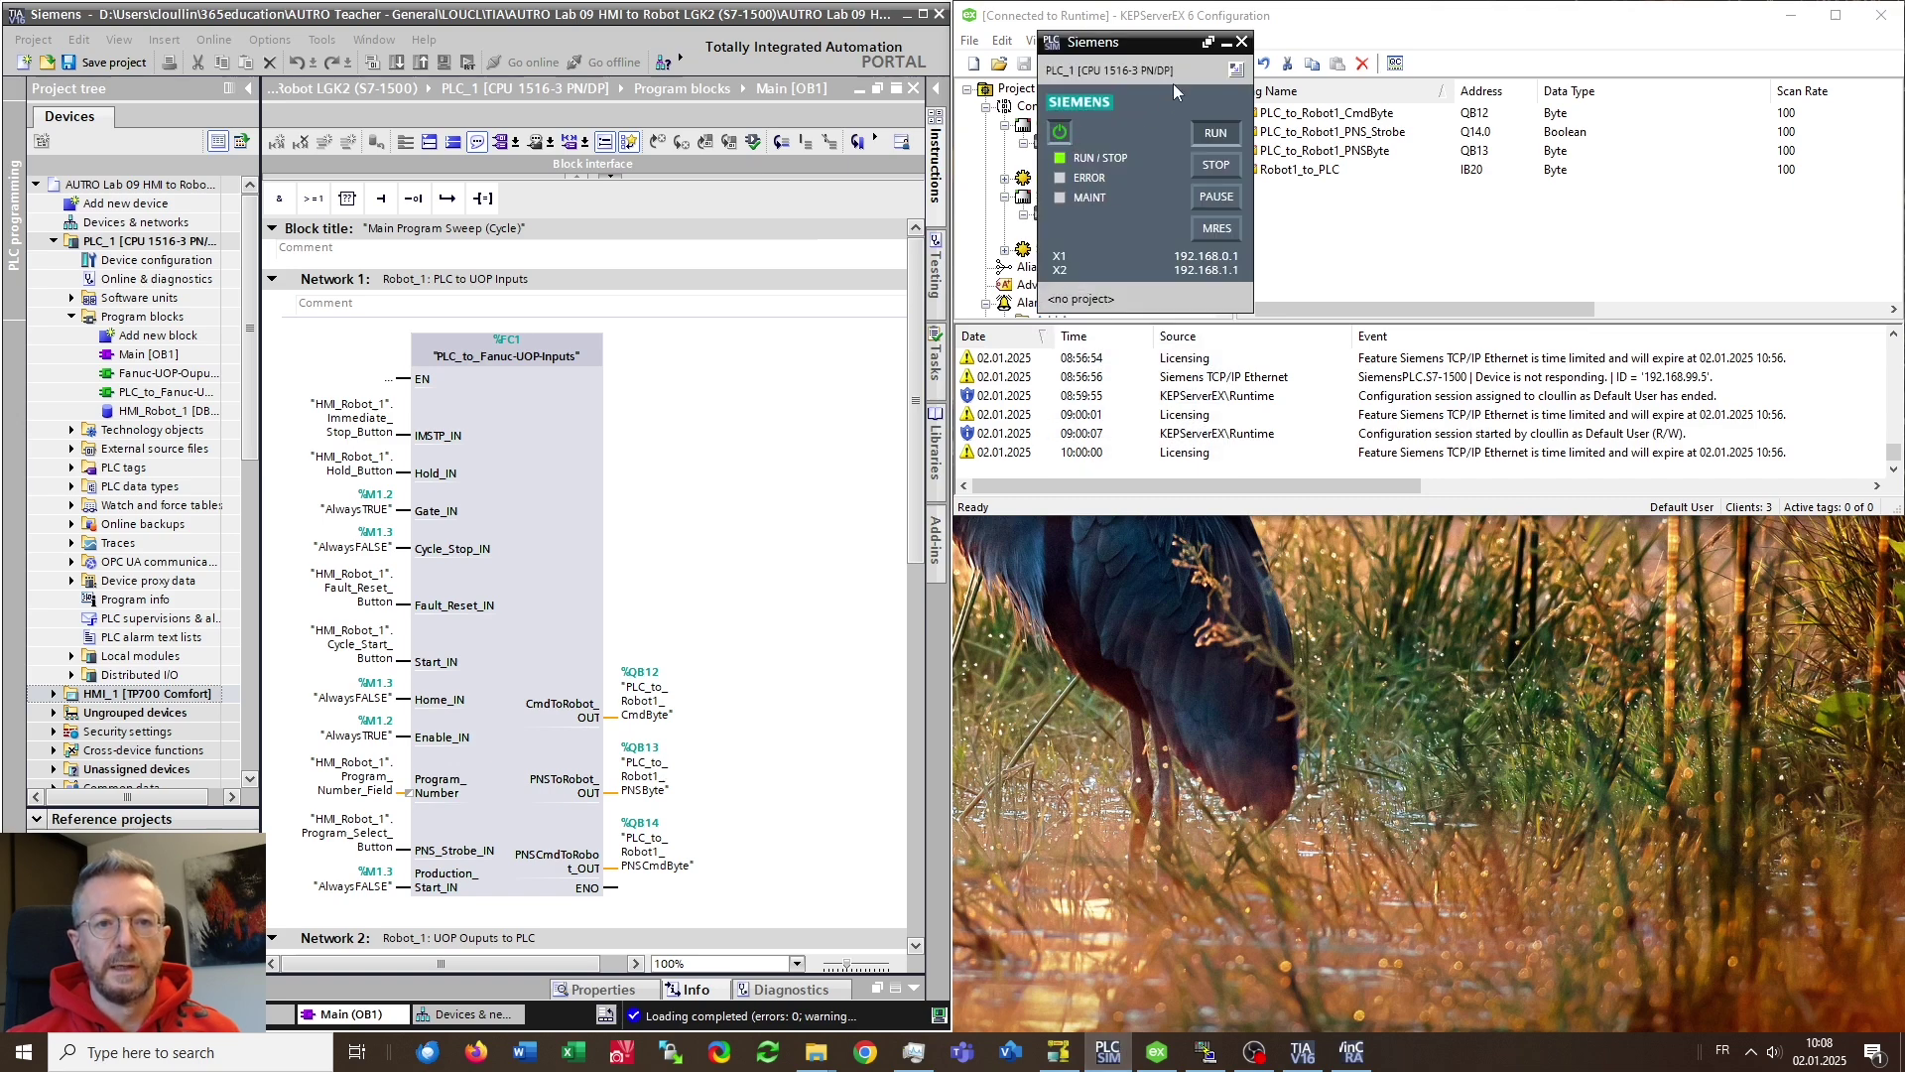
{"action": "left_click", "coordinate": [1227, 42]}
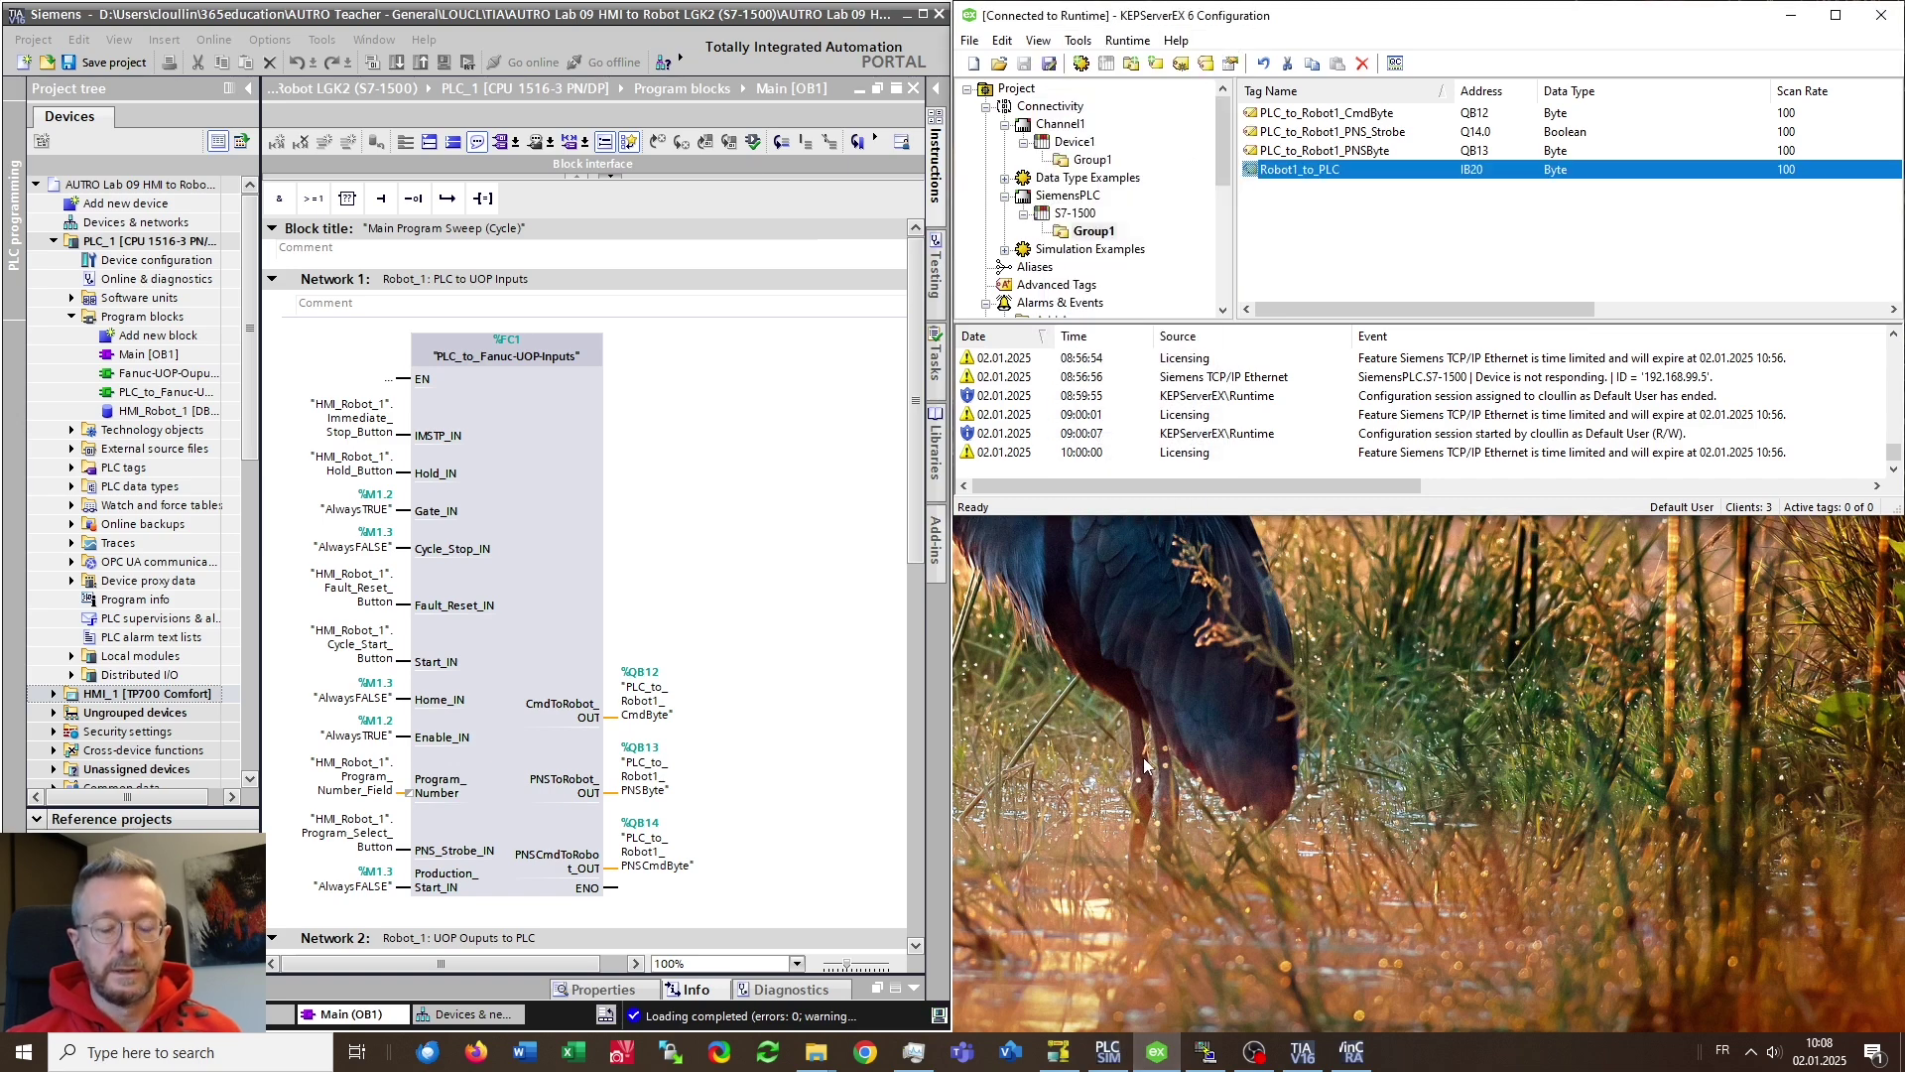
{"action": "right_click", "coordinate": [1091, 233]}
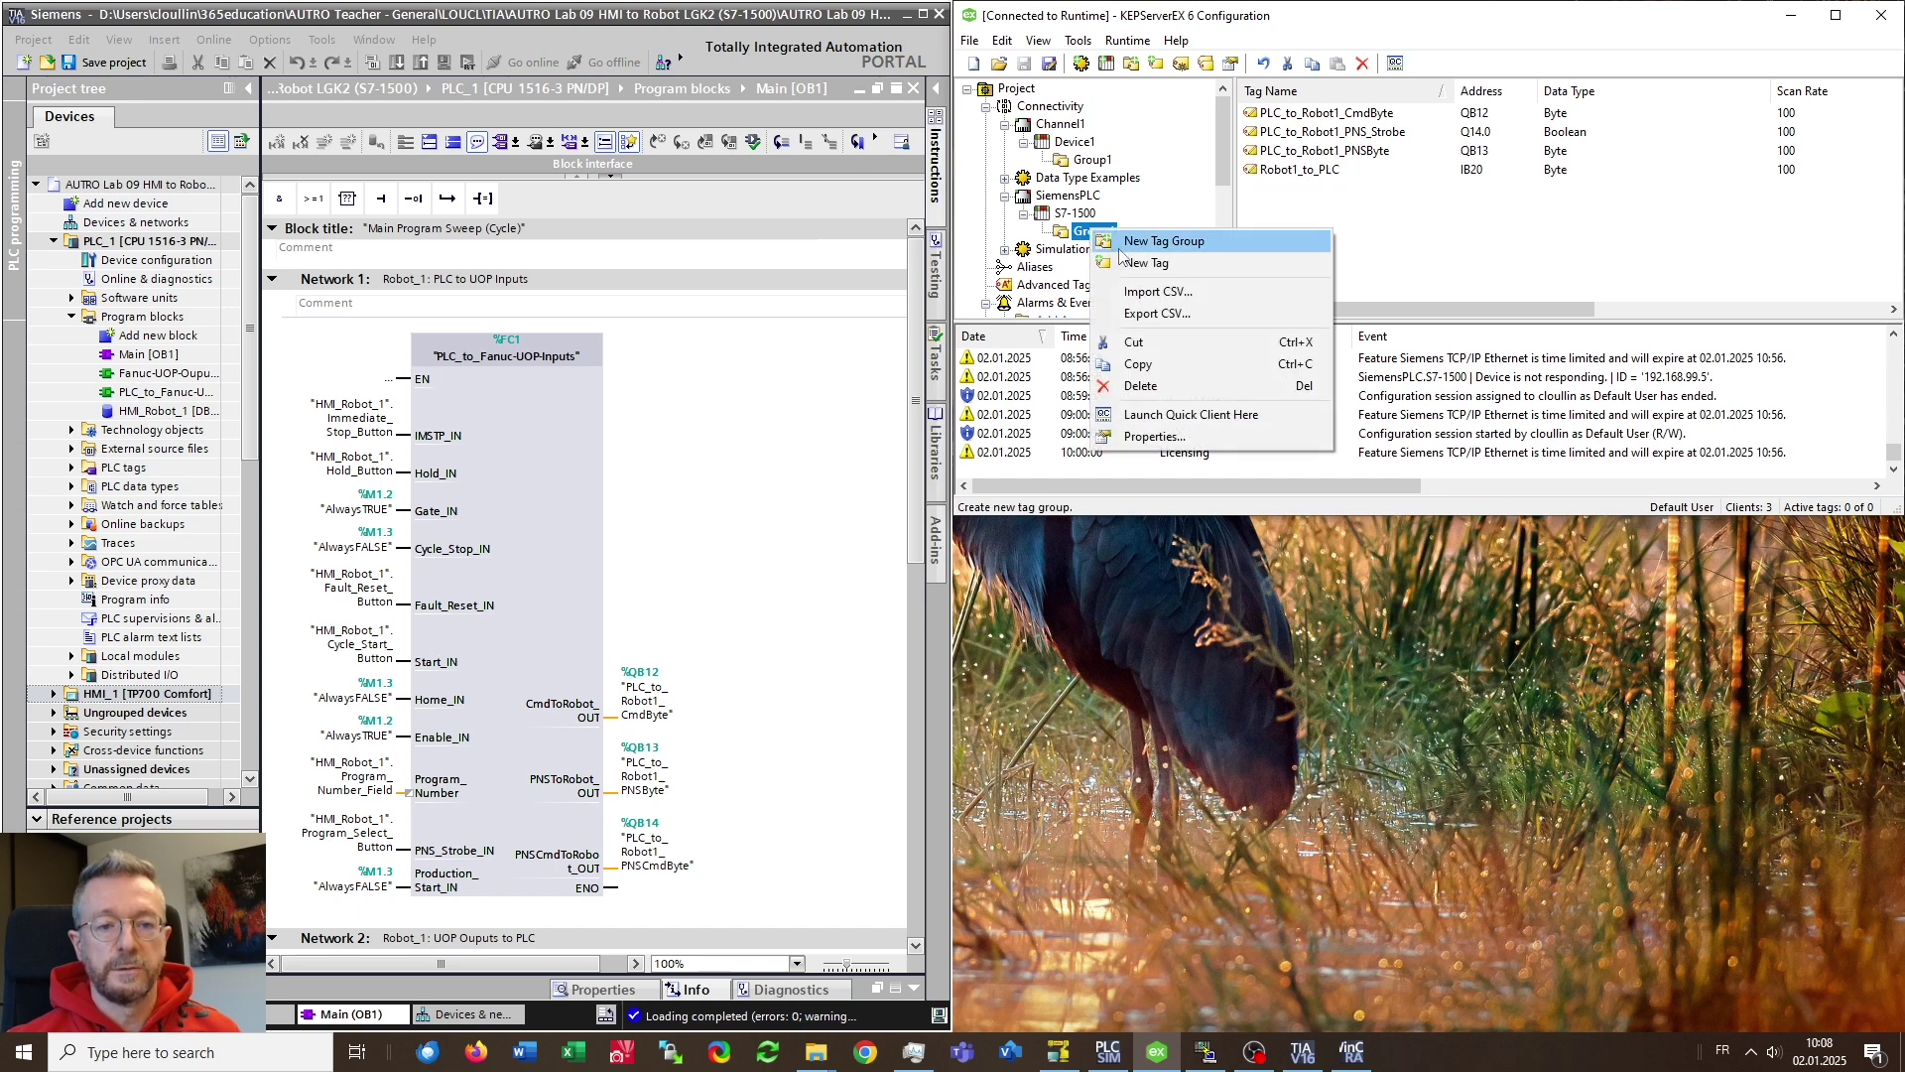
{"action": "left_click", "coordinate": [1186, 415]}
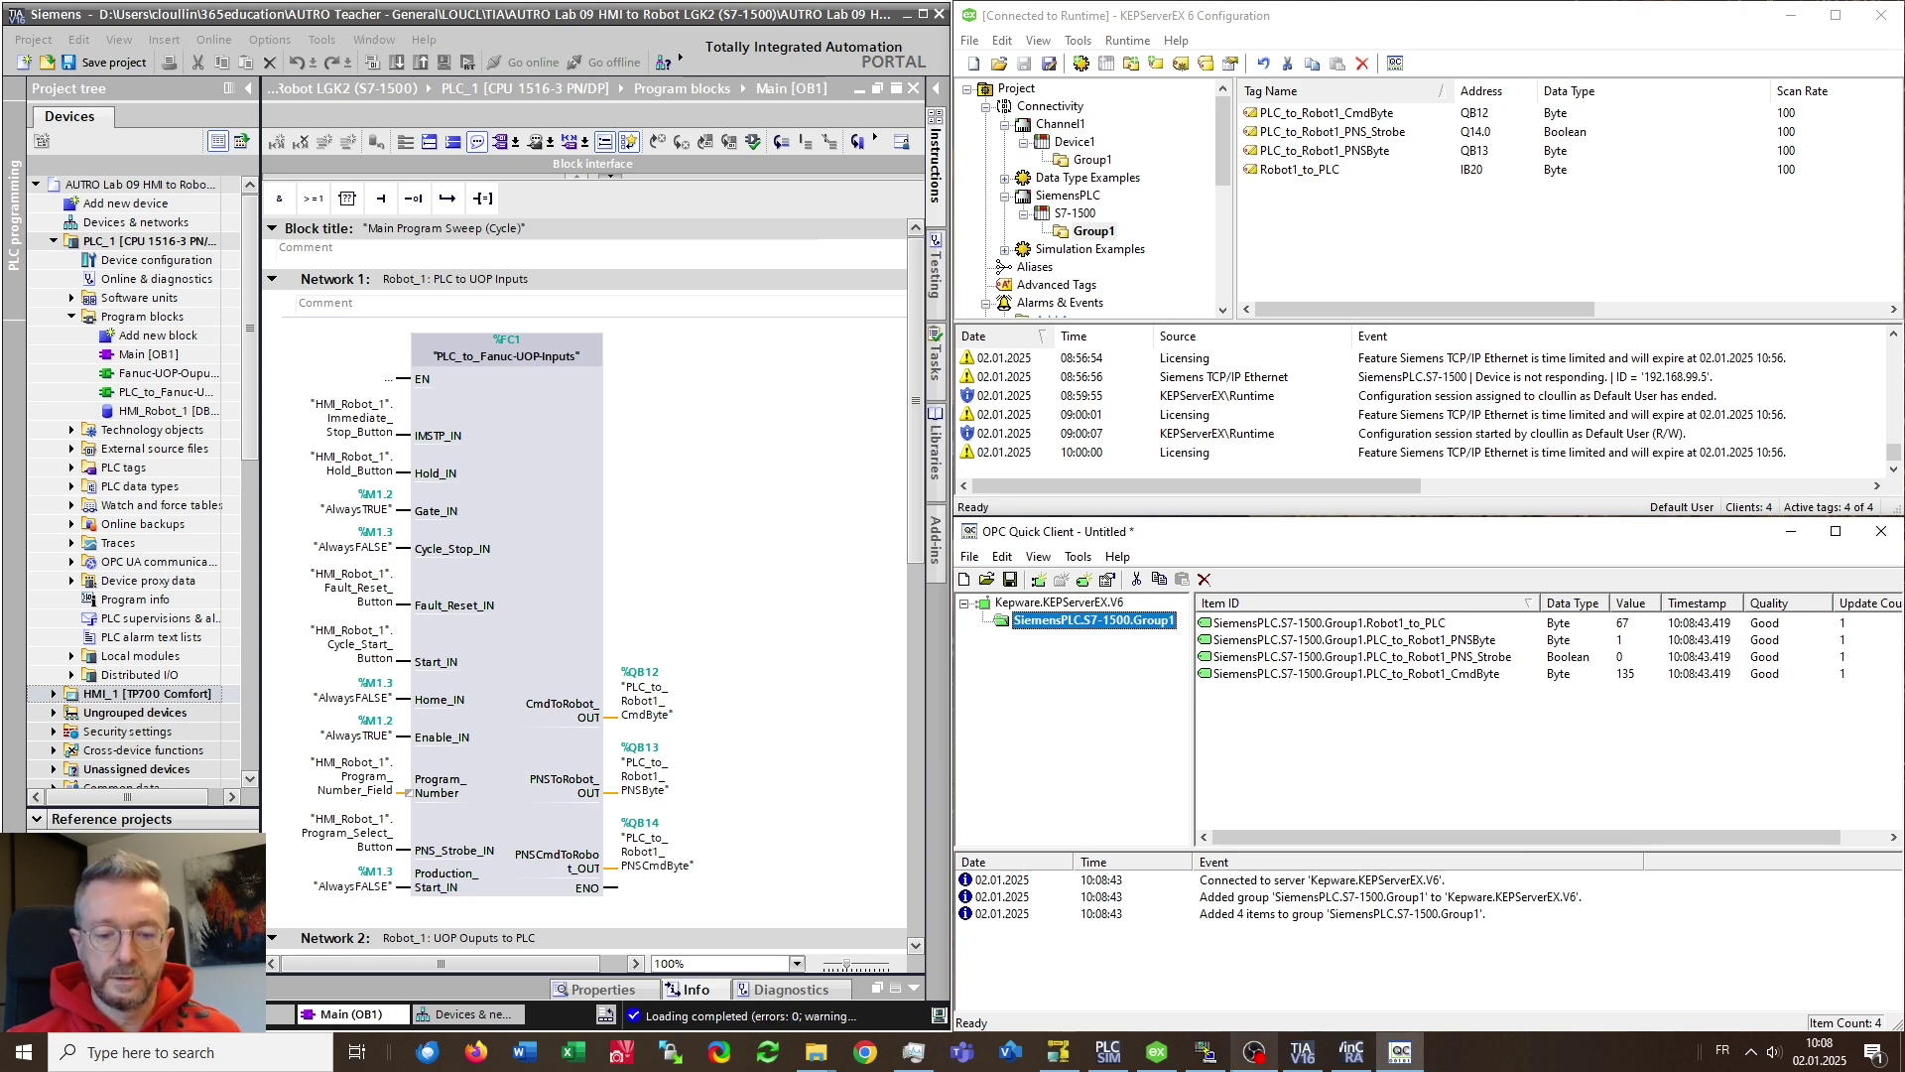
{"action": "left_click", "coordinate": [1206, 1060]}
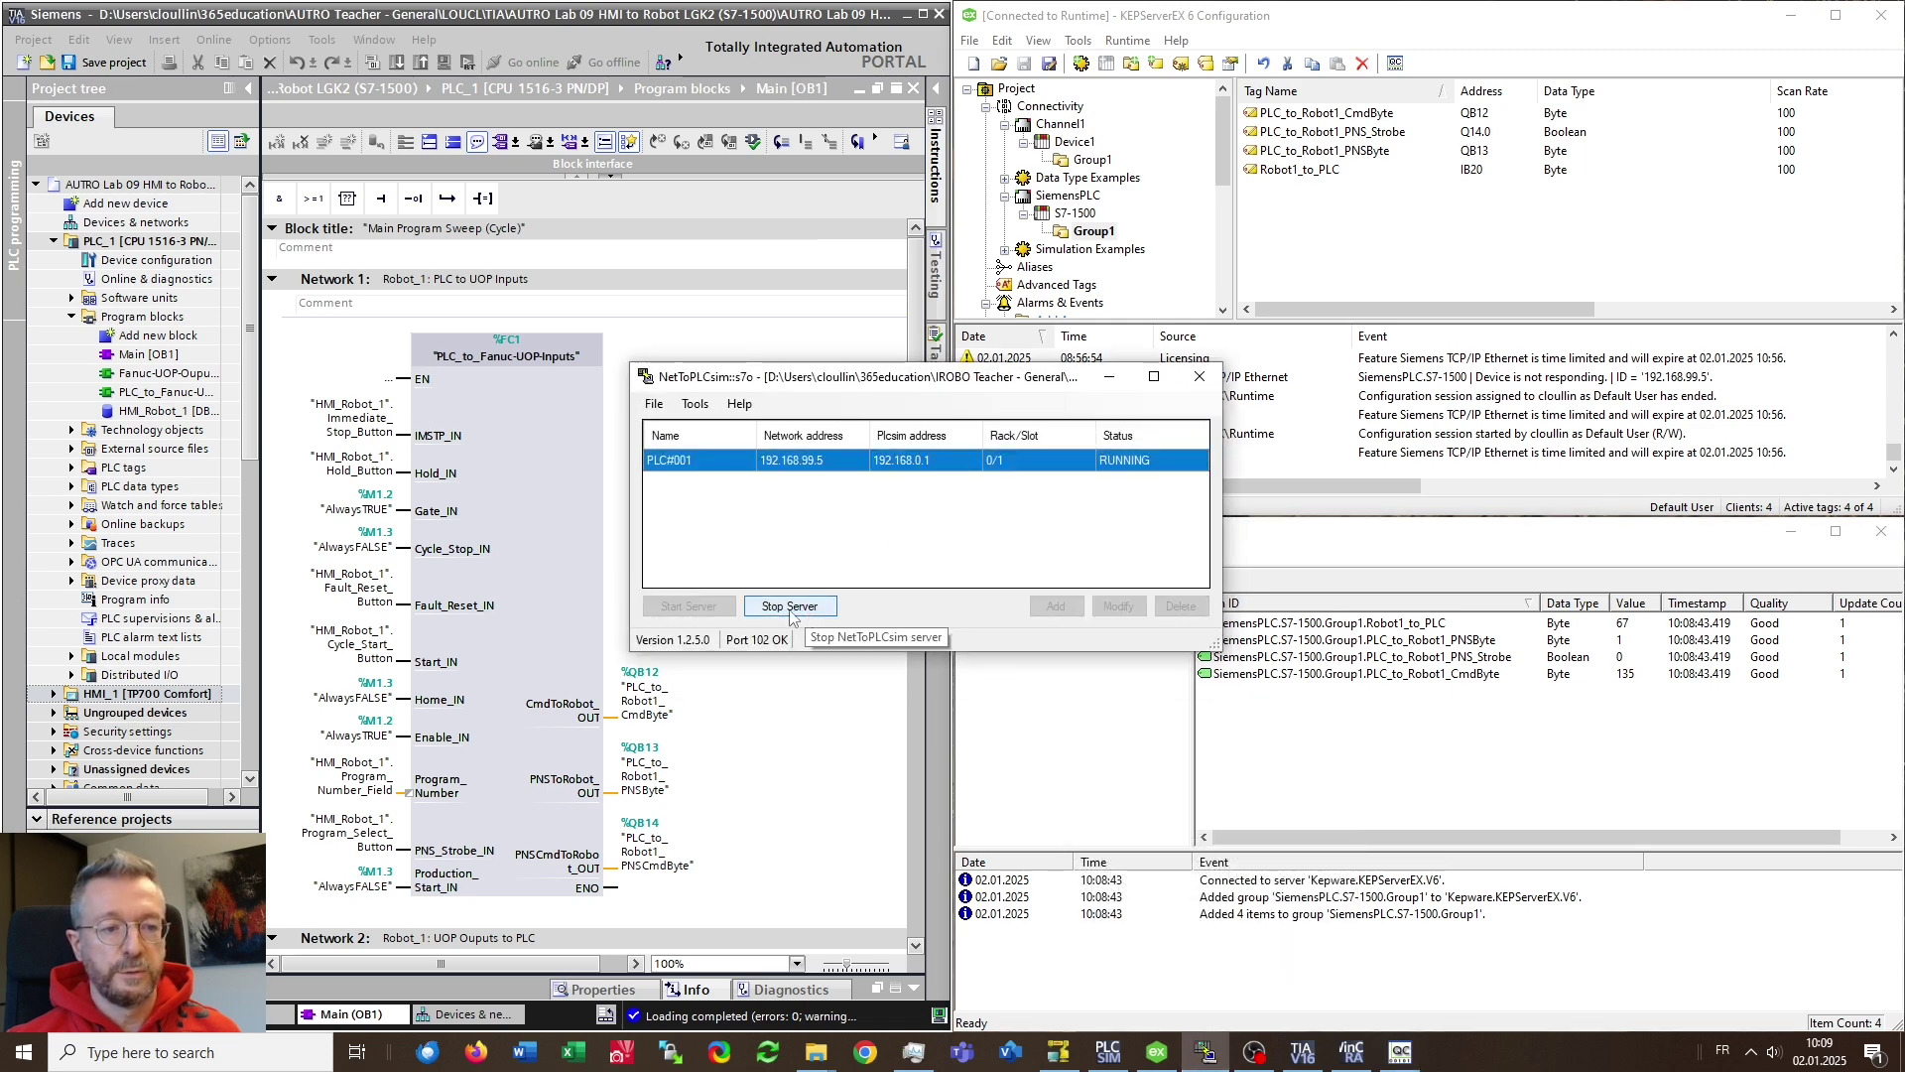
Restart the NetToPLCsim server, minimize it, and select the Robot1_to_PLC tag reading 67
{"action": "left_click", "coordinate": [790, 607]}
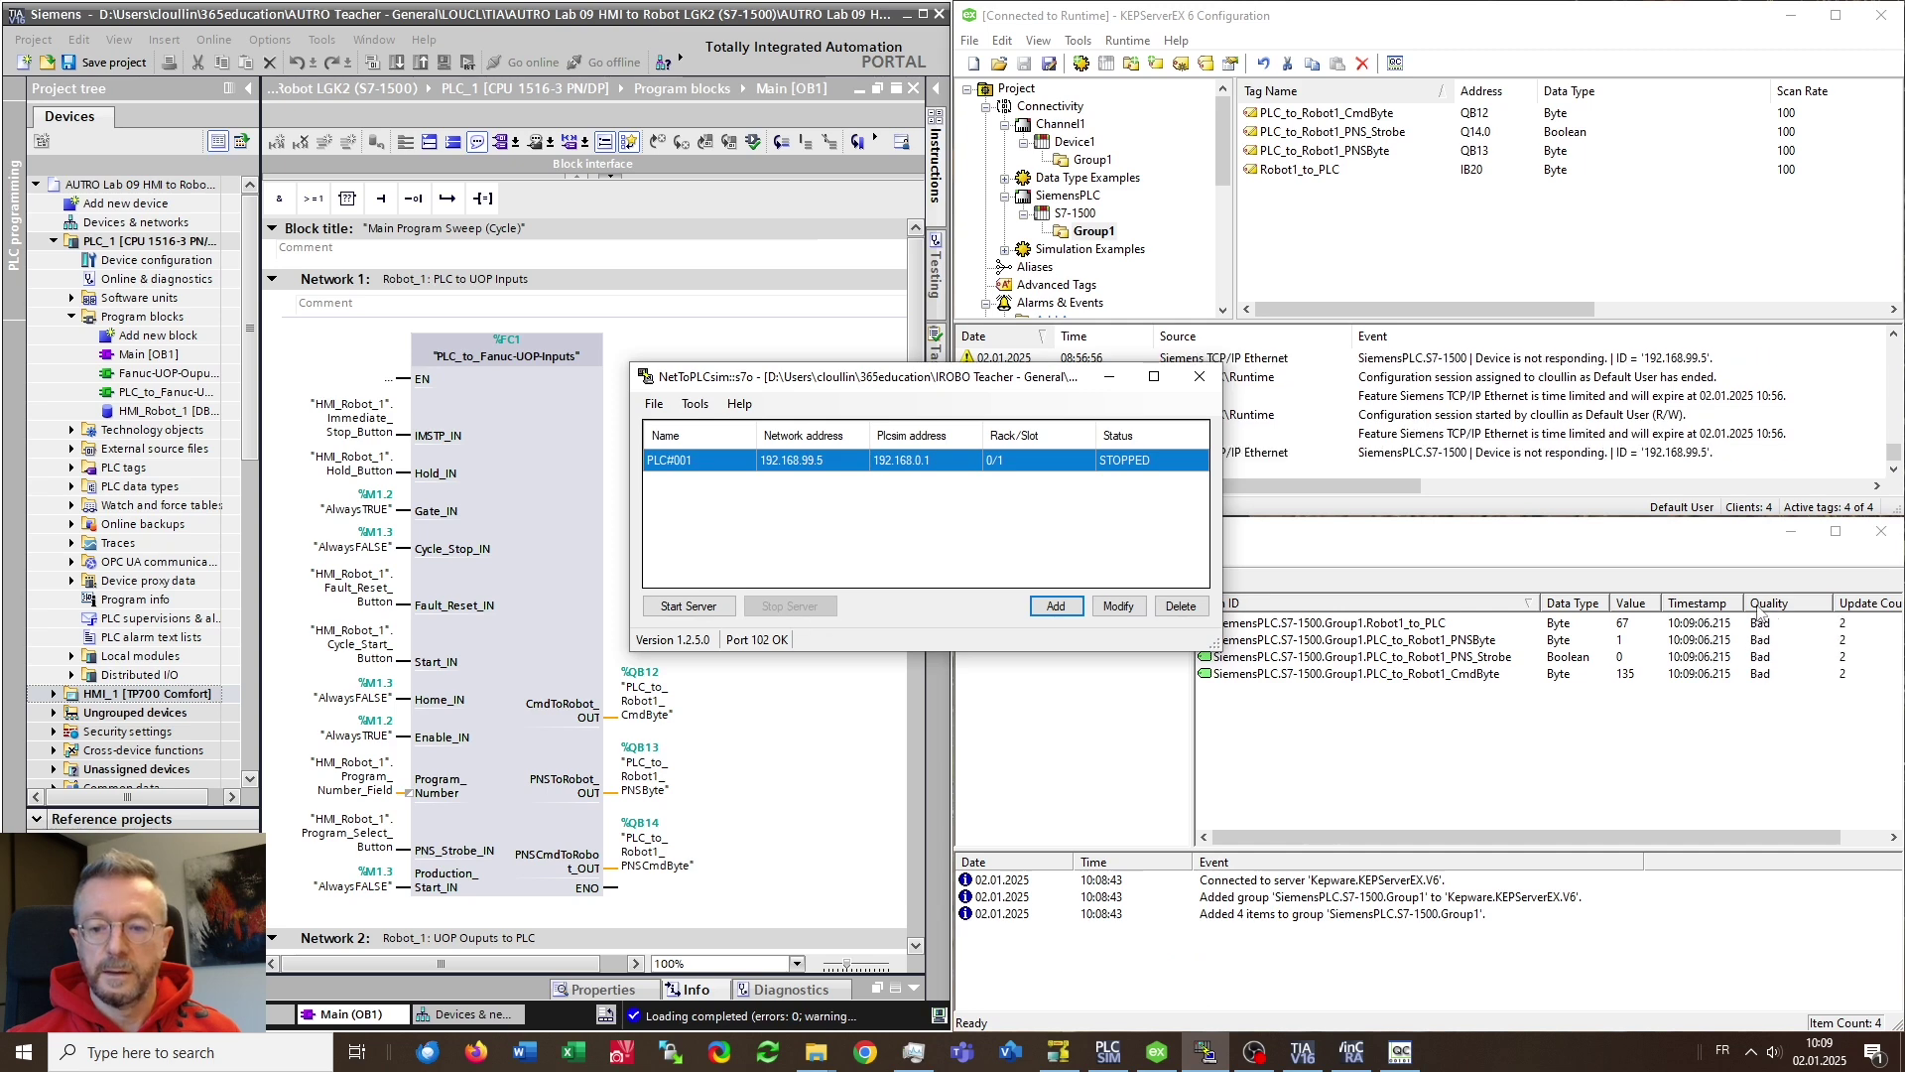
{"action": "left_click", "coordinate": [689, 606]}
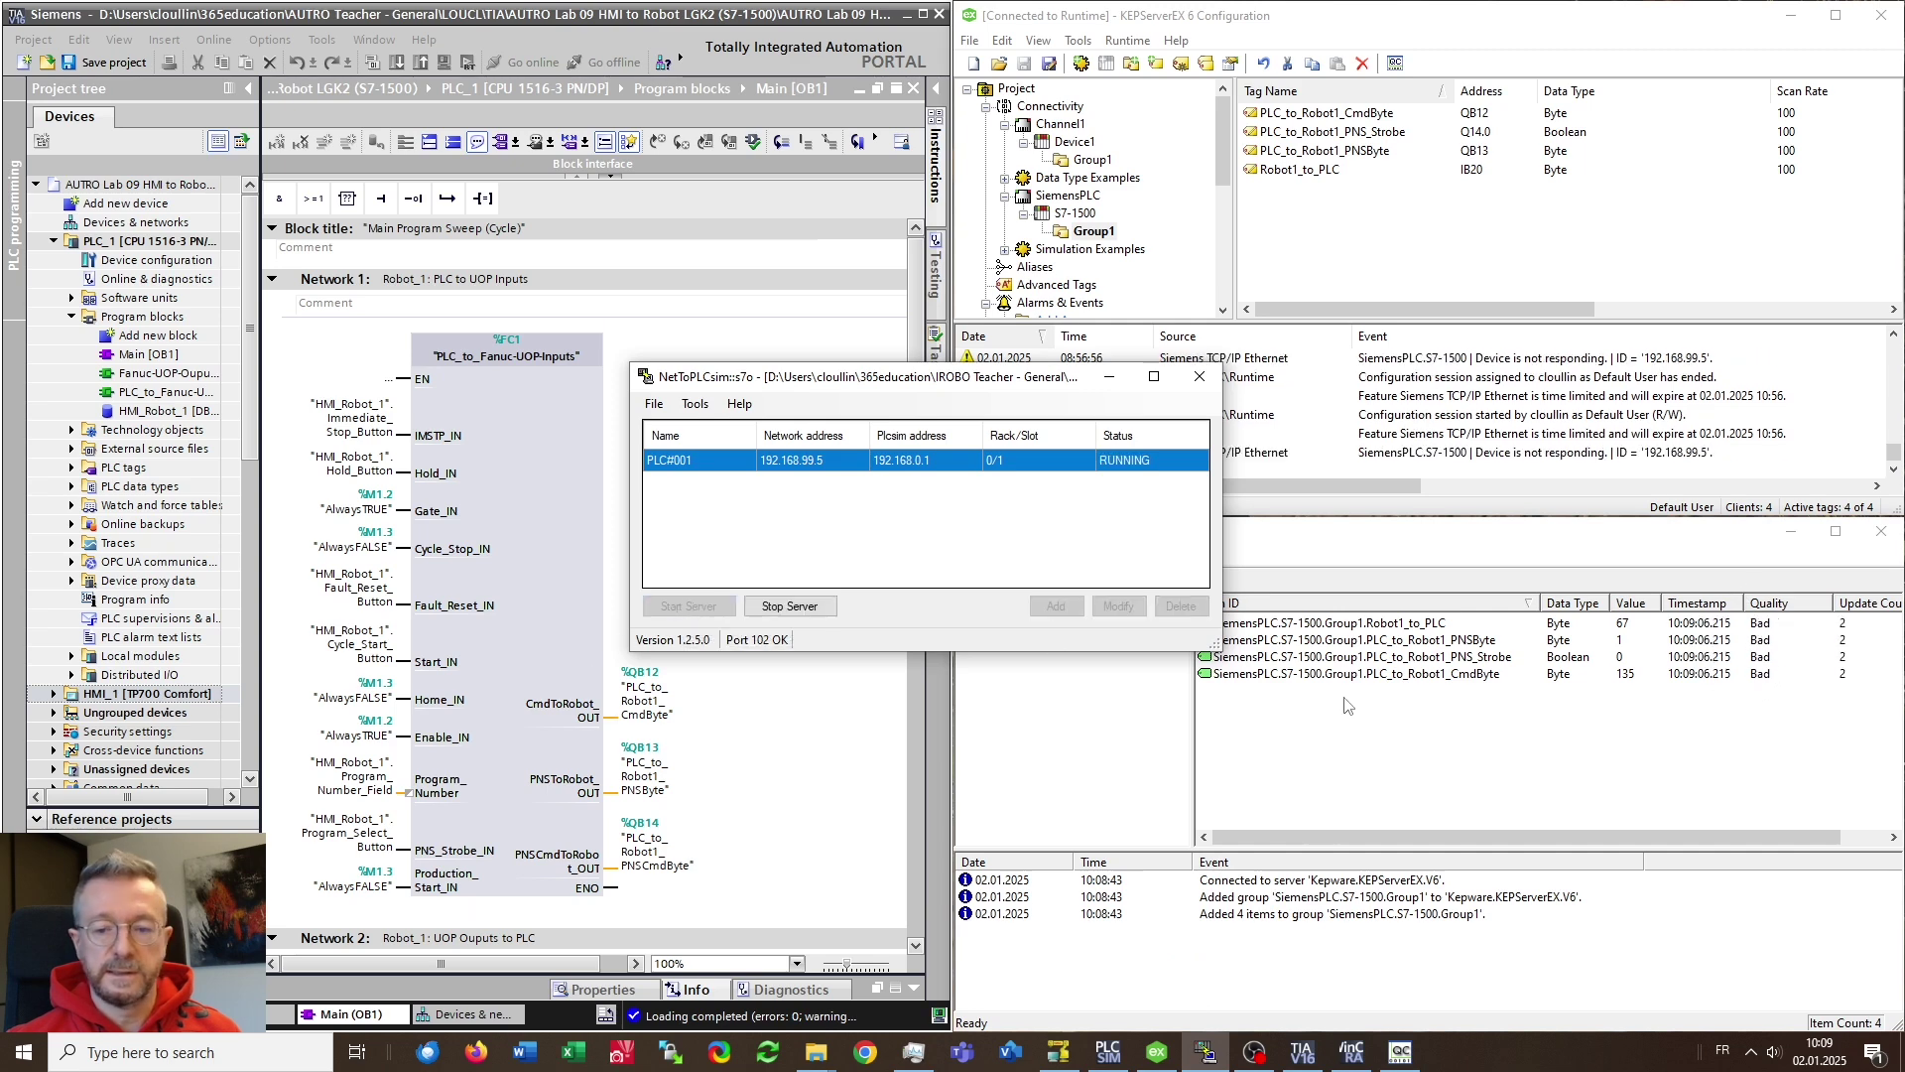
{"action": "left_click", "coordinate": [1108, 378]}
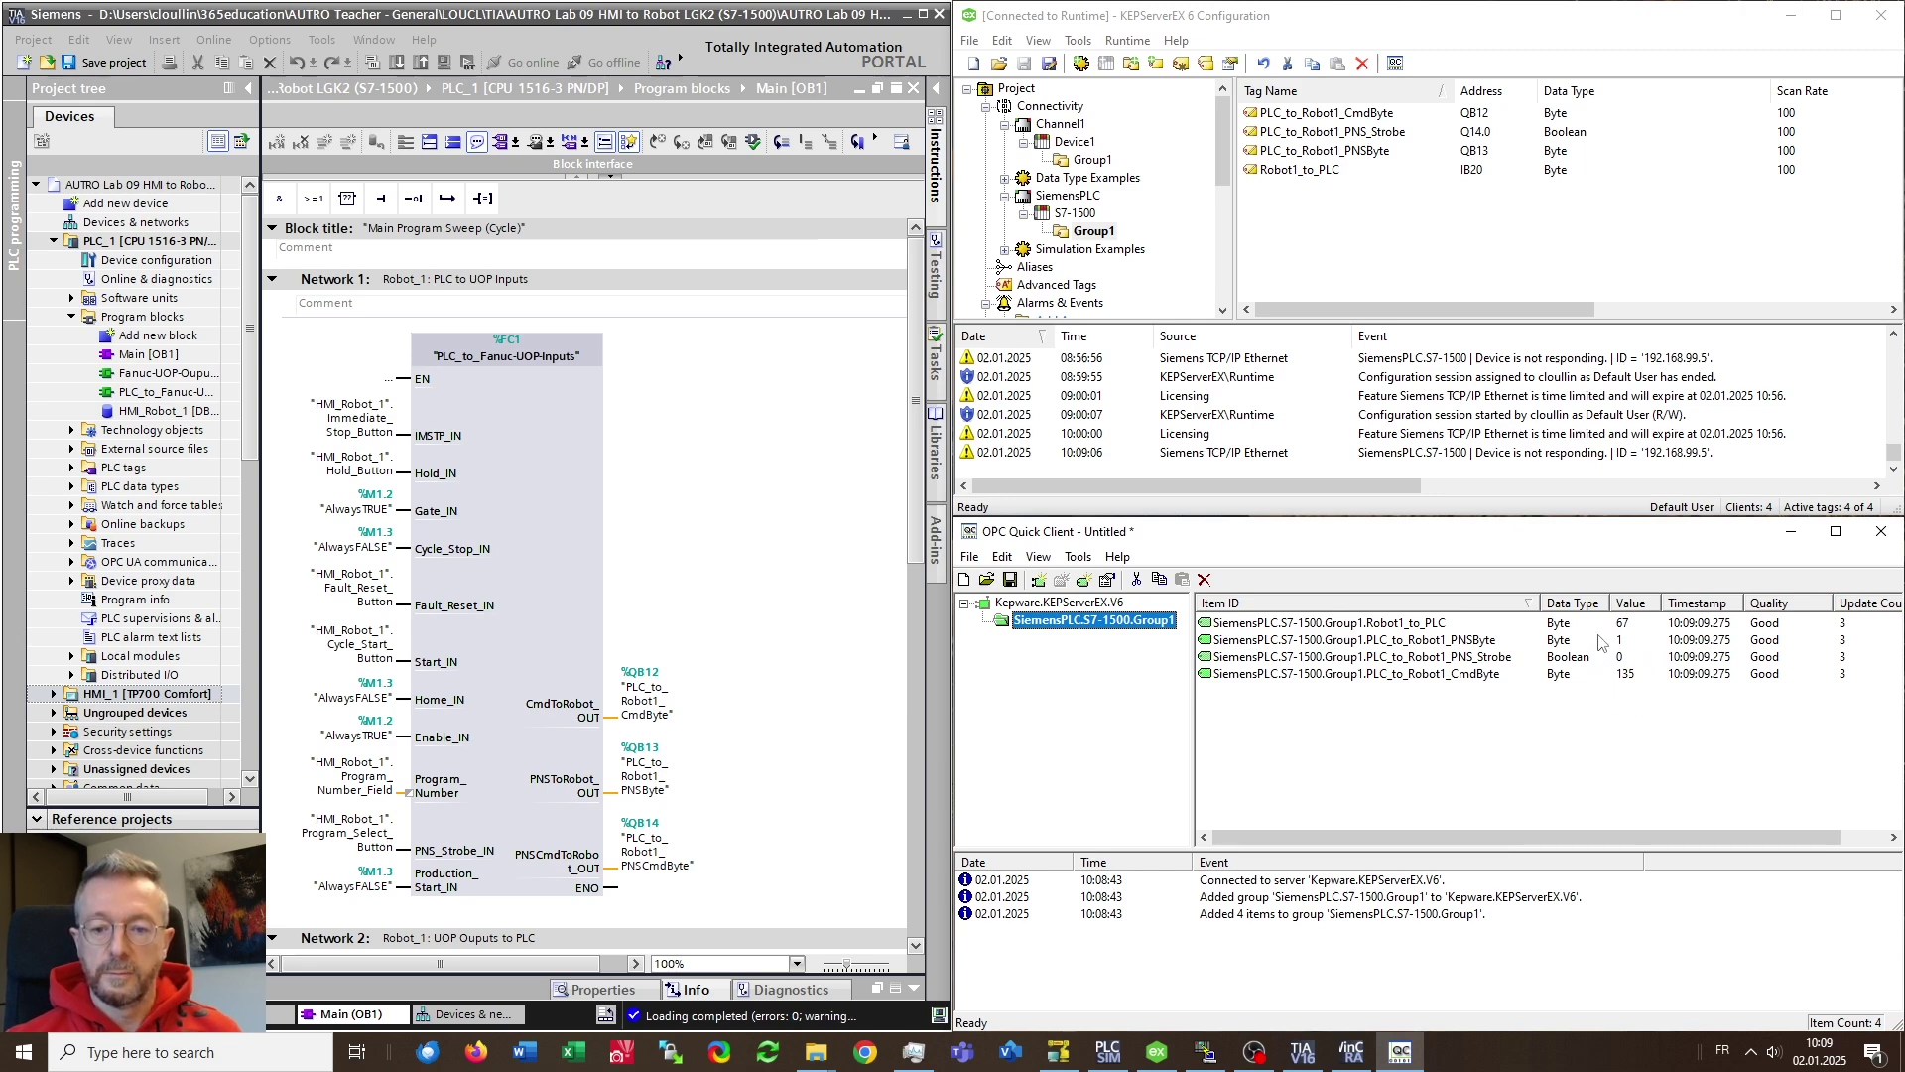
{"action": "left_click", "coordinate": [1376, 627]}
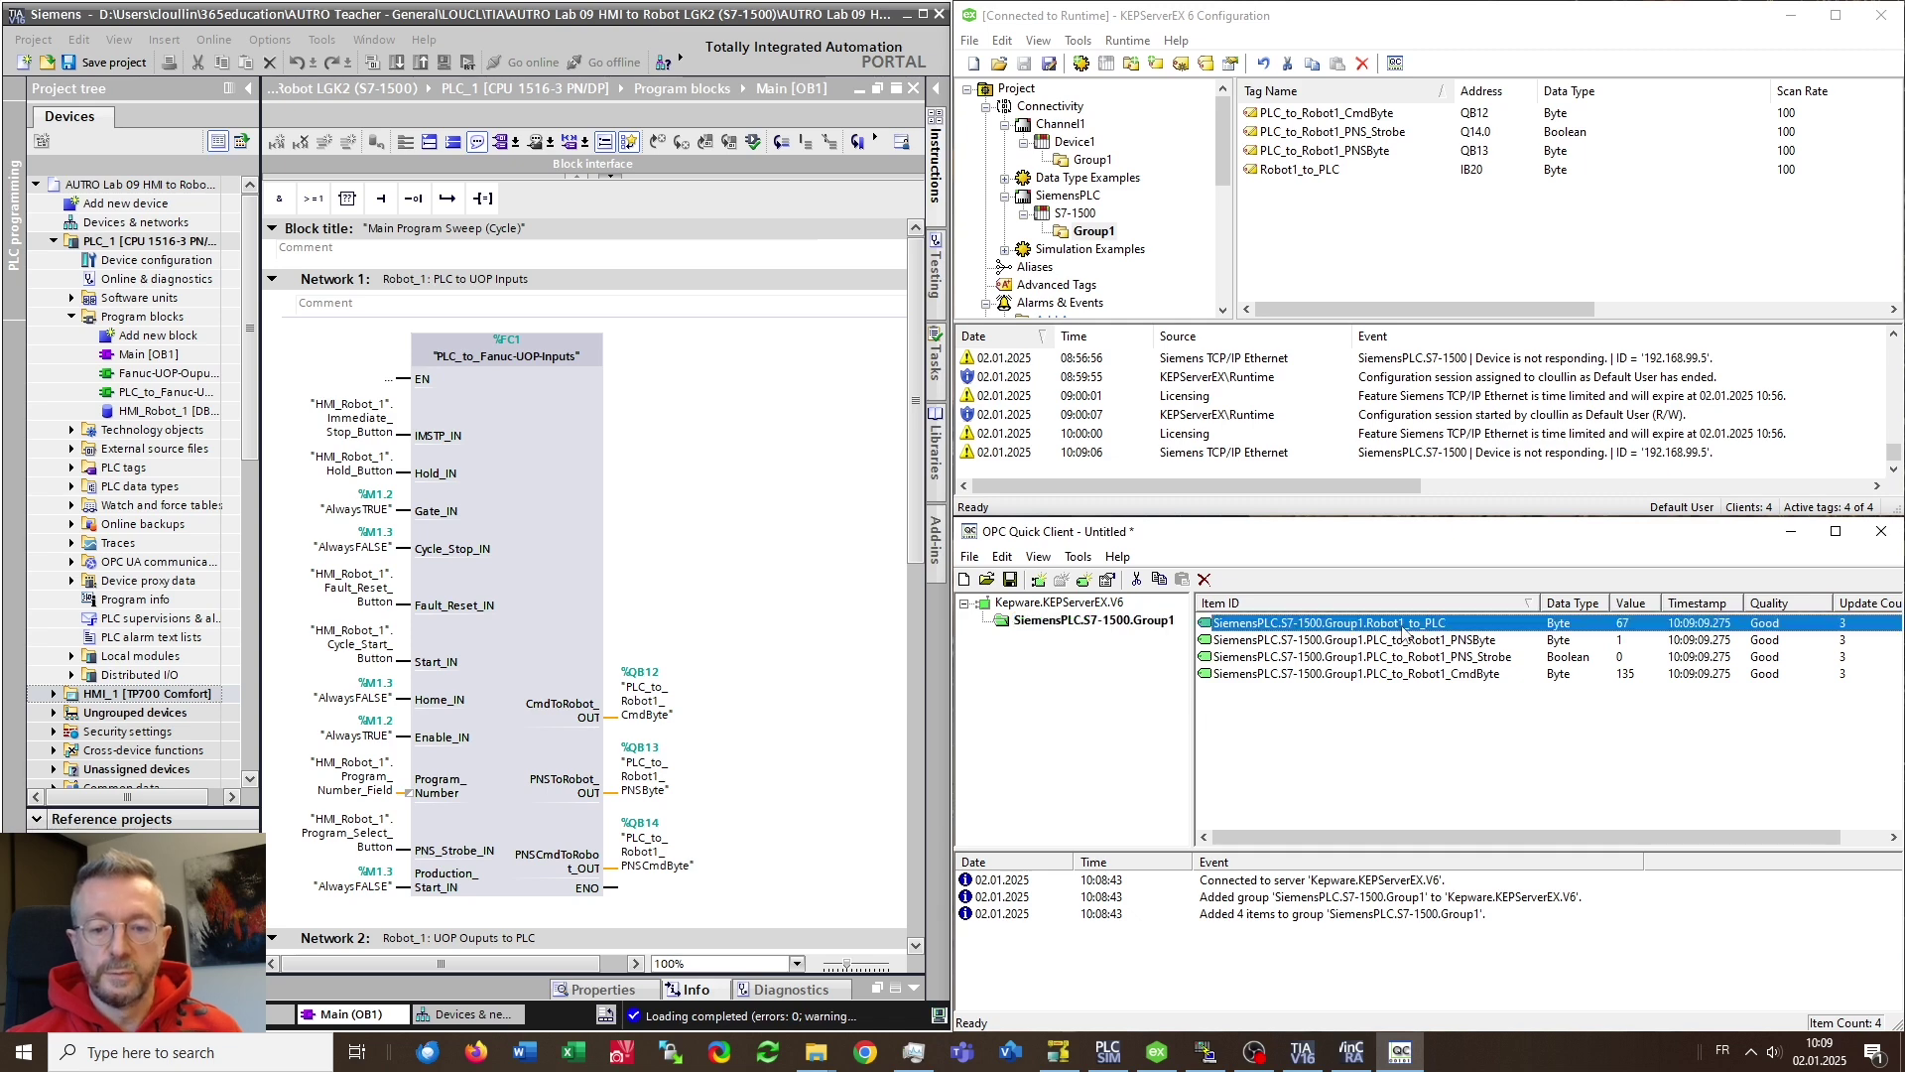
Synchronously write the value 255 to the Robot1_to_PLC tag, with the WinCC HMI in view
{"action": "right_click", "coordinate": [1403, 631]}
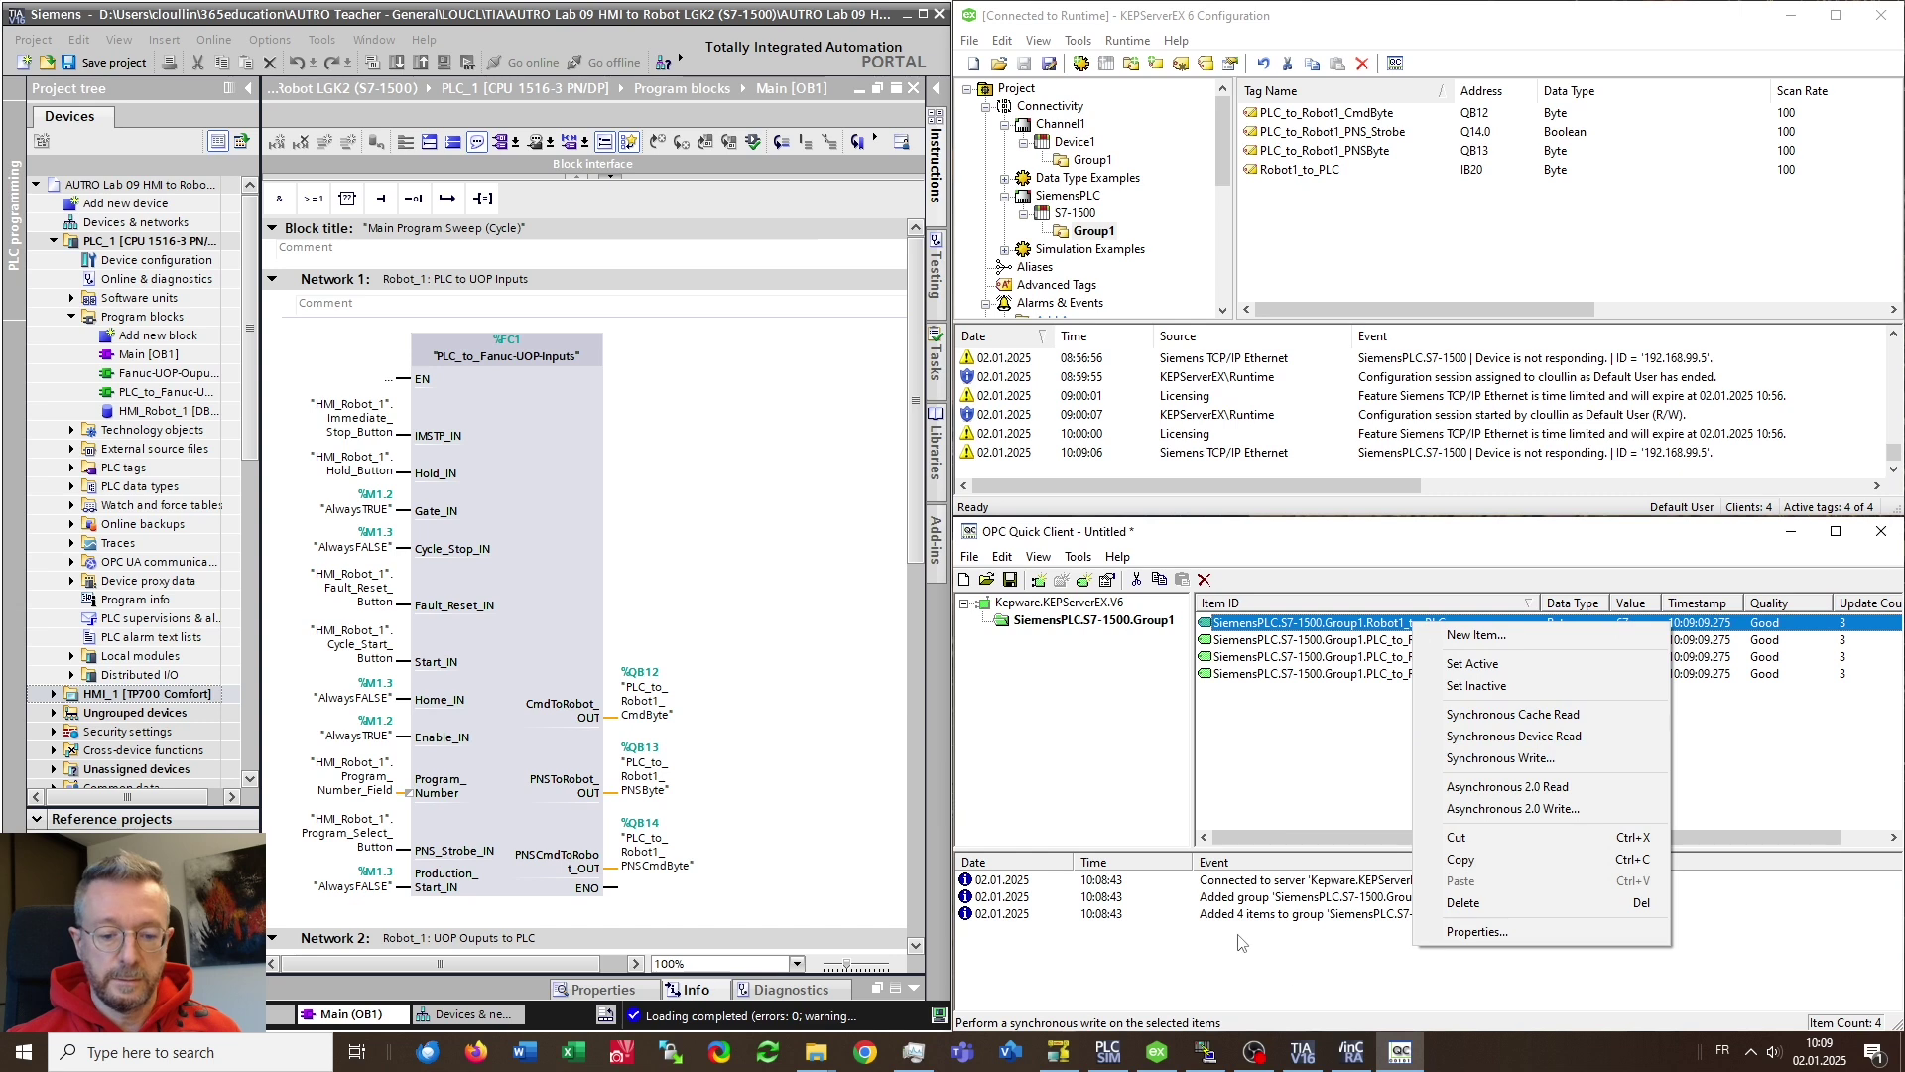
{"action": "left_click", "coordinate": [1351, 1054]}
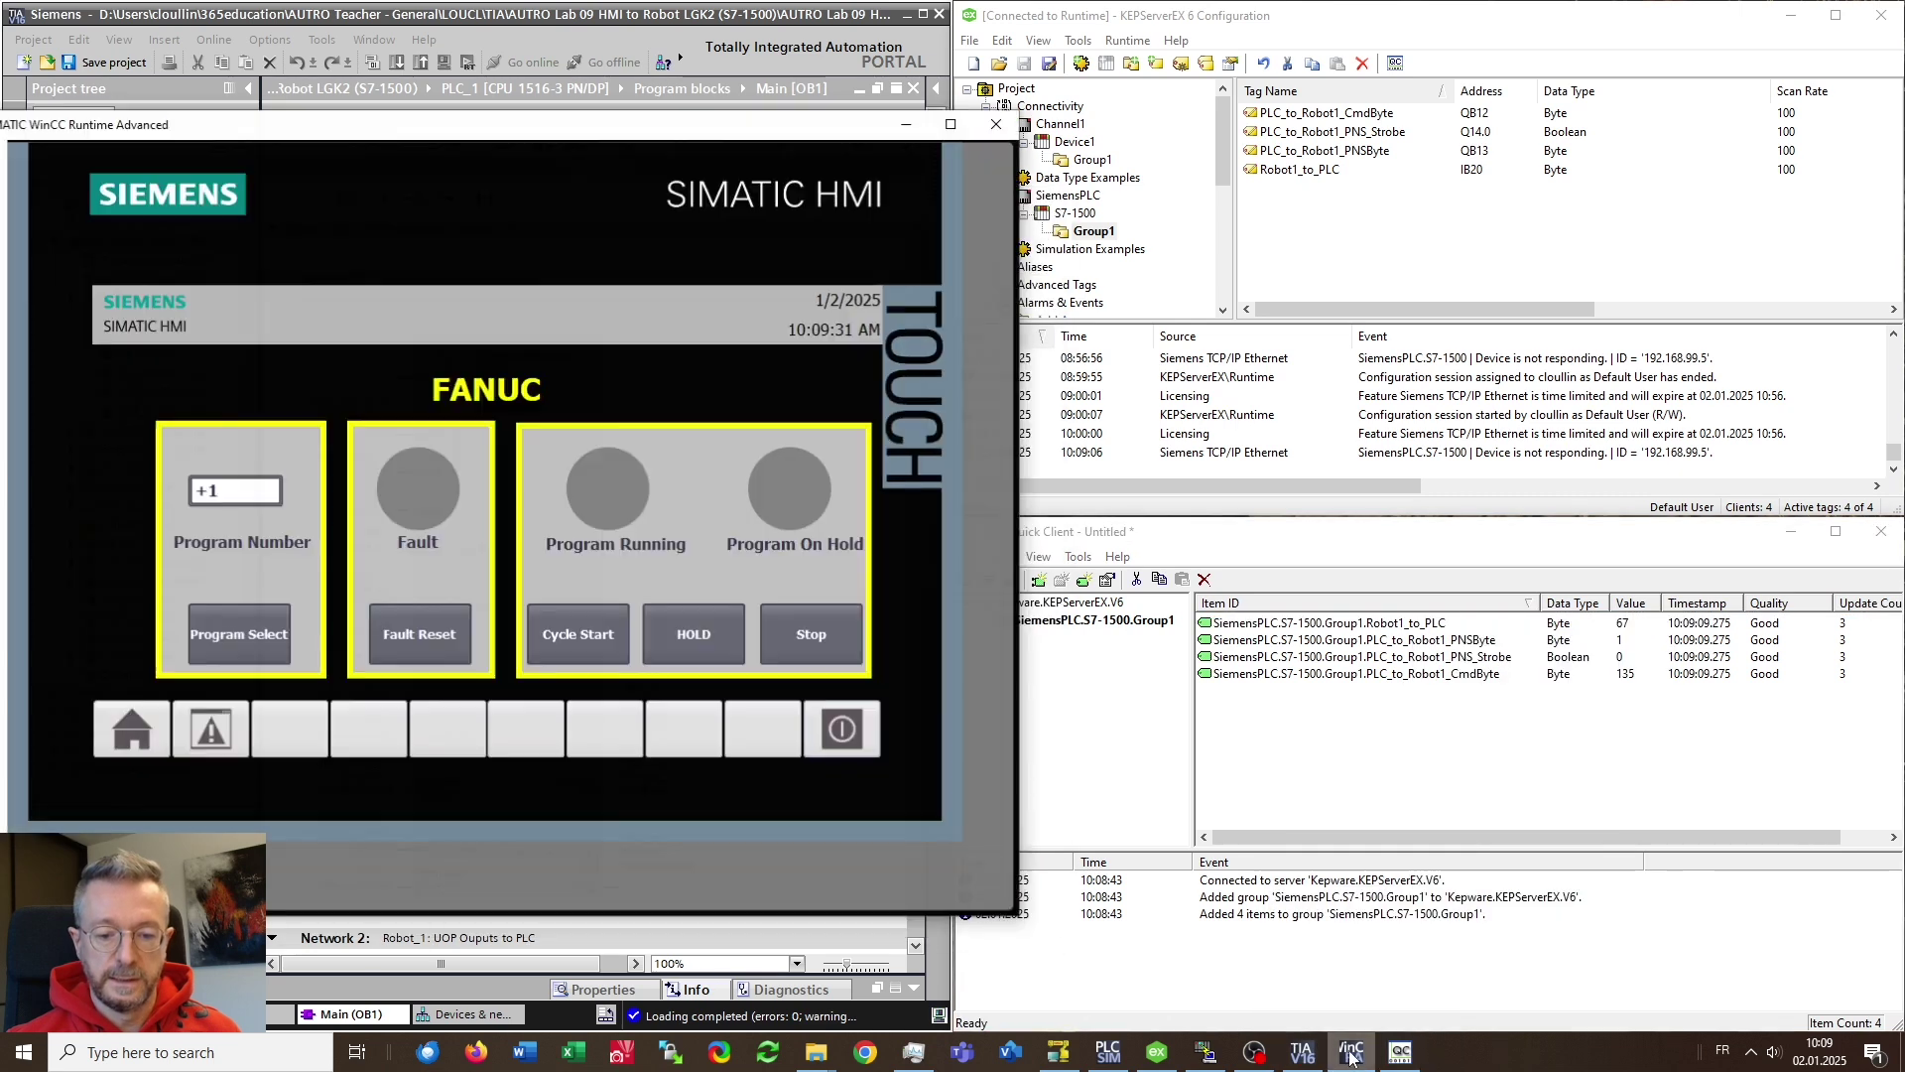
{"action": "right_click", "coordinate": [1430, 626]}
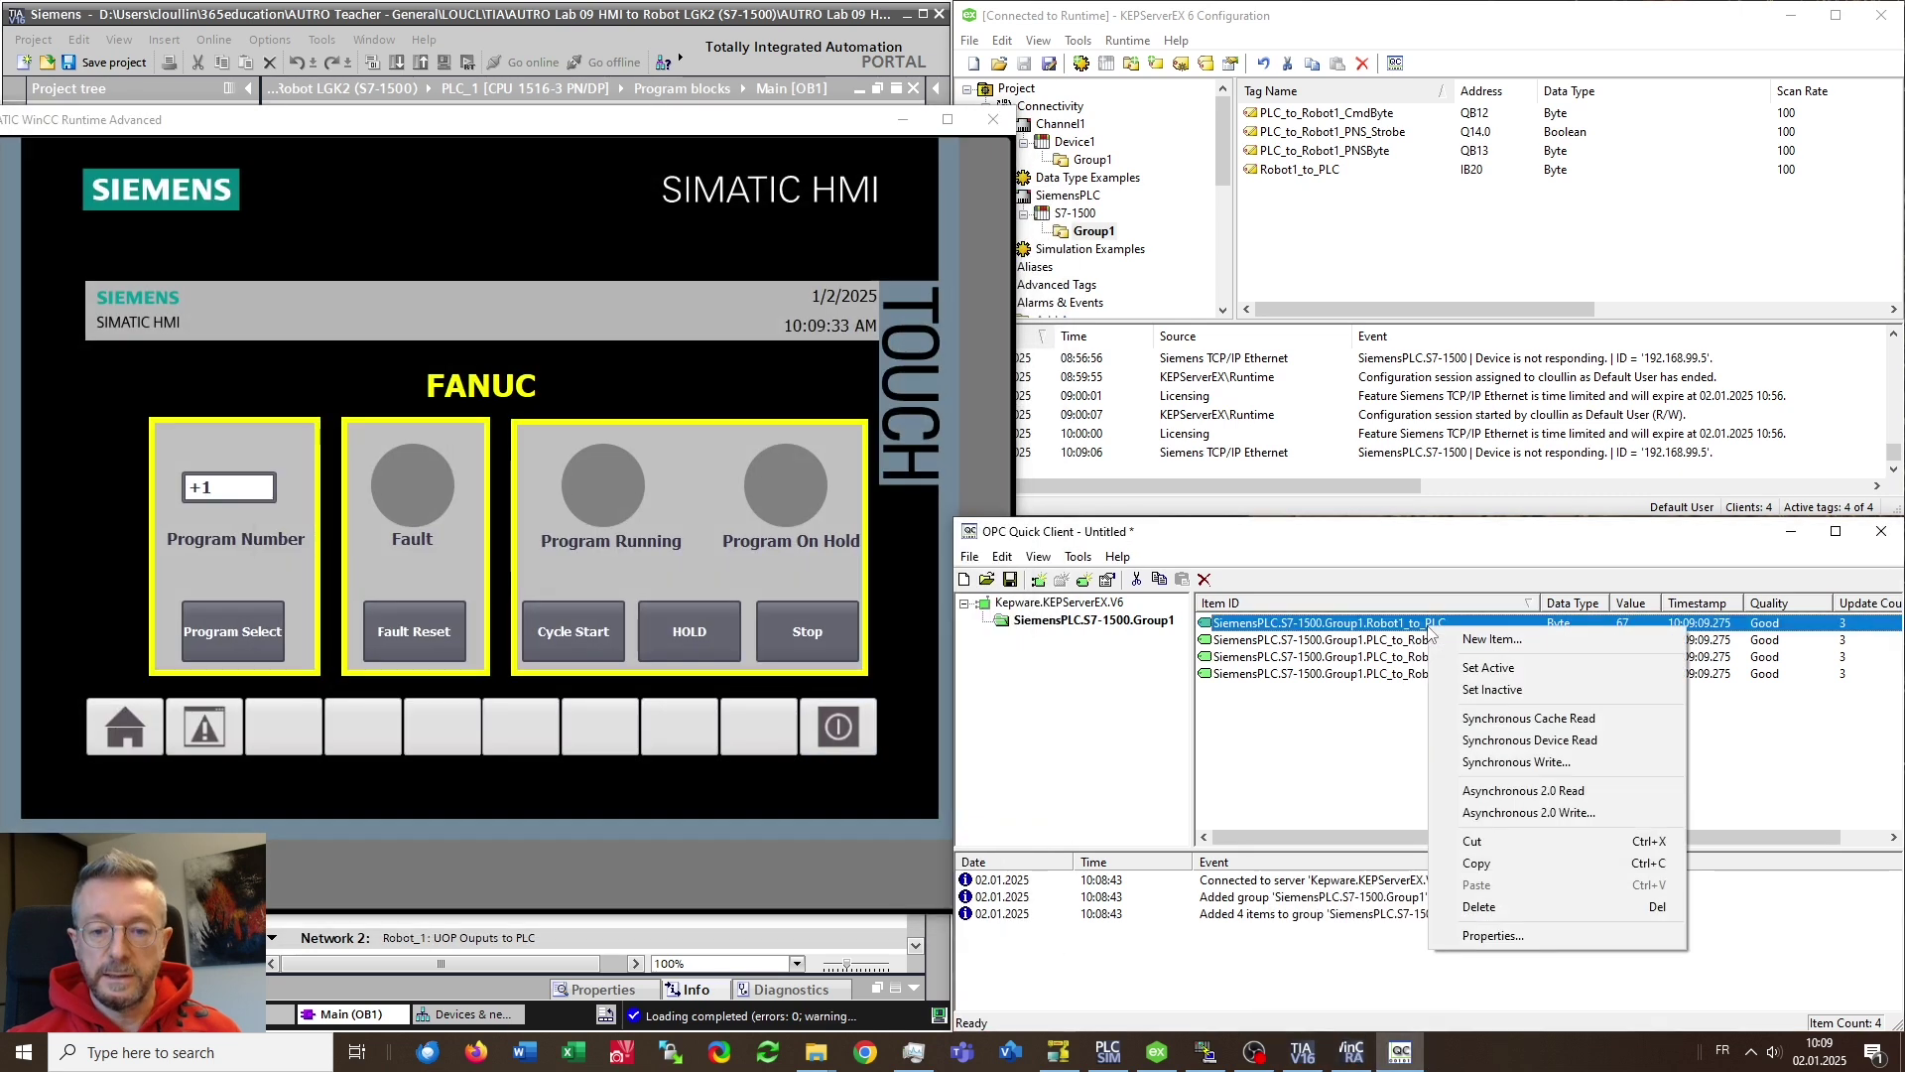
{"action": "left_click", "coordinate": [1508, 762]}
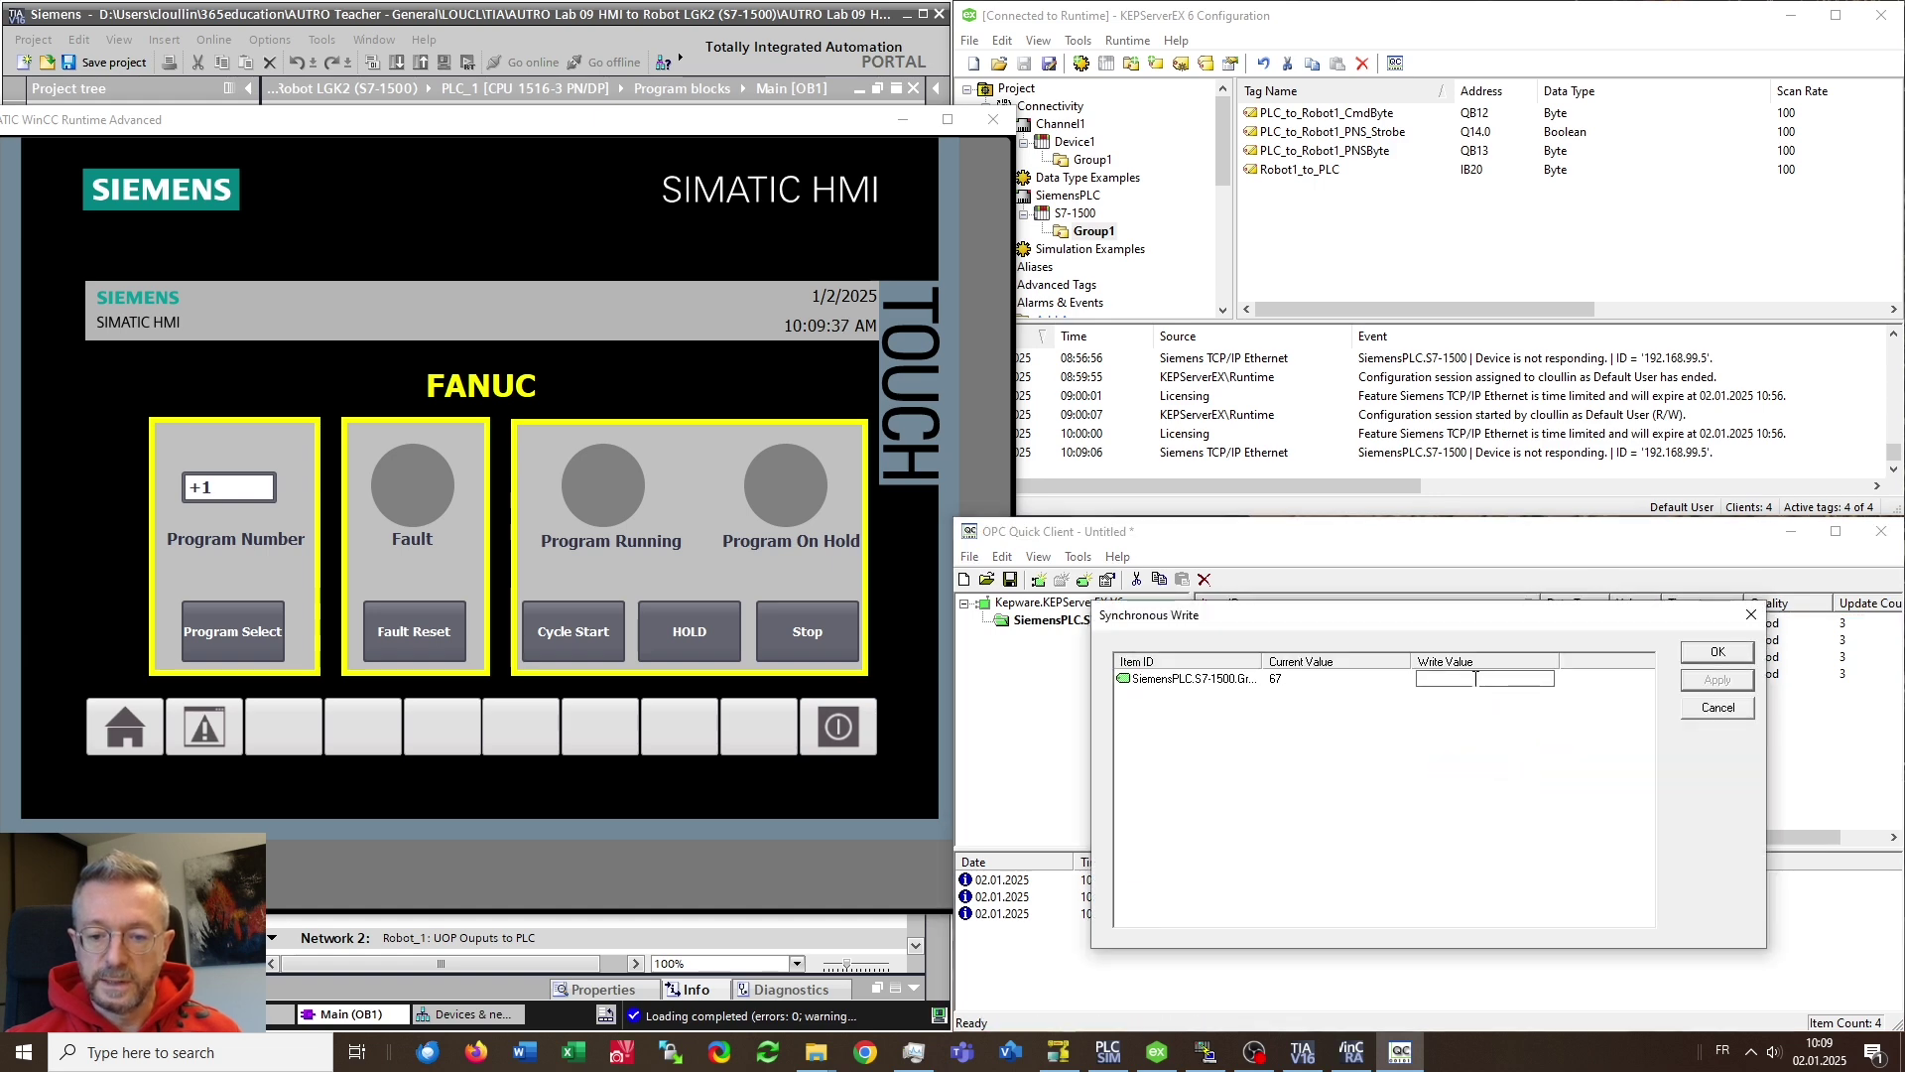
{"action": "type", "text": "255"}
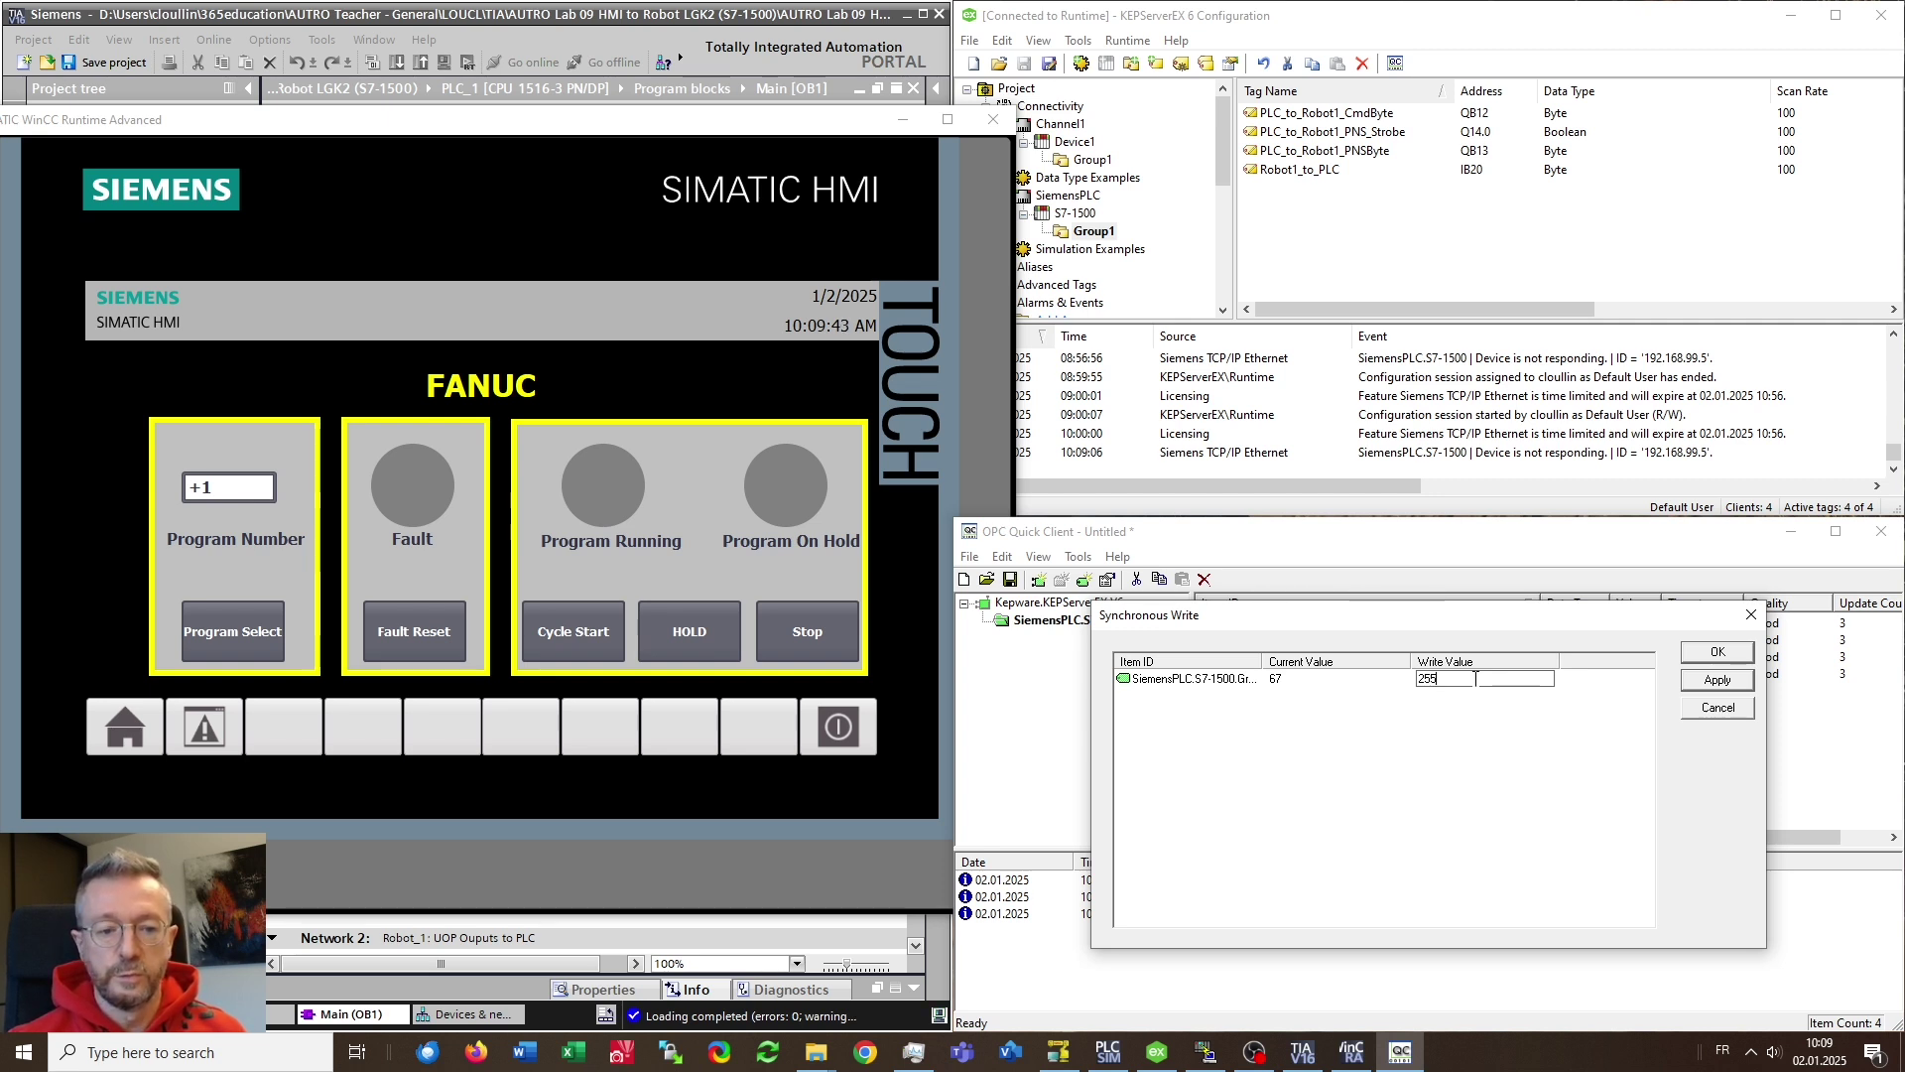
{"action": "left_click", "coordinate": [1478, 687]}
{"action": "key", "text": "Return"}
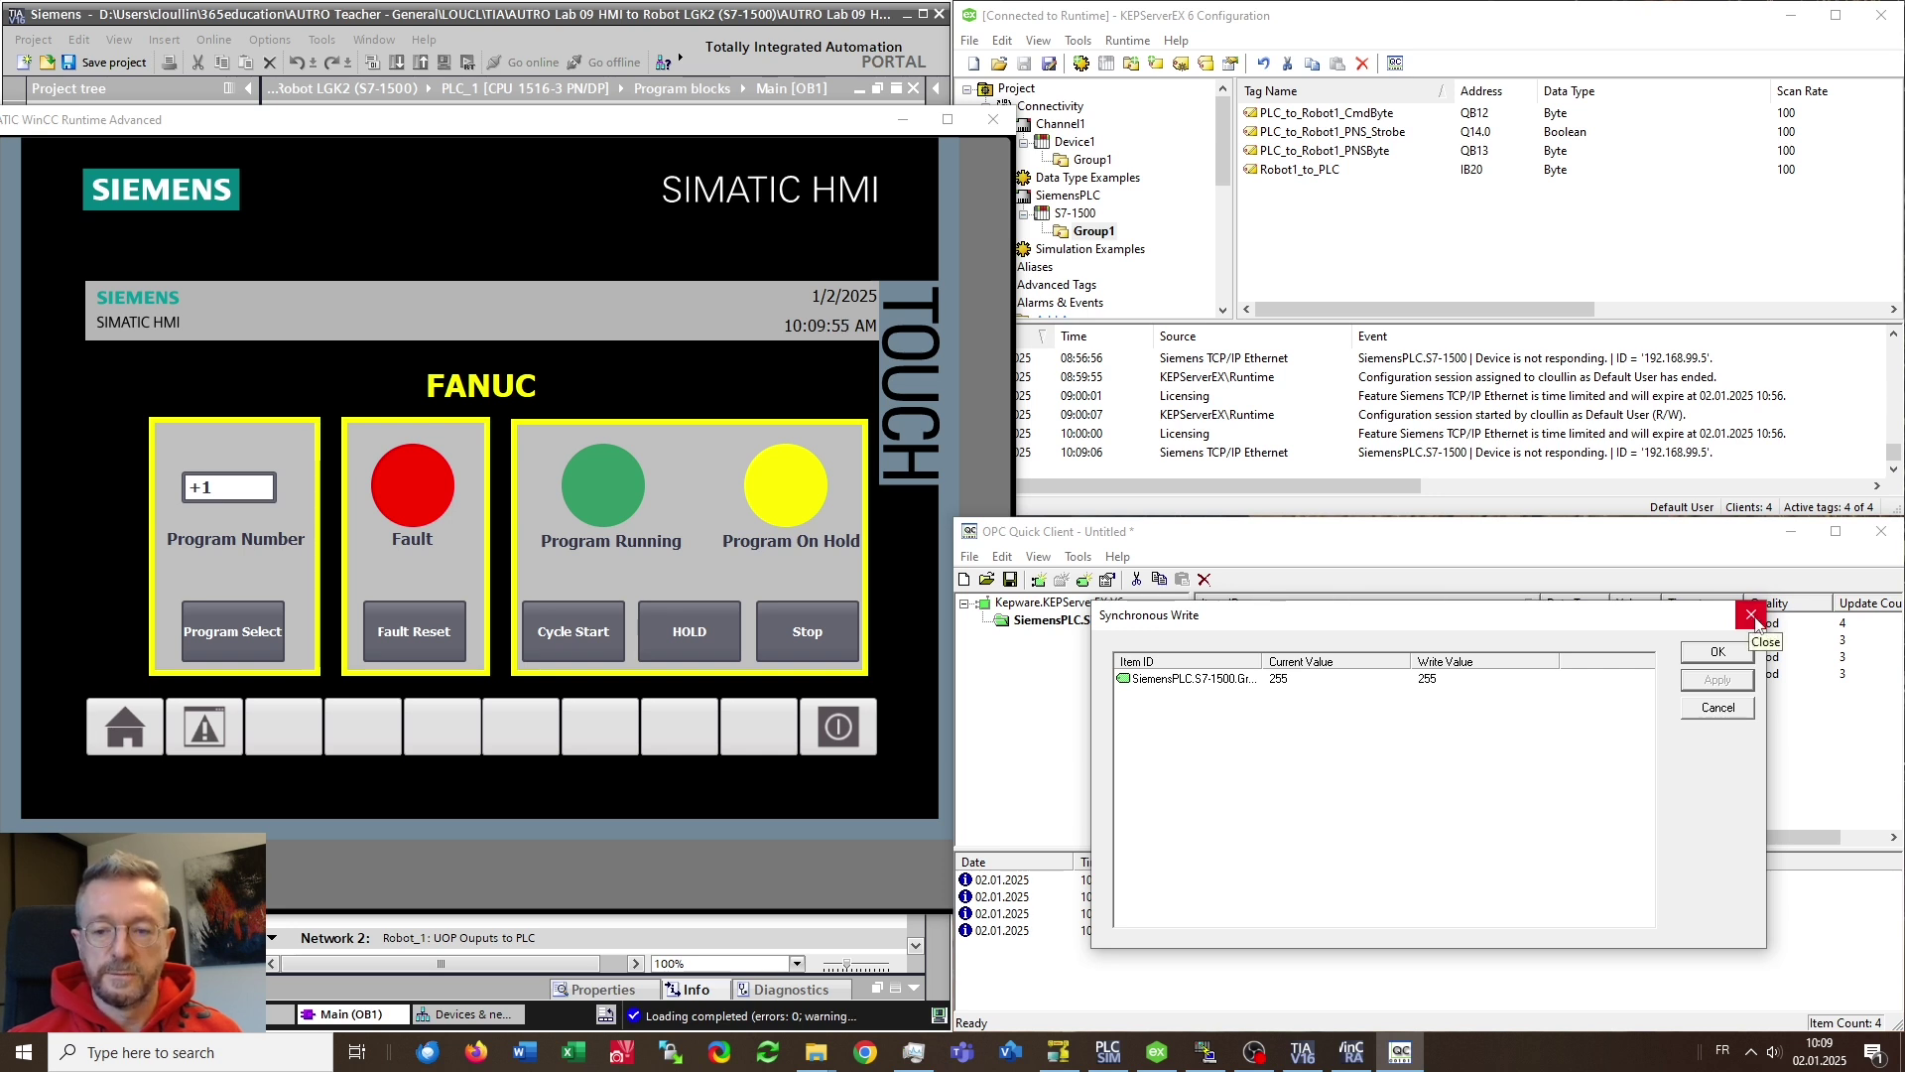
{"action": "left_click", "coordinate": [1751, 617]}
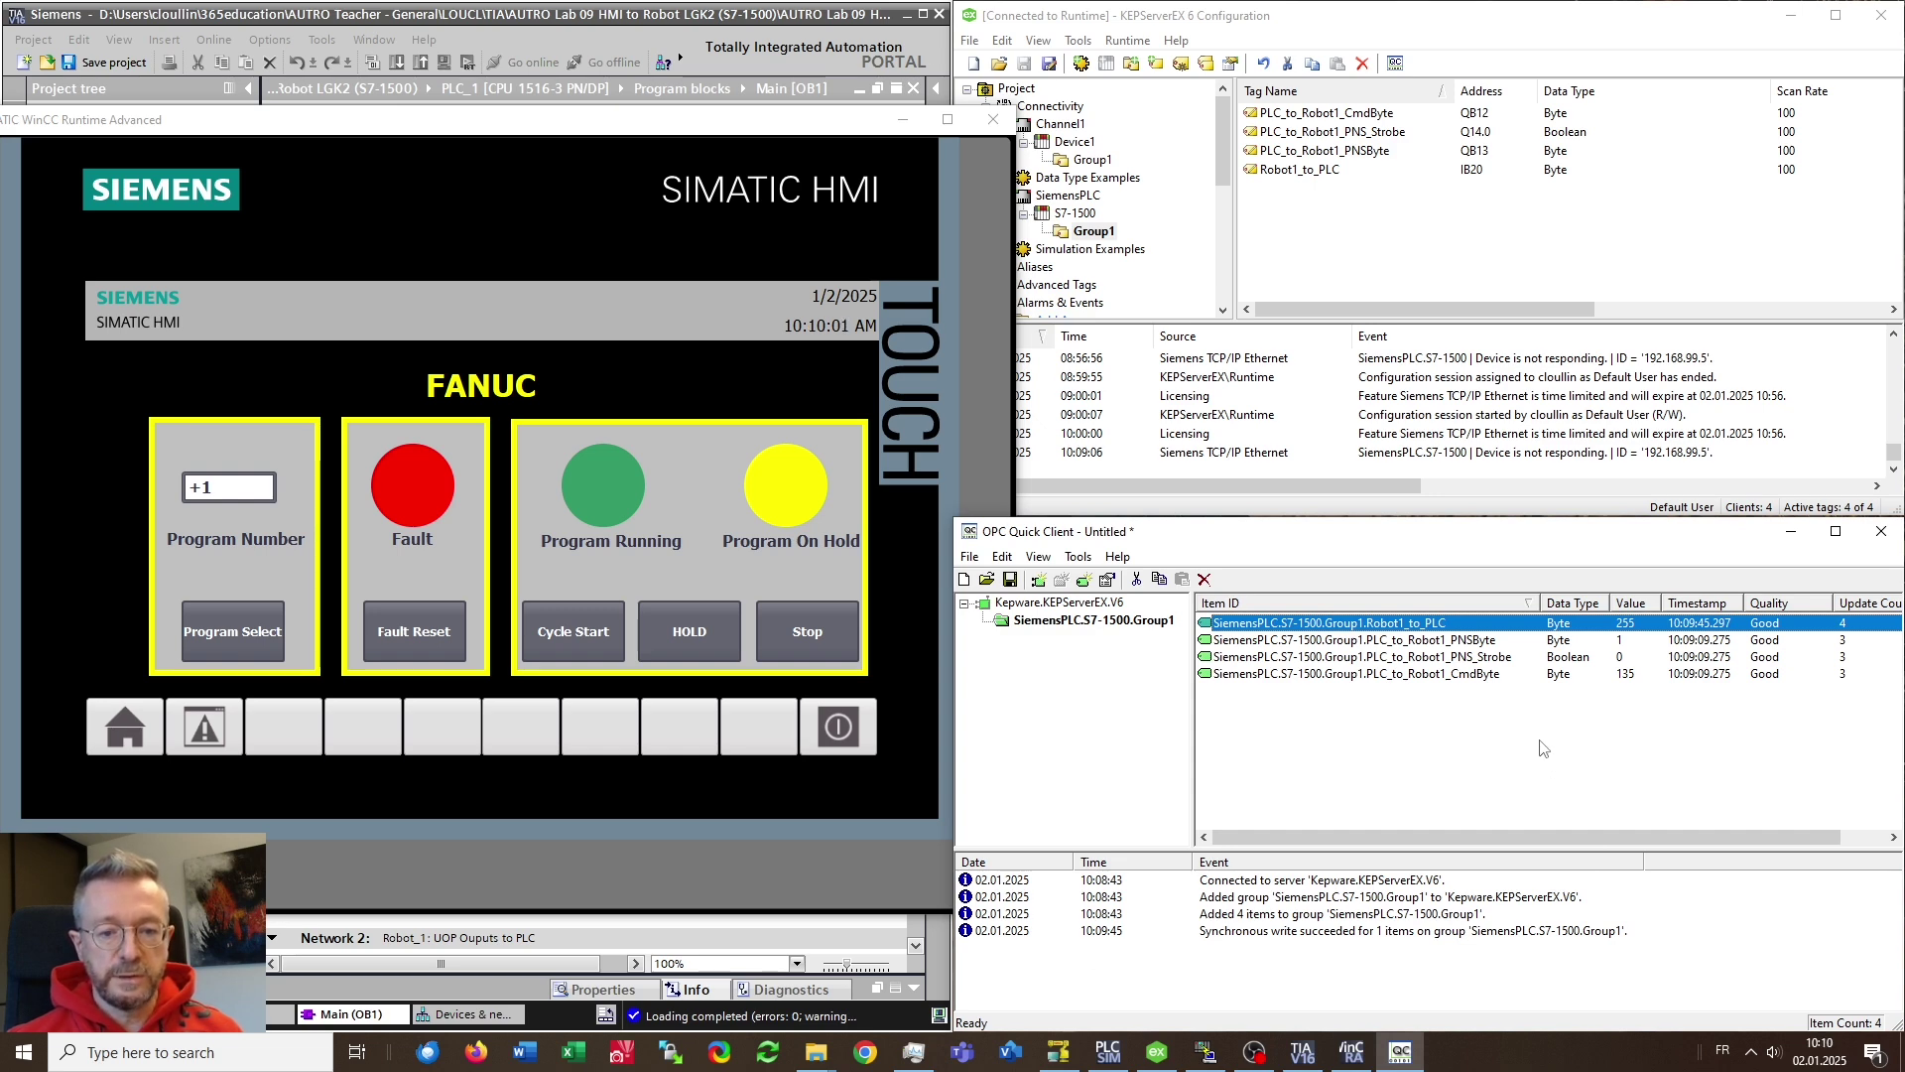
Open Devices & networks and view robot-lgk2's IO controller list without assigning one
{"action": "left_click", "coordinate": [559, 20]}
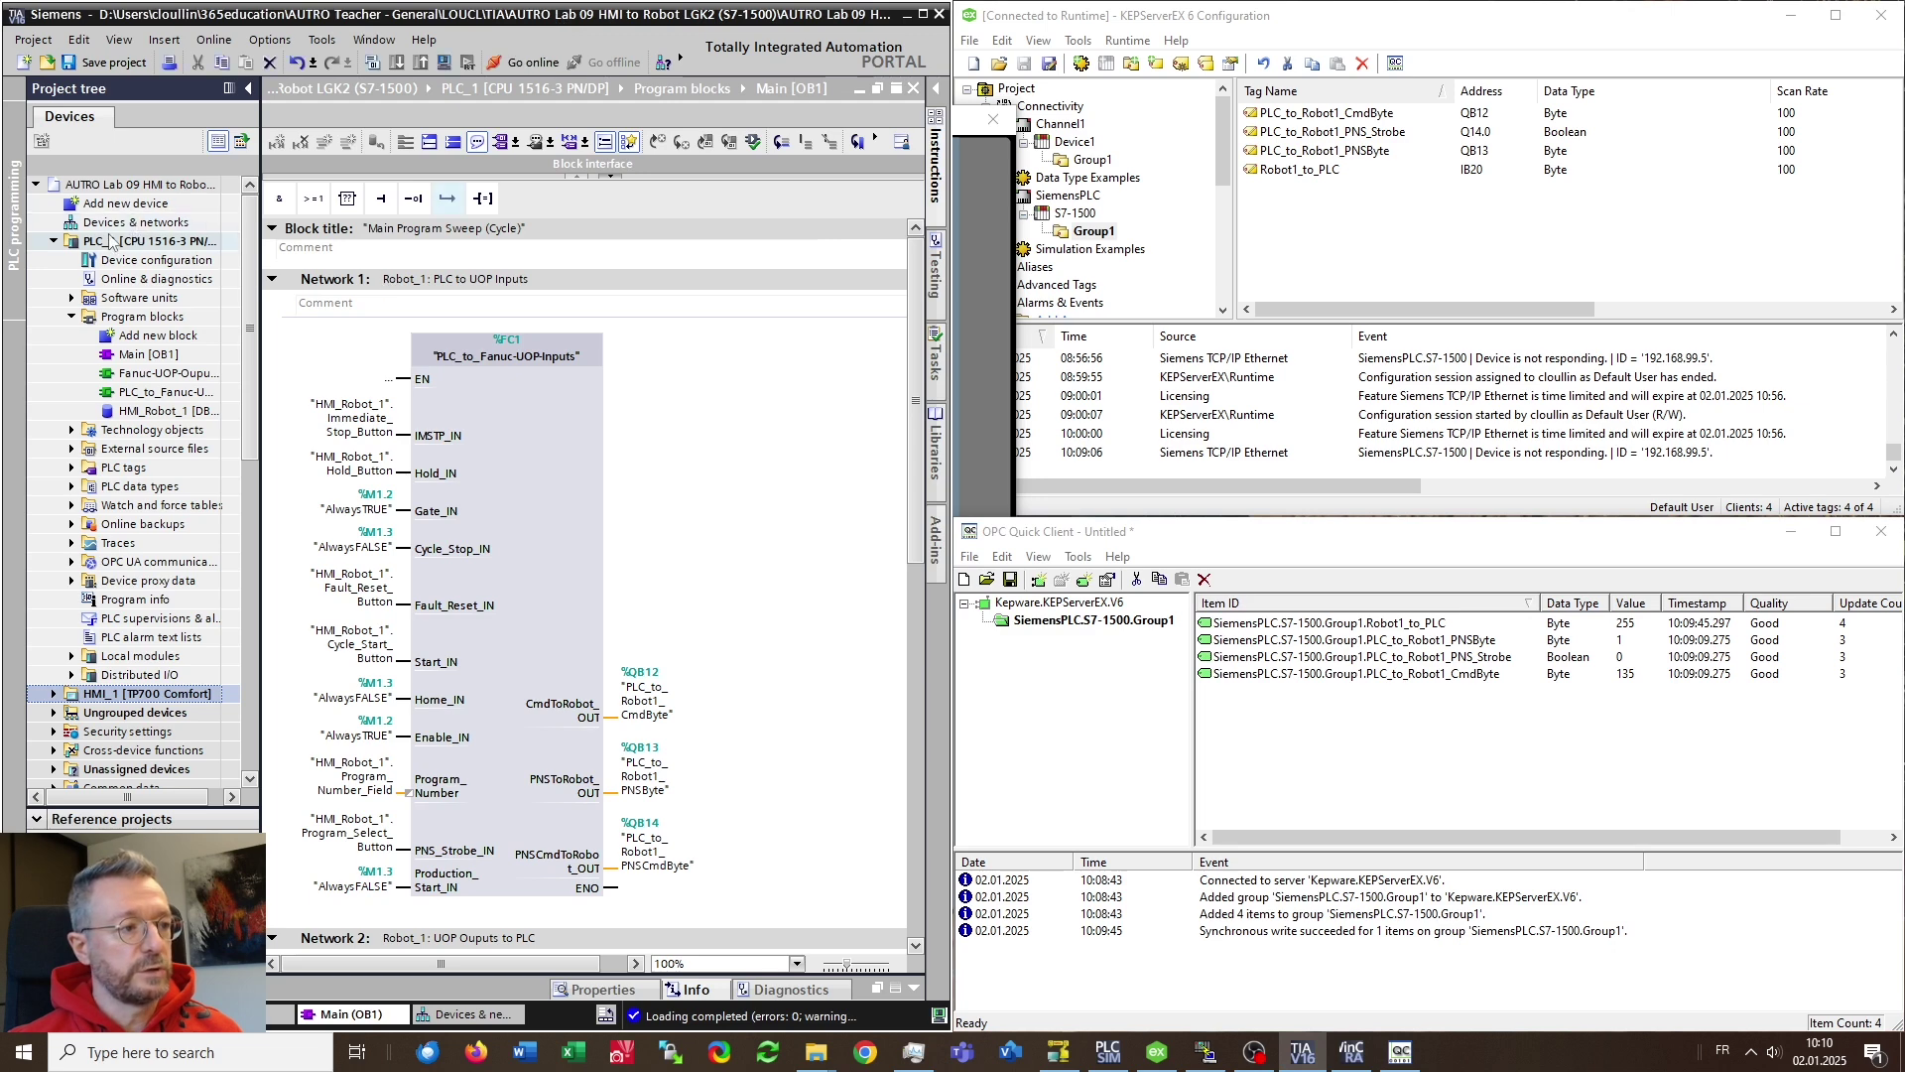
{"action": "left_click", "coordinate": [496, 1014]}
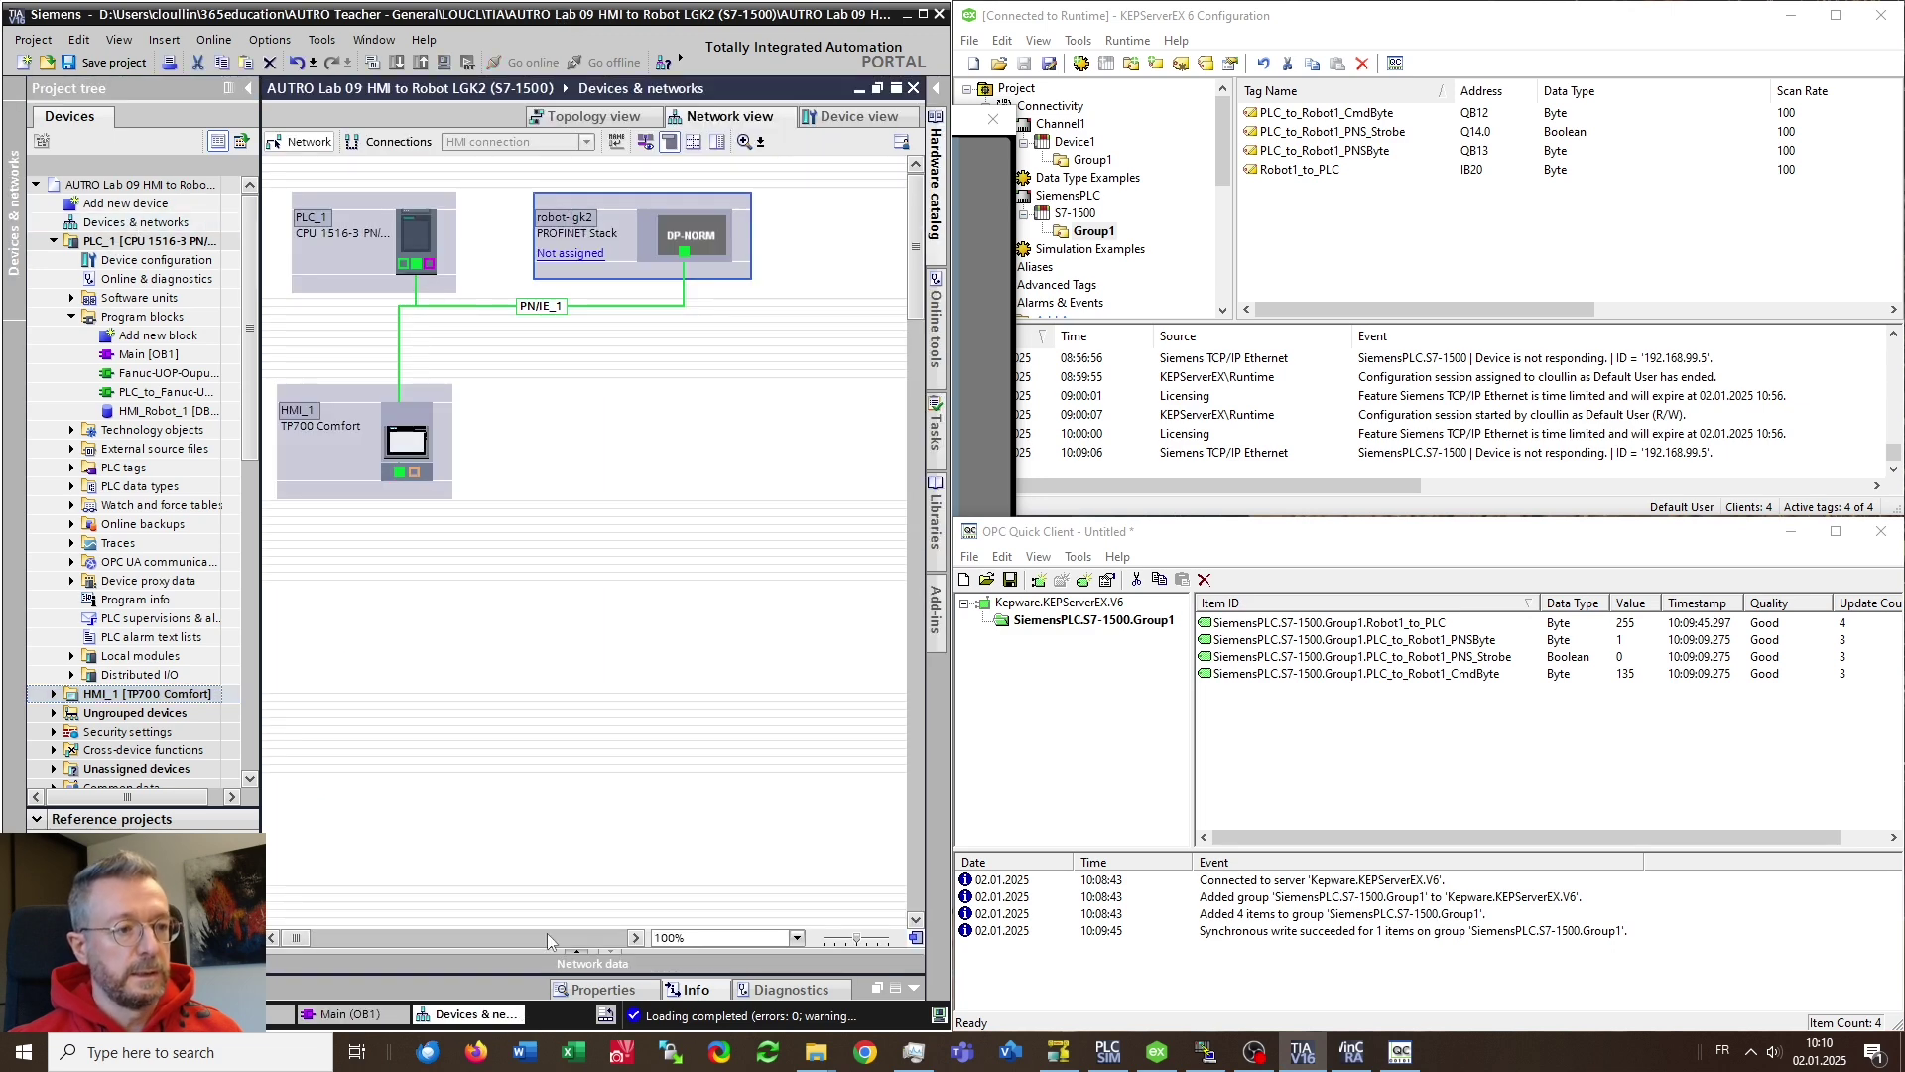
{"action": "right_click", "coordinate": [618, 248]}
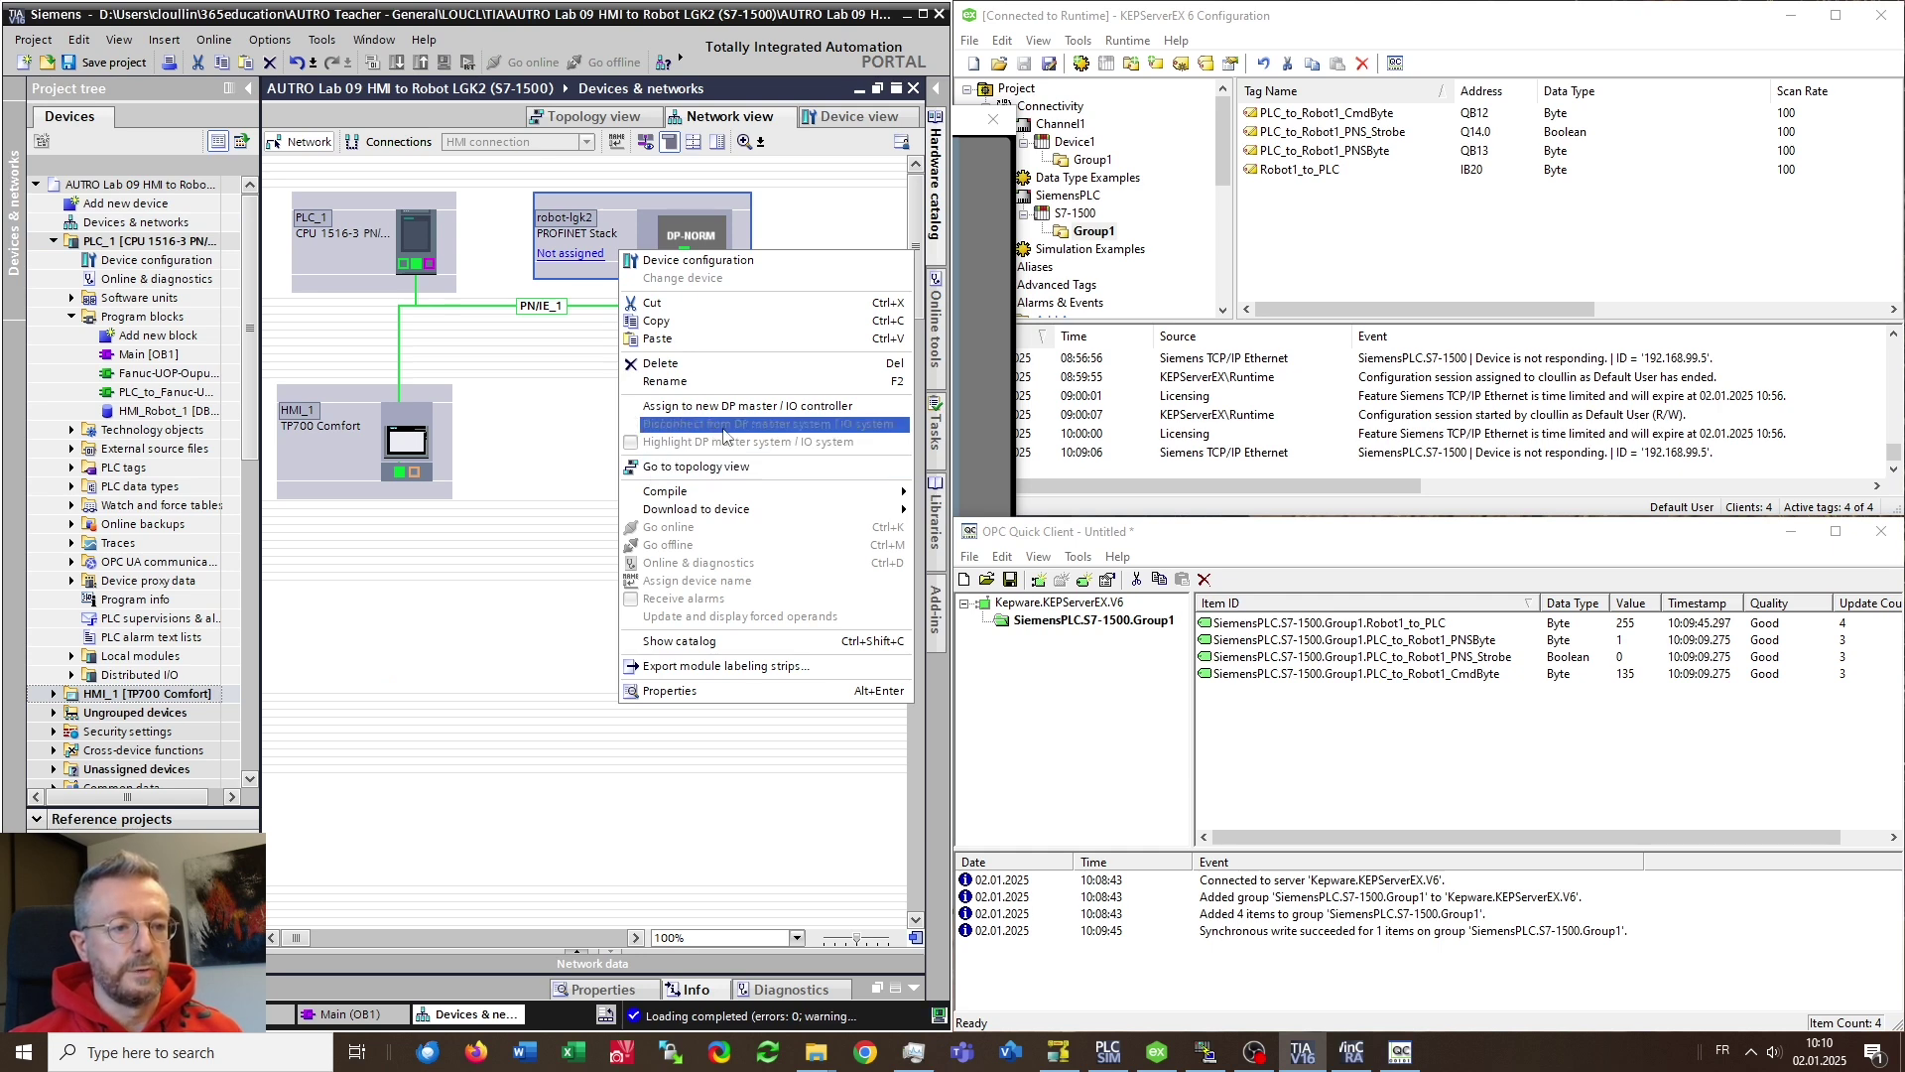
{"action": "right_click", "coordinate": [610, 269]}
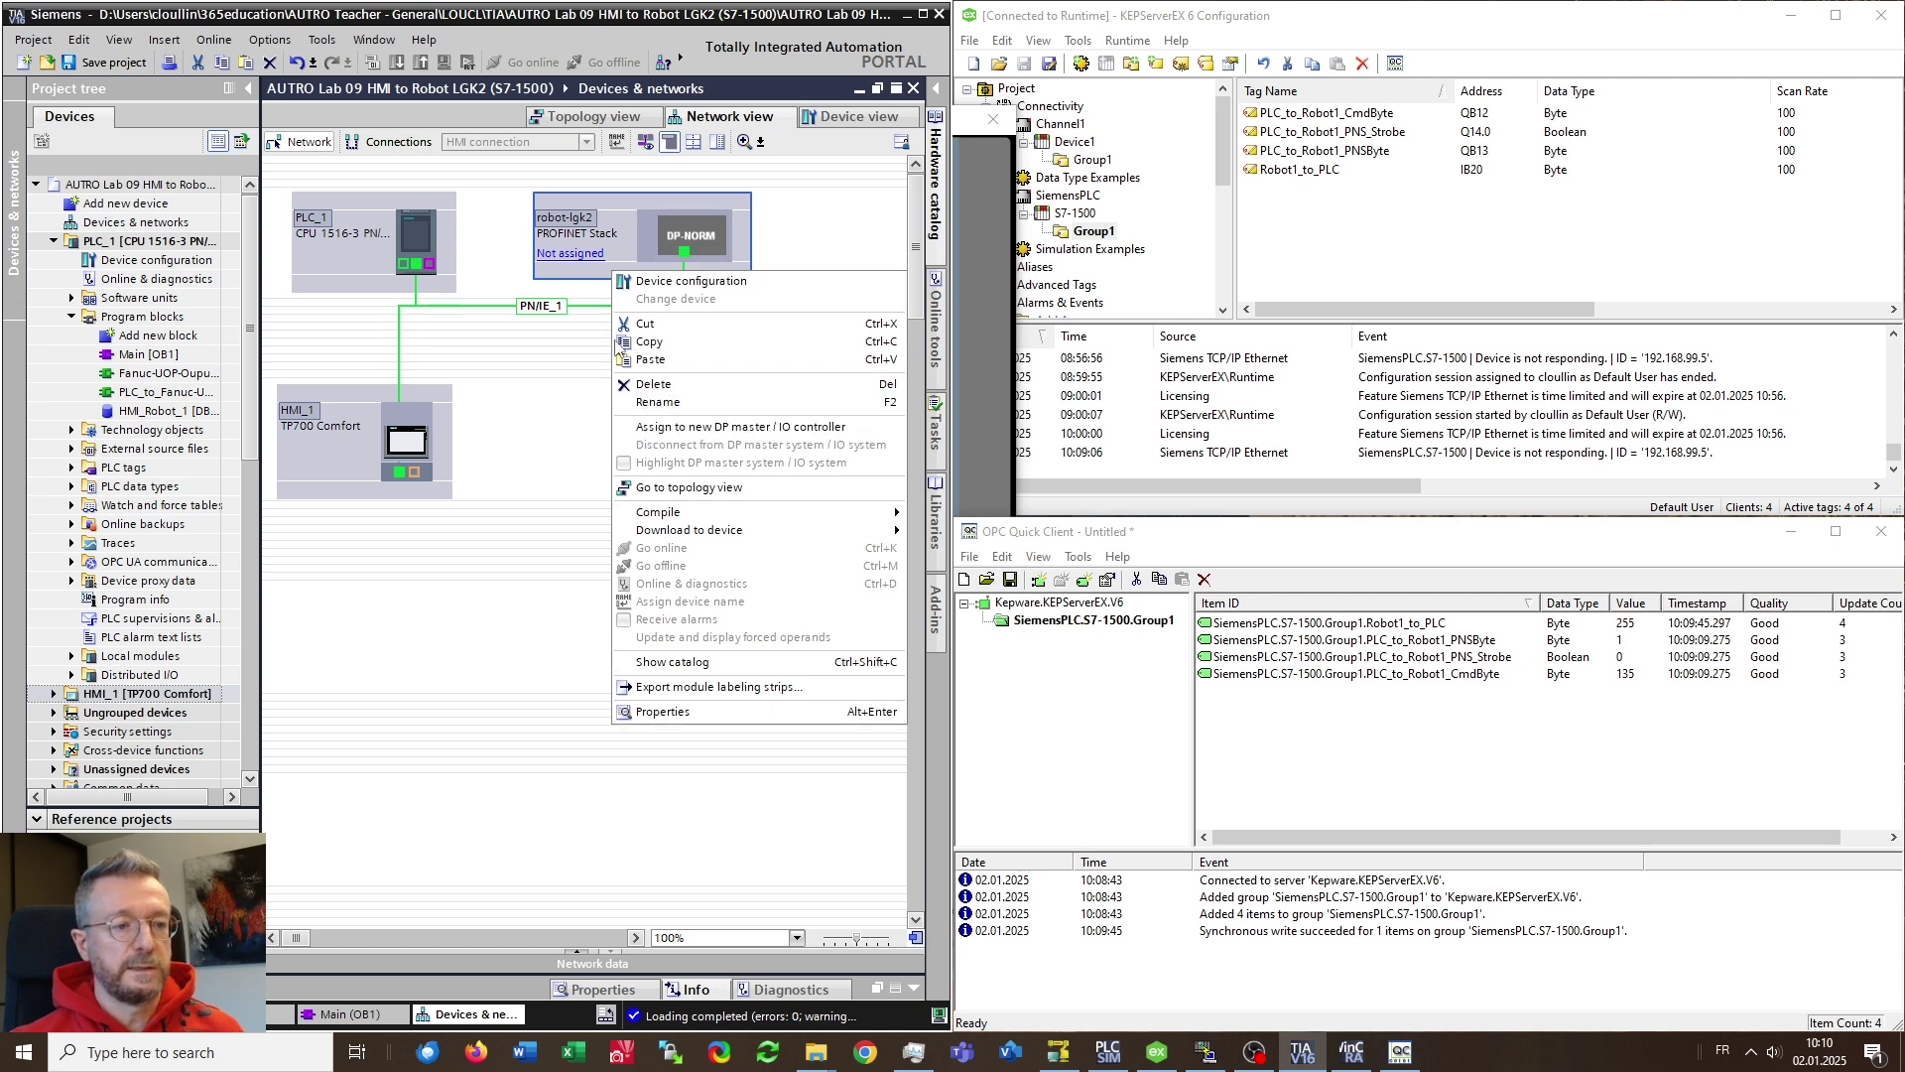
{"action": "left_click", "coordinate": [561, 257]}
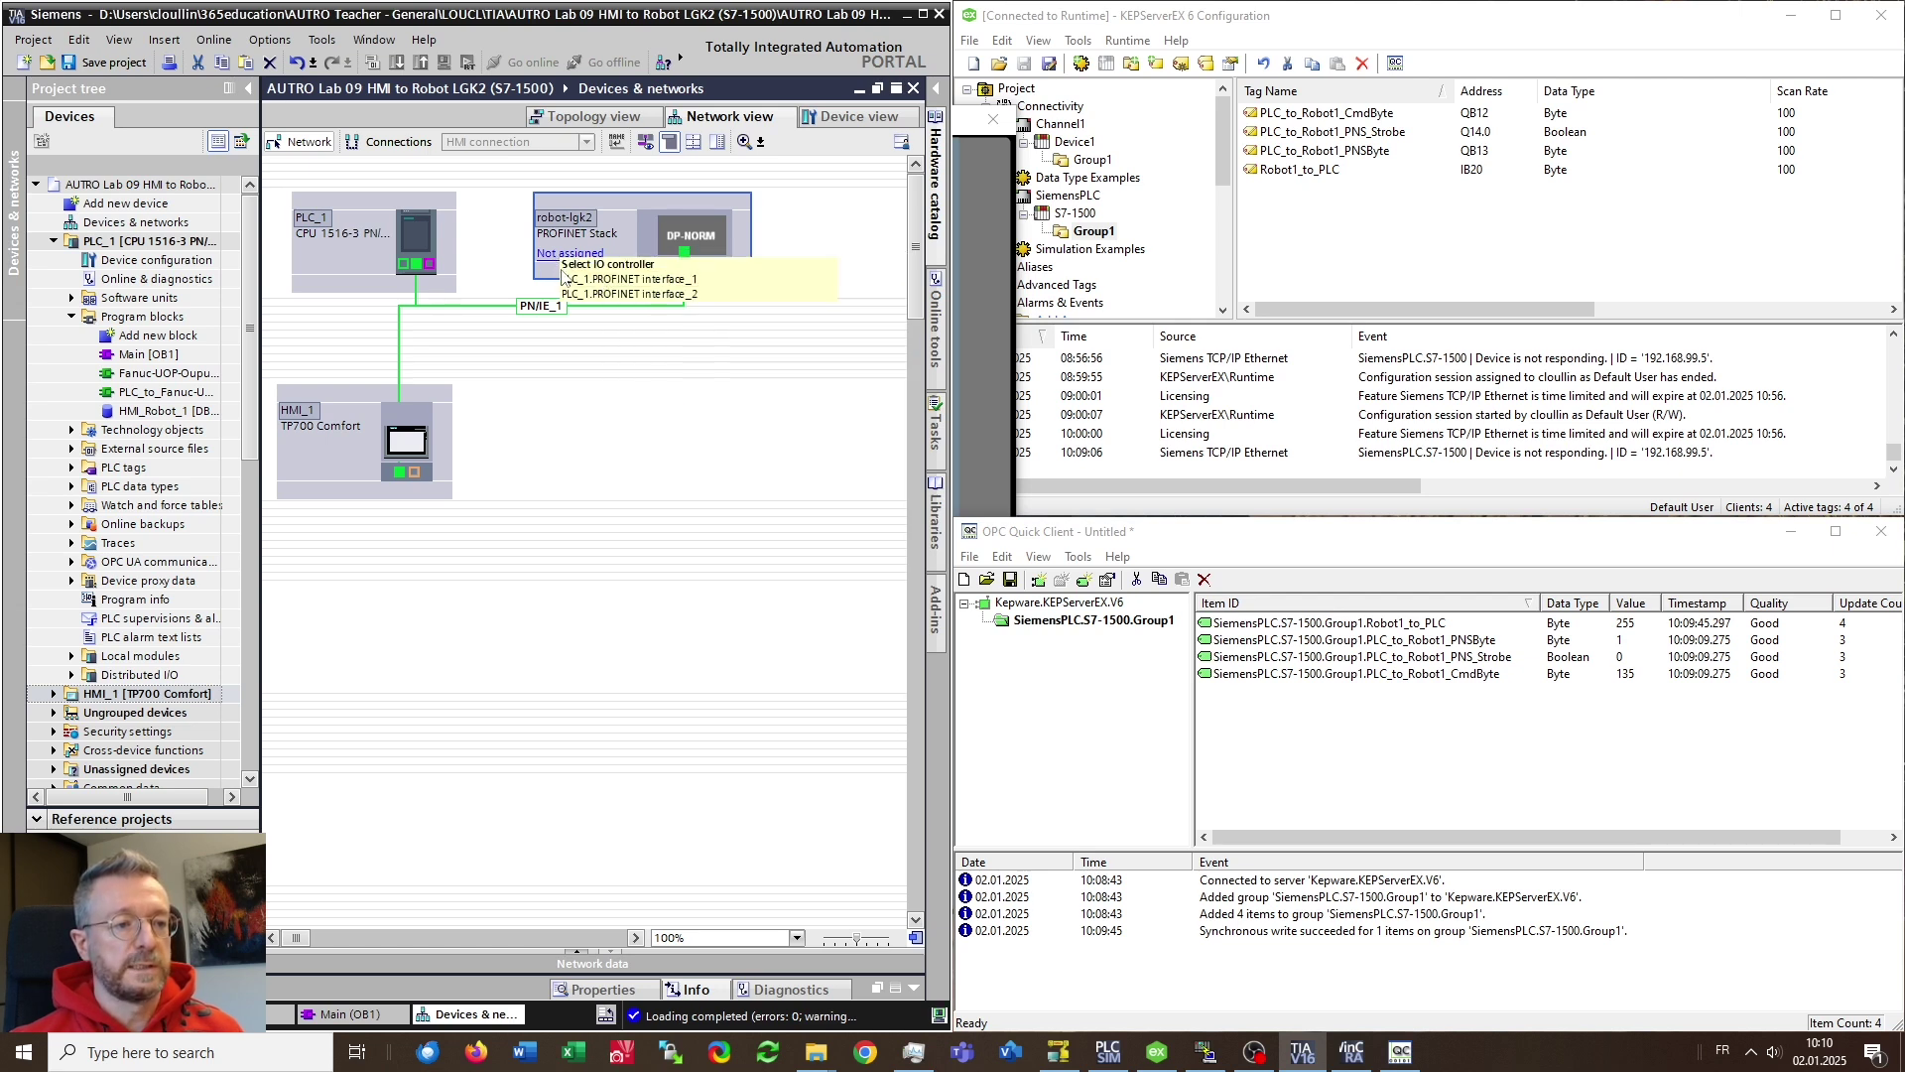
{"action": "left_click", "coordinate": [554, 277]}
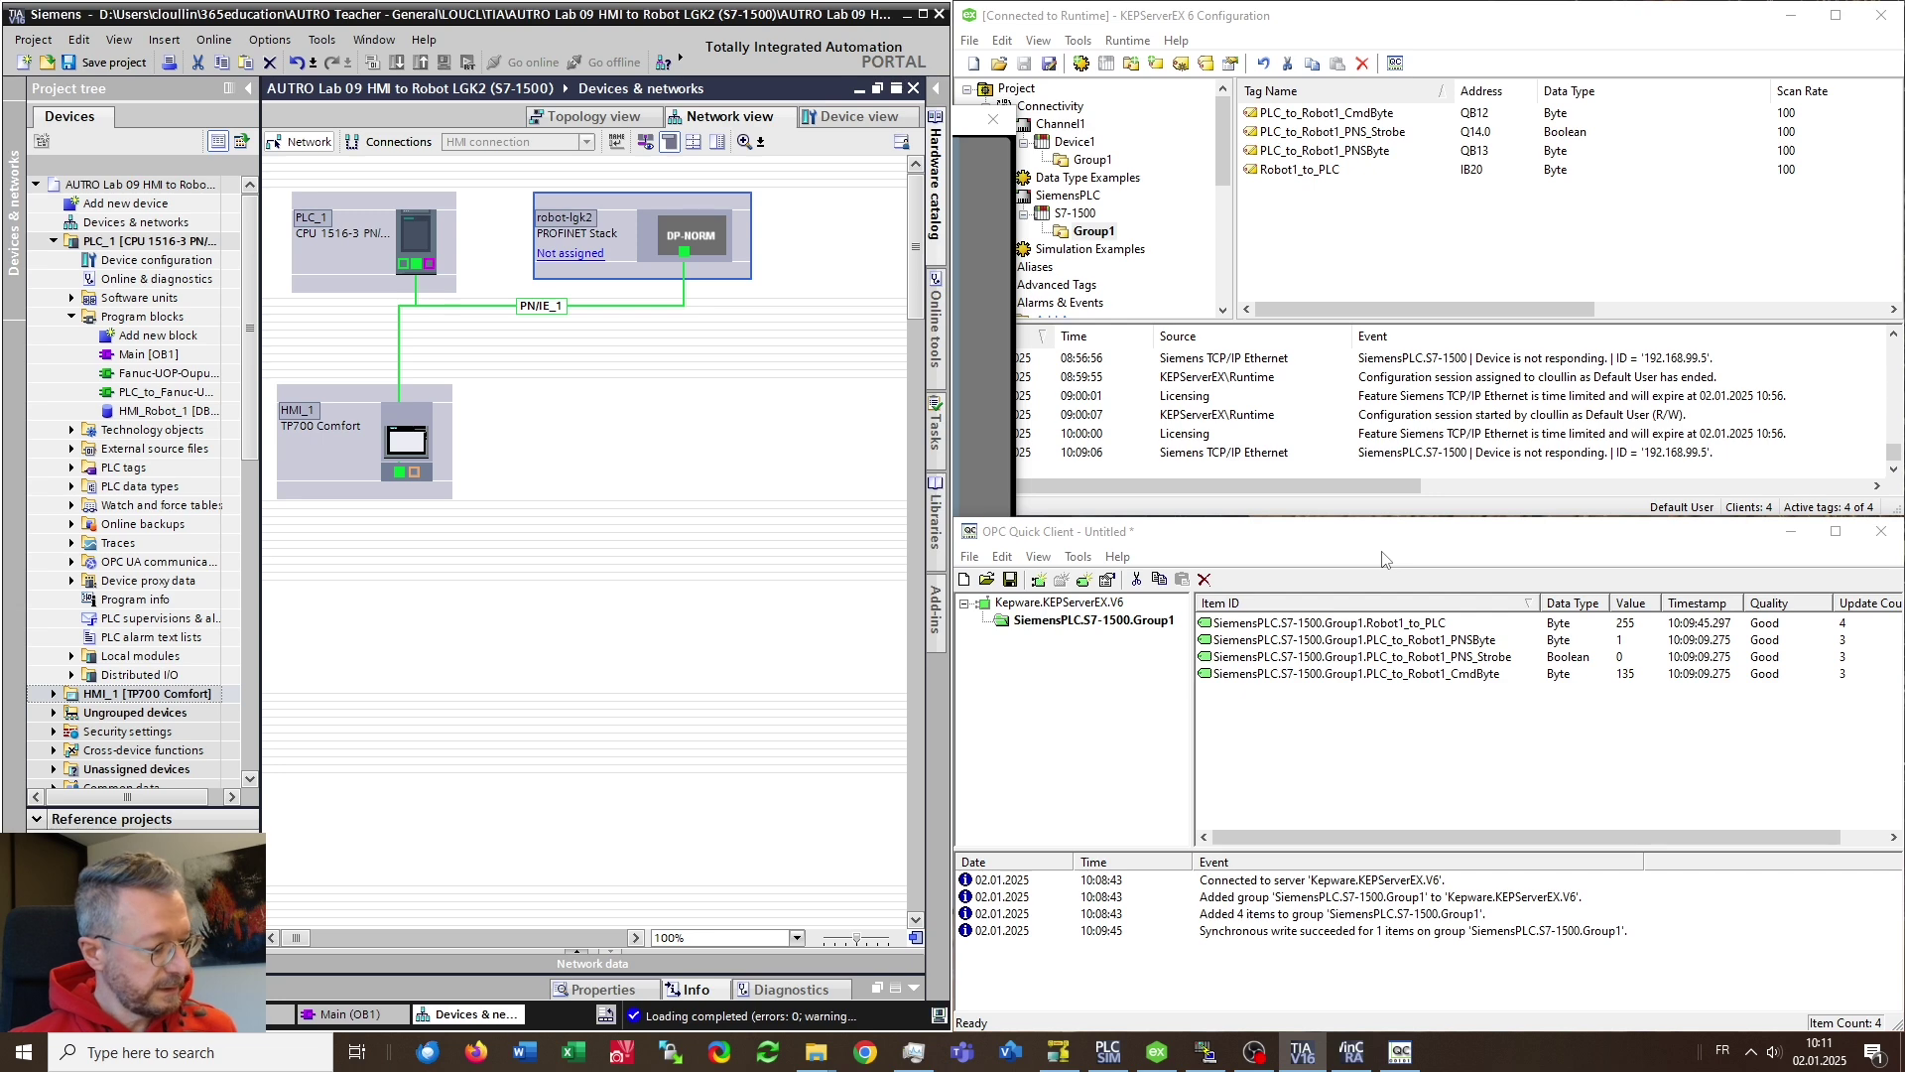
Minimize OPC Quick Client and KEPServerEX, and bring ROBOGUIDE to the front
{"action": "left_click", "coordinate": [1790, 532]}
{"action": "left_click", "coordinate": [1791, 15]}
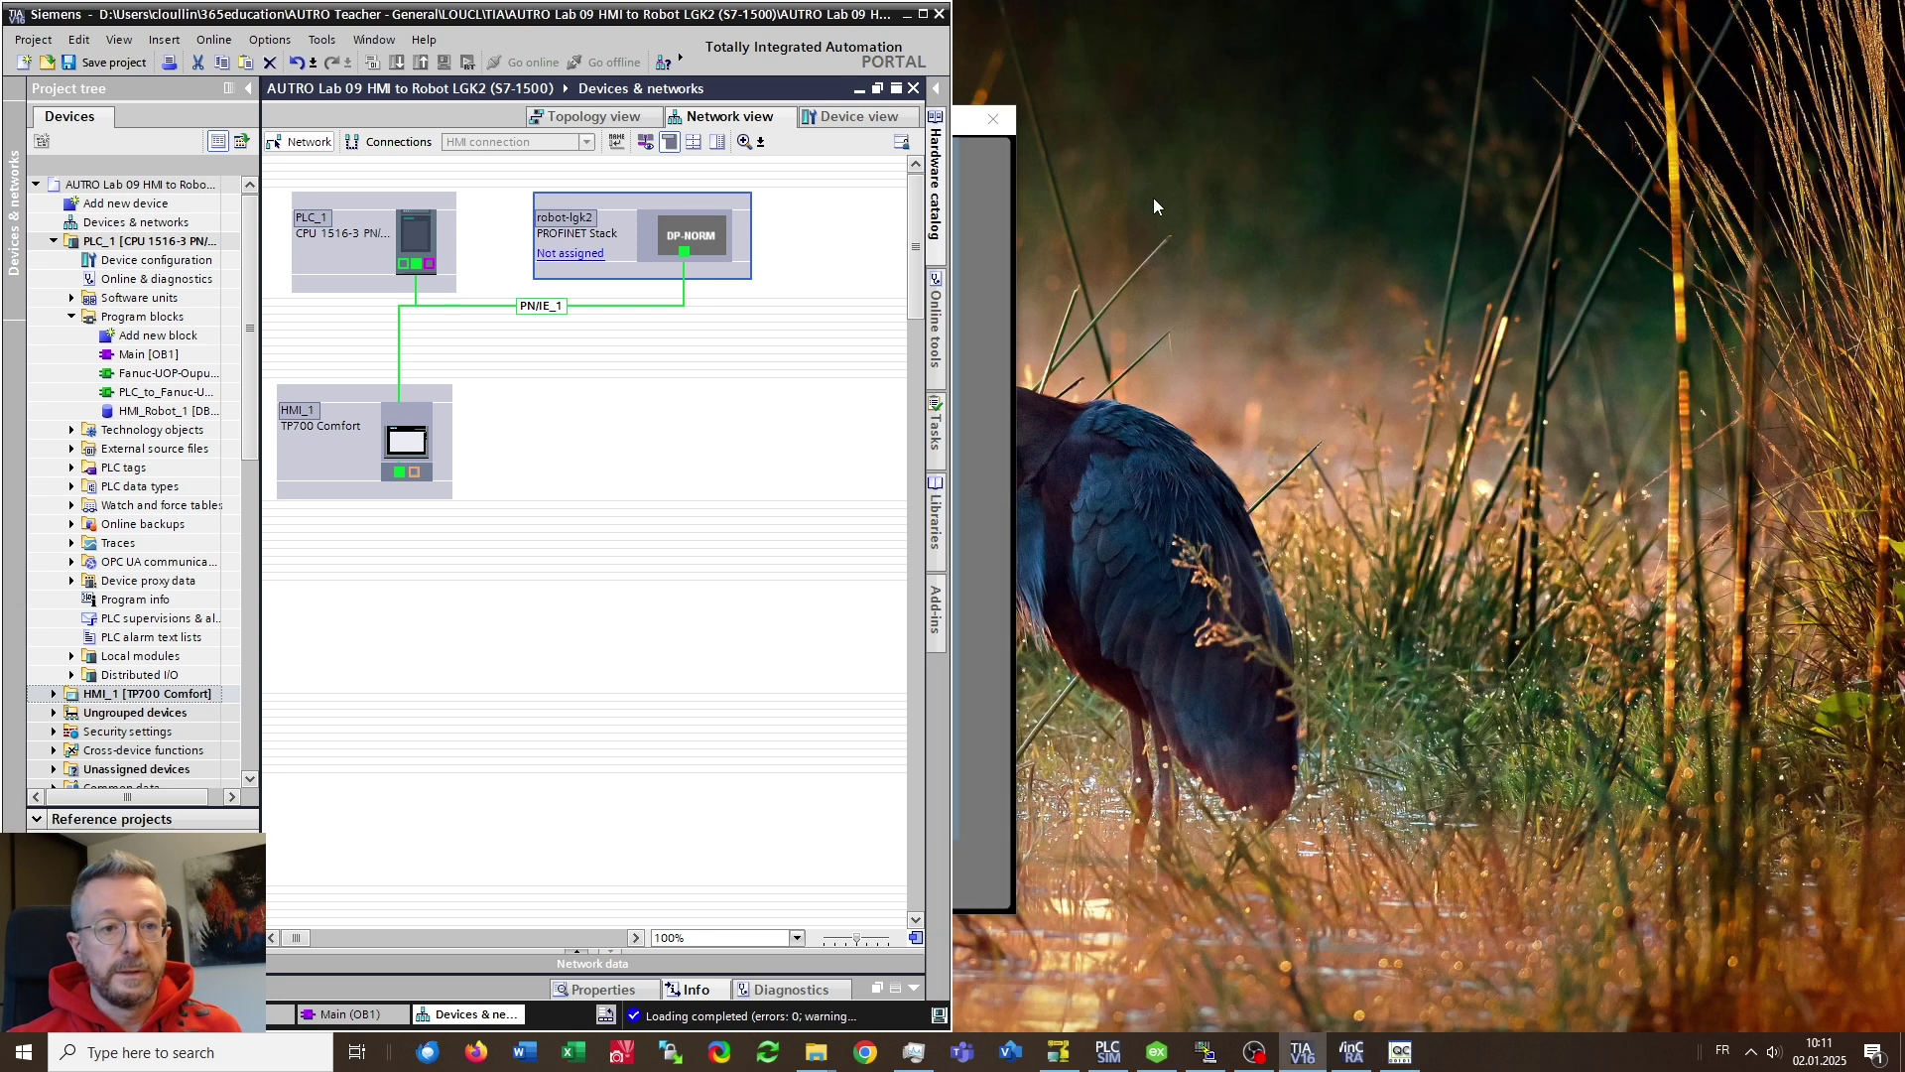
{"action": "left_click", "coordinate": [1061, 1057]}
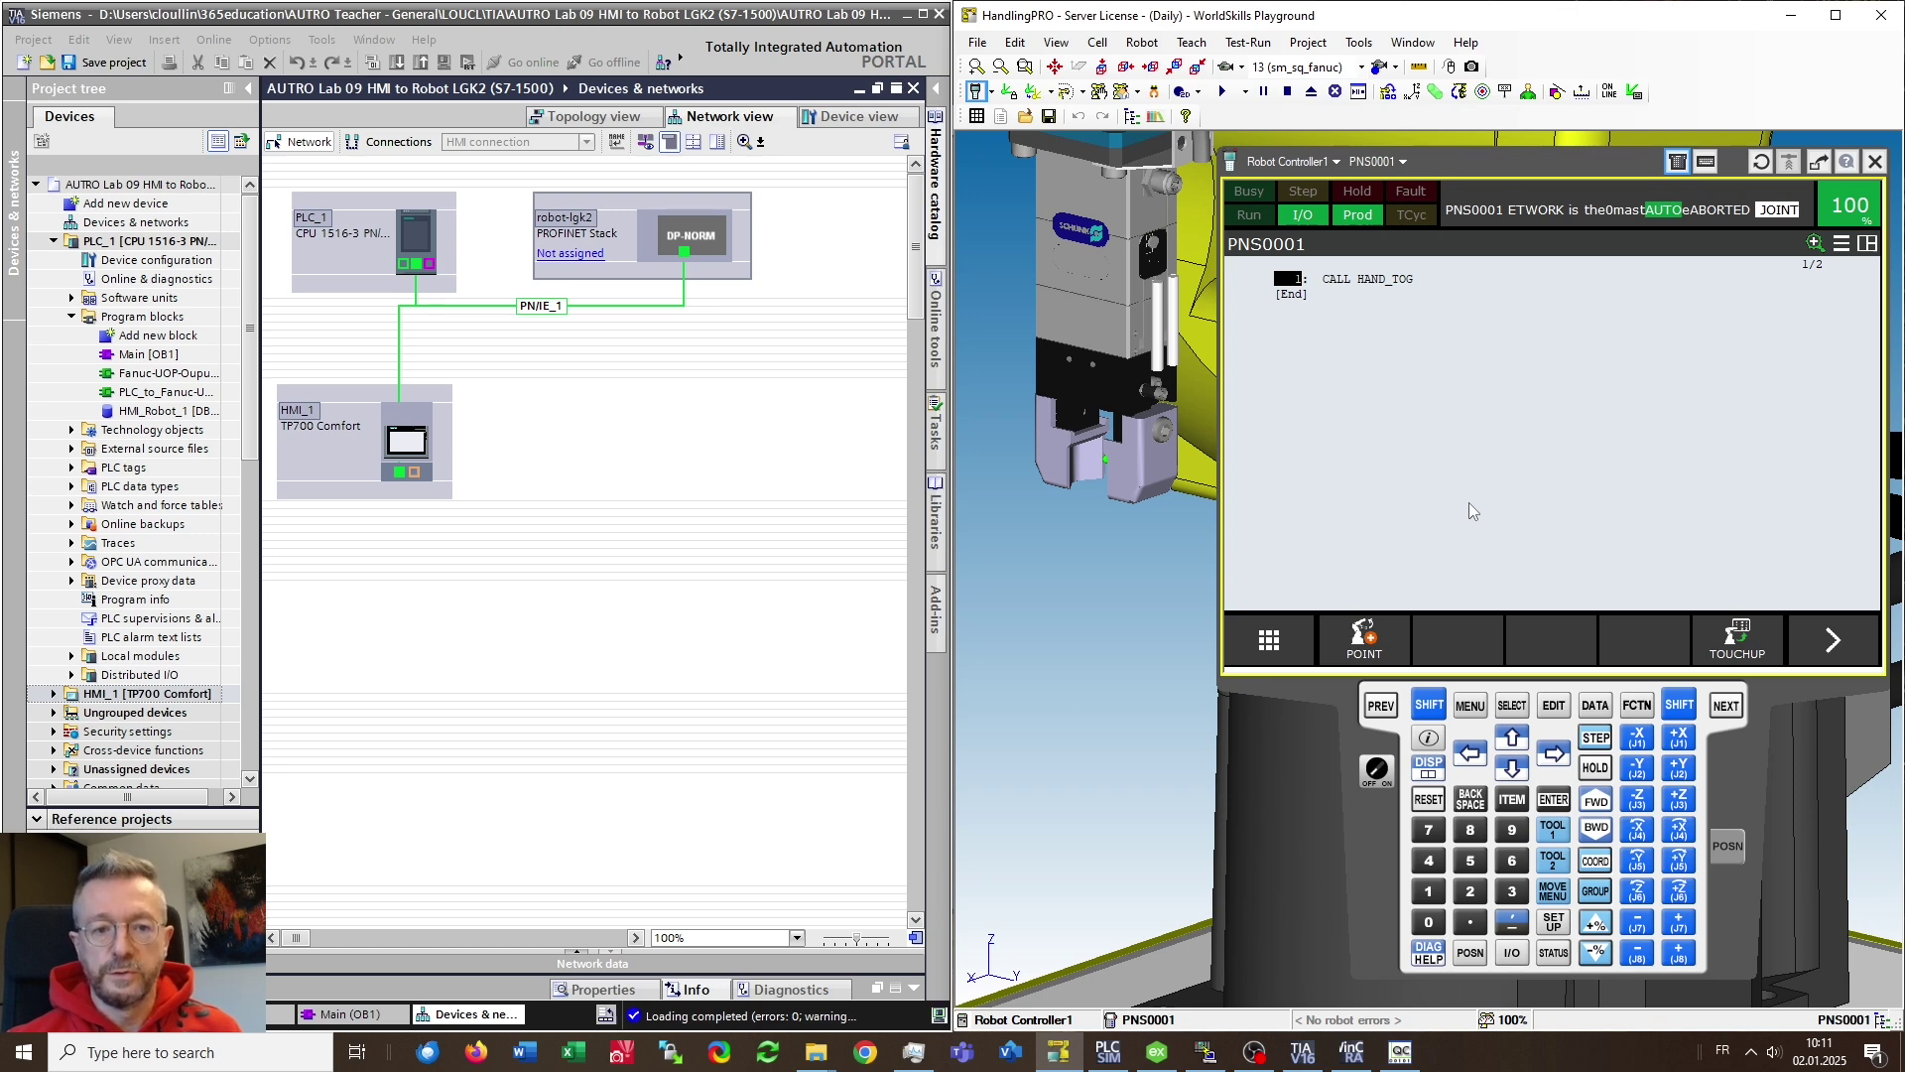
View the pendant's UOP output UO 1–20 and input UI 1–18 configuration on rack 100, slot 1
{"action": "left_click", "coordinate": [1471, 707]}
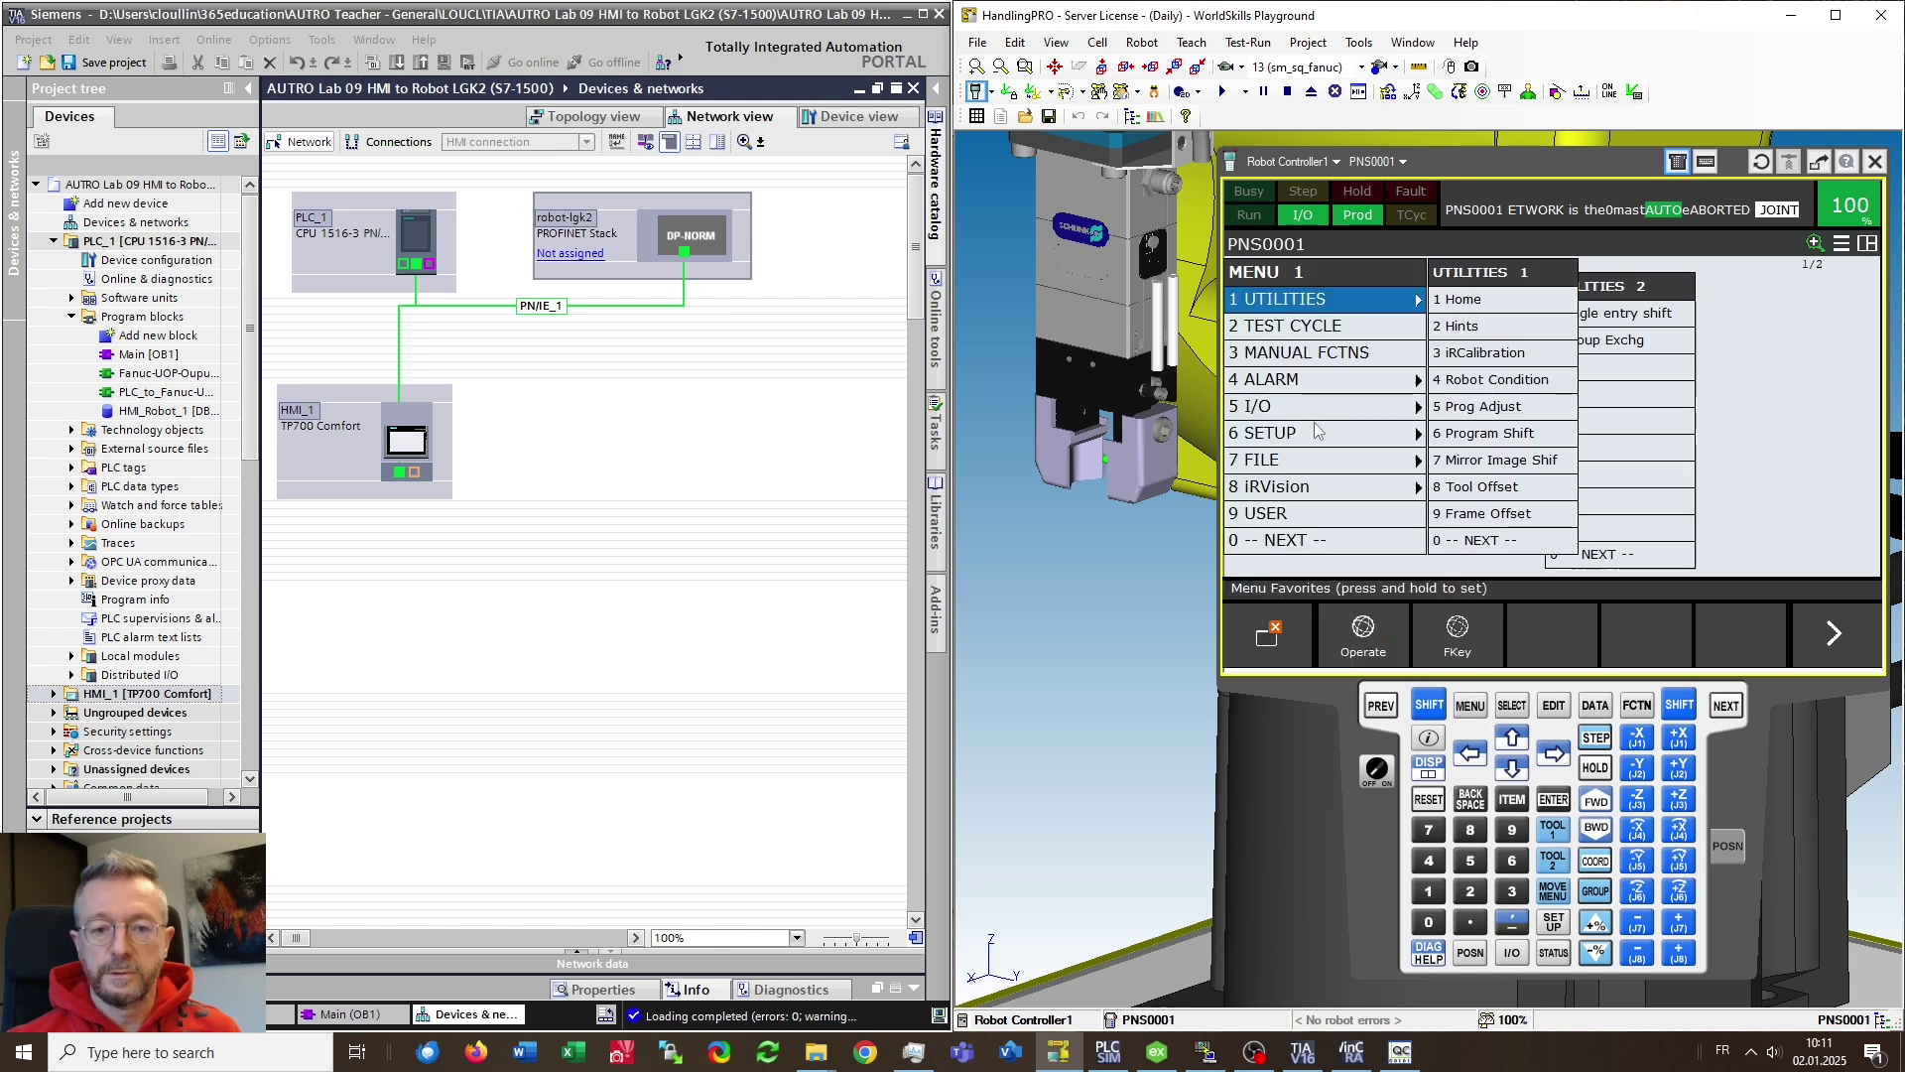
{"action": "left_click", "coordinate": [1328, 414]}
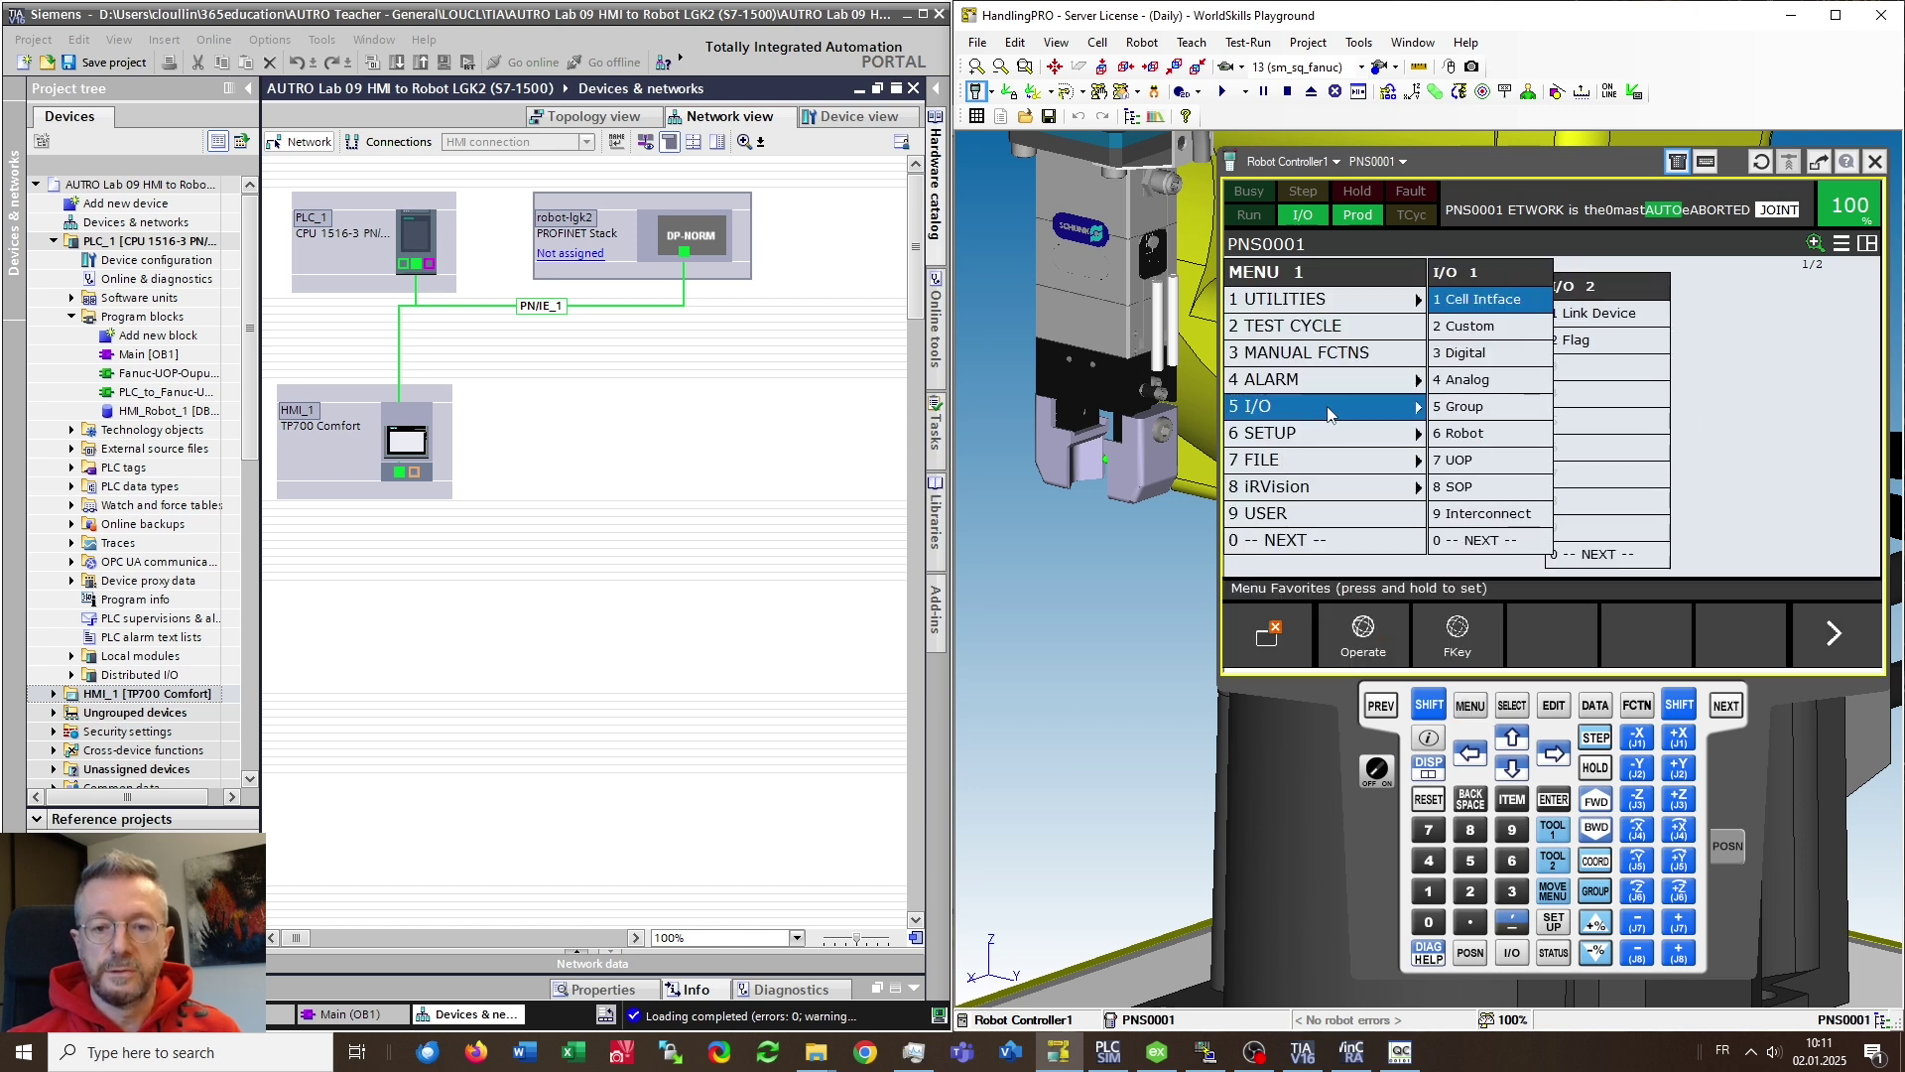
{"action": "left_click", "coordinate": [1493, 462]}
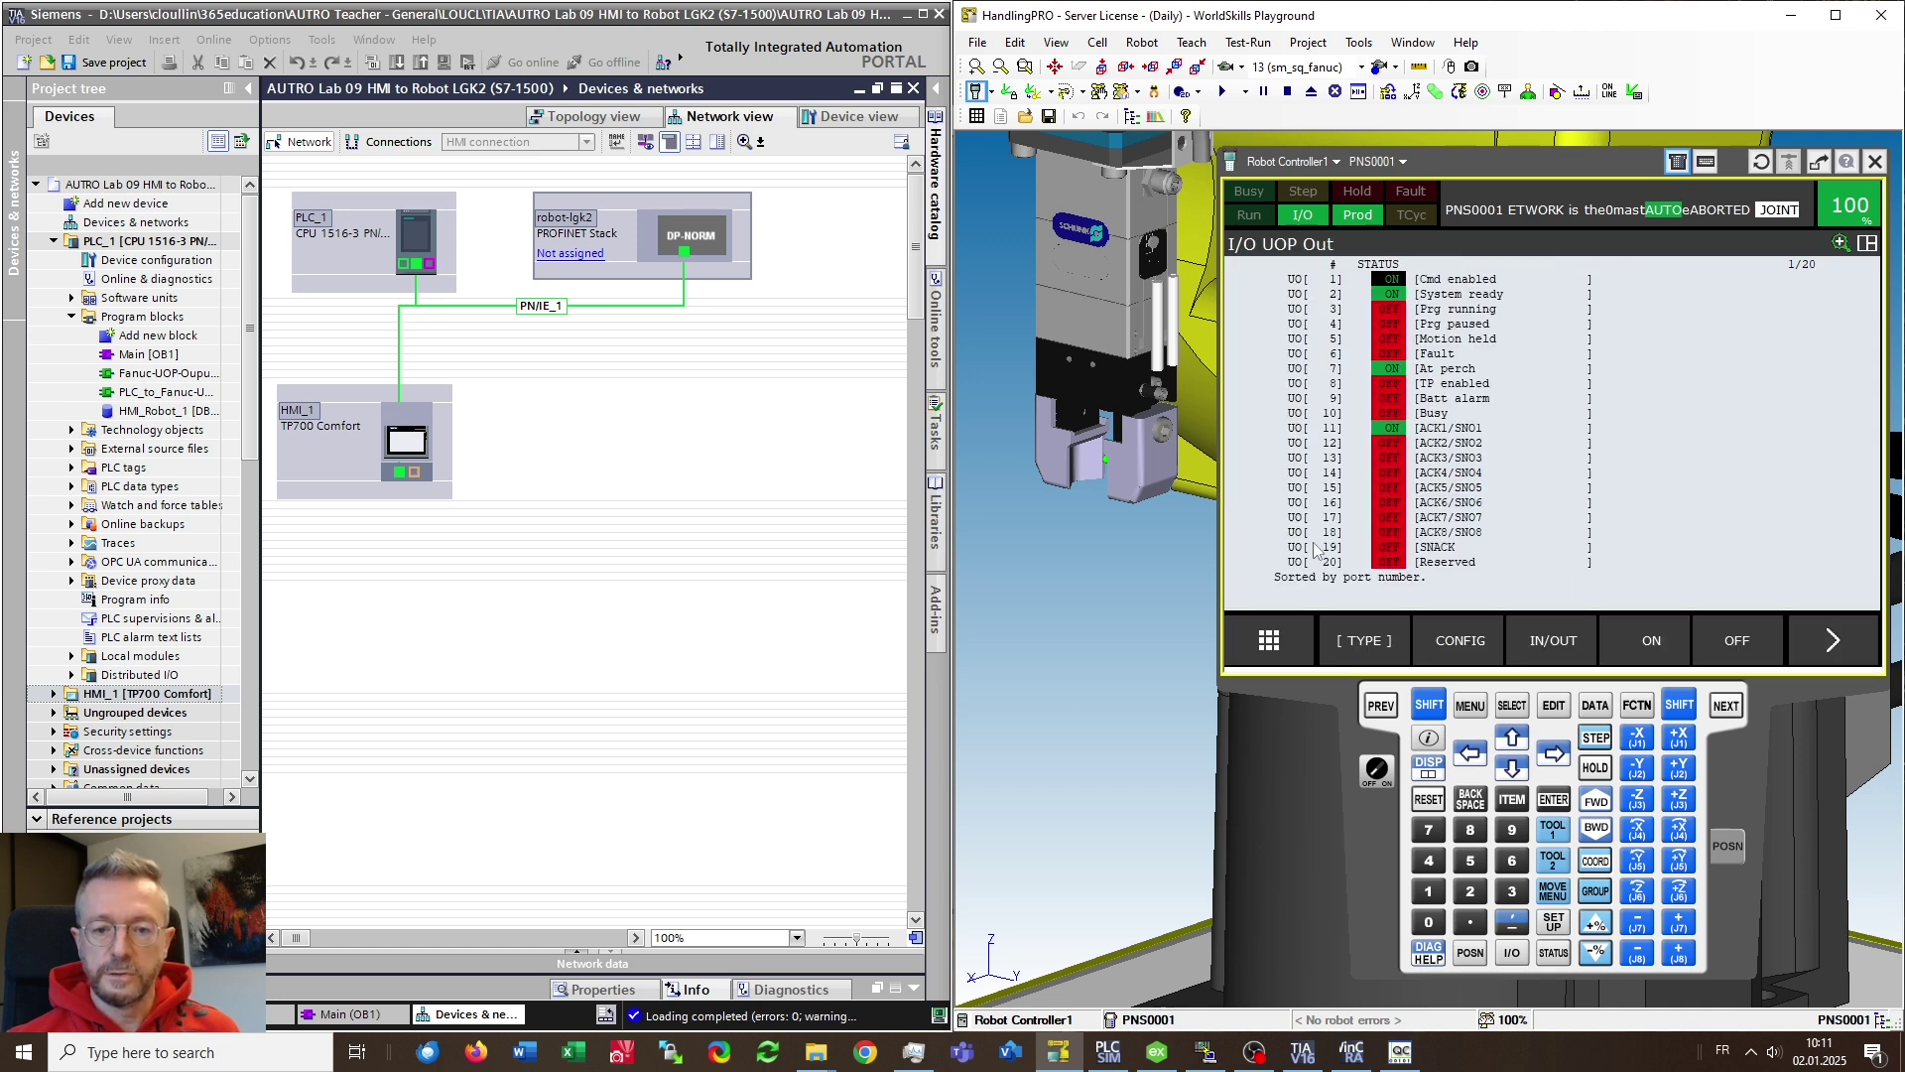
{"action": "left_click", "coordinate": [1457, 642]}
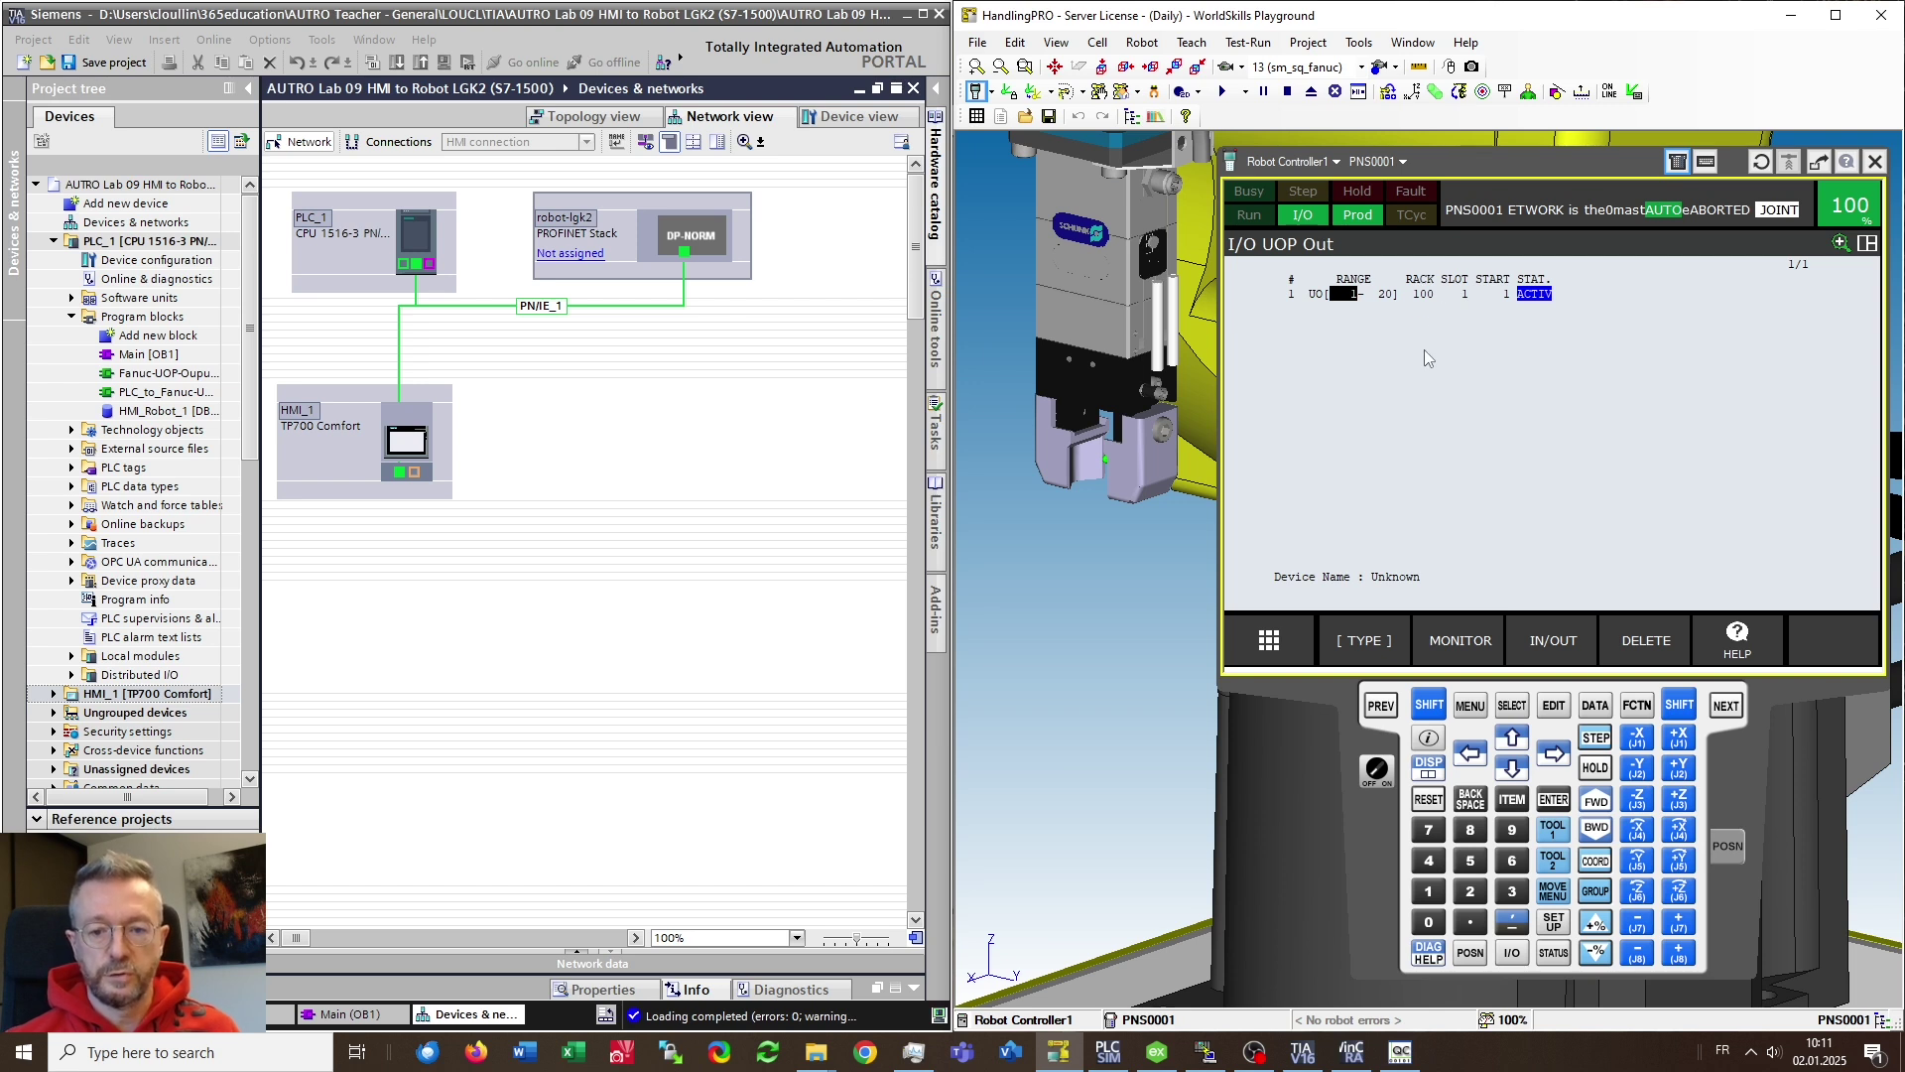
{"action": "left_click", "coordinate": [1554, 647]}
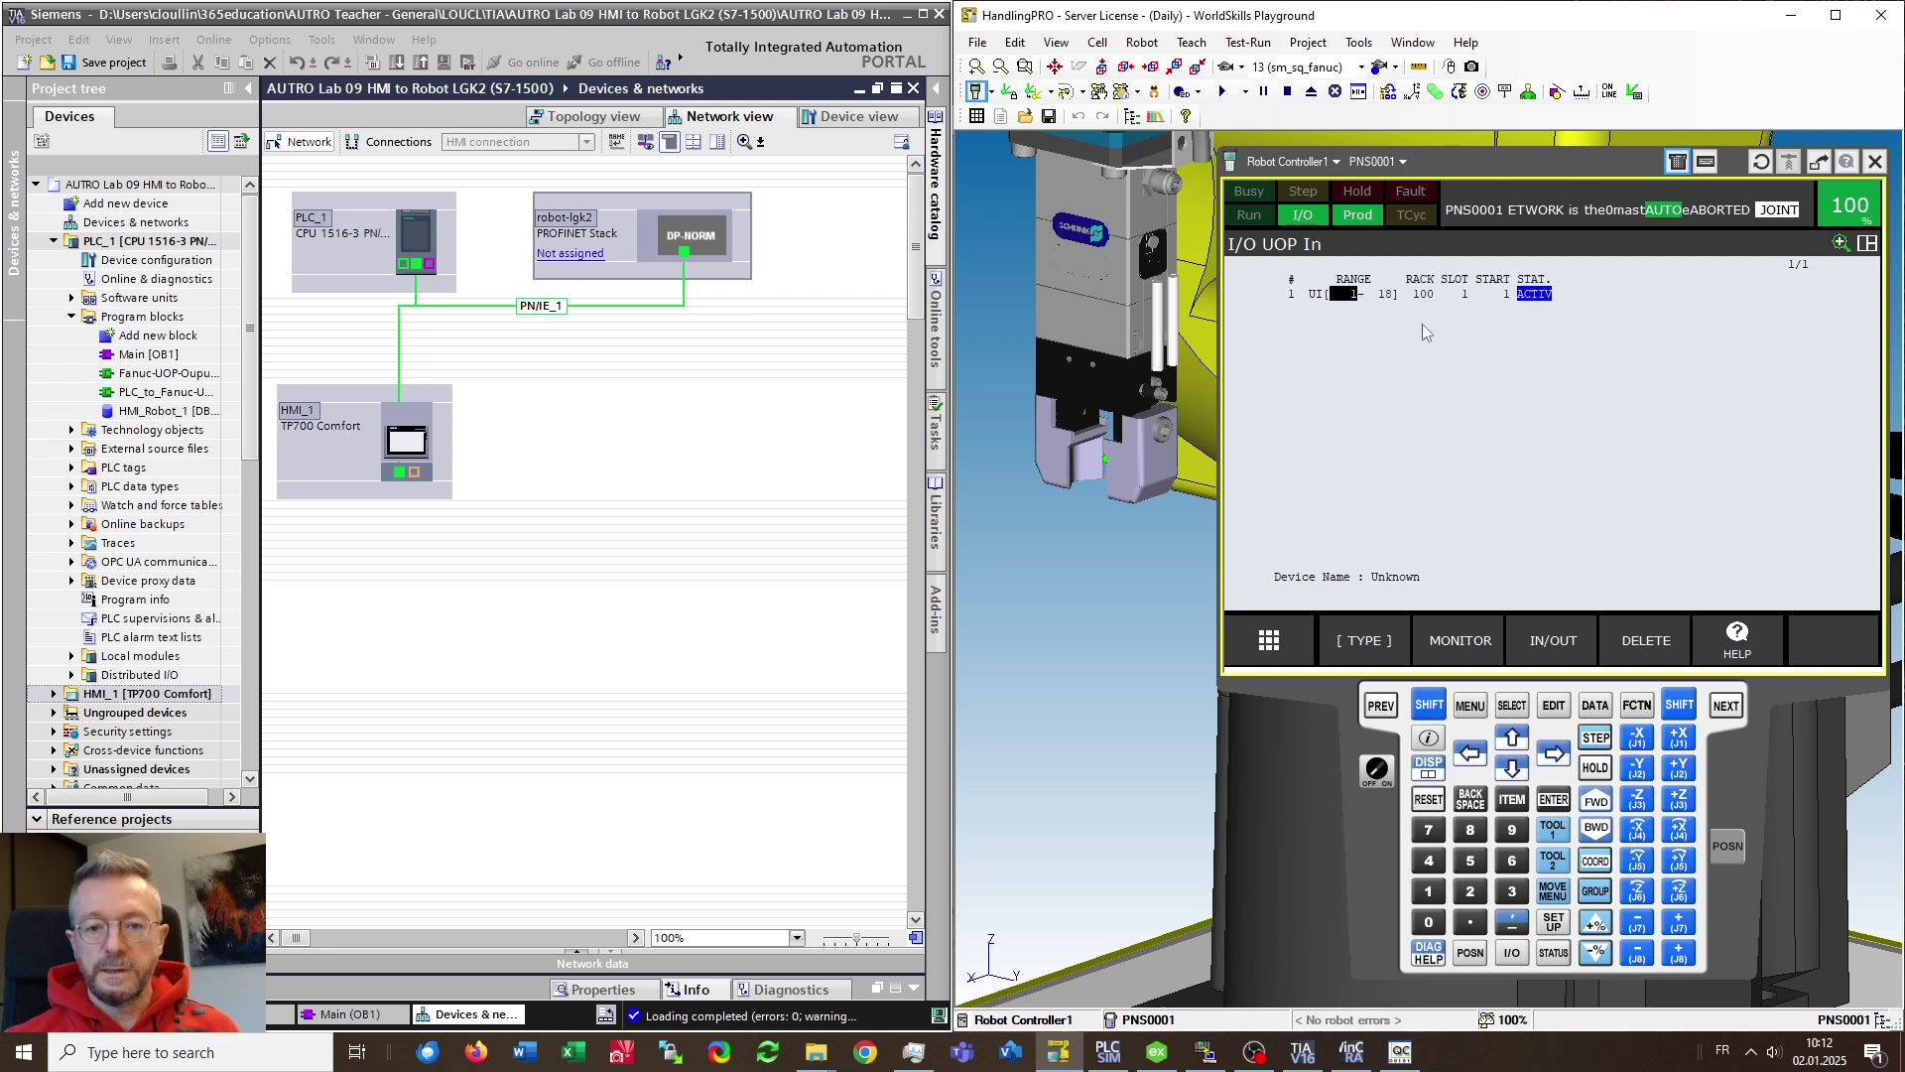
{"action": "left_click", "coordinate": [1469, 707]}
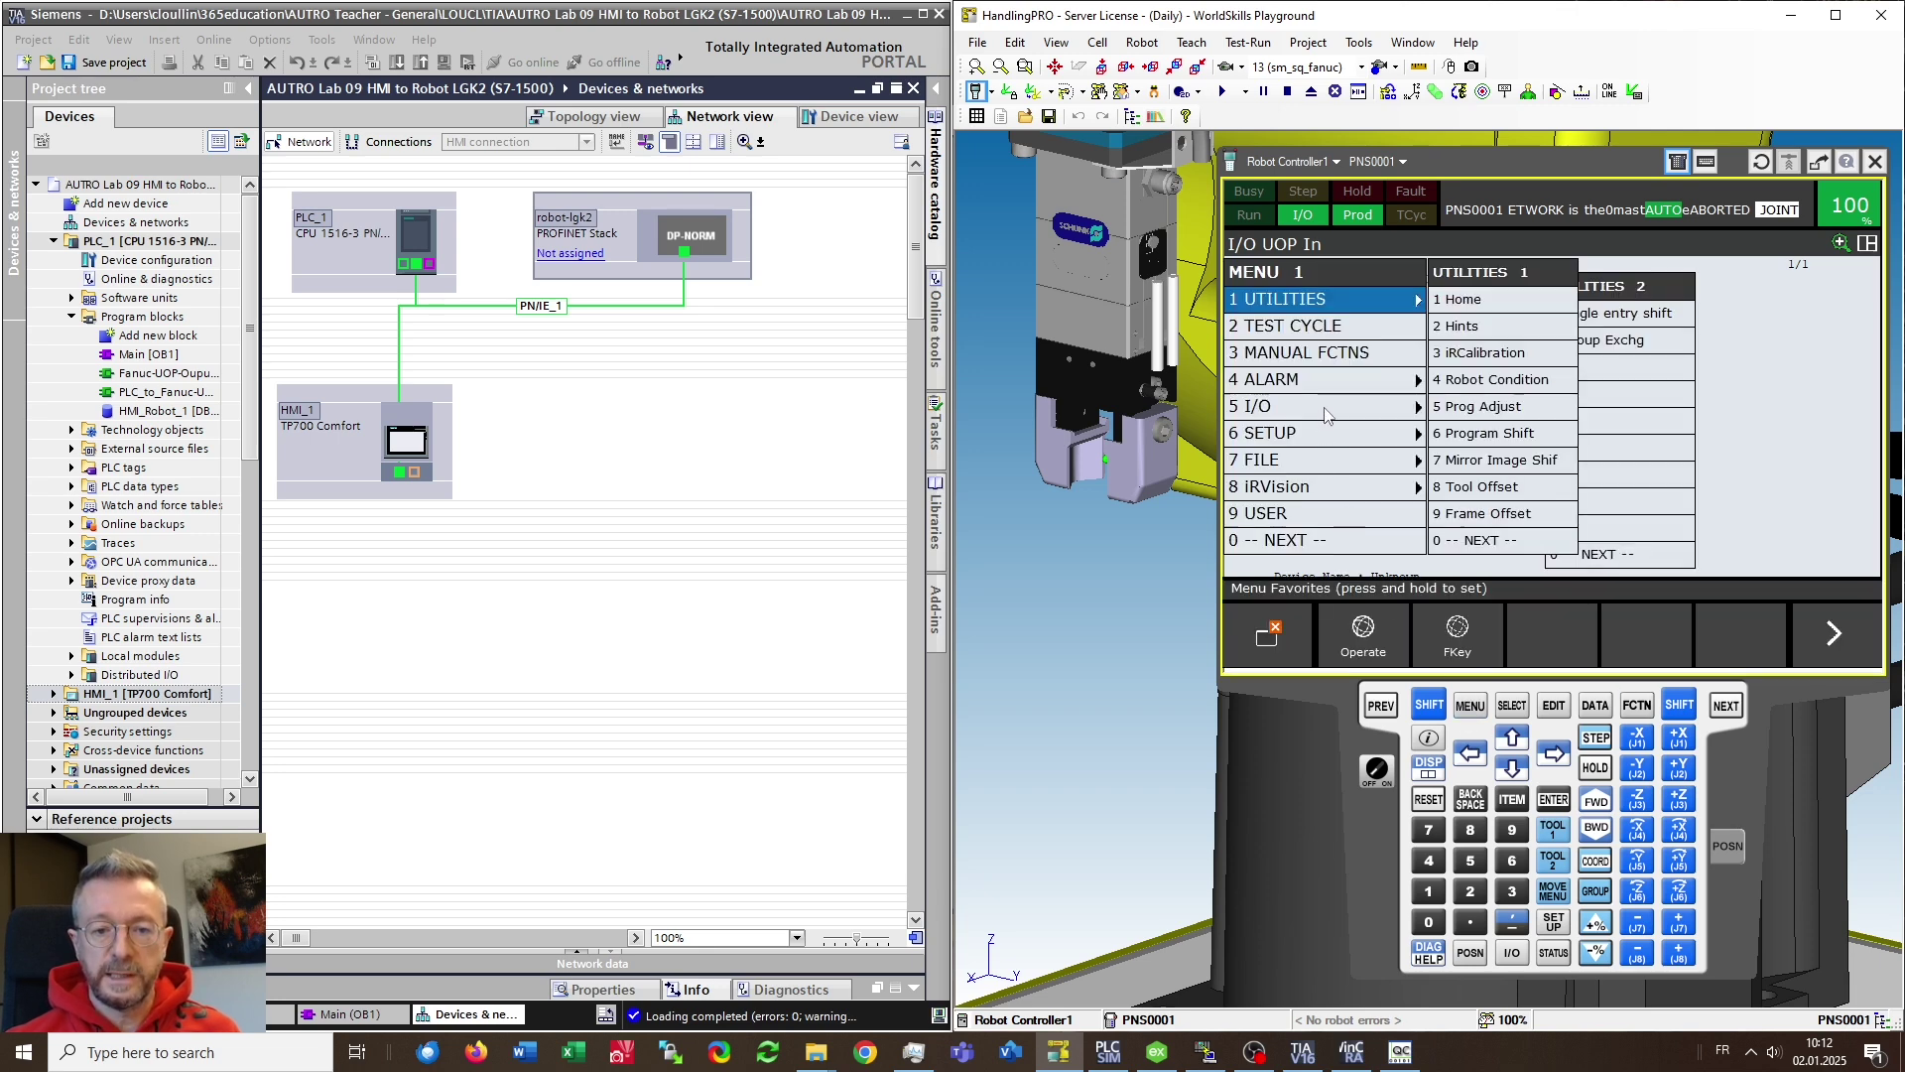
In System/Config, toggle START for CONTINUE only to TRUE and back to FALSE, cancelling the restart
{"action": "left_click", "coordinate": [1310, 542]}
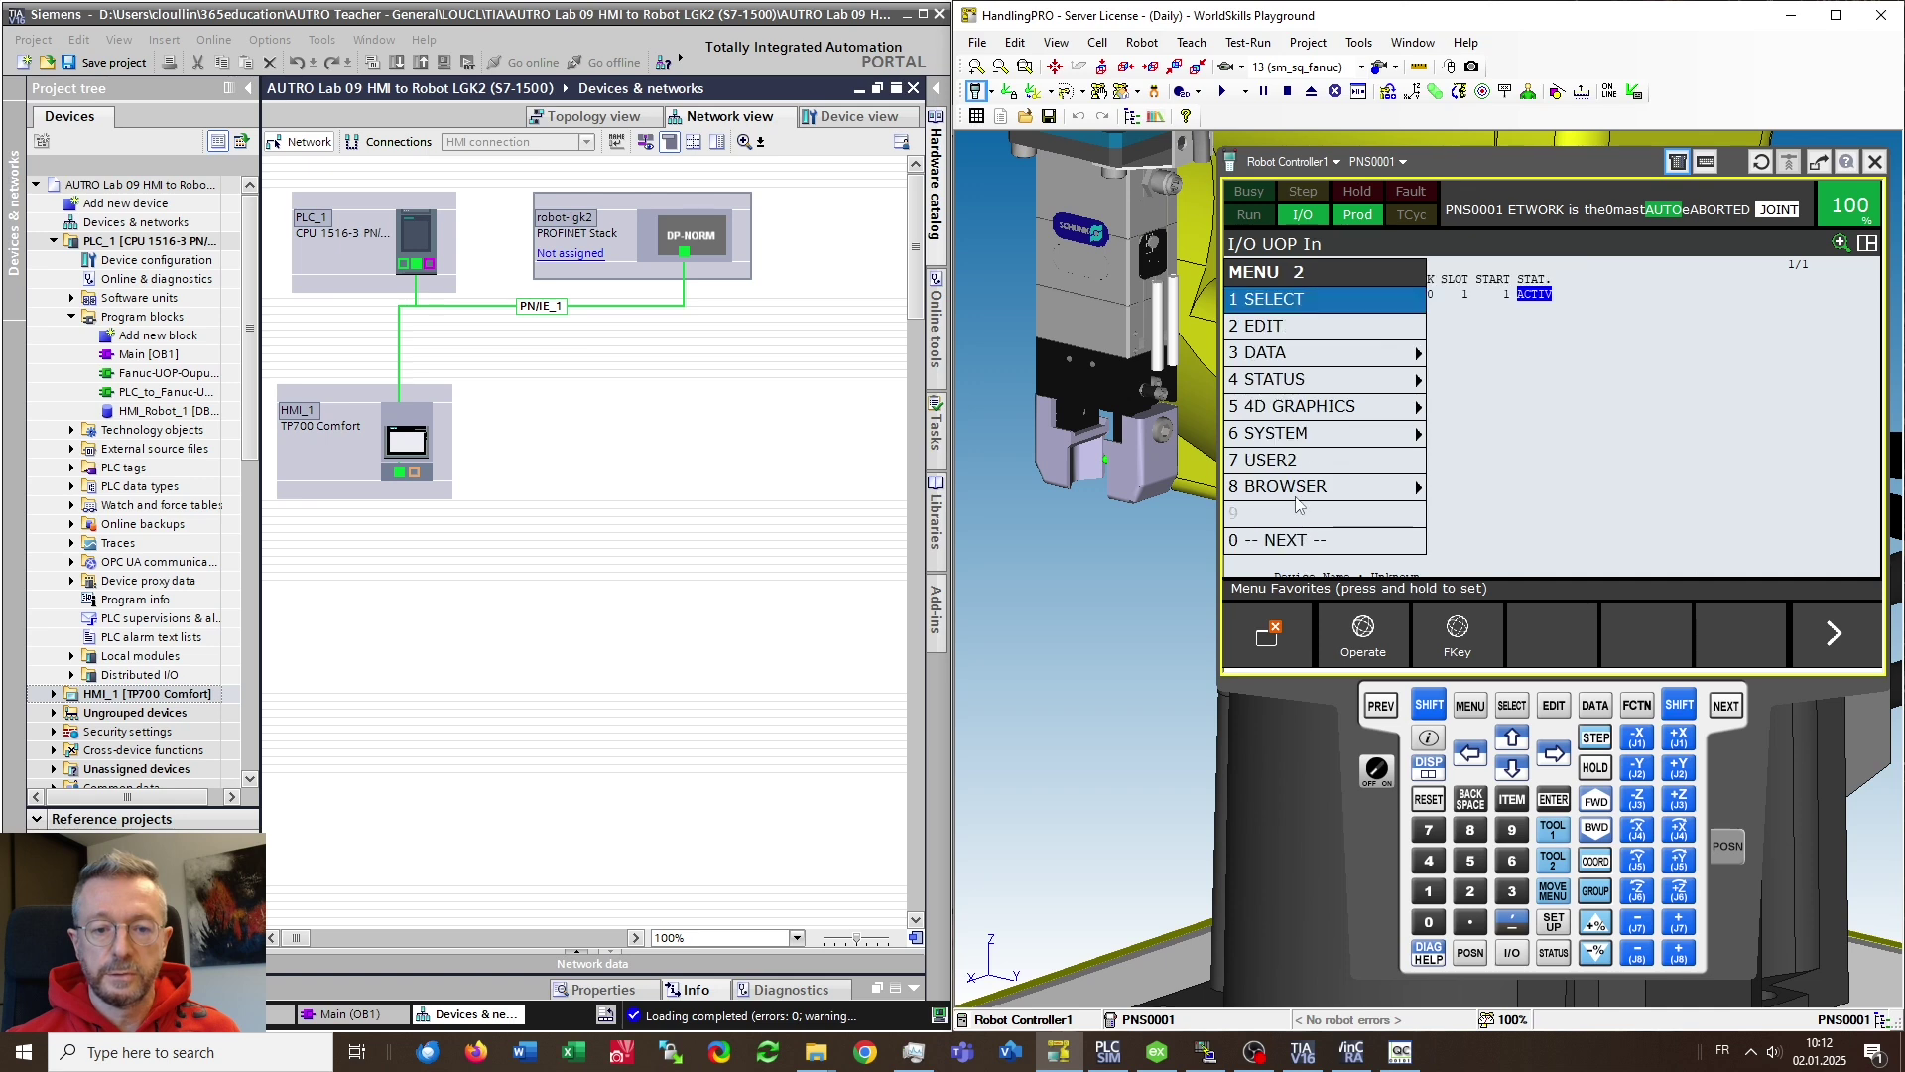
{"action": "left_click", "coordinate": [1290, 443]}
{"action": "left_click", "coordinate": [1489, 417]}
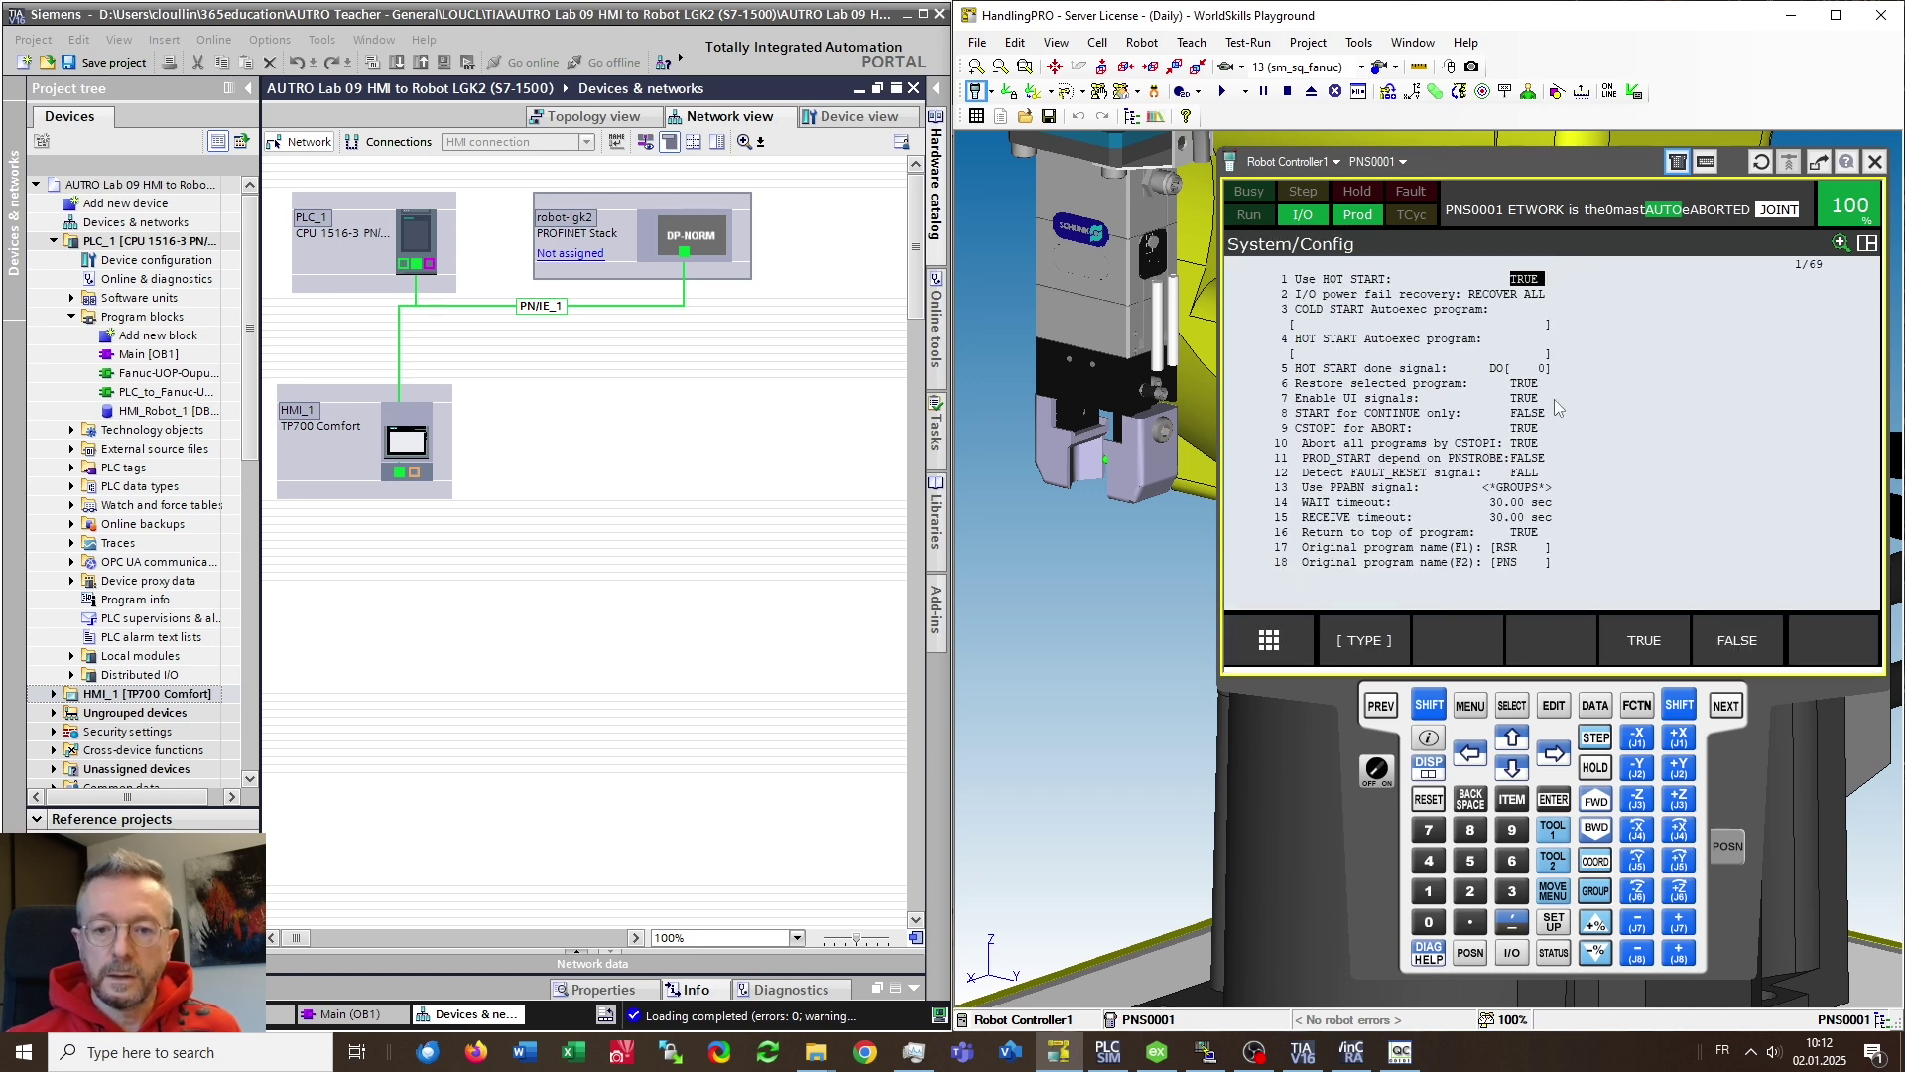
{"action": "left_click", "coordinate": [1528, 398]}
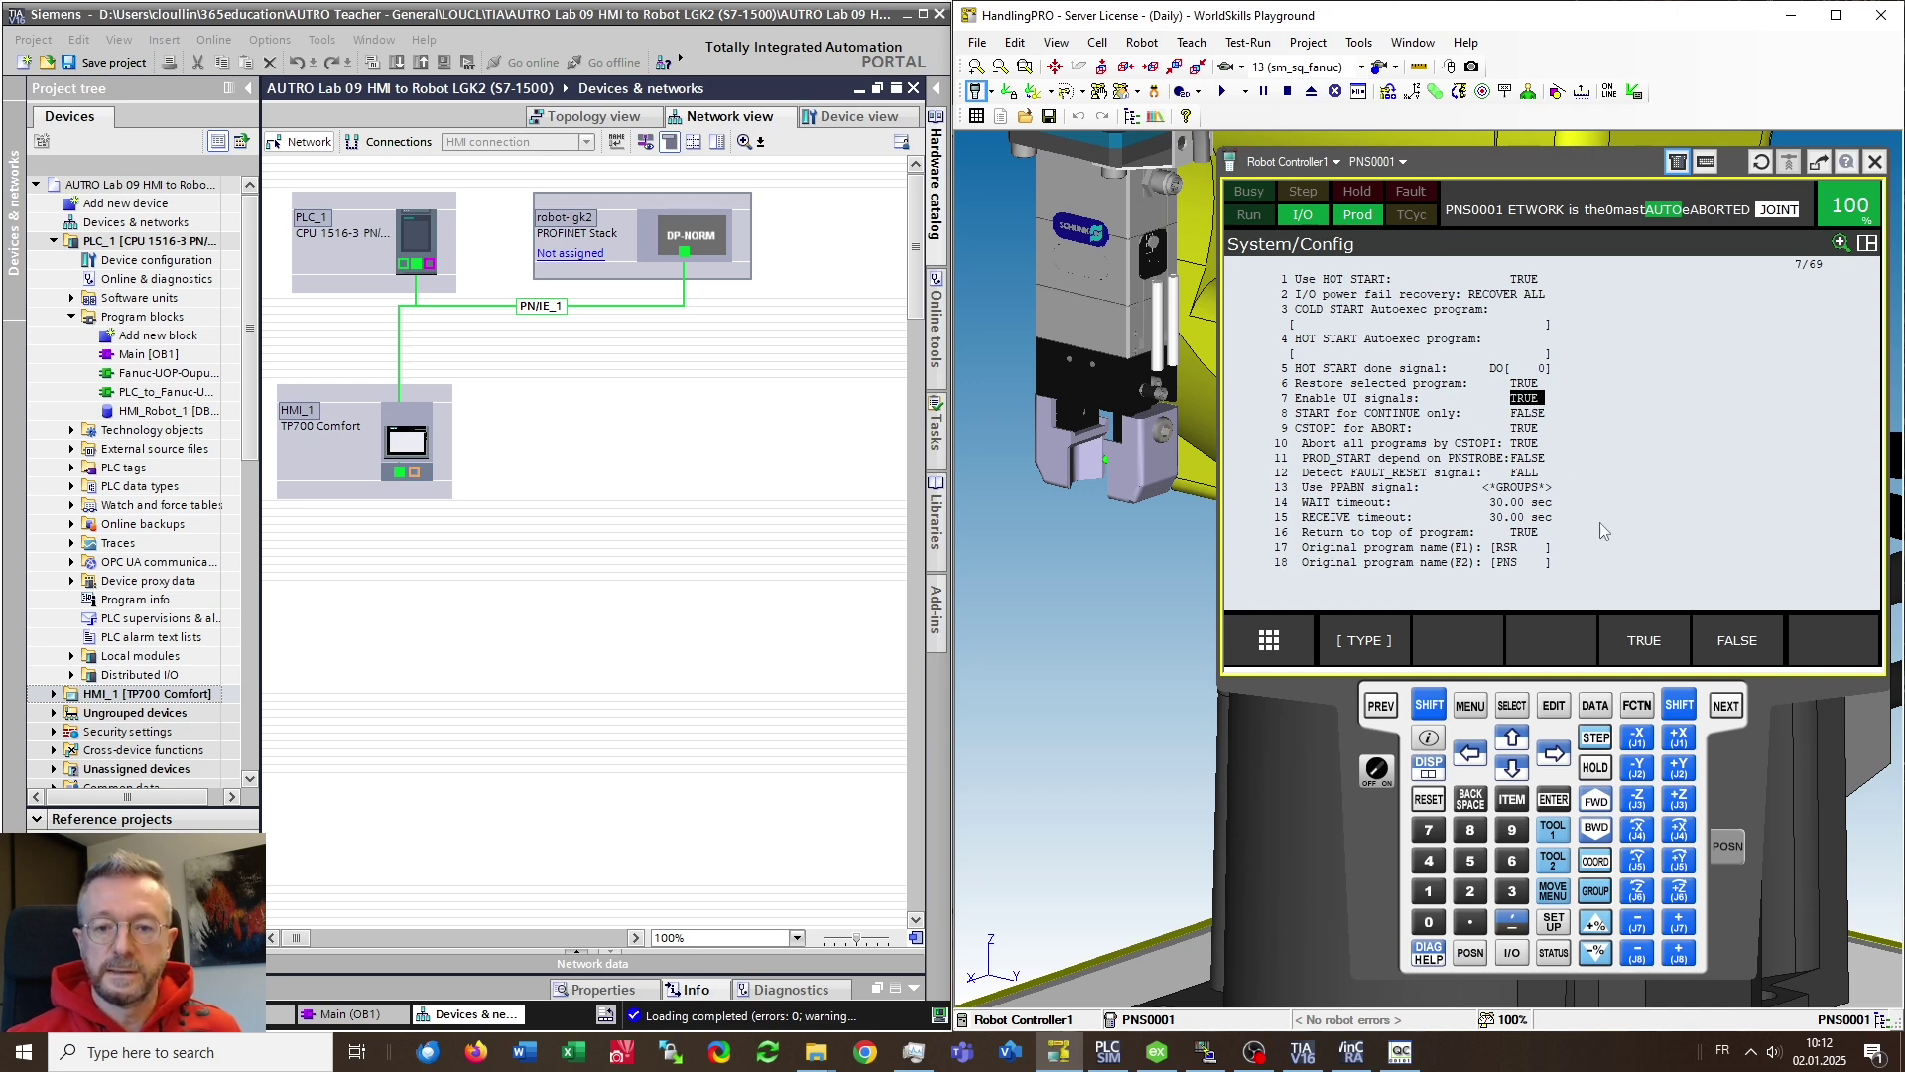
{"action": "key", "text": "Down"}
{"action": "key", "text": "Down"}
{"action": "key", "text": "Down"}
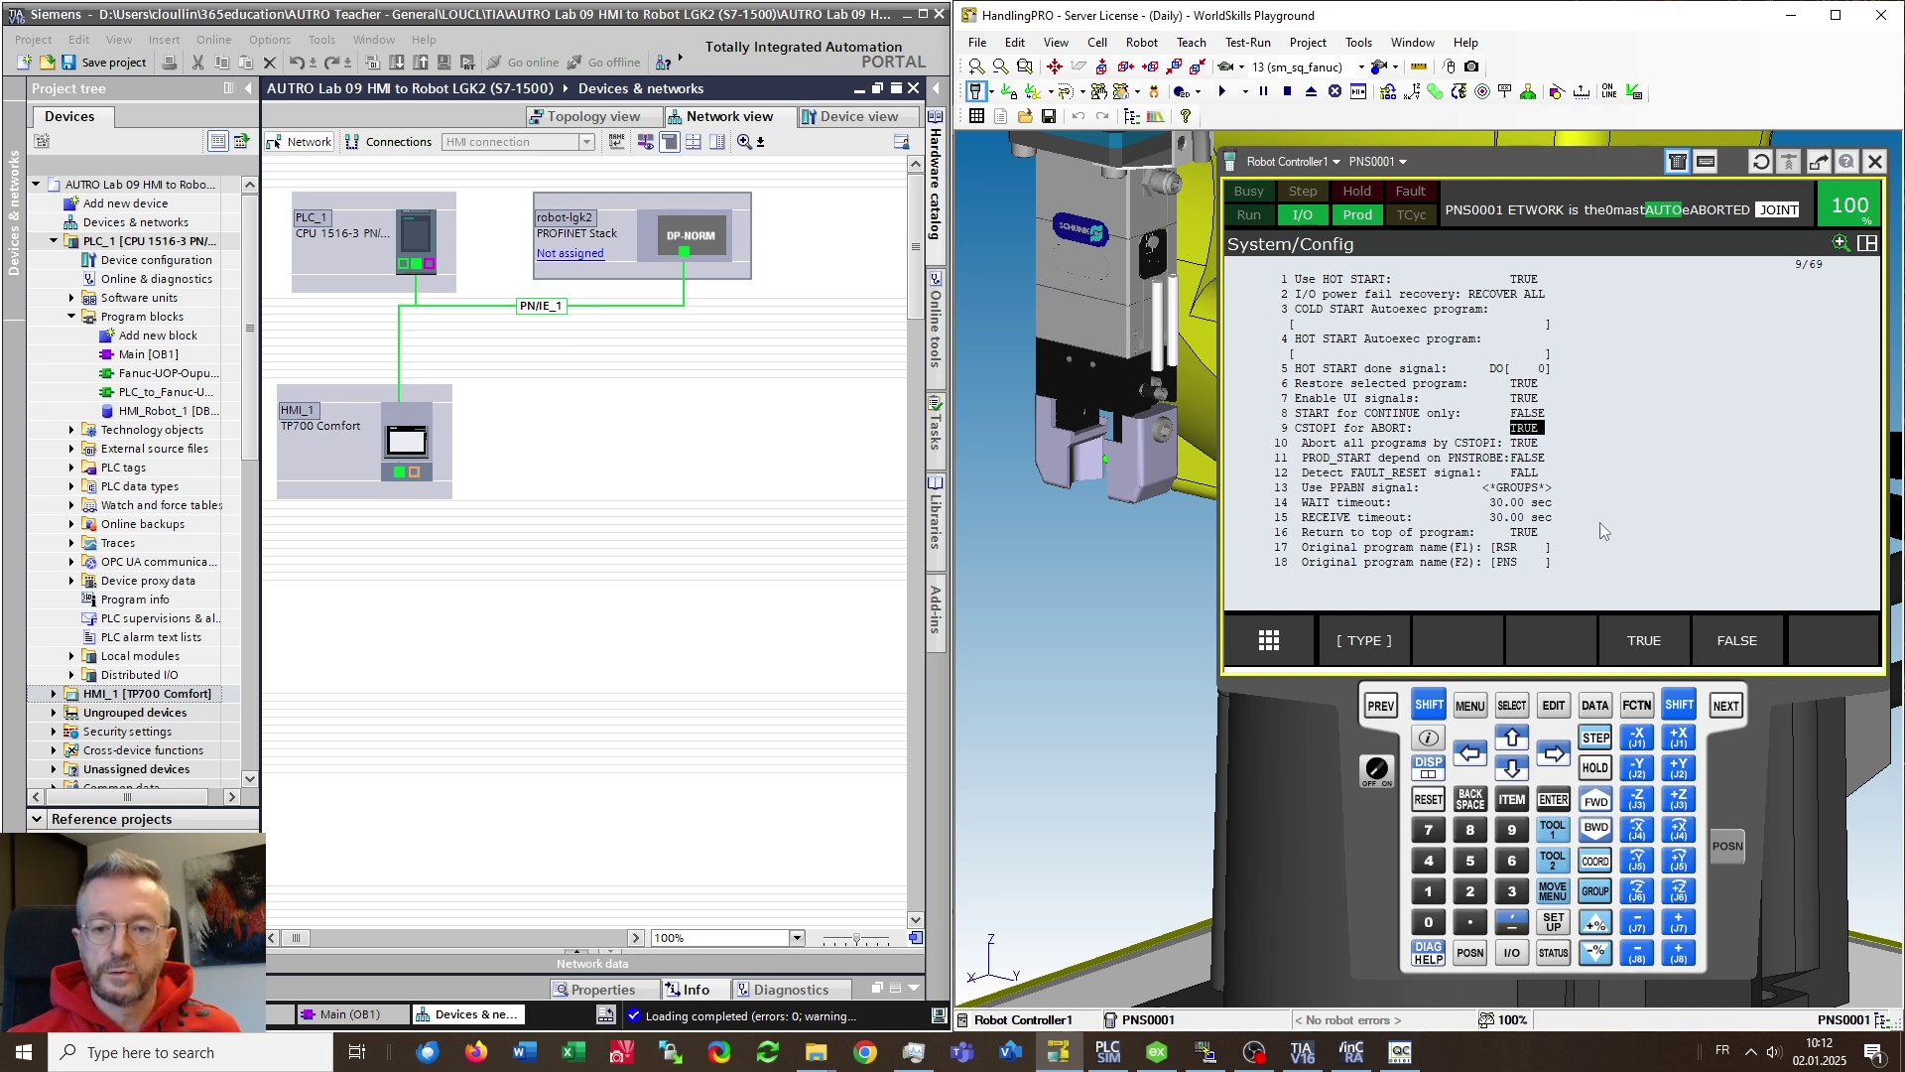
{"action": "key", "text": "Up"}
{"action": "key", "text": "Up"}
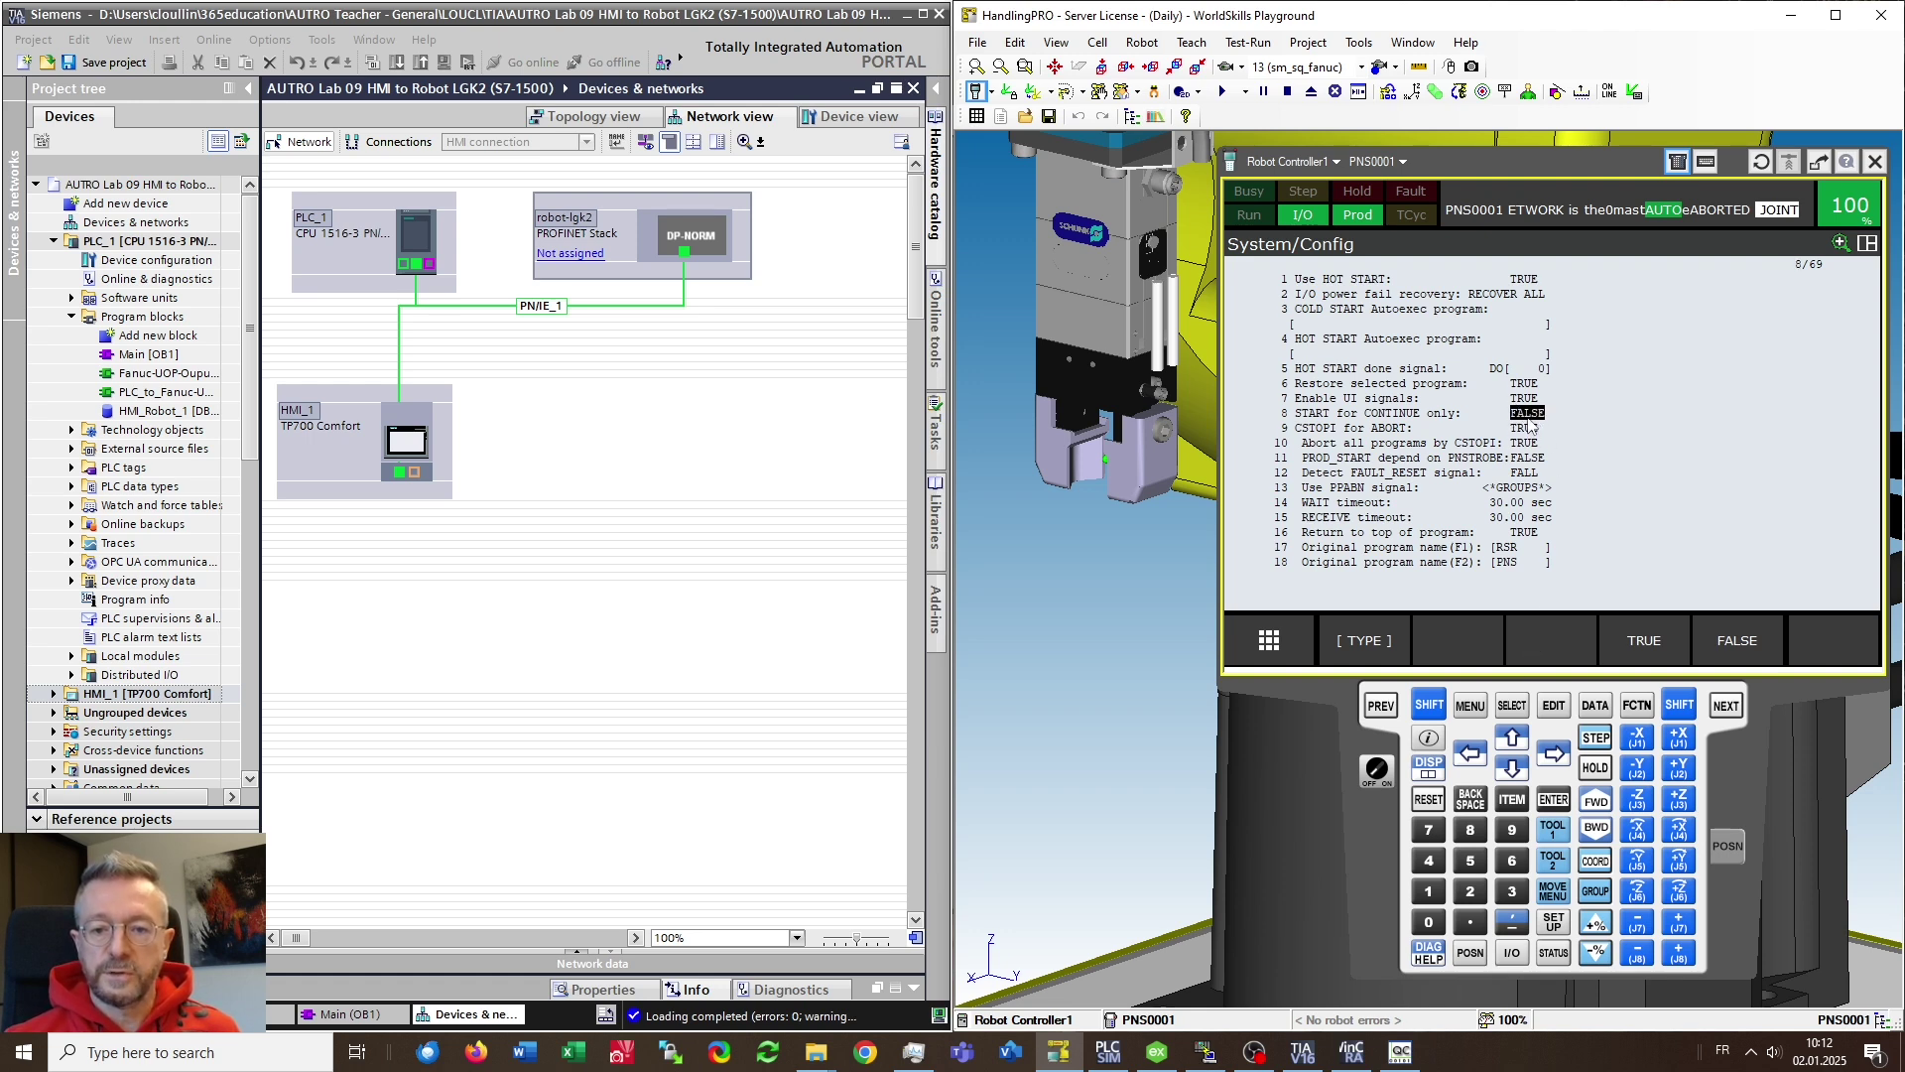
{"action": "left_click", "coordinate": [1638, 642]}
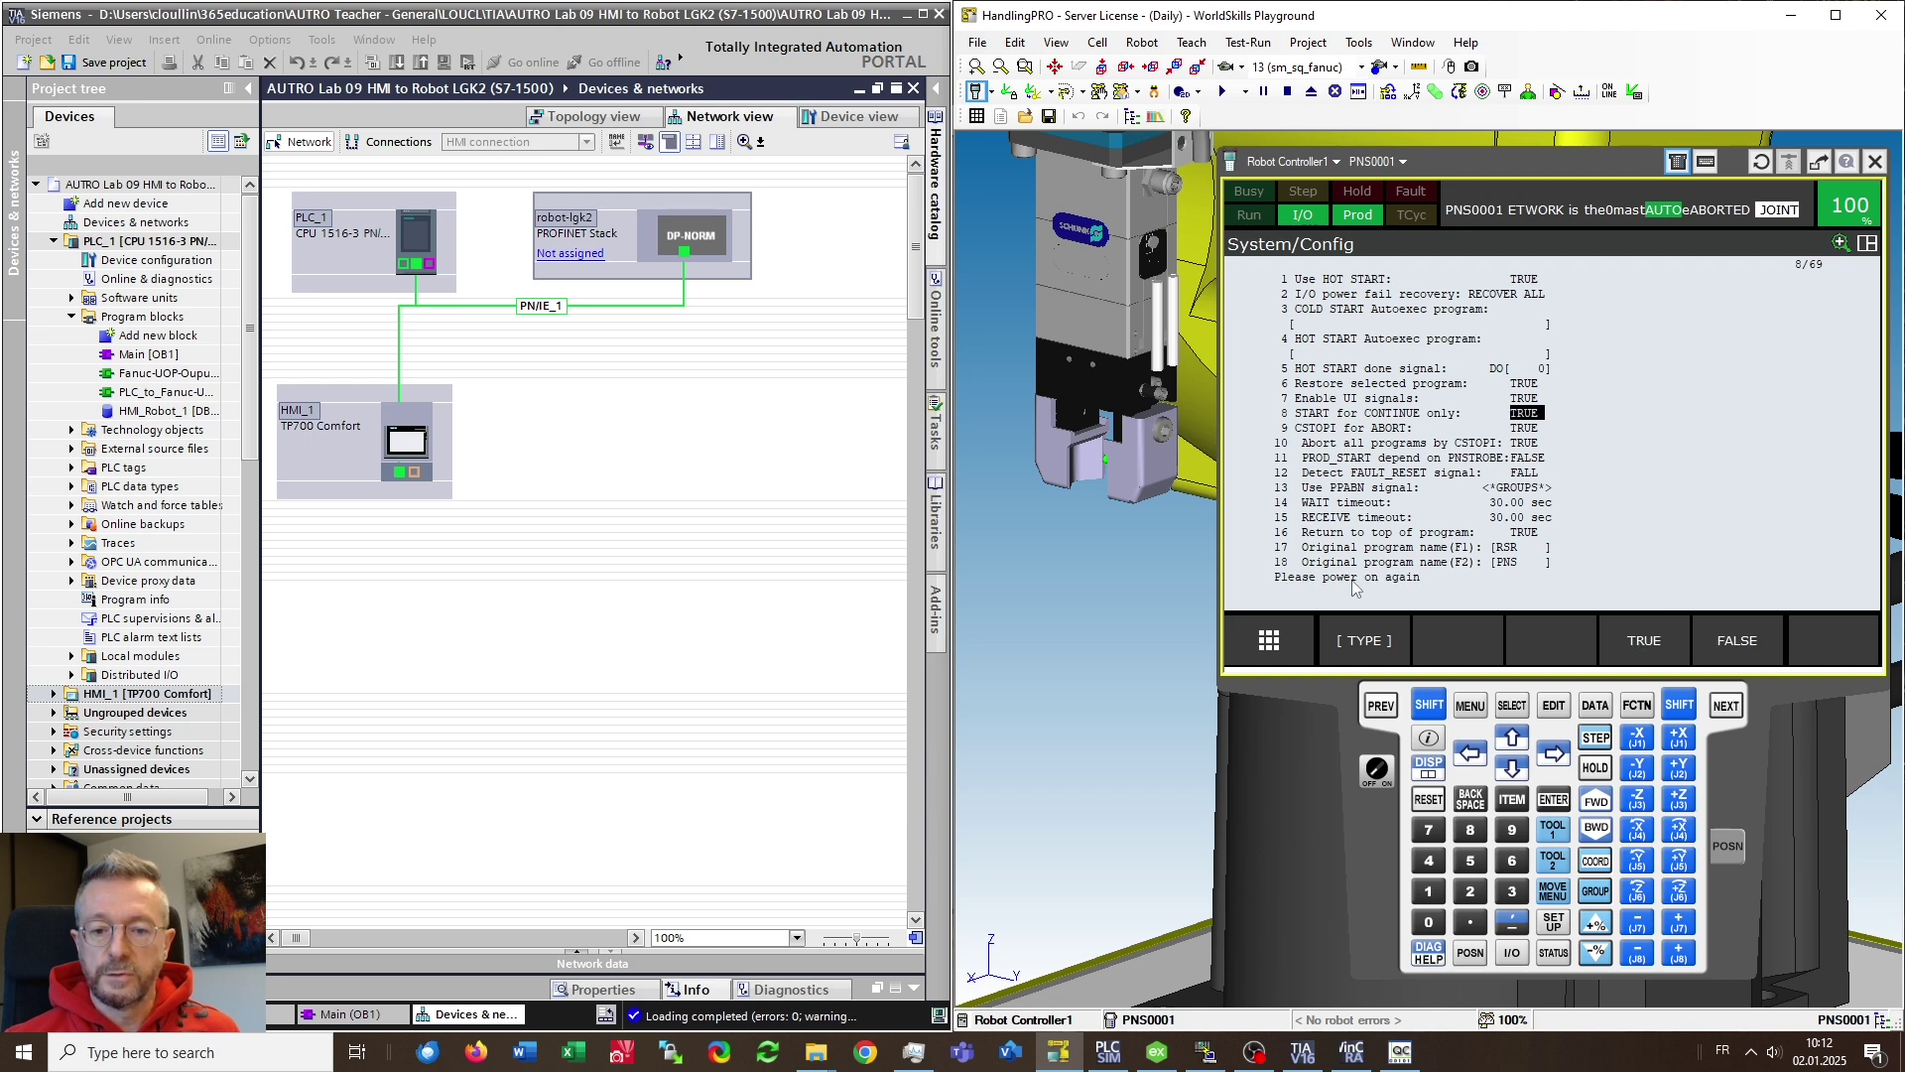
{"action": "left_click", "coordinate": [1762, 166]}
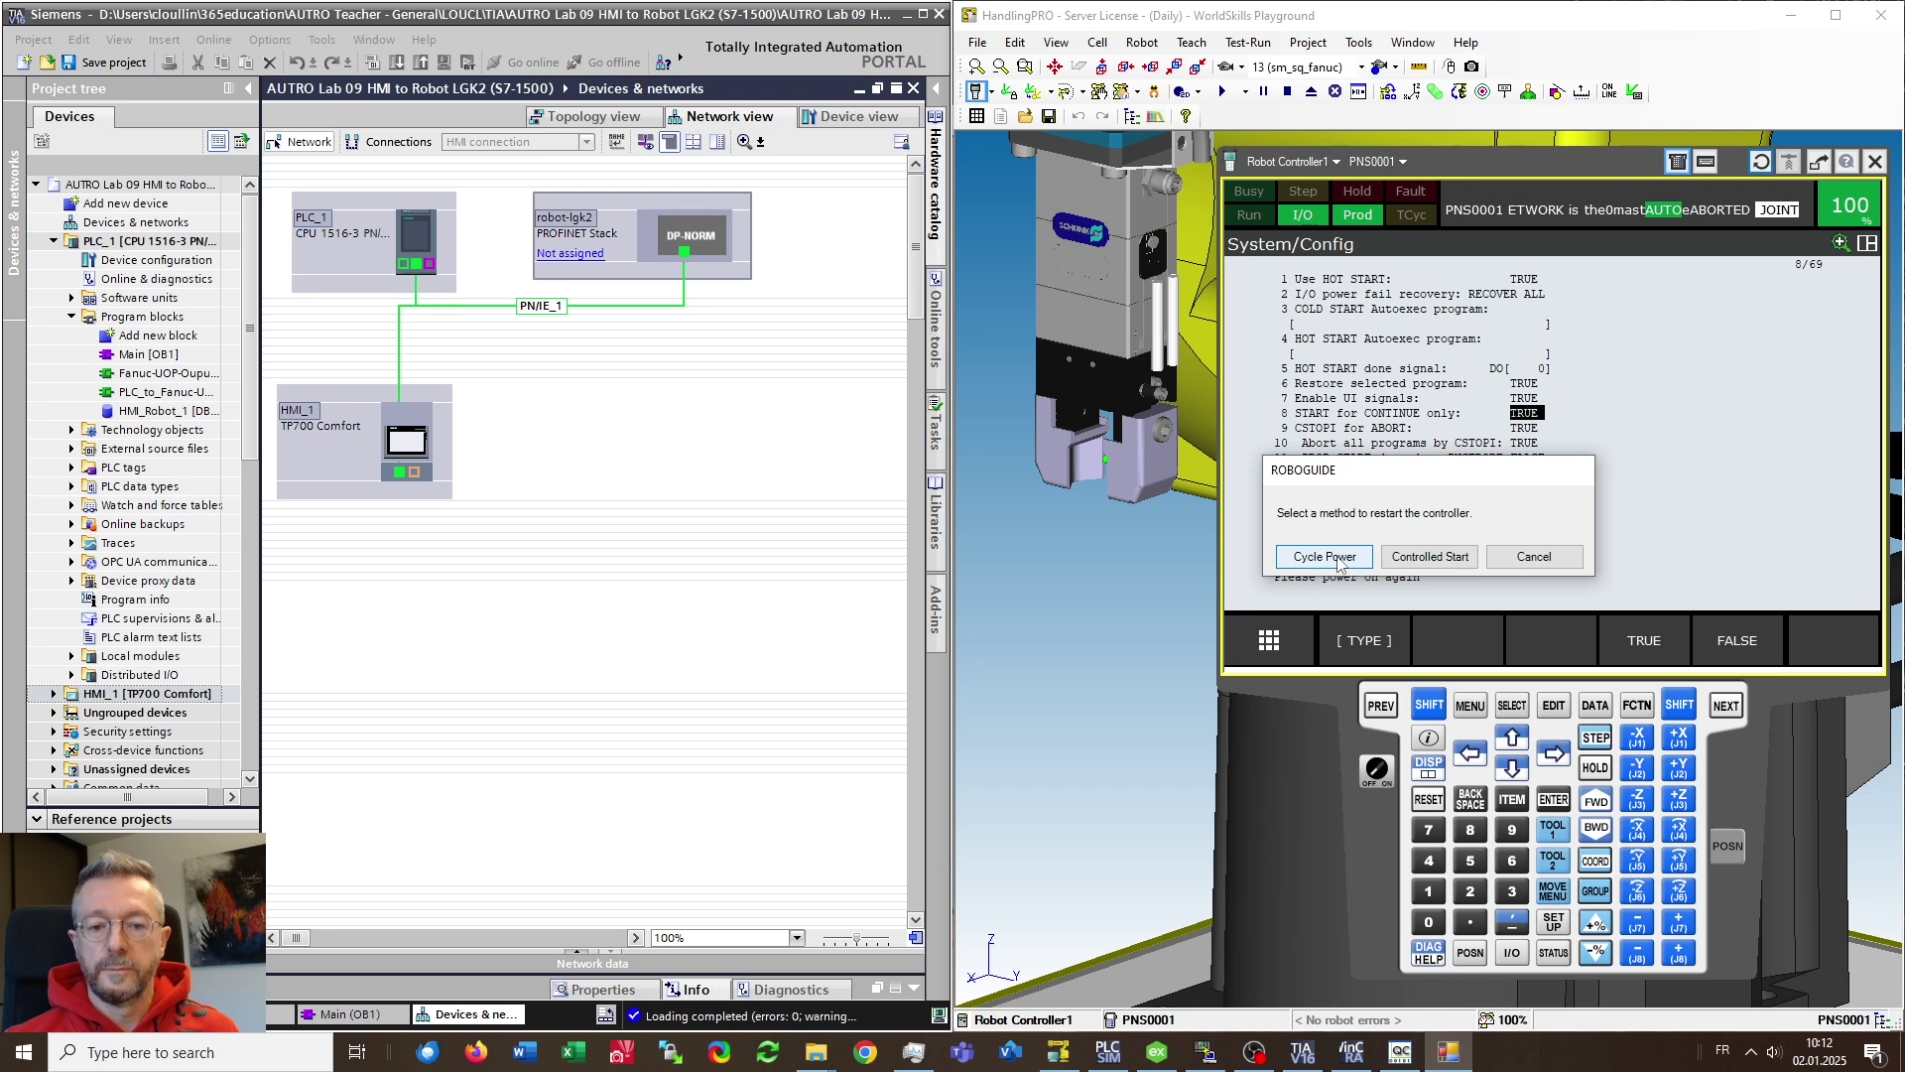
{"action": "left_click", "coordinate": [1534, 556]}
{"action": "left_click", "coordinate": [1736, 640]}
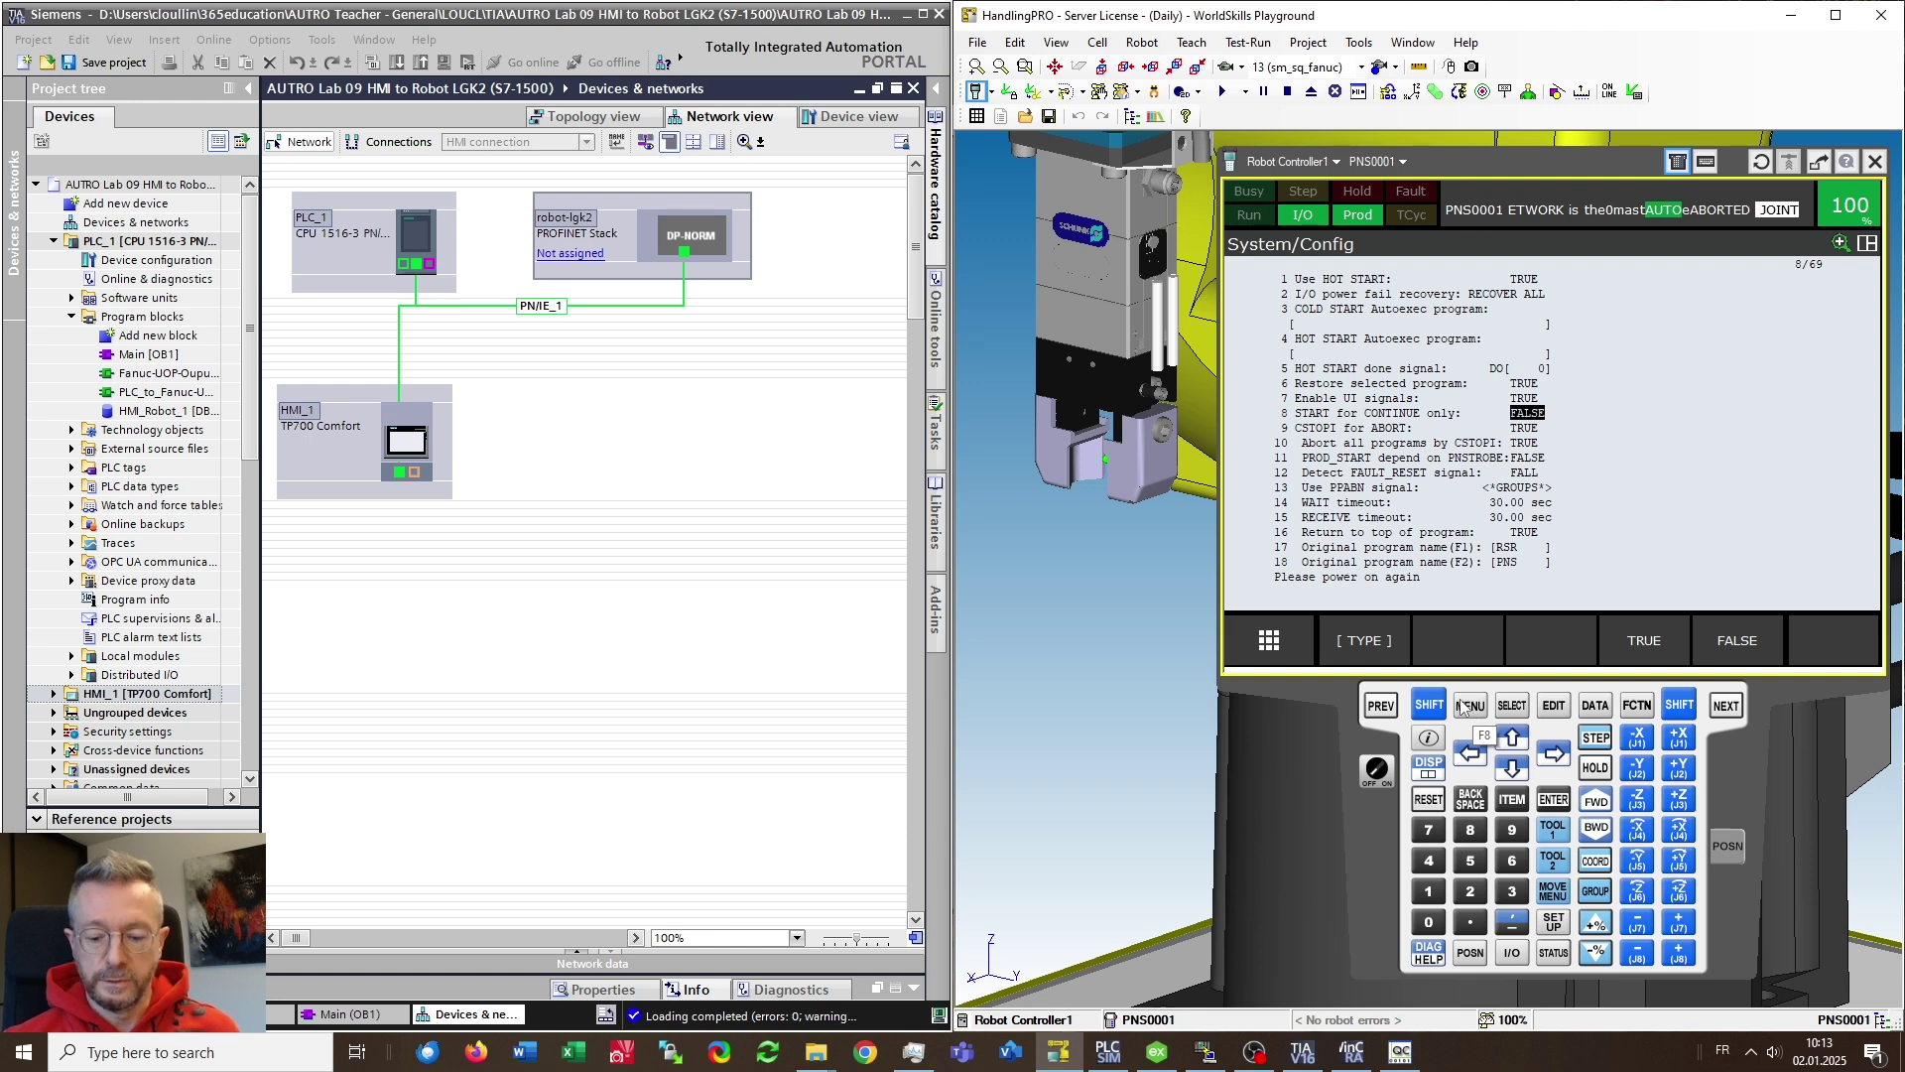
Move down to item 42 Remote/Local setup, confirming it is set to Remote
{"action": "key", "text": "shift+Down"}
{"action": "key", "text": "shift+Down"}
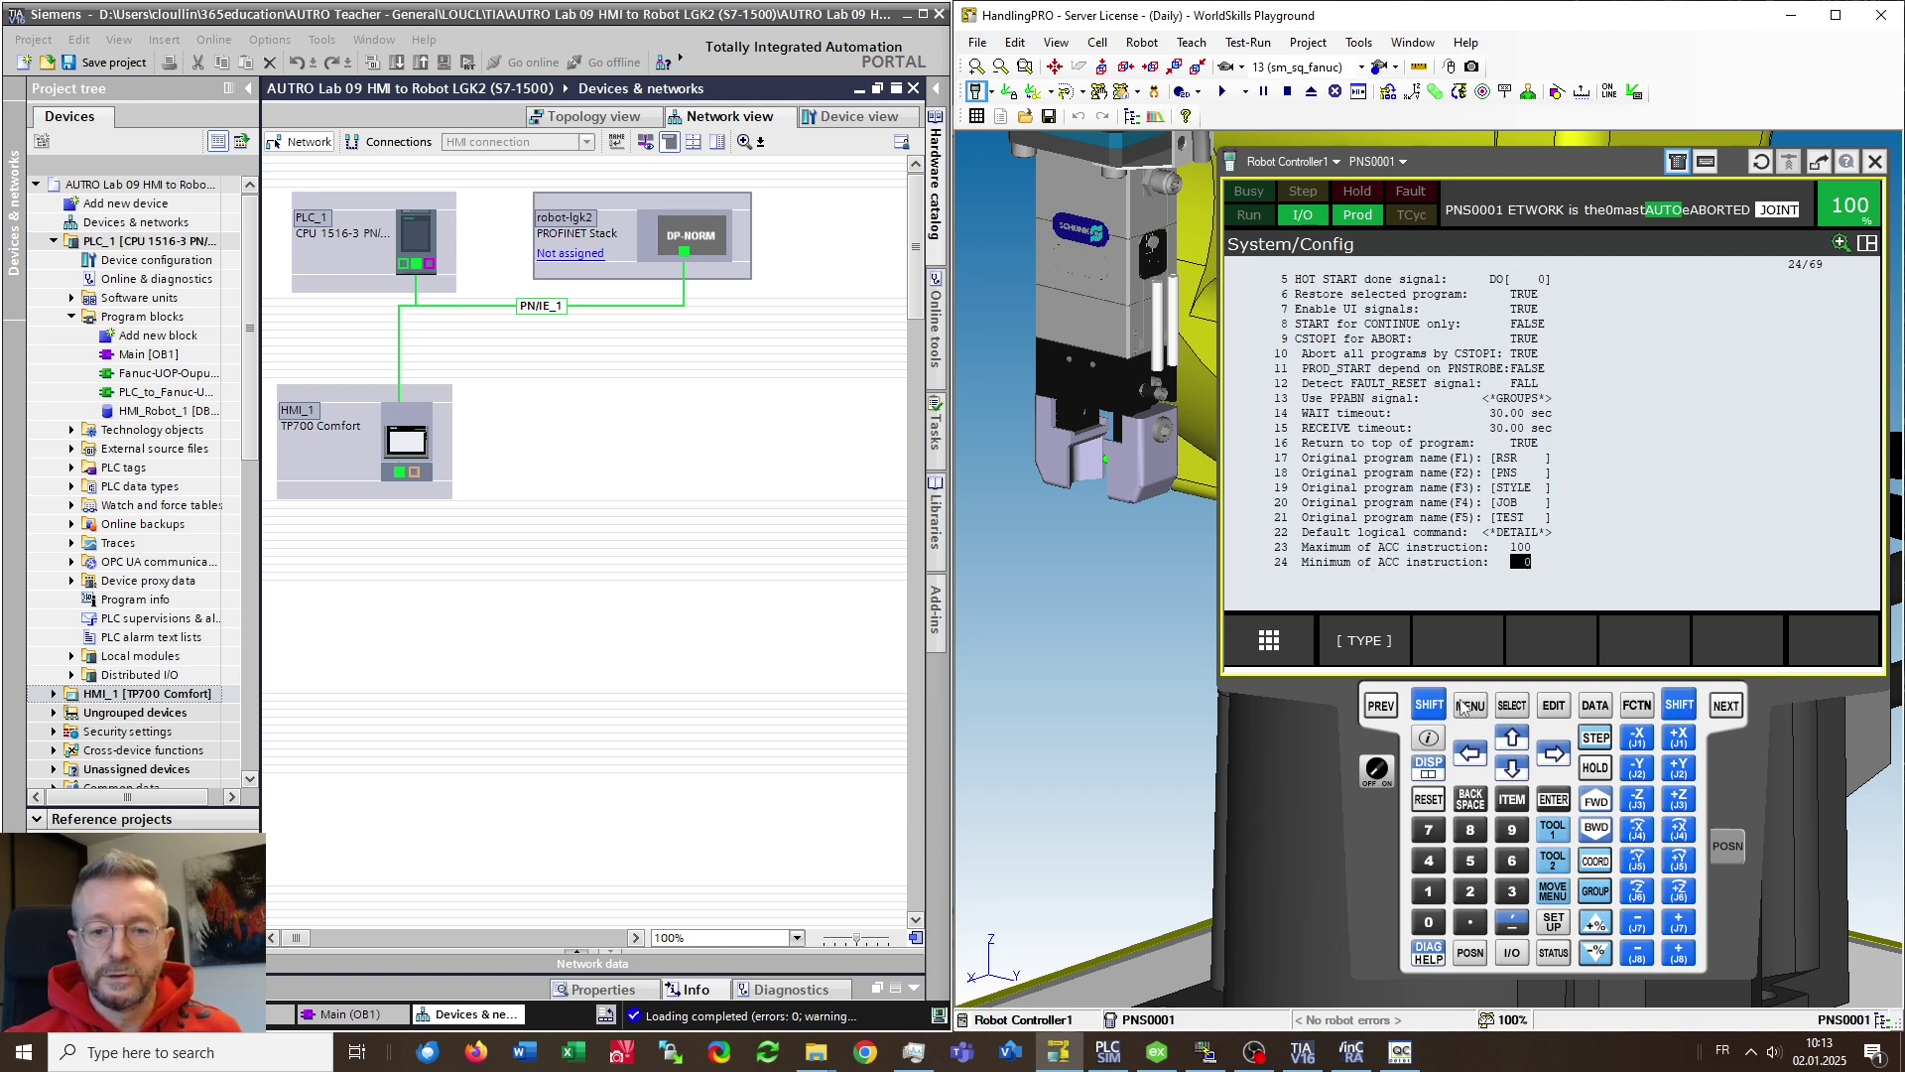
{"action": "key", "text": "Down"}
{"action": "key", "text": "Down"}
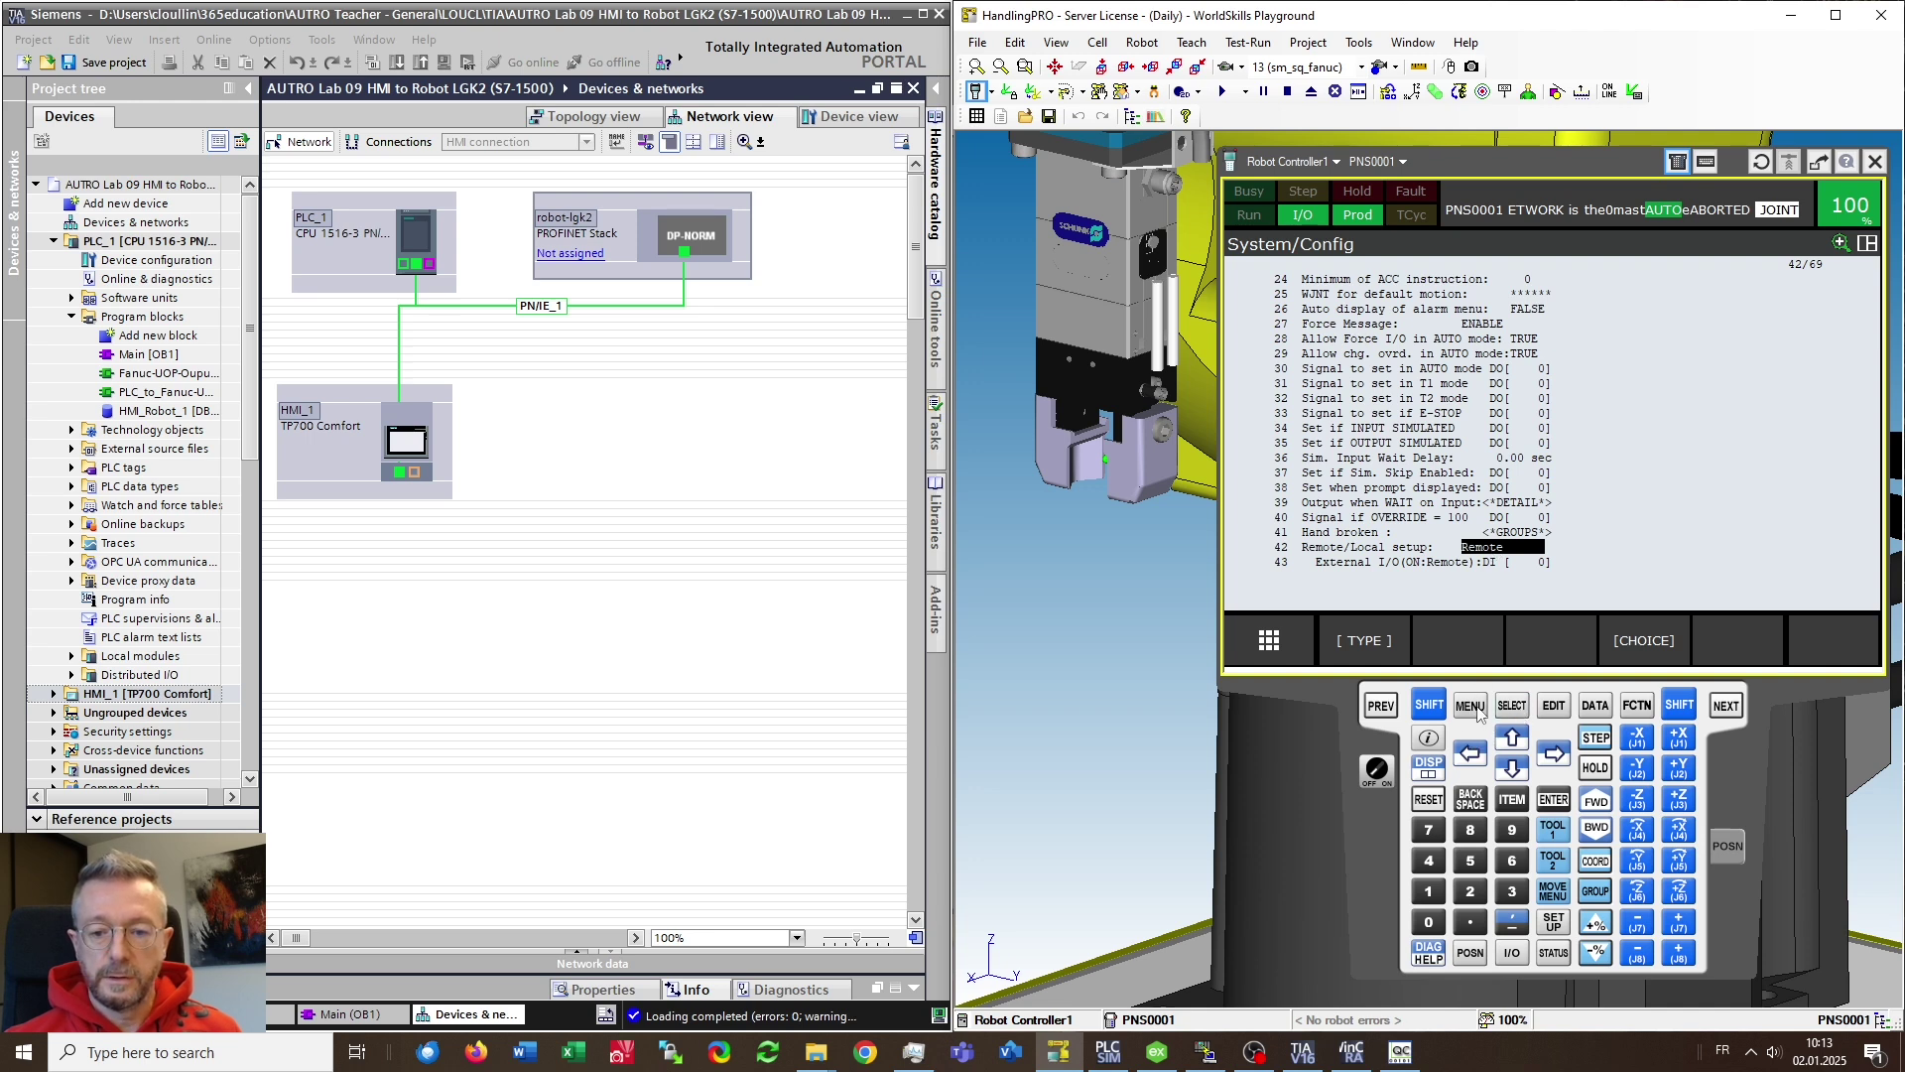
{"action": "left_click", "coordinate": [1468, 707]}
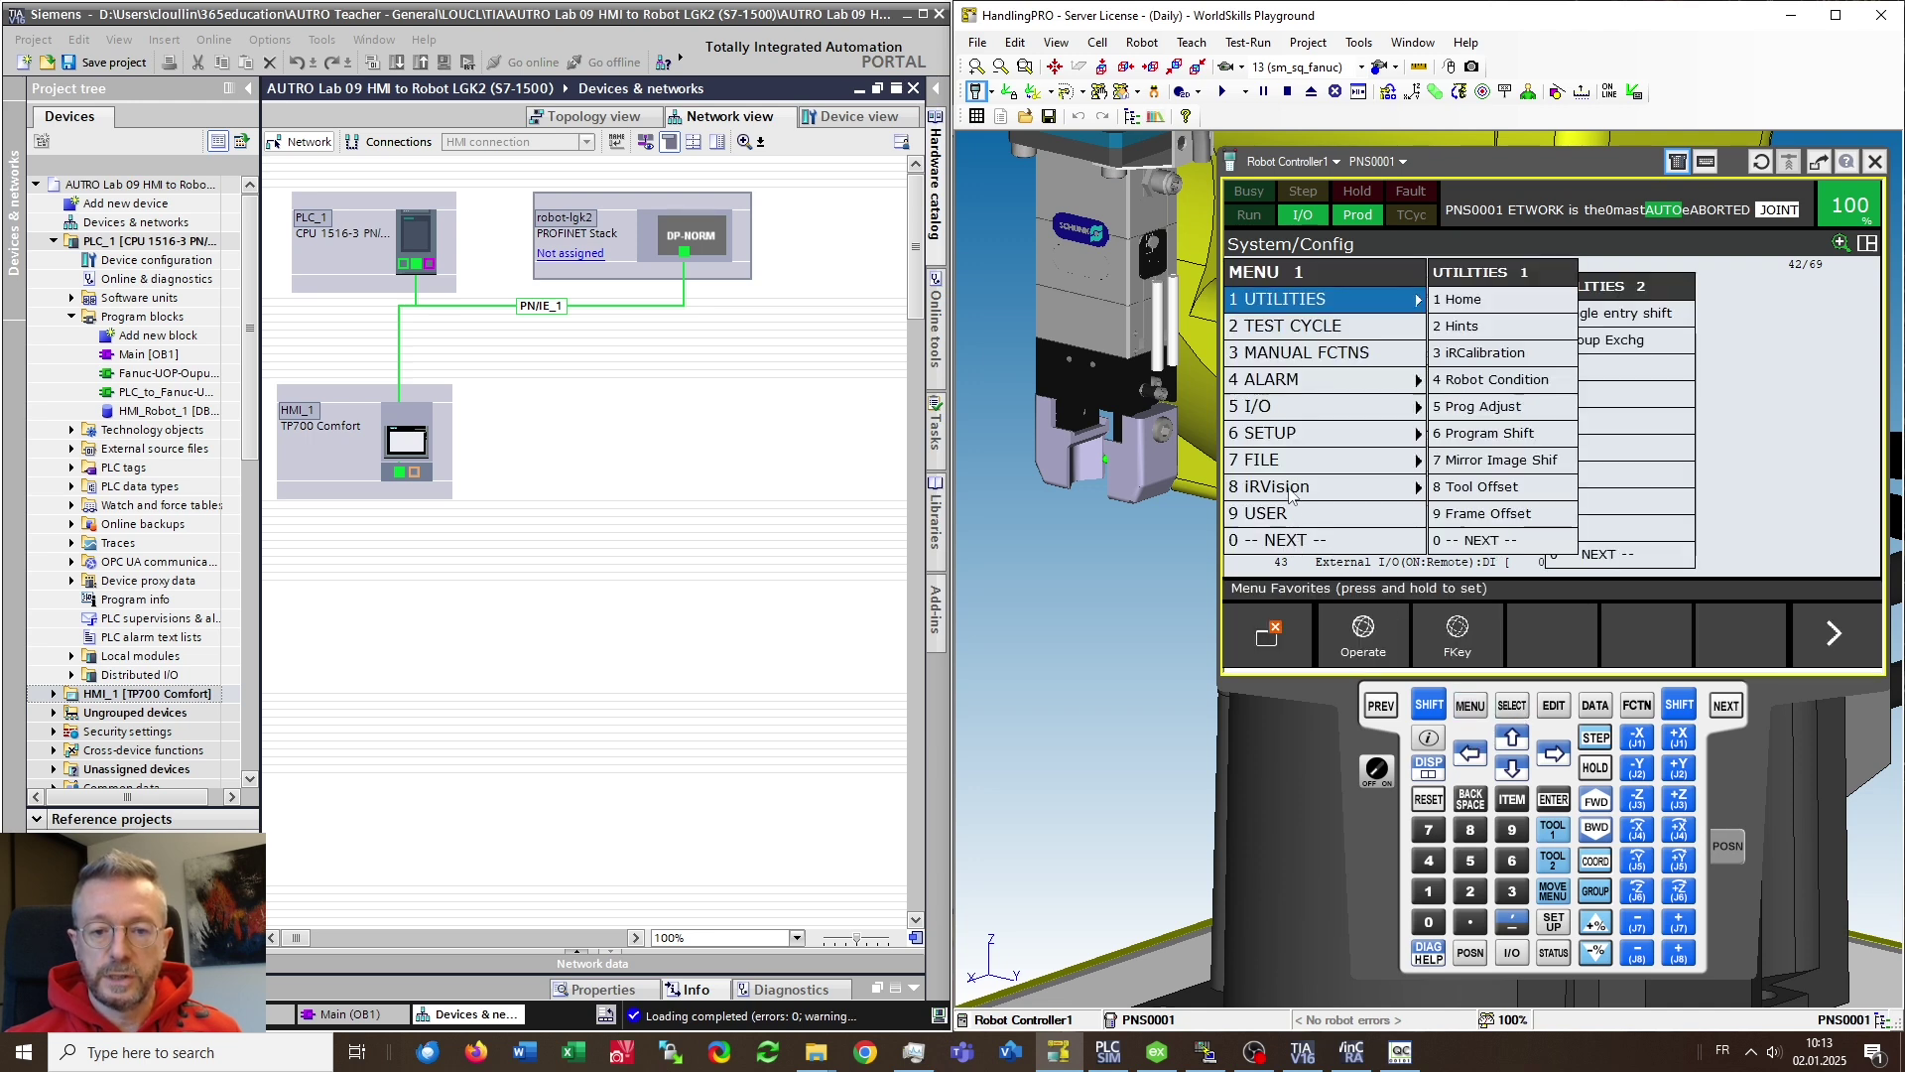
Browse the SYSTEM Variables list to $RMT_MASTER, then return to the PNS0001 program
{"action": "left_click", "coordinate": [1285, 541]}
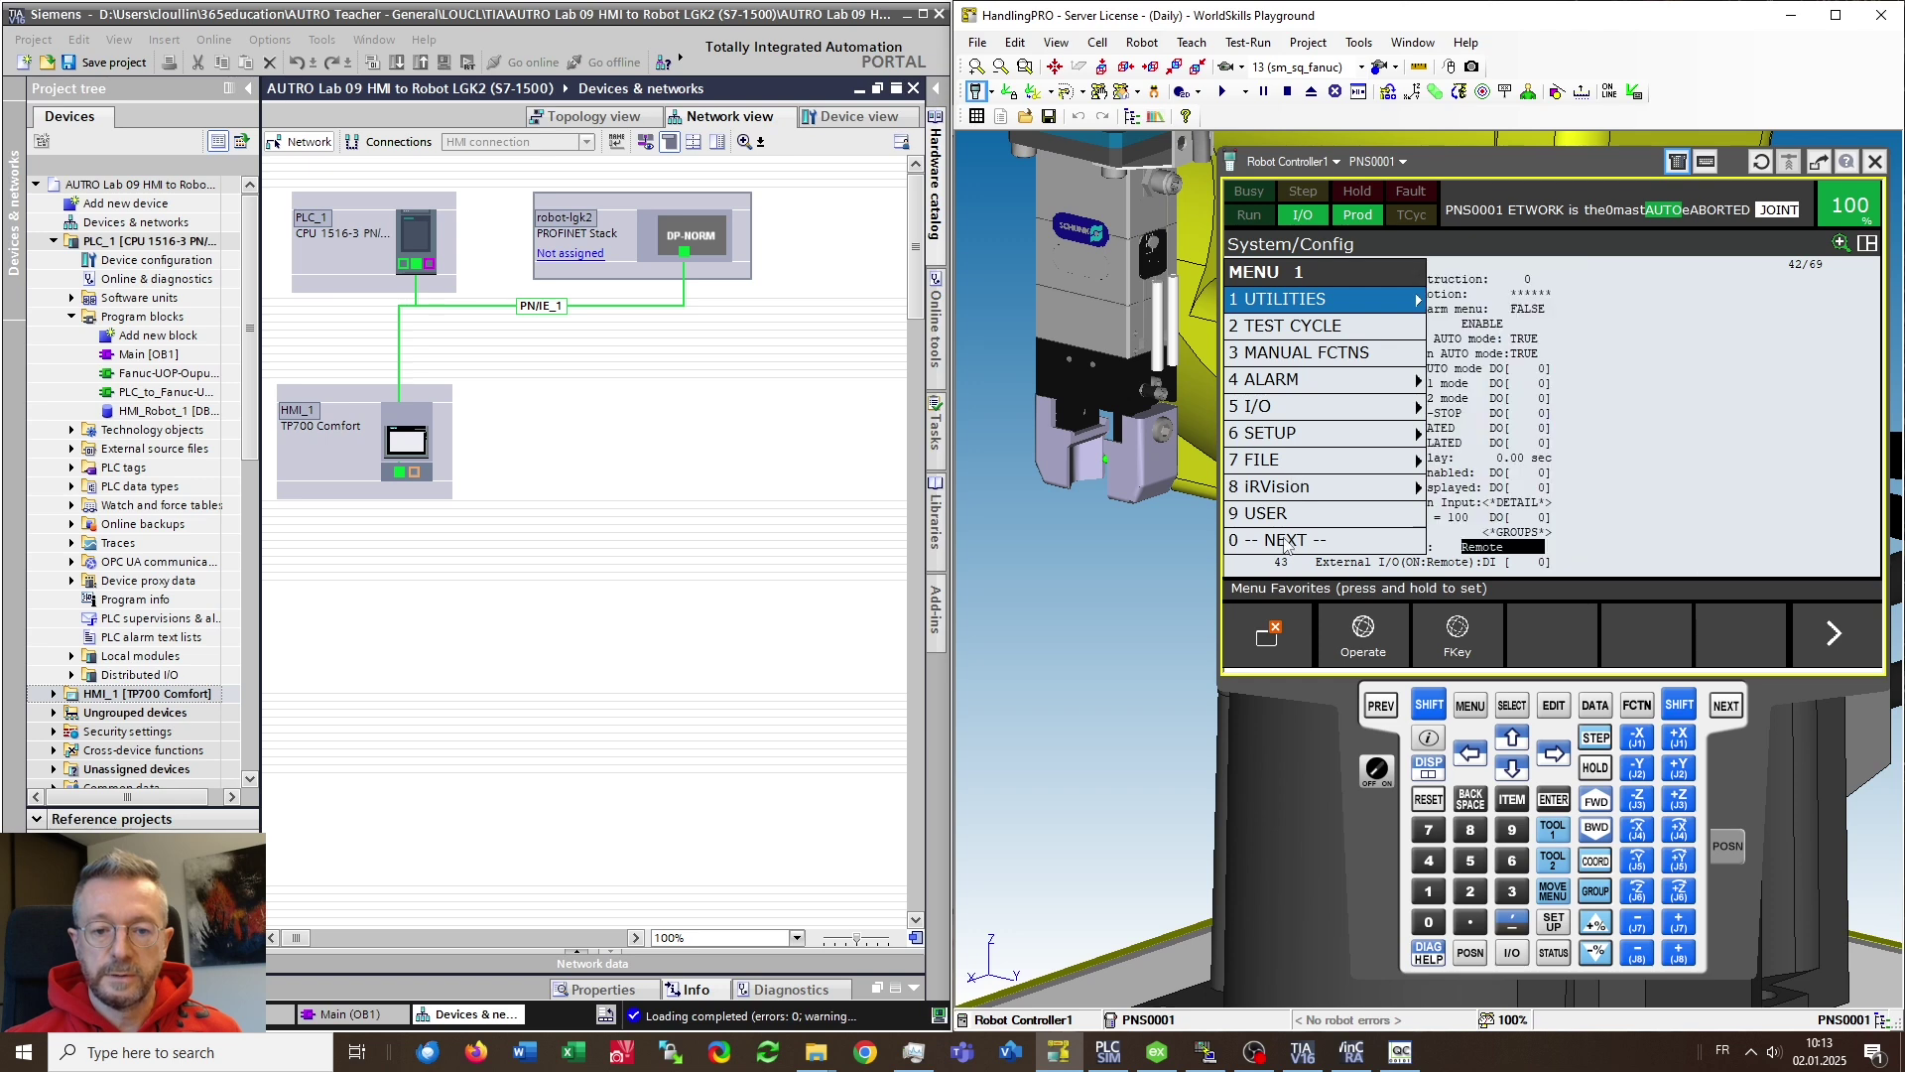
{"action": "left_click", "coordinate": [1308, 434]}
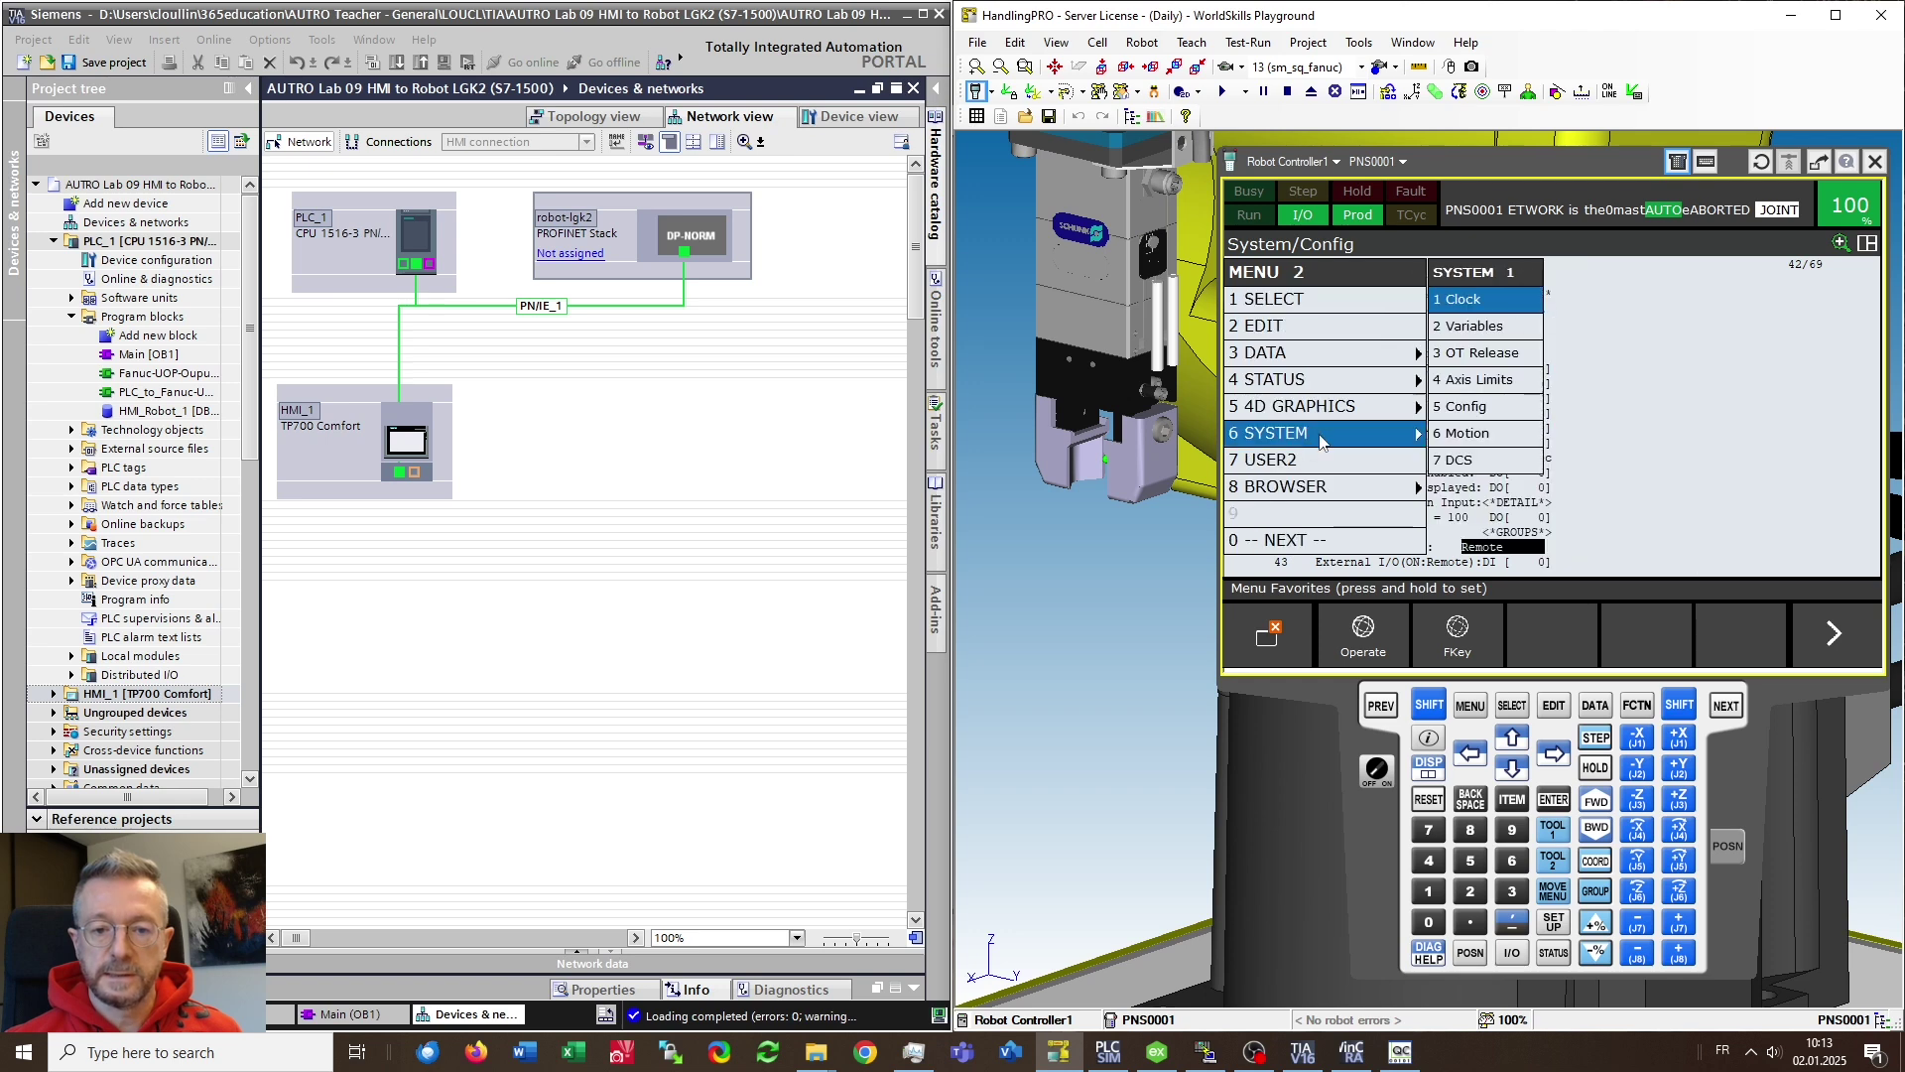
{"action": "left_click", "coordinate": [1477, 340]}
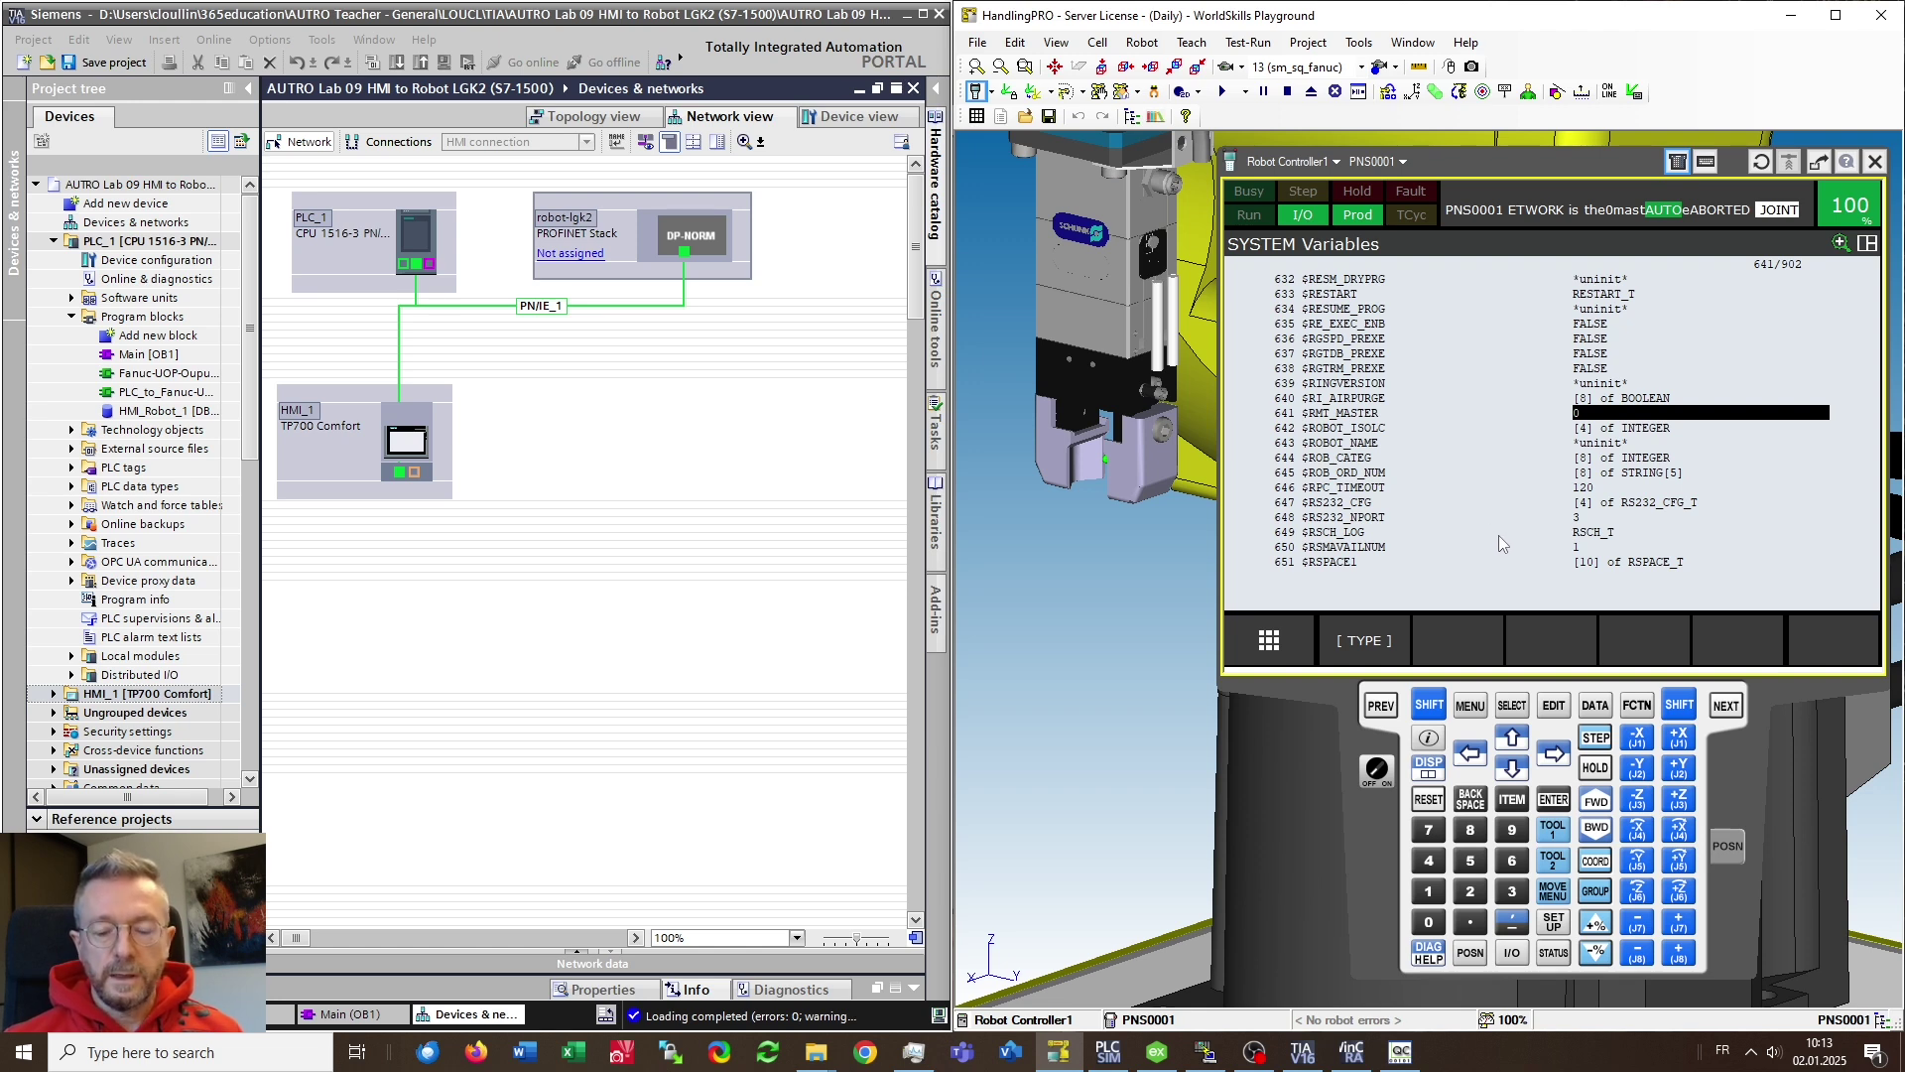
{"action": "left_click", "coordinate": [1554, 703]}
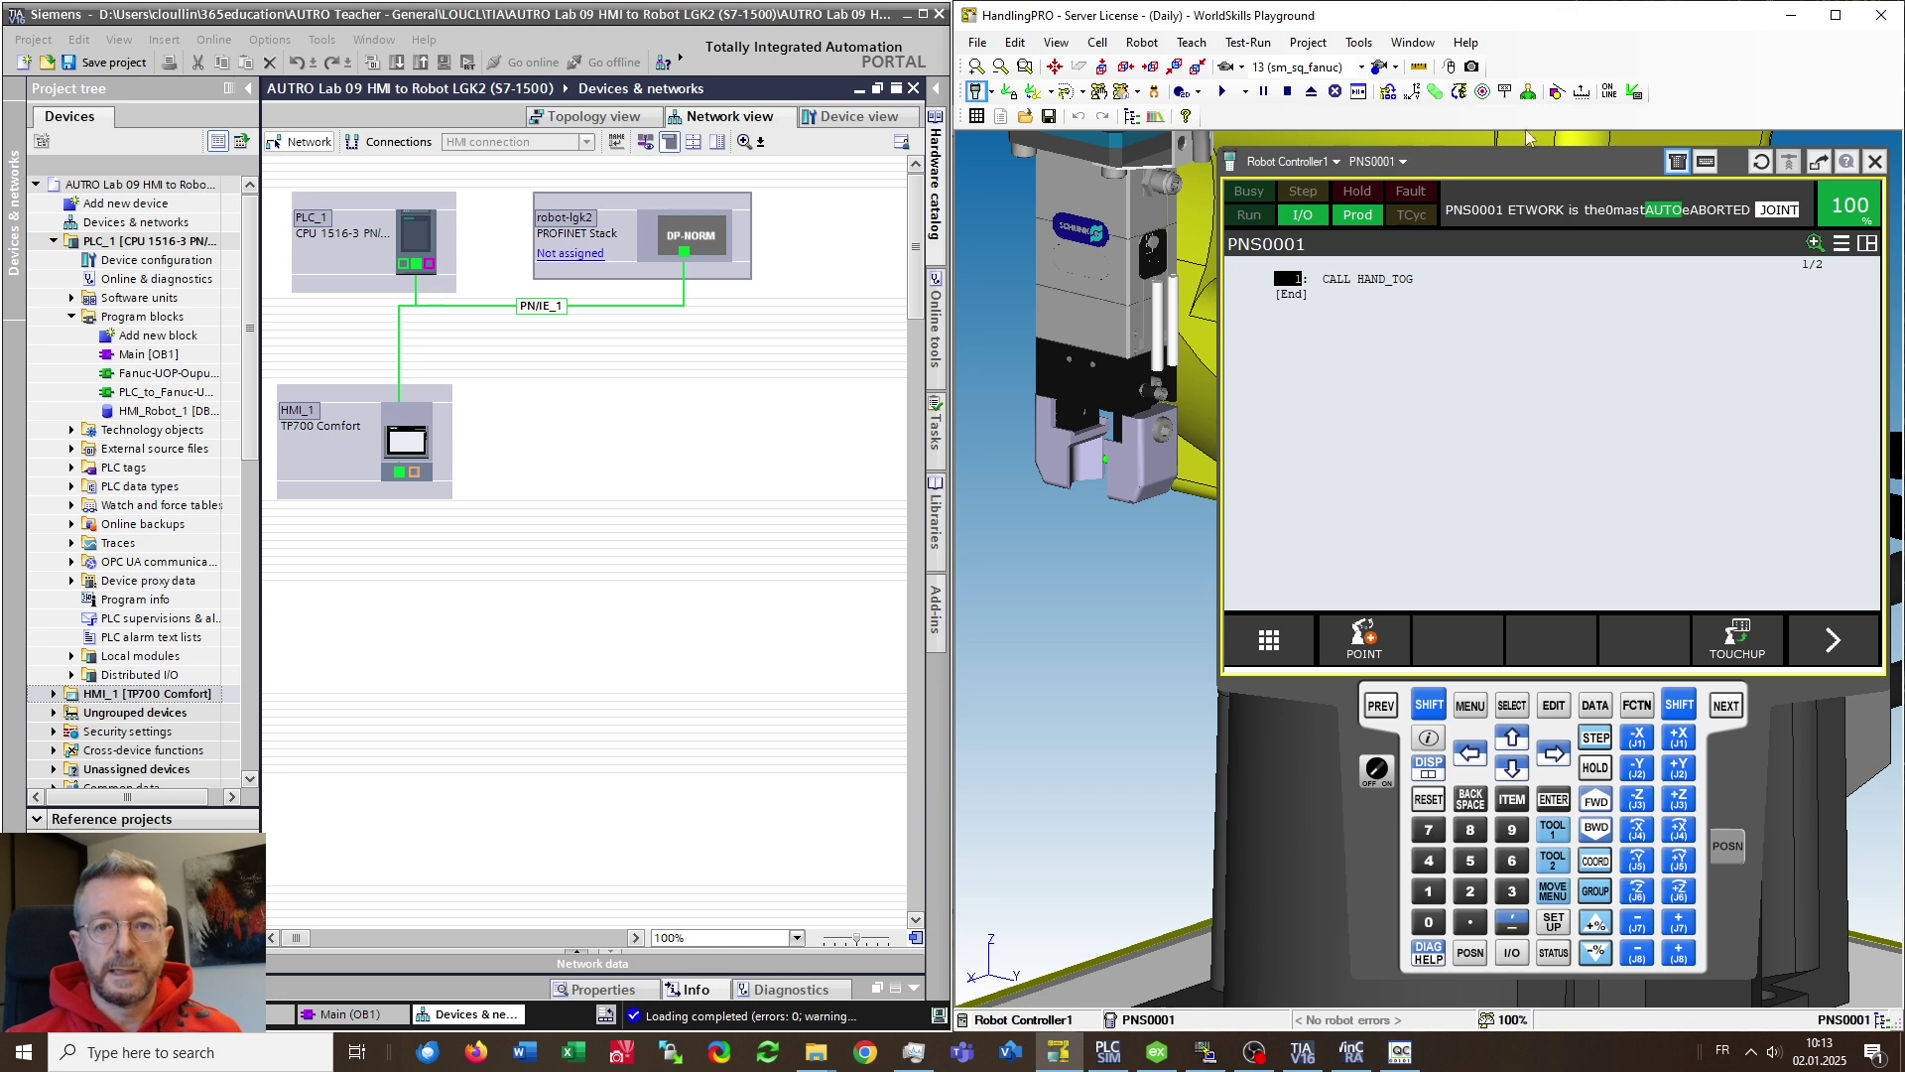
In the Cell Browser, collapse to Workcell and expand External Devices showing OPC1 to add a device
{"action": "left_click", "coordinate": [1132, 117]}
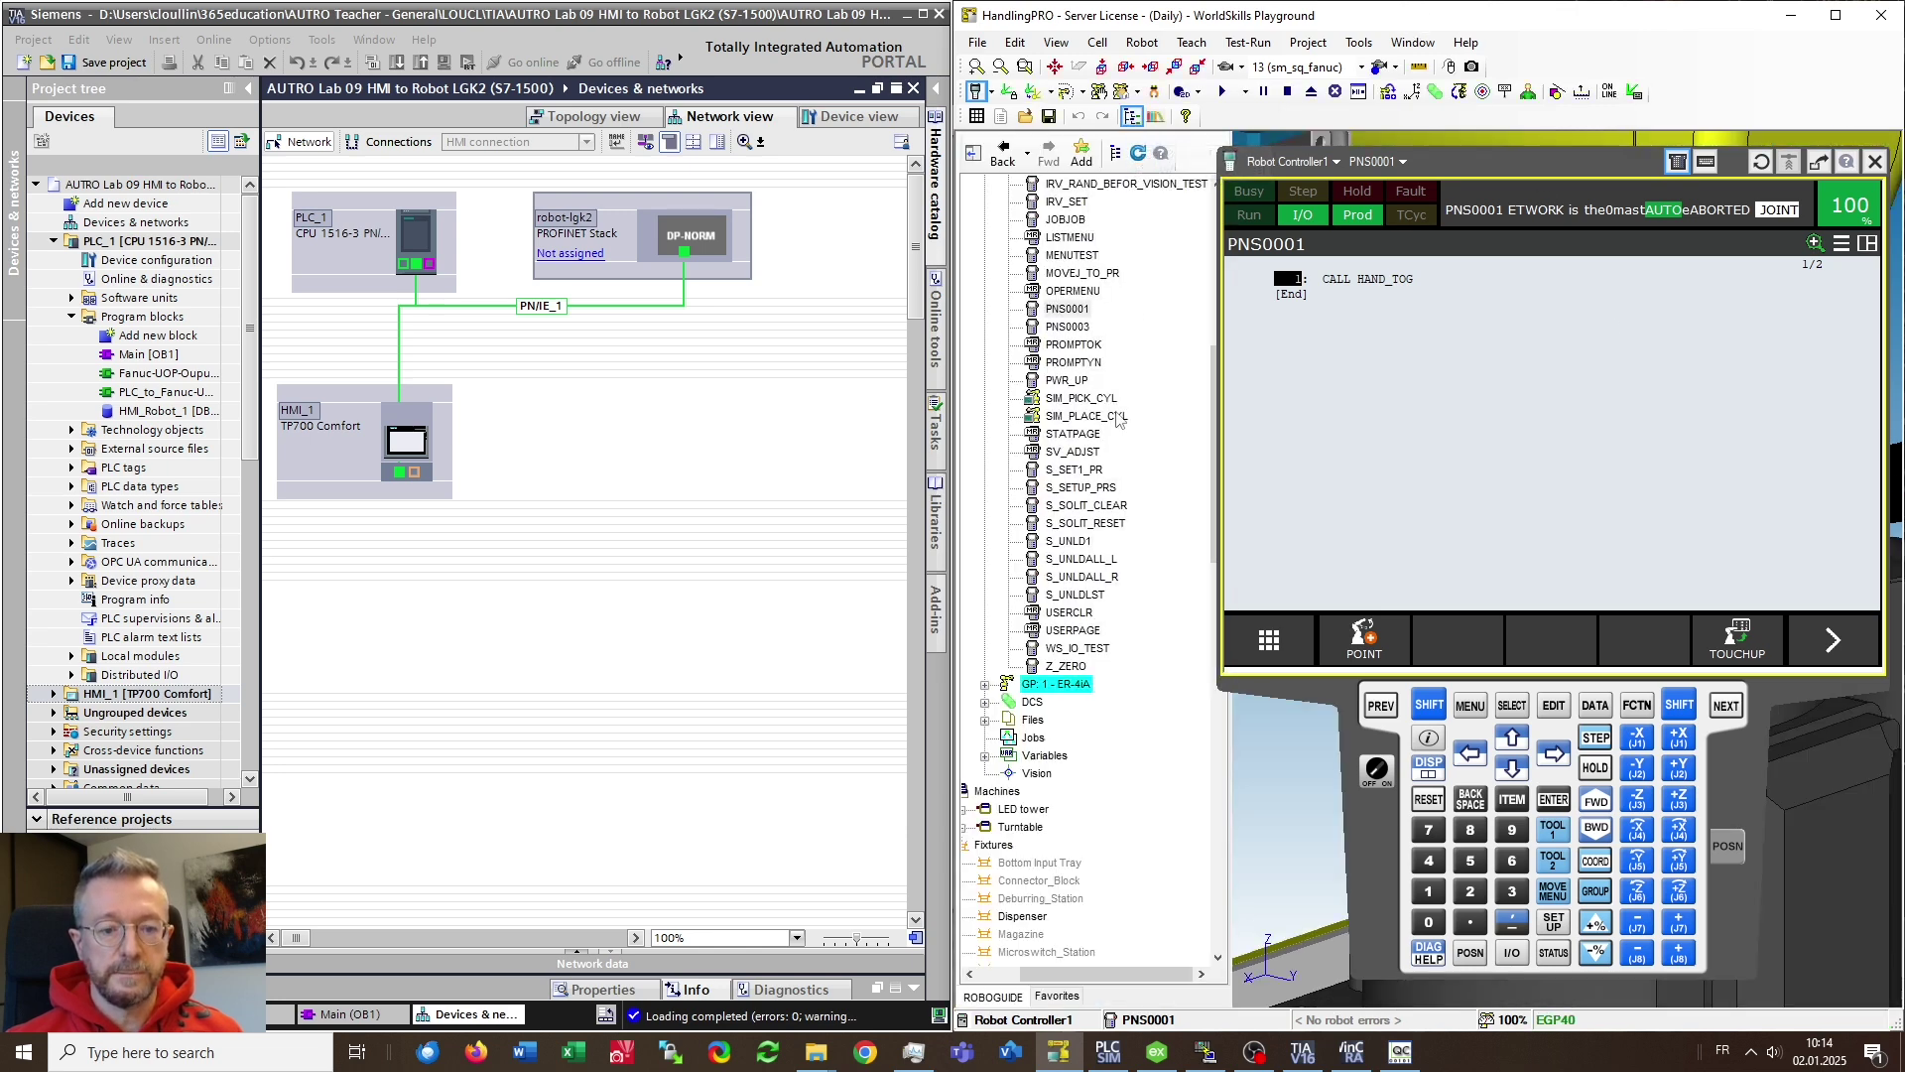
{"action": "right_click", "coordinate": [1043, 685]}
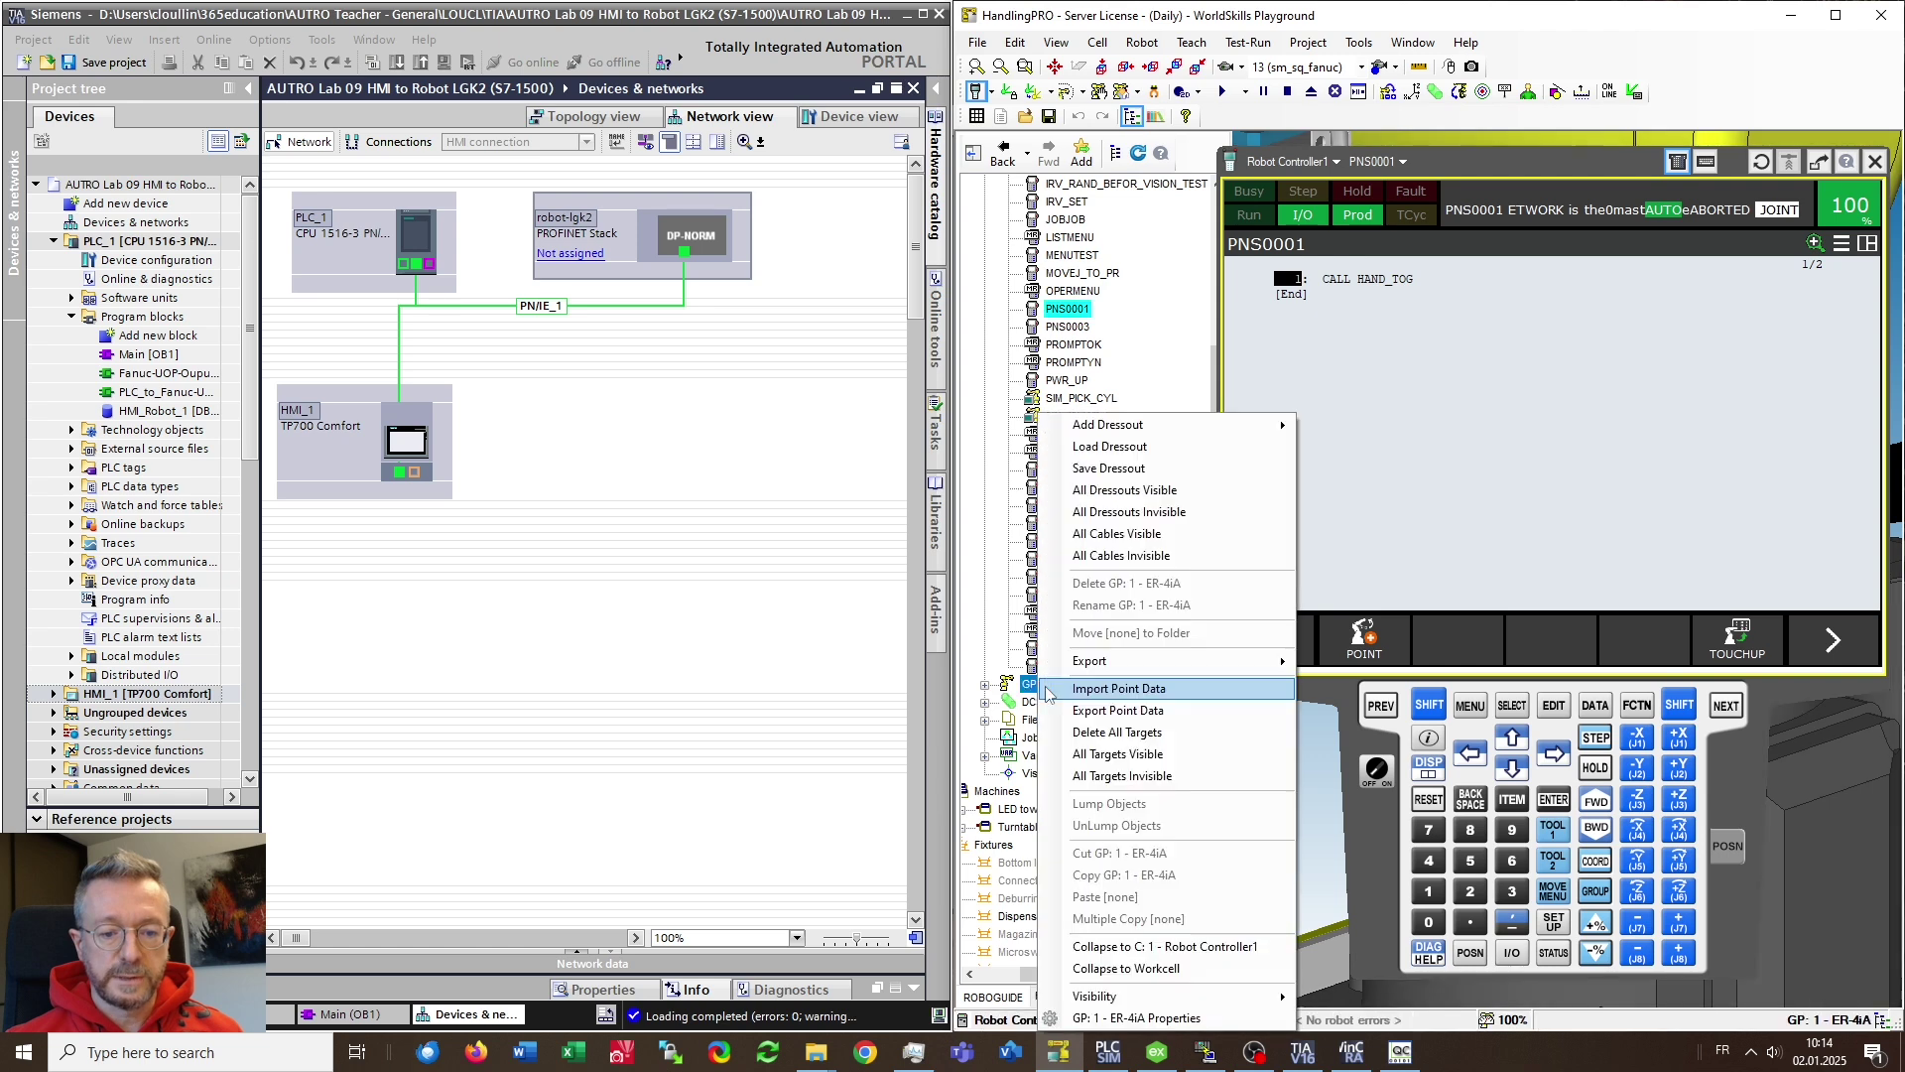
{"action": "left_click", "coordinate": [1139, 967]}
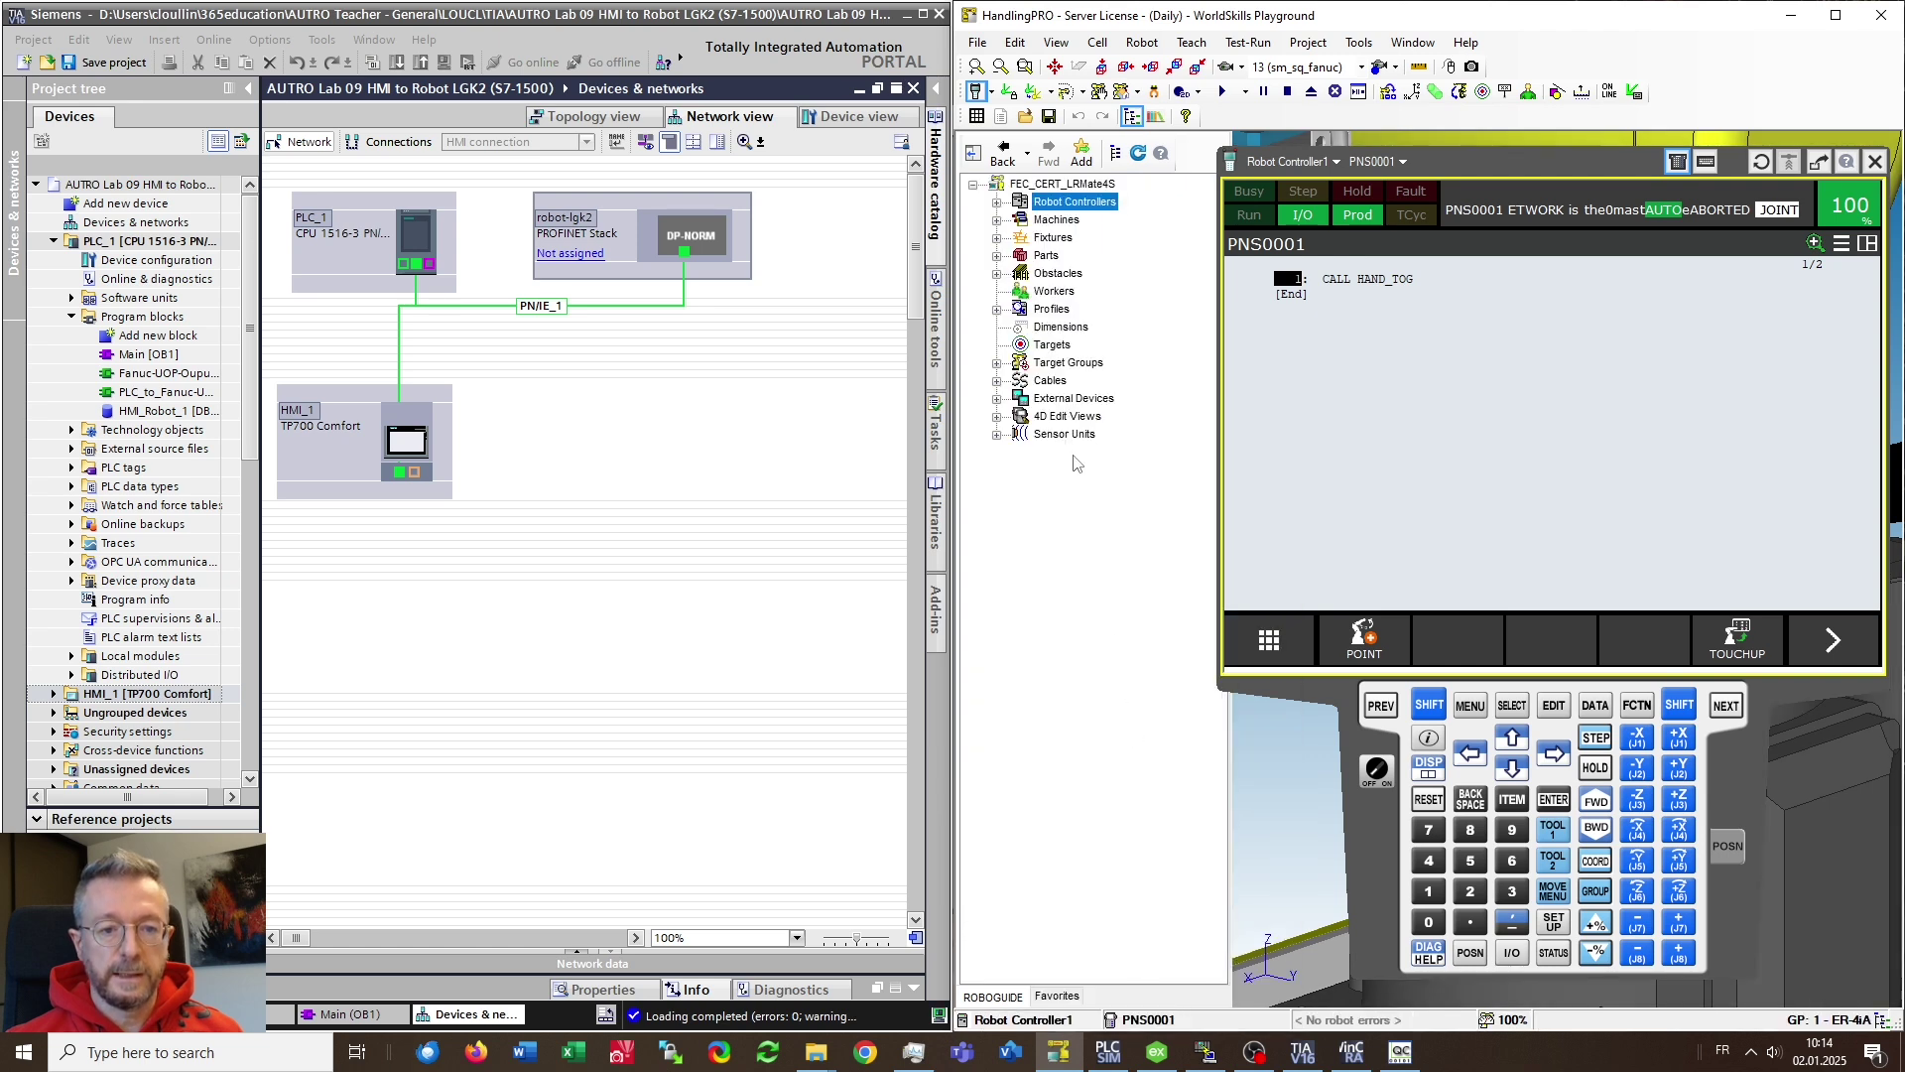
{"action": "left_click", "coordinate": [997, 398]}
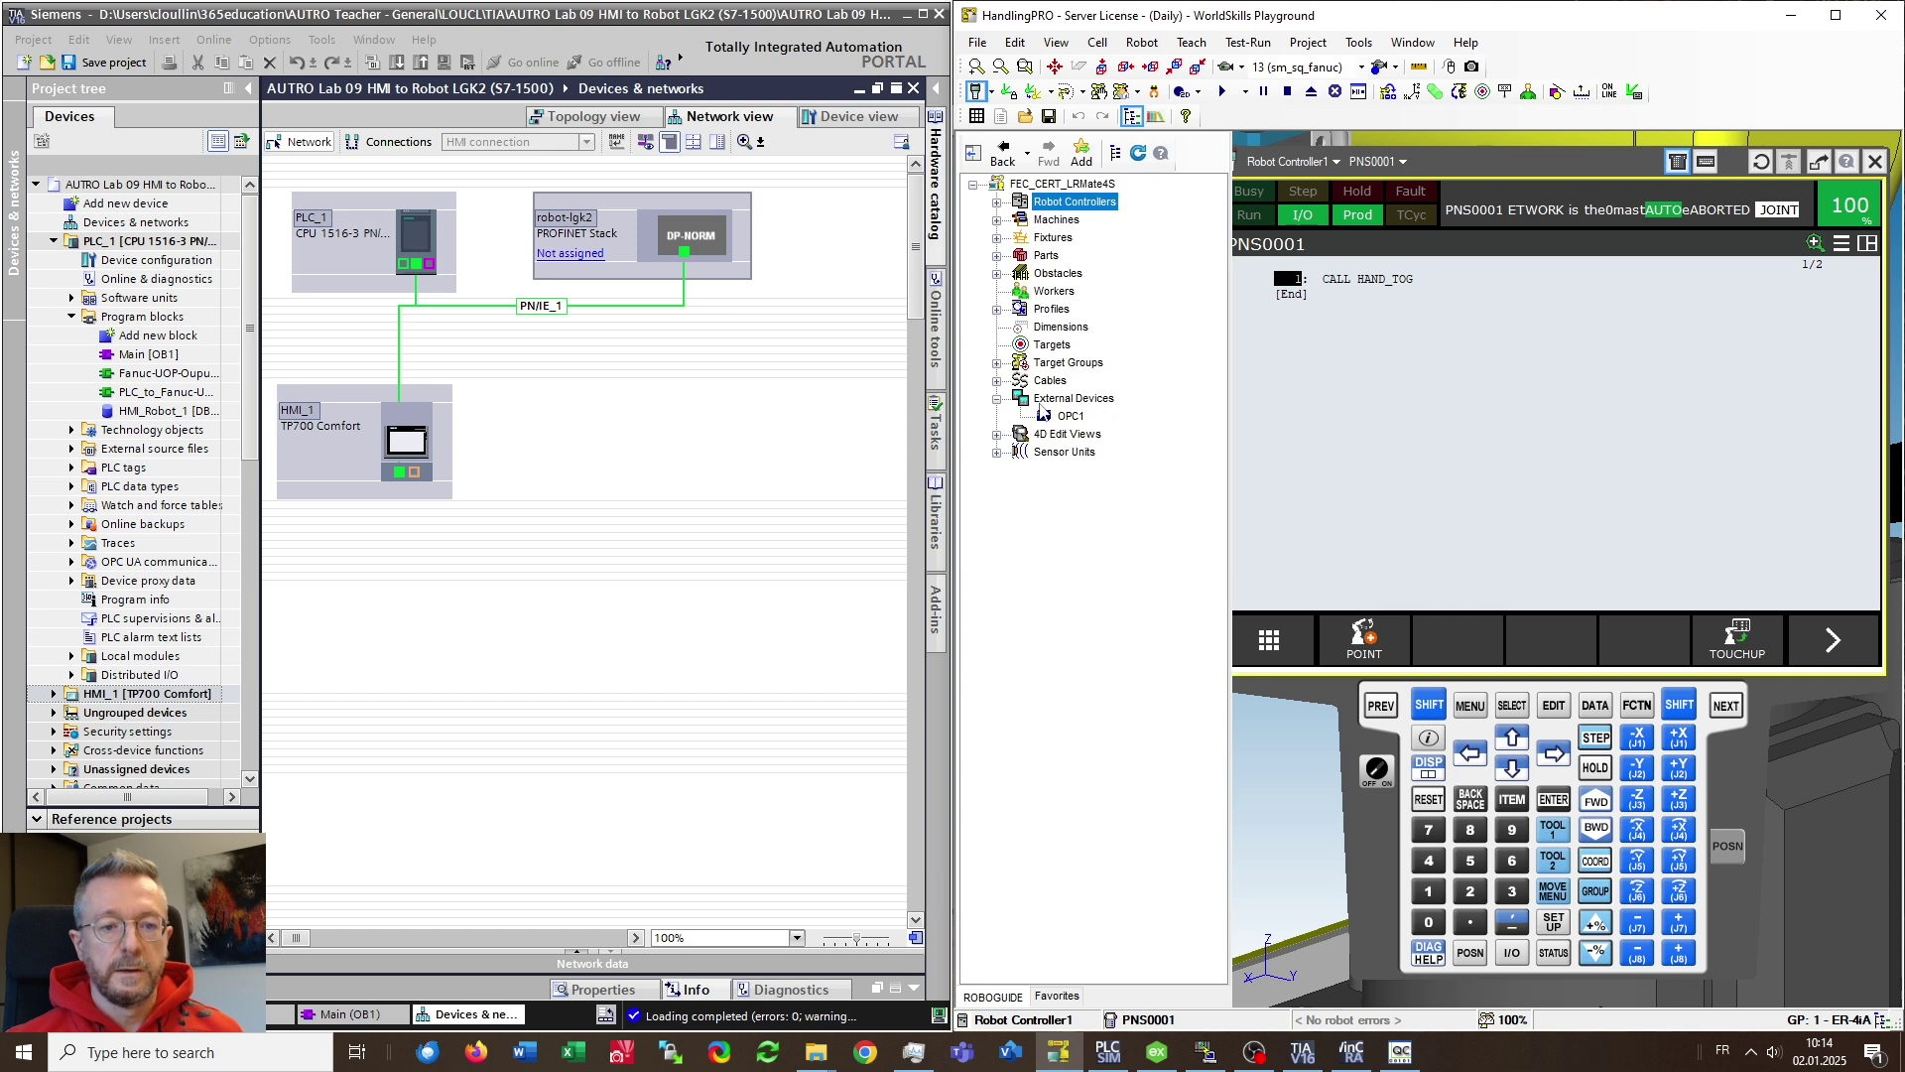
{"action": "right_click", "coordinate": [1097, 400]}
Add a new OPC Server device using the Kepware.KEPServerEX.V6 ProgID
{"action": "left_click", "coordinate": [1102, 376]}
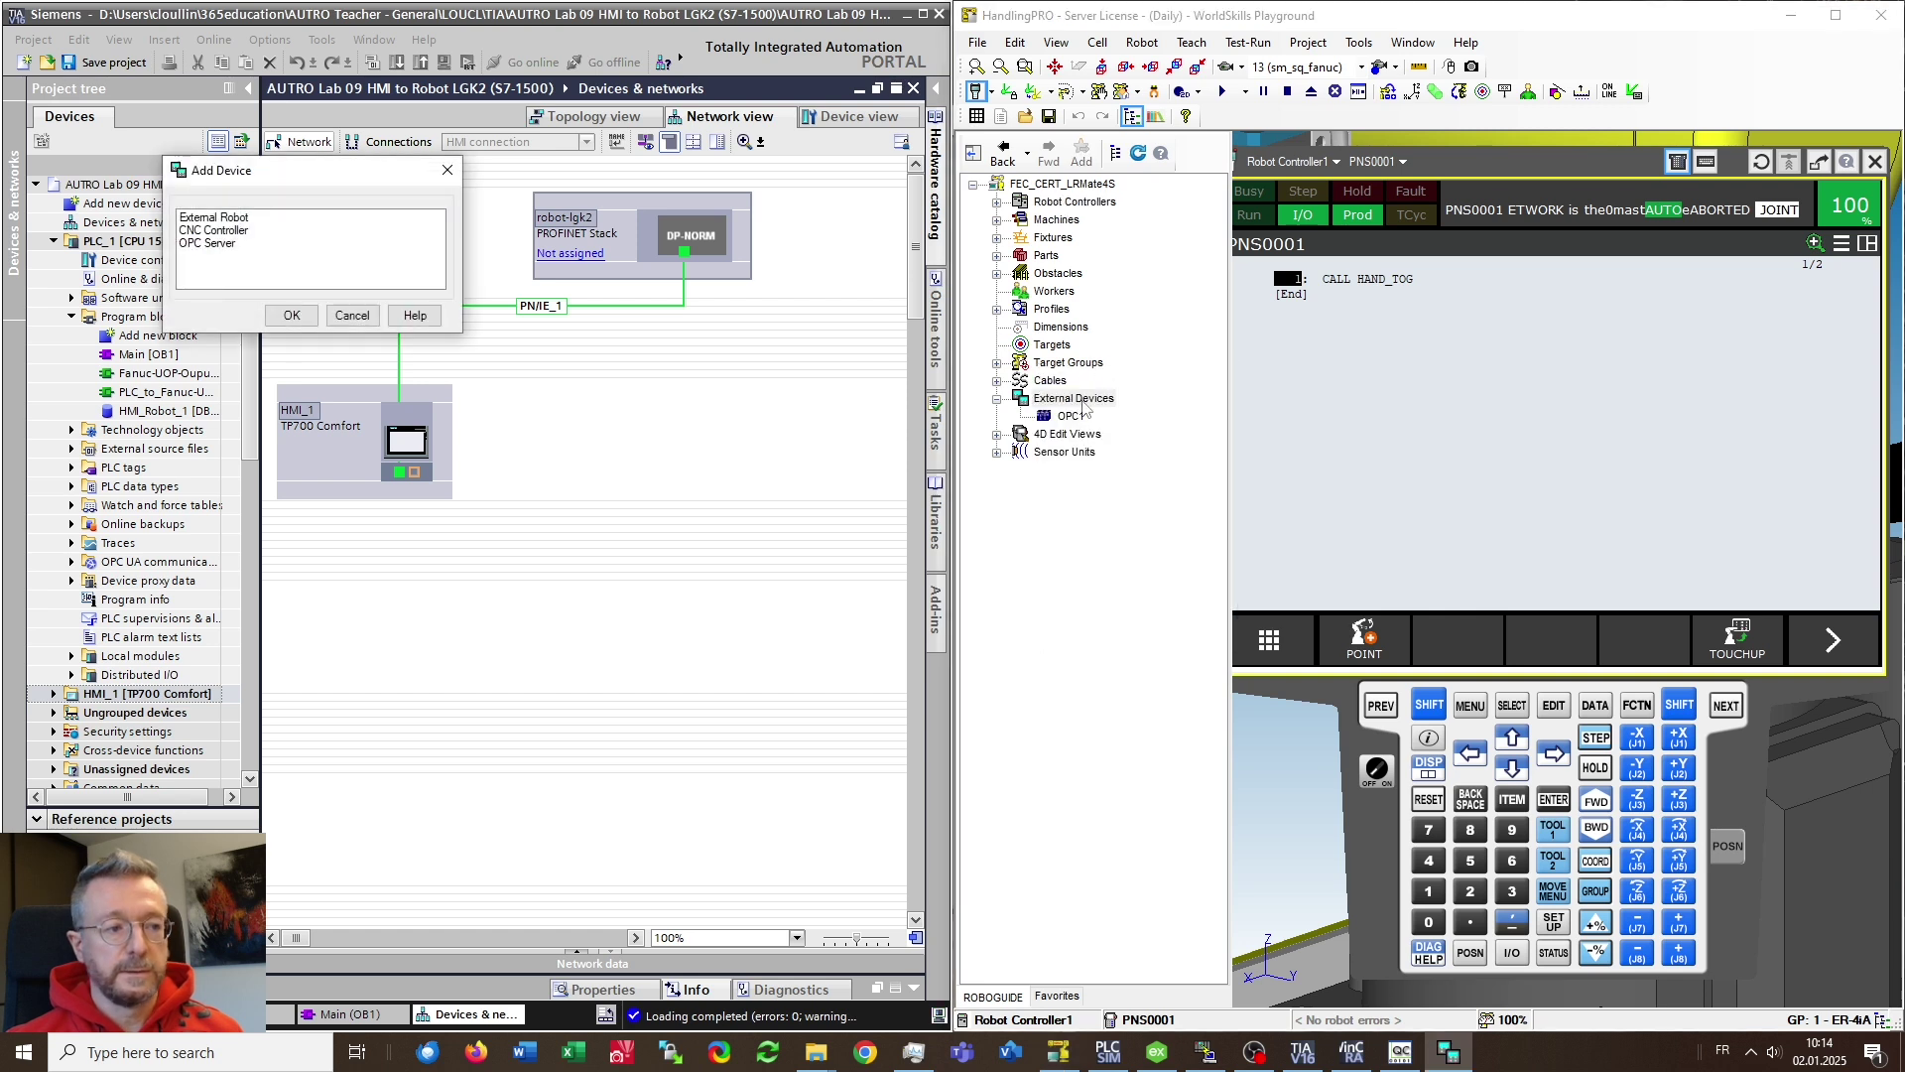
{"action": "left_click", "coordinate": [194, 244]}
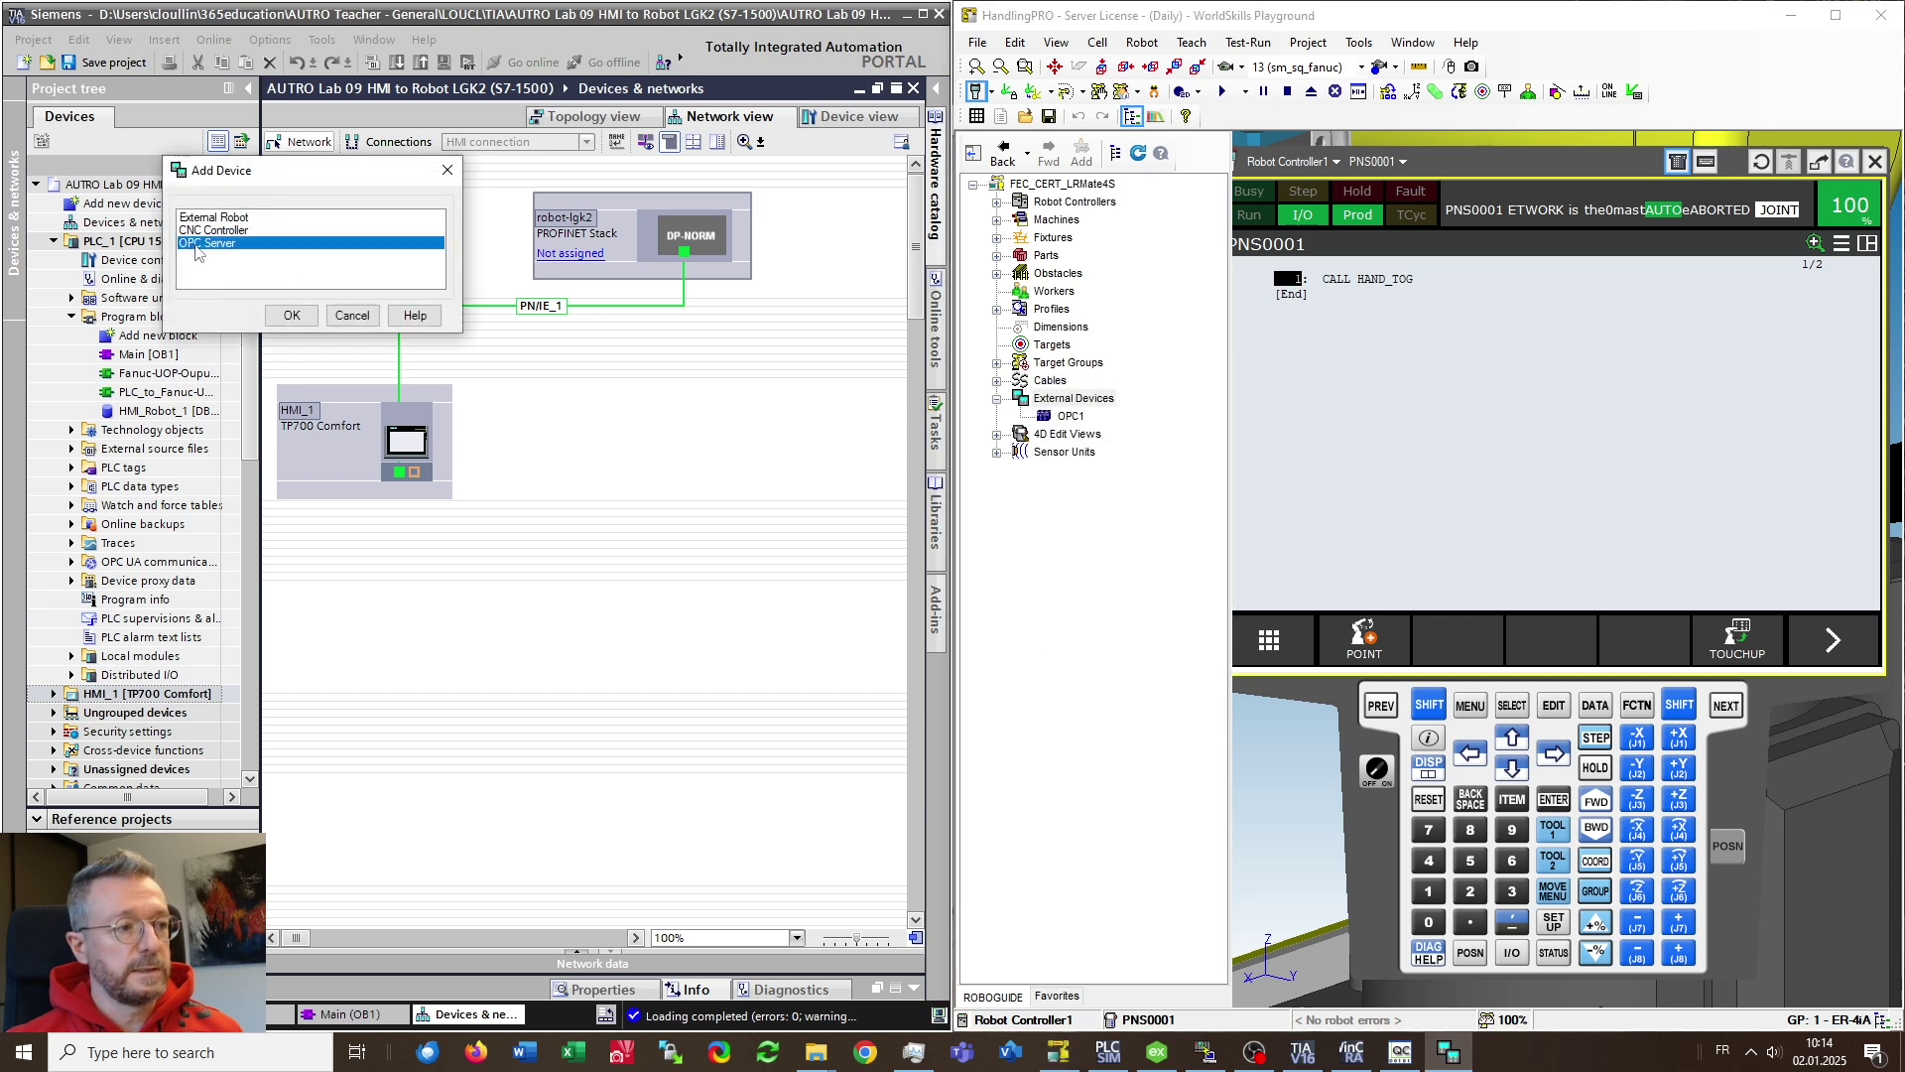
{"action": "left_click", "coordinate": [291, 316]}
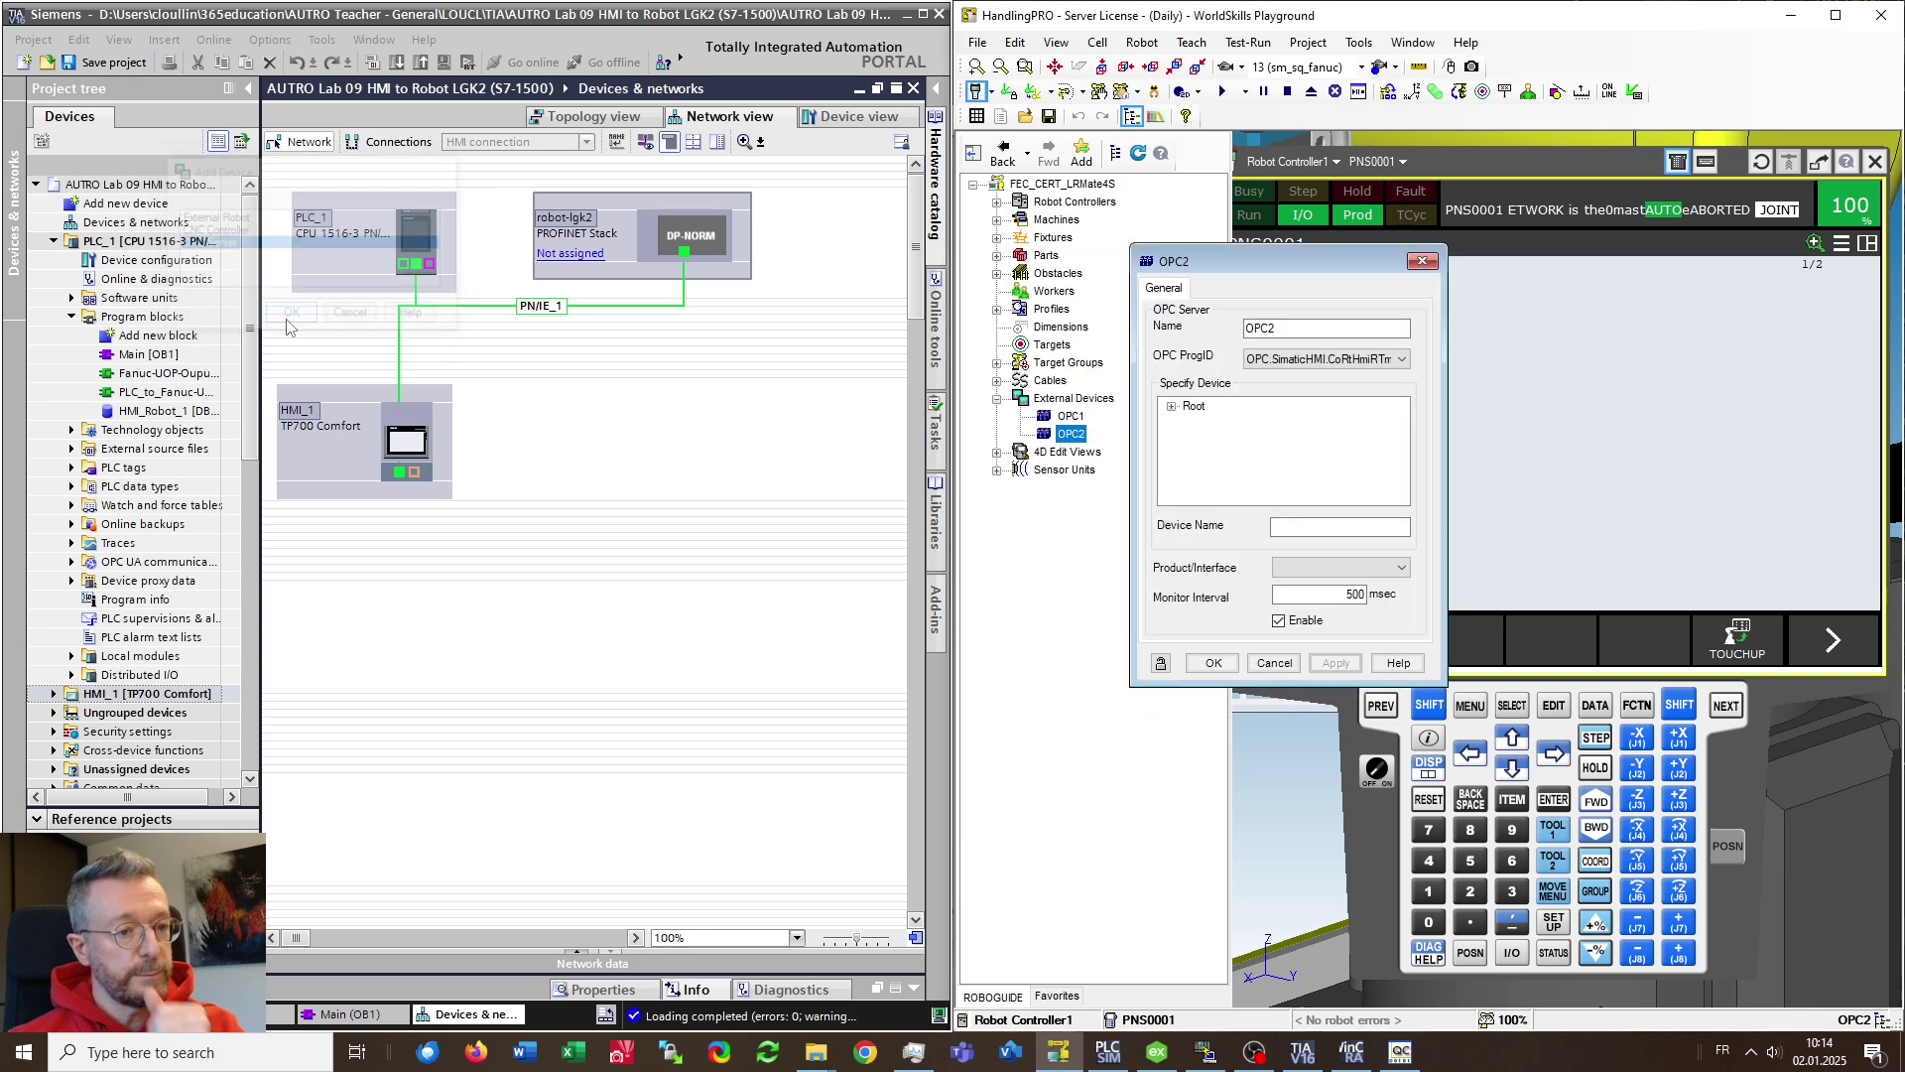
{"action": "left_click", "coordinate": [1319, 359]}
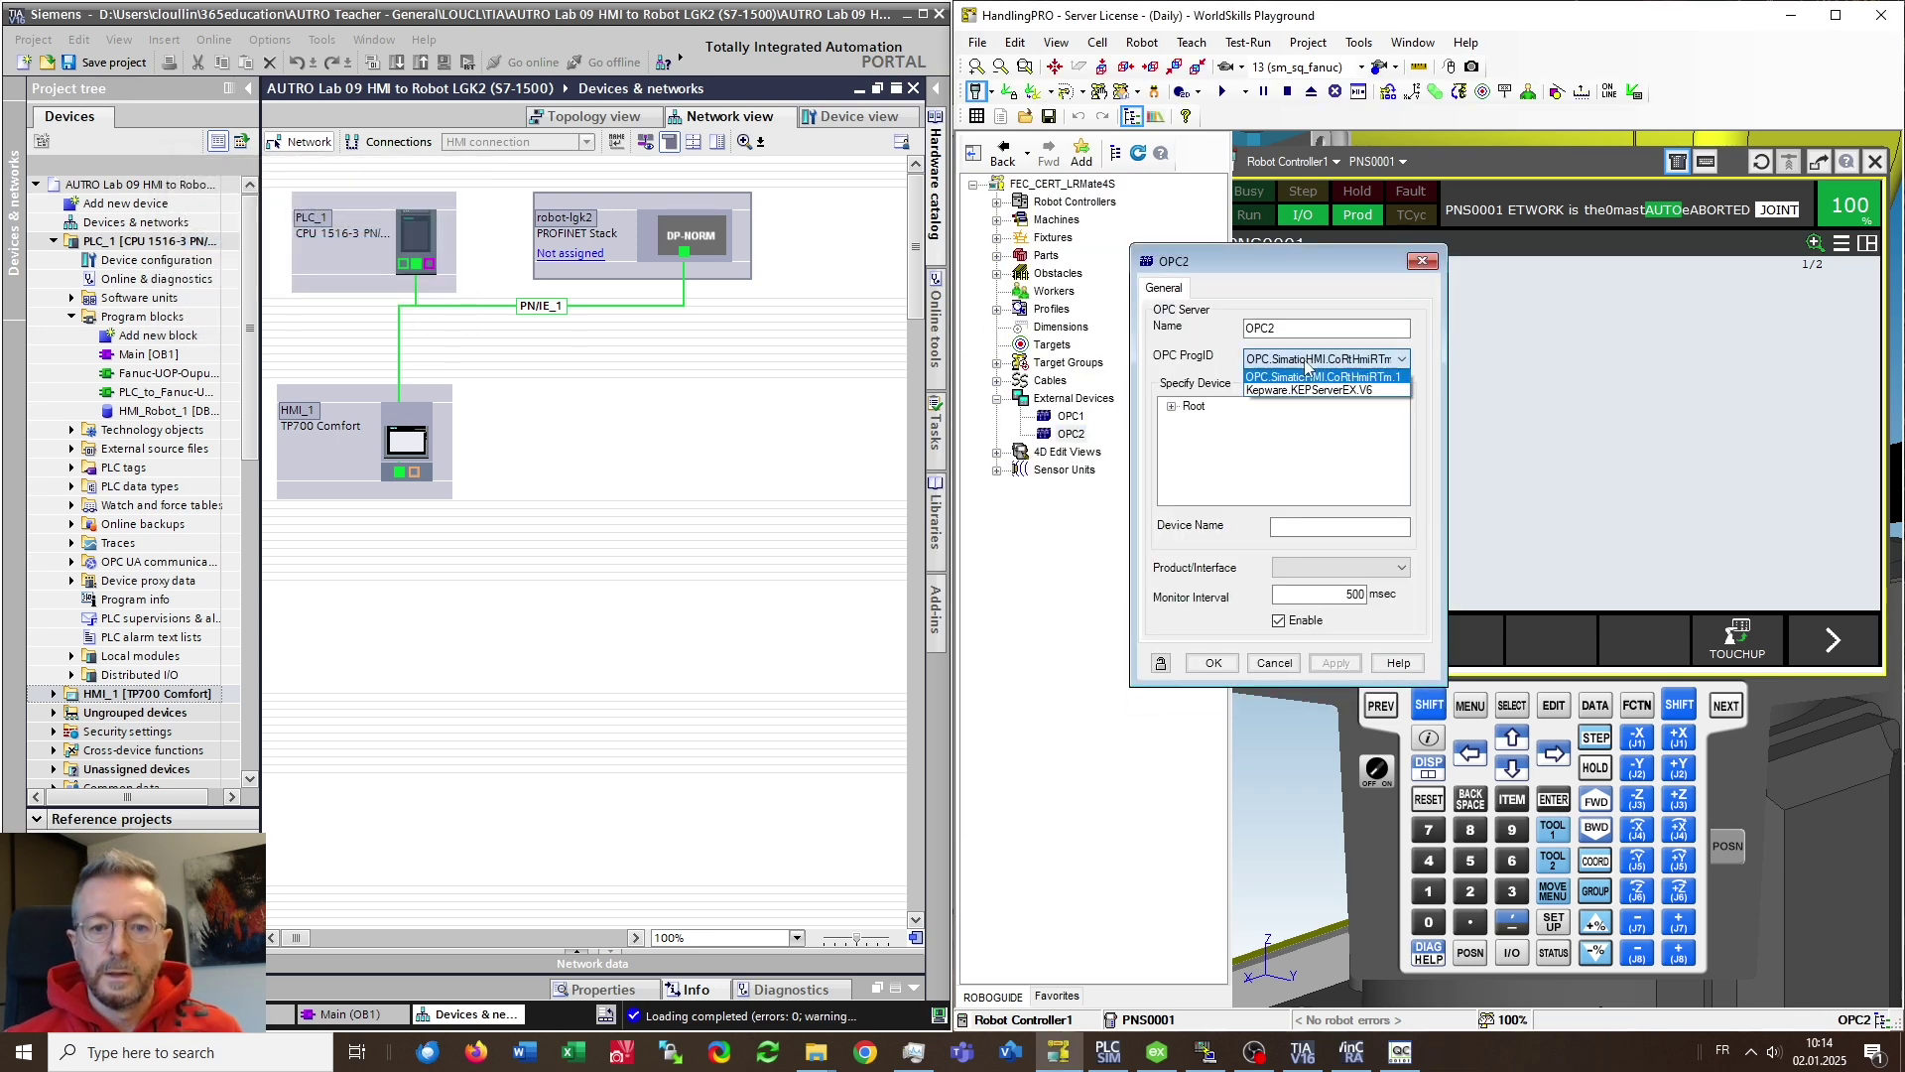
{"action": "left_click", "coordinate": [1303, 397]}
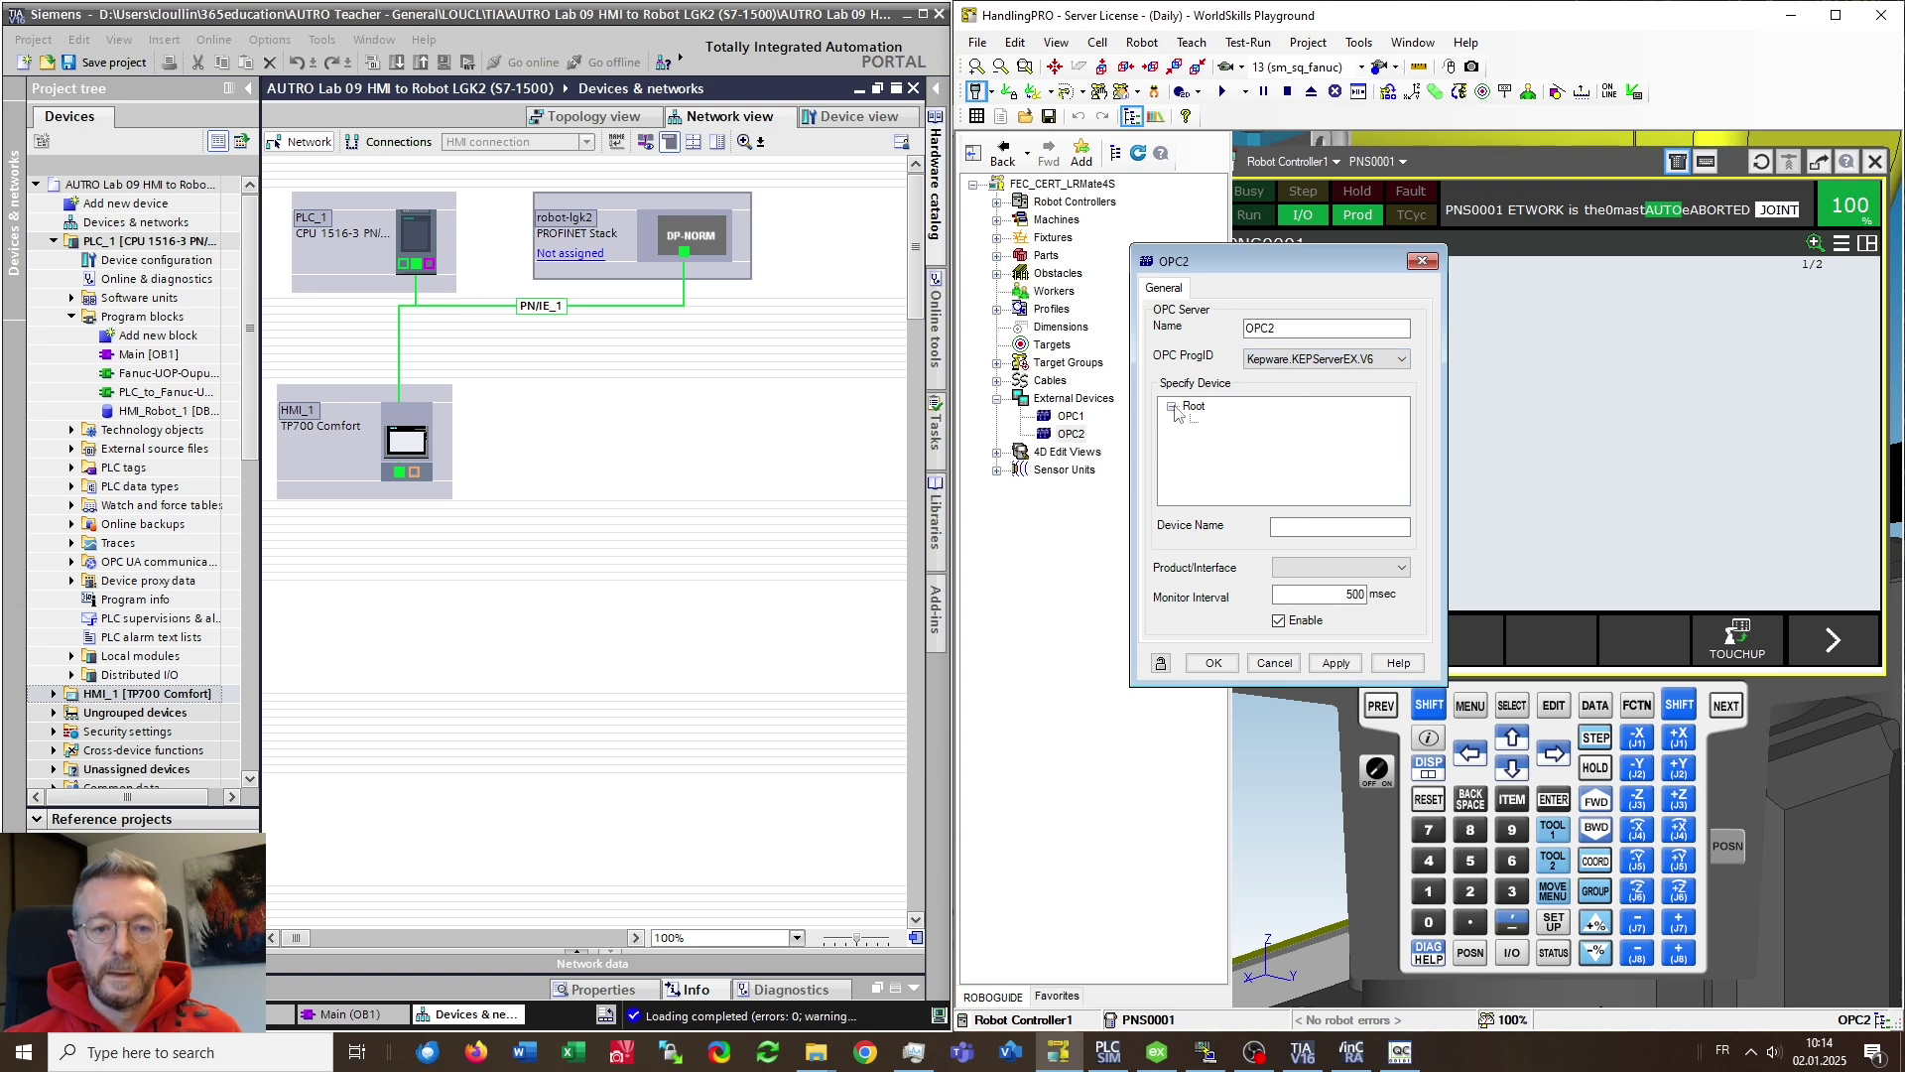
Select SiemensPLC > S7-1500 > Group1 as the target tag group
{"action": "left_click", "coordinate": [1172, 406]}
{"action": "scroll", "coordinate": [1241, 479], "scroll_direction": "down", "scroll_amount": 2}
{"action": "scroll", "coordinate": [1240, 479], "scroll_direction": "down", "scroll_amount": 3}
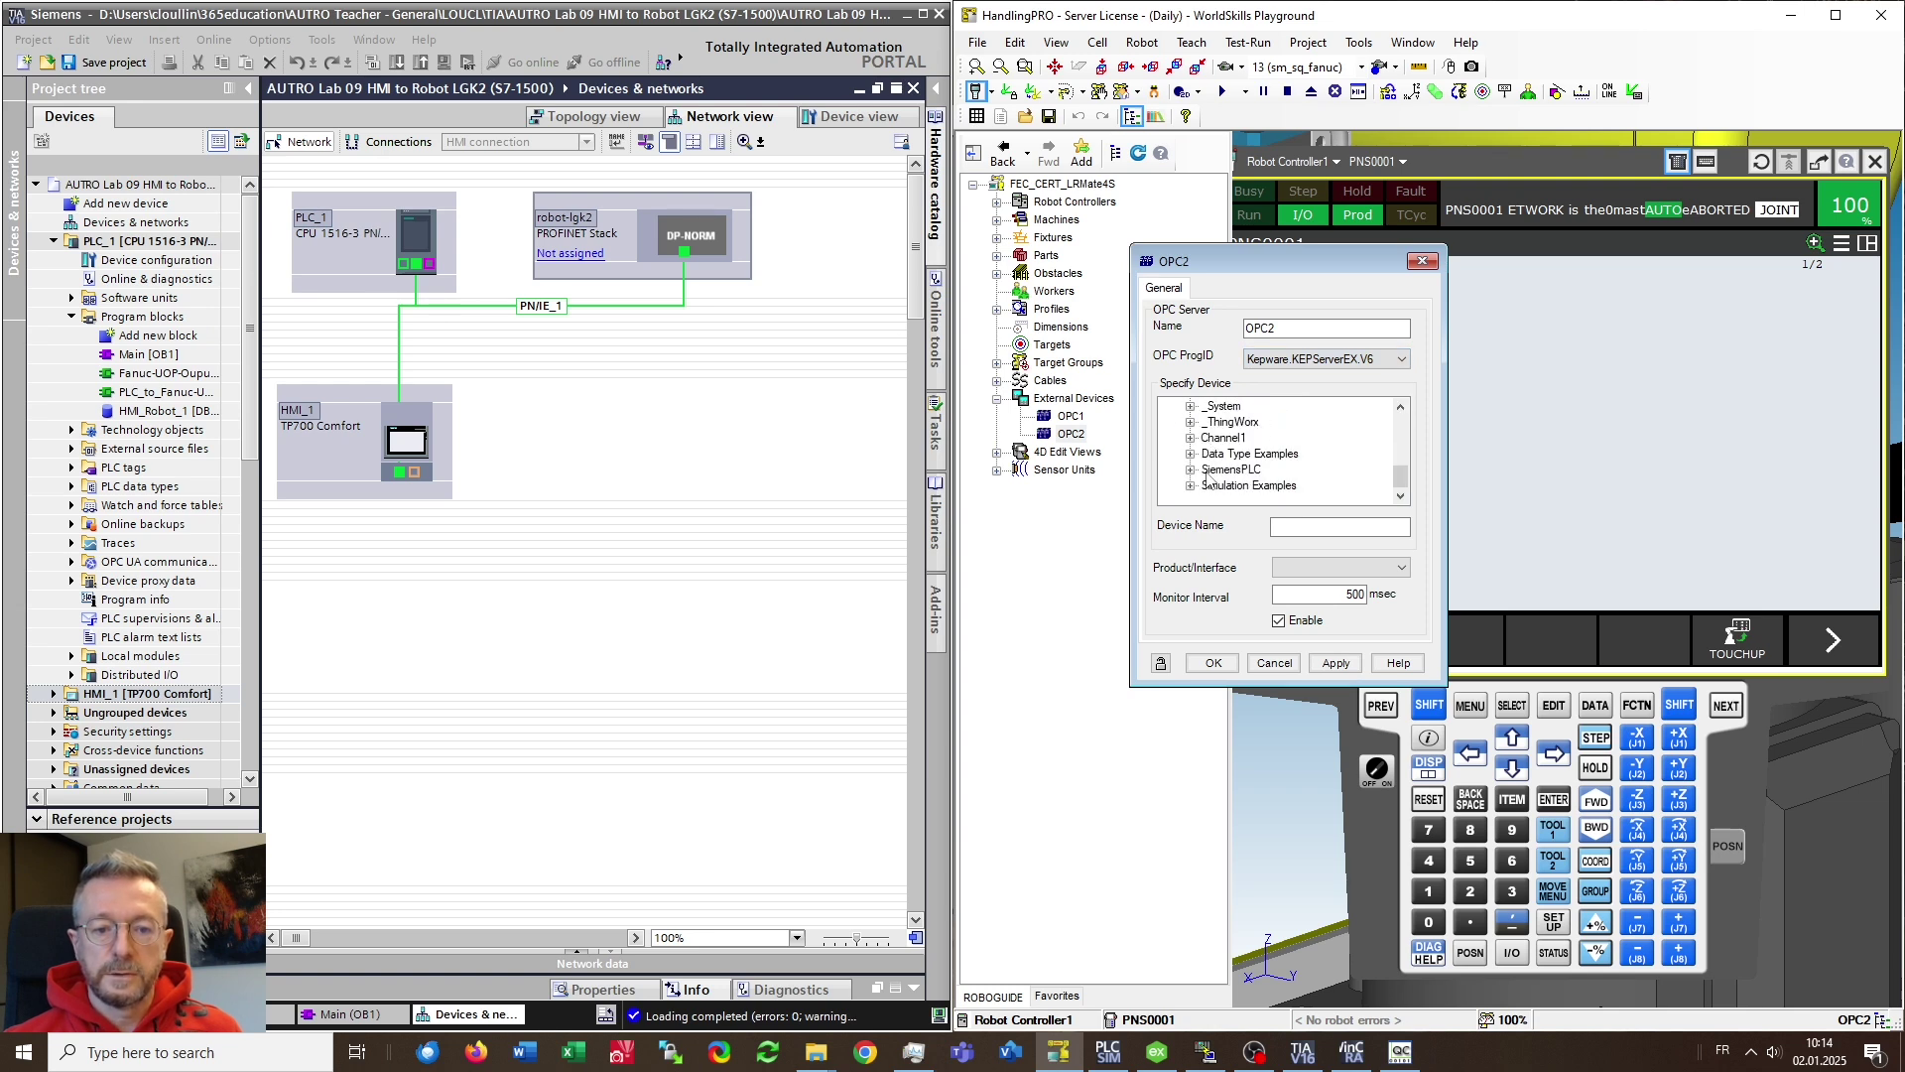
{"action": "left_click", "coordinate": [1191, 470]}
{"action": "scroll", "coordinate": [1227, 485], "scroll_direction": "down", "scroll_amount": 1}
{"action": "left_click", "coordinate": [1211, 470]}
{"action": "scroll", "coordinate": [1262, 496], "scroll_direction": "down", "scroll_amount": 1}
{"action": "left_click", "coordinate": [1258, 486]}
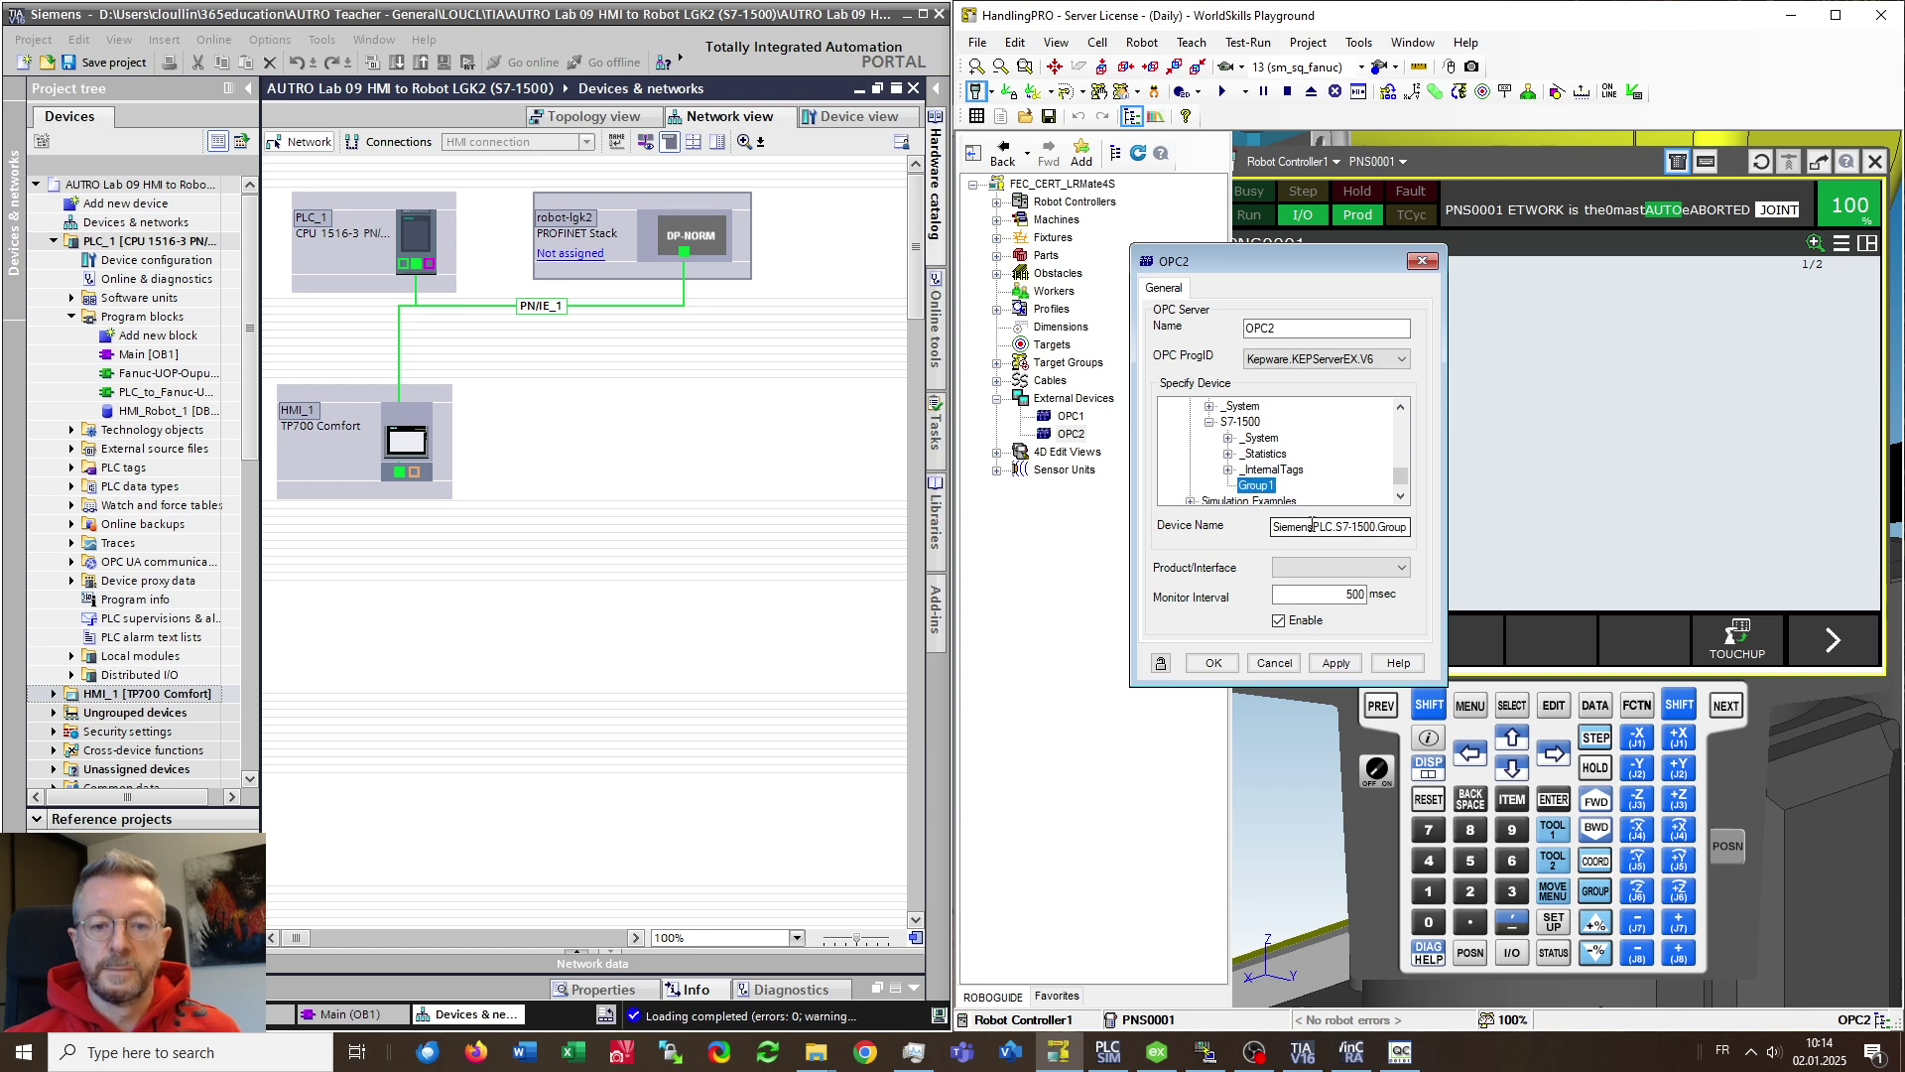
Set the interface to <Anonymous> and the monitor interval to 100 msec, then apply and close
{"action": "left_click", "coordinate": [1362, 578]}
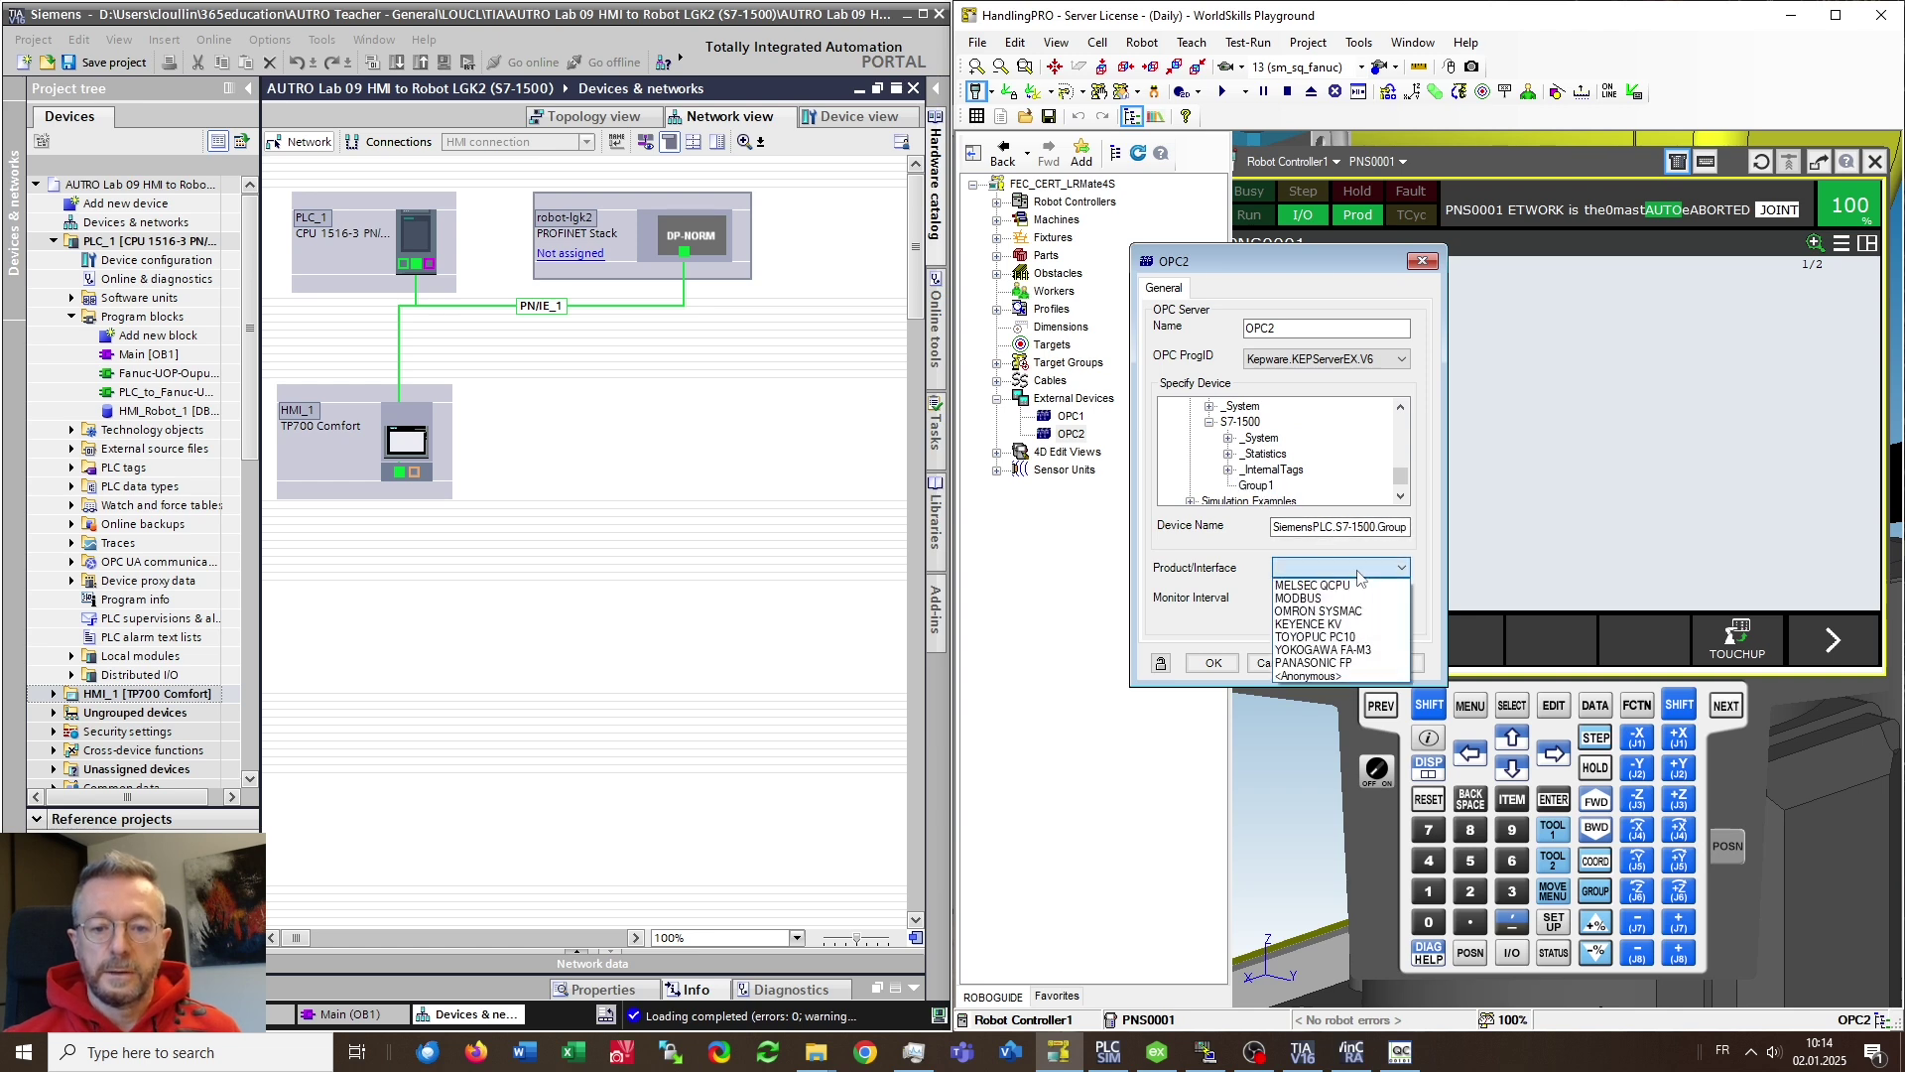
{"action": "left_click", "coordinate": [1335, 677]}
{"action": "left_click", "coordinate": [1330, 596]}
{"action": "type", "text": "100"}
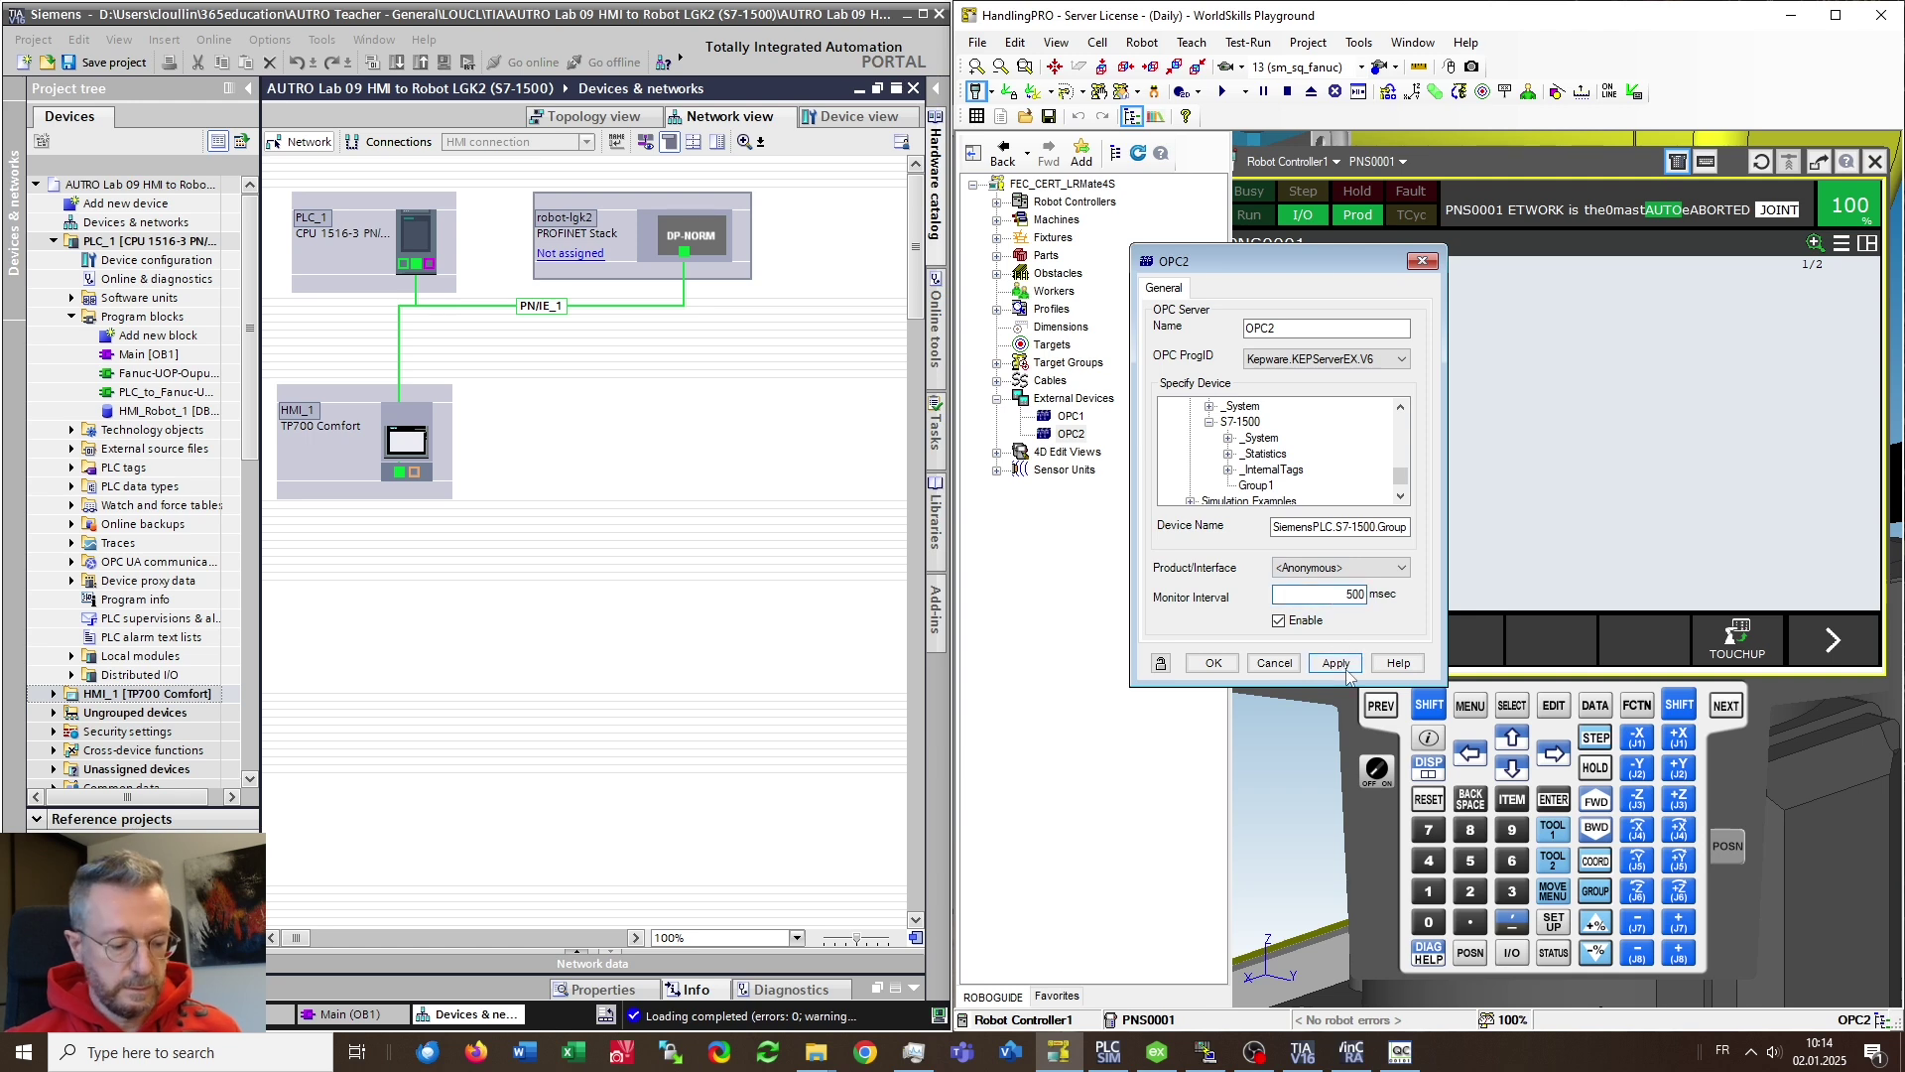
{"action": "left_click", "coordinate": [1342, 665]}
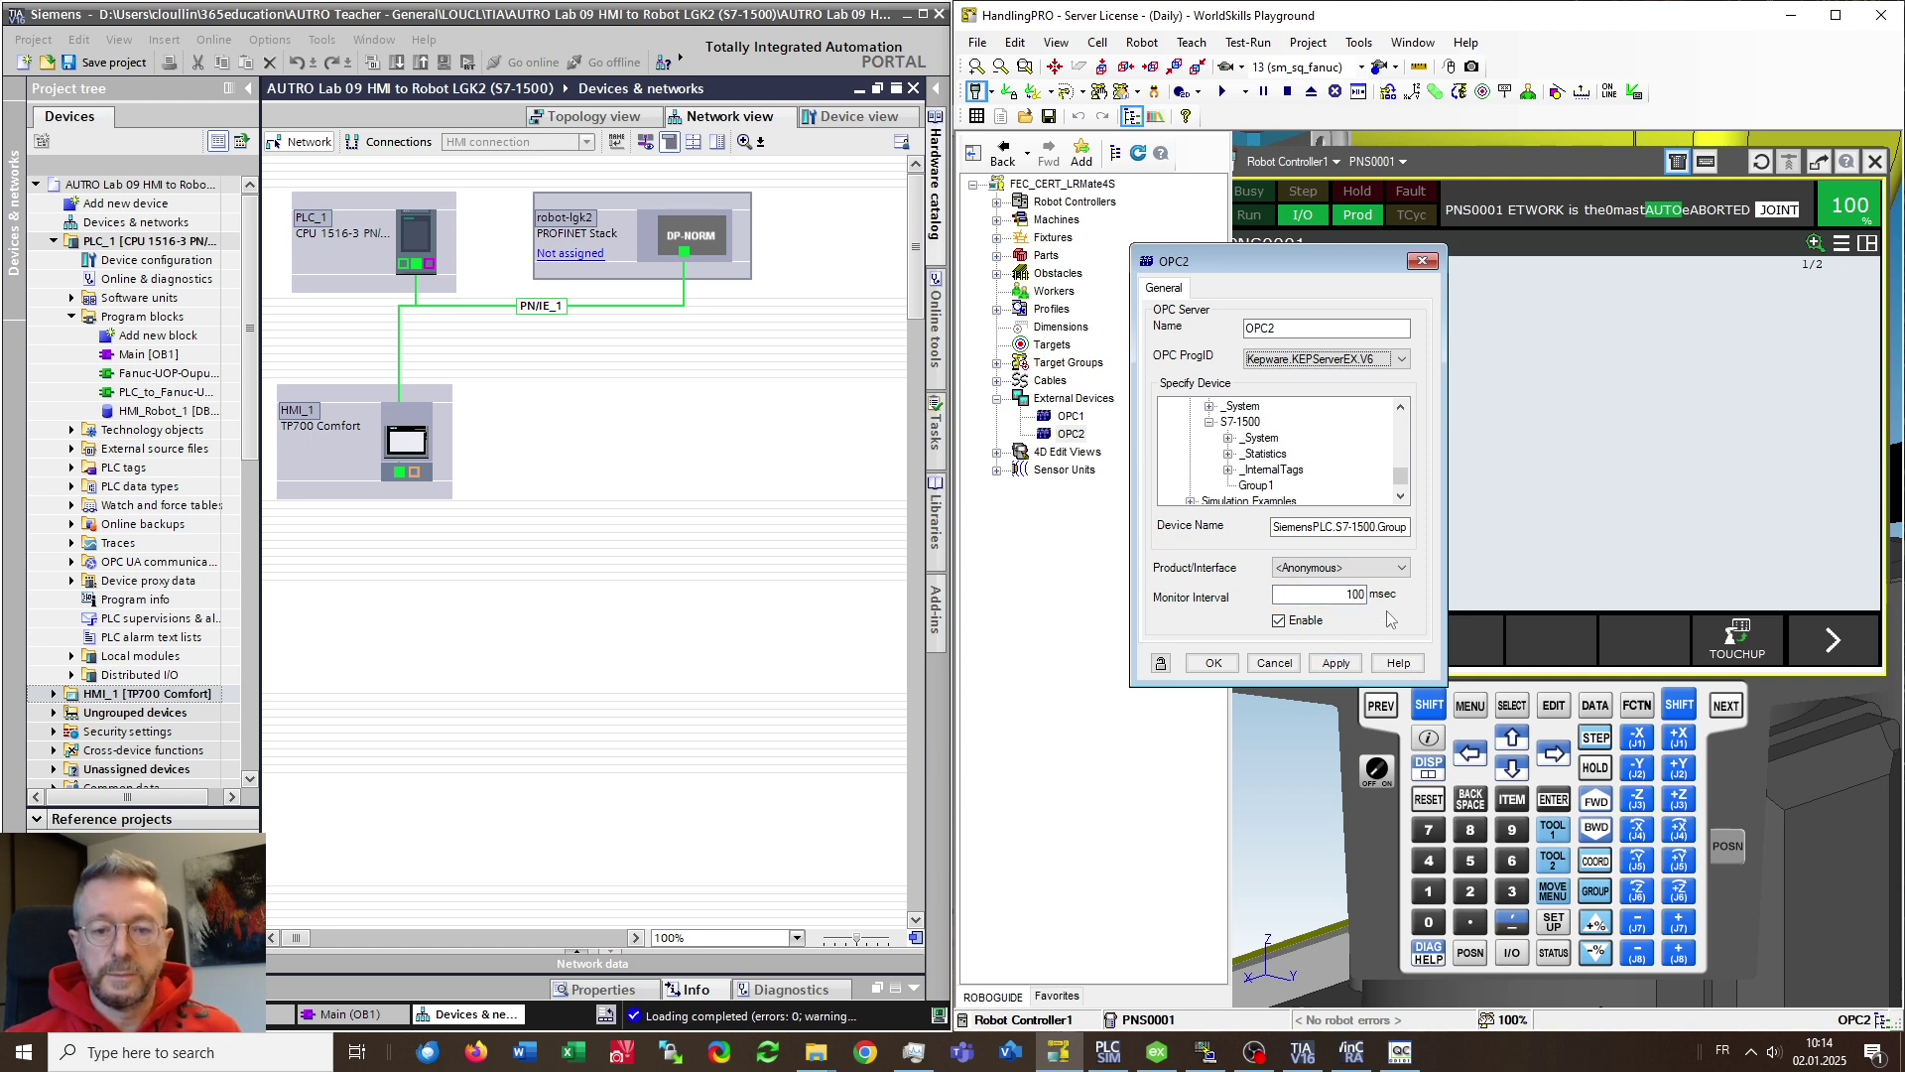
{"action": "left_click", "coordinate": [1354, 662]}
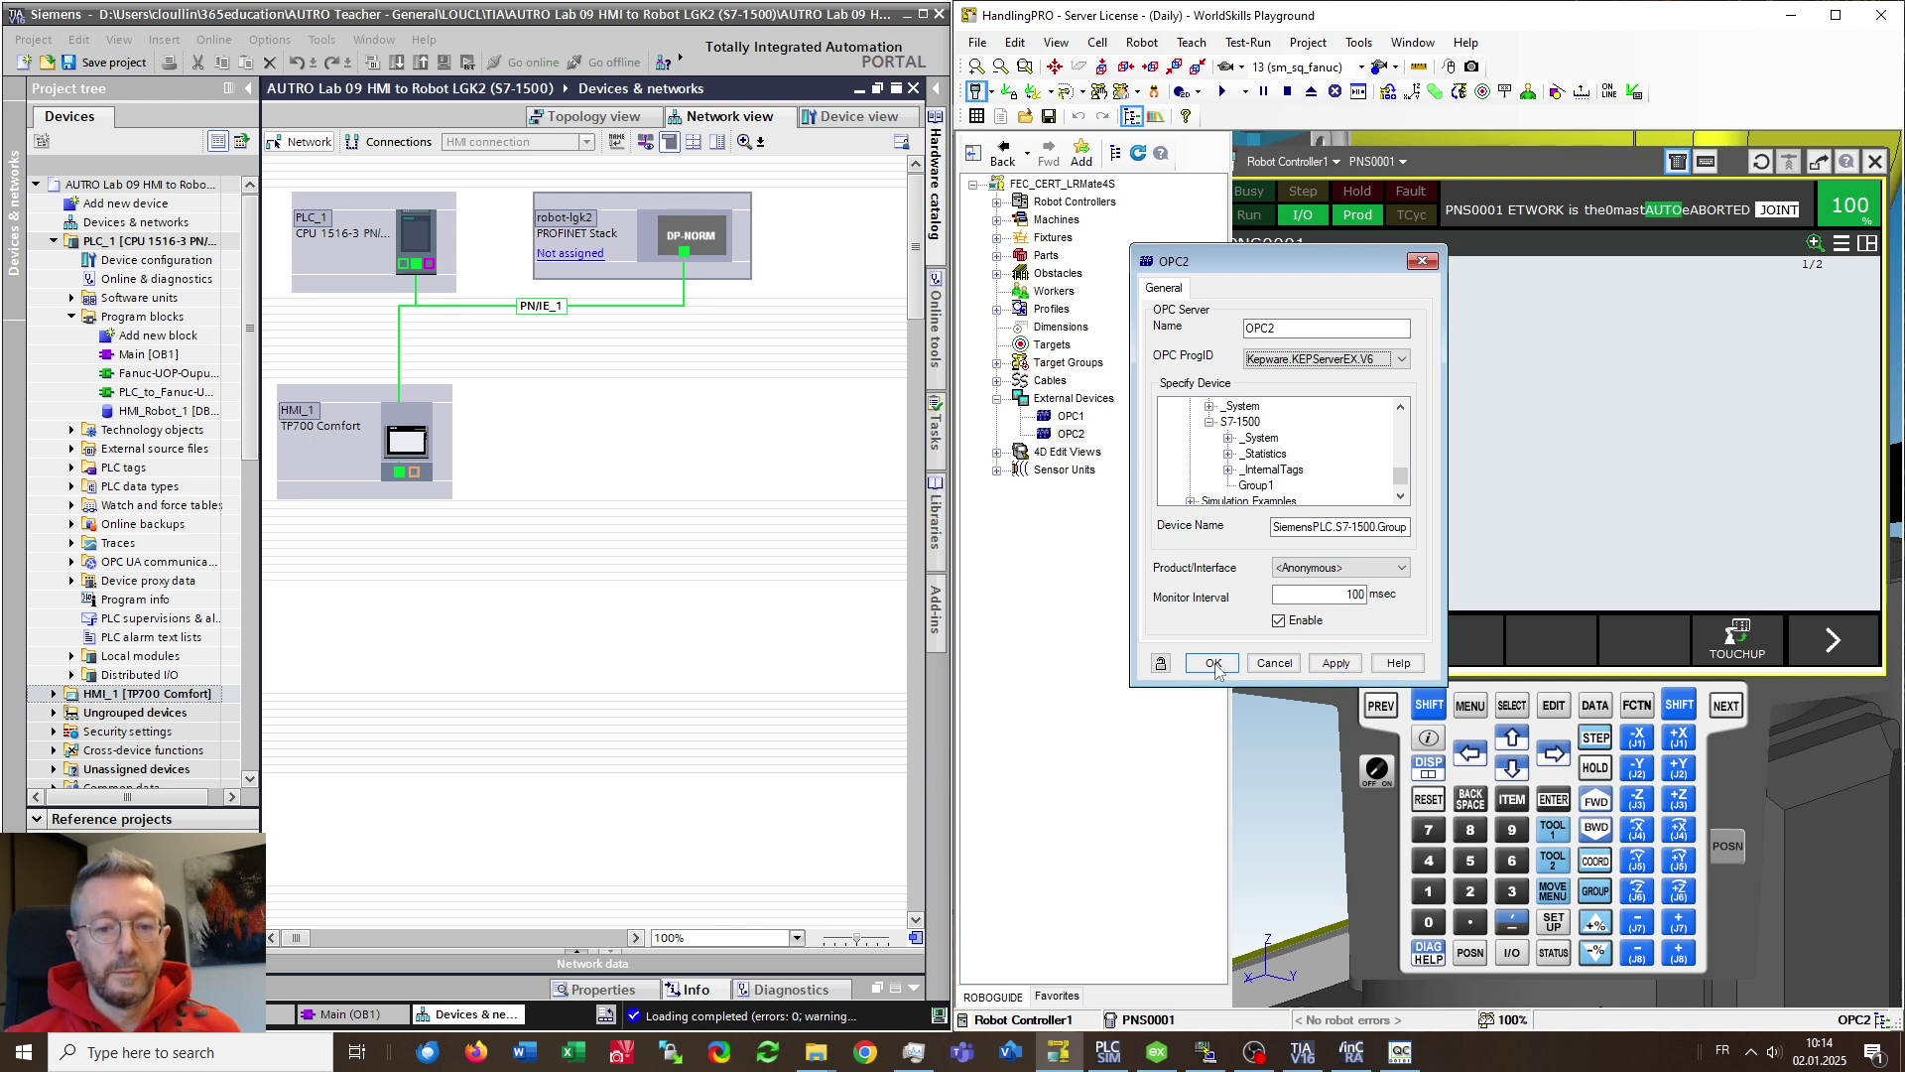
{"action": "left_click", "coordinate": [1275, 663]}
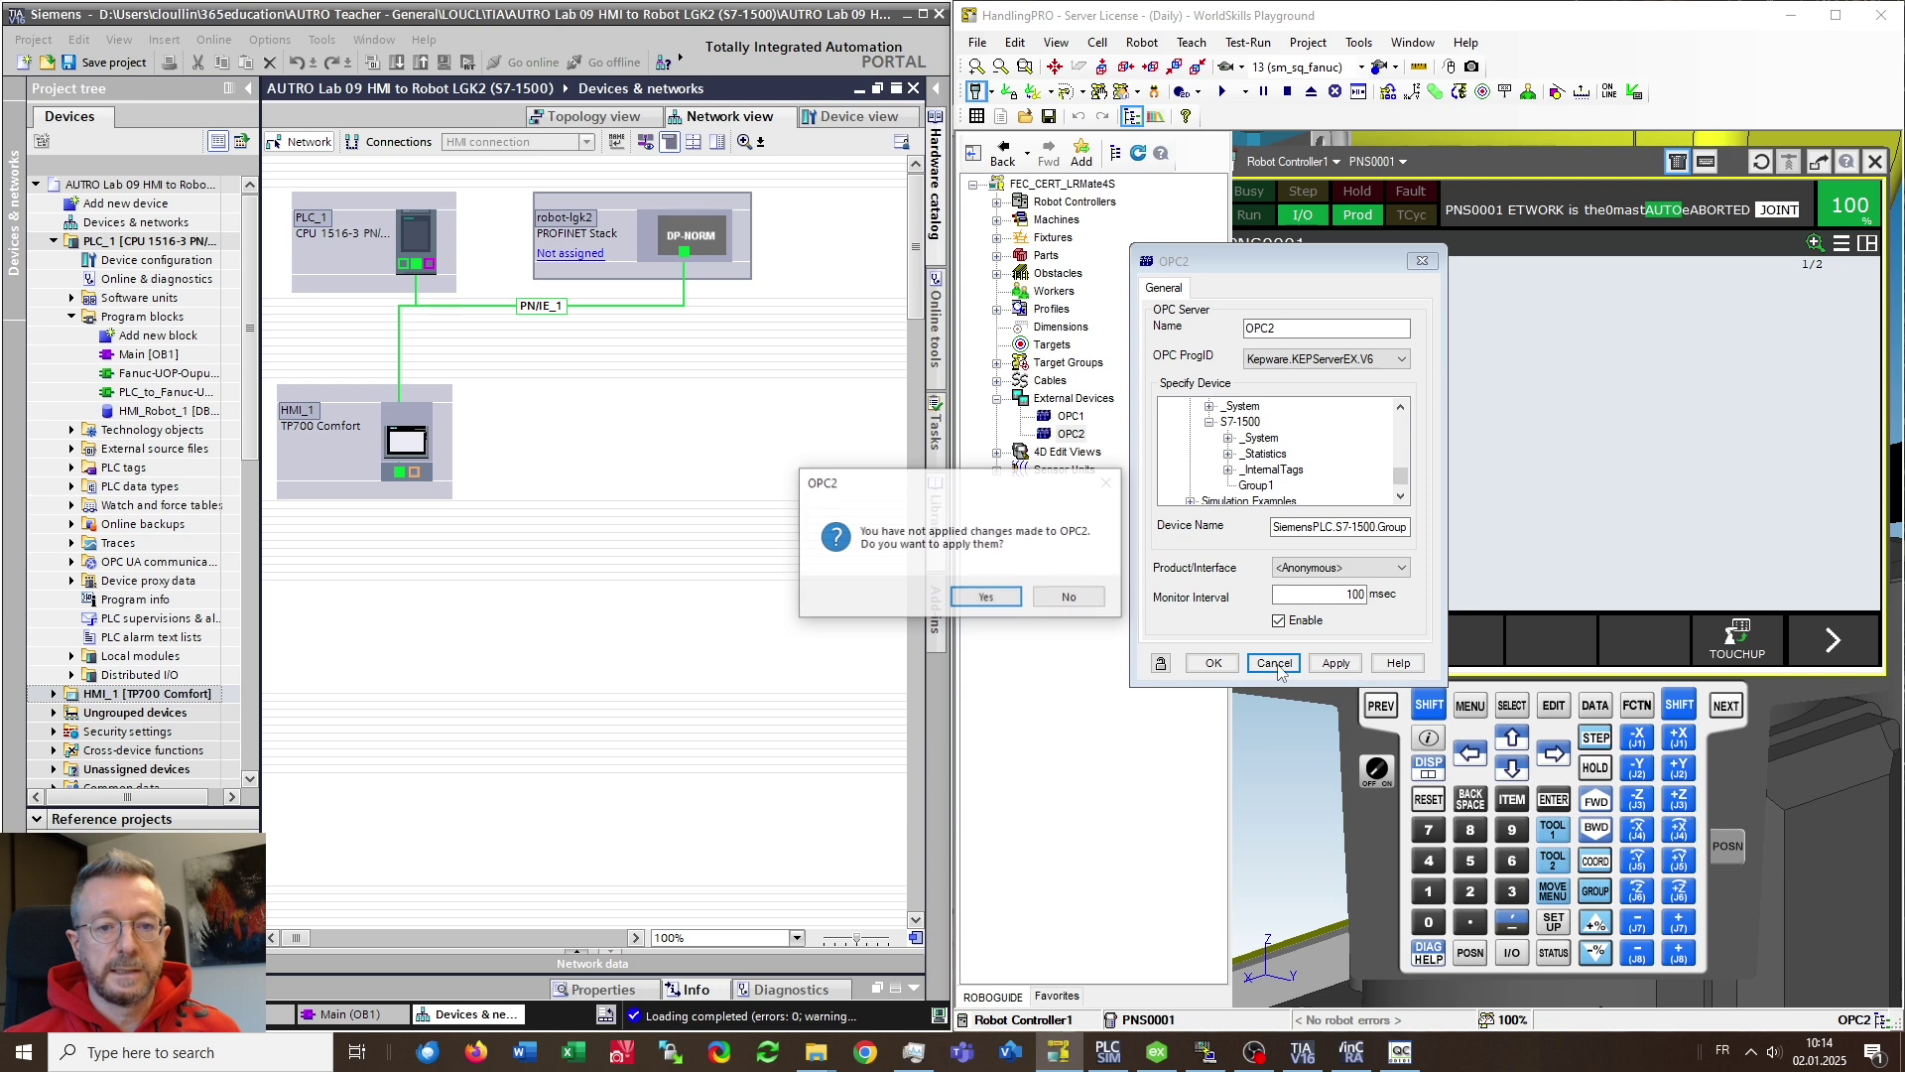
{"action": "left_click", "coordinate": [1087, 599]}
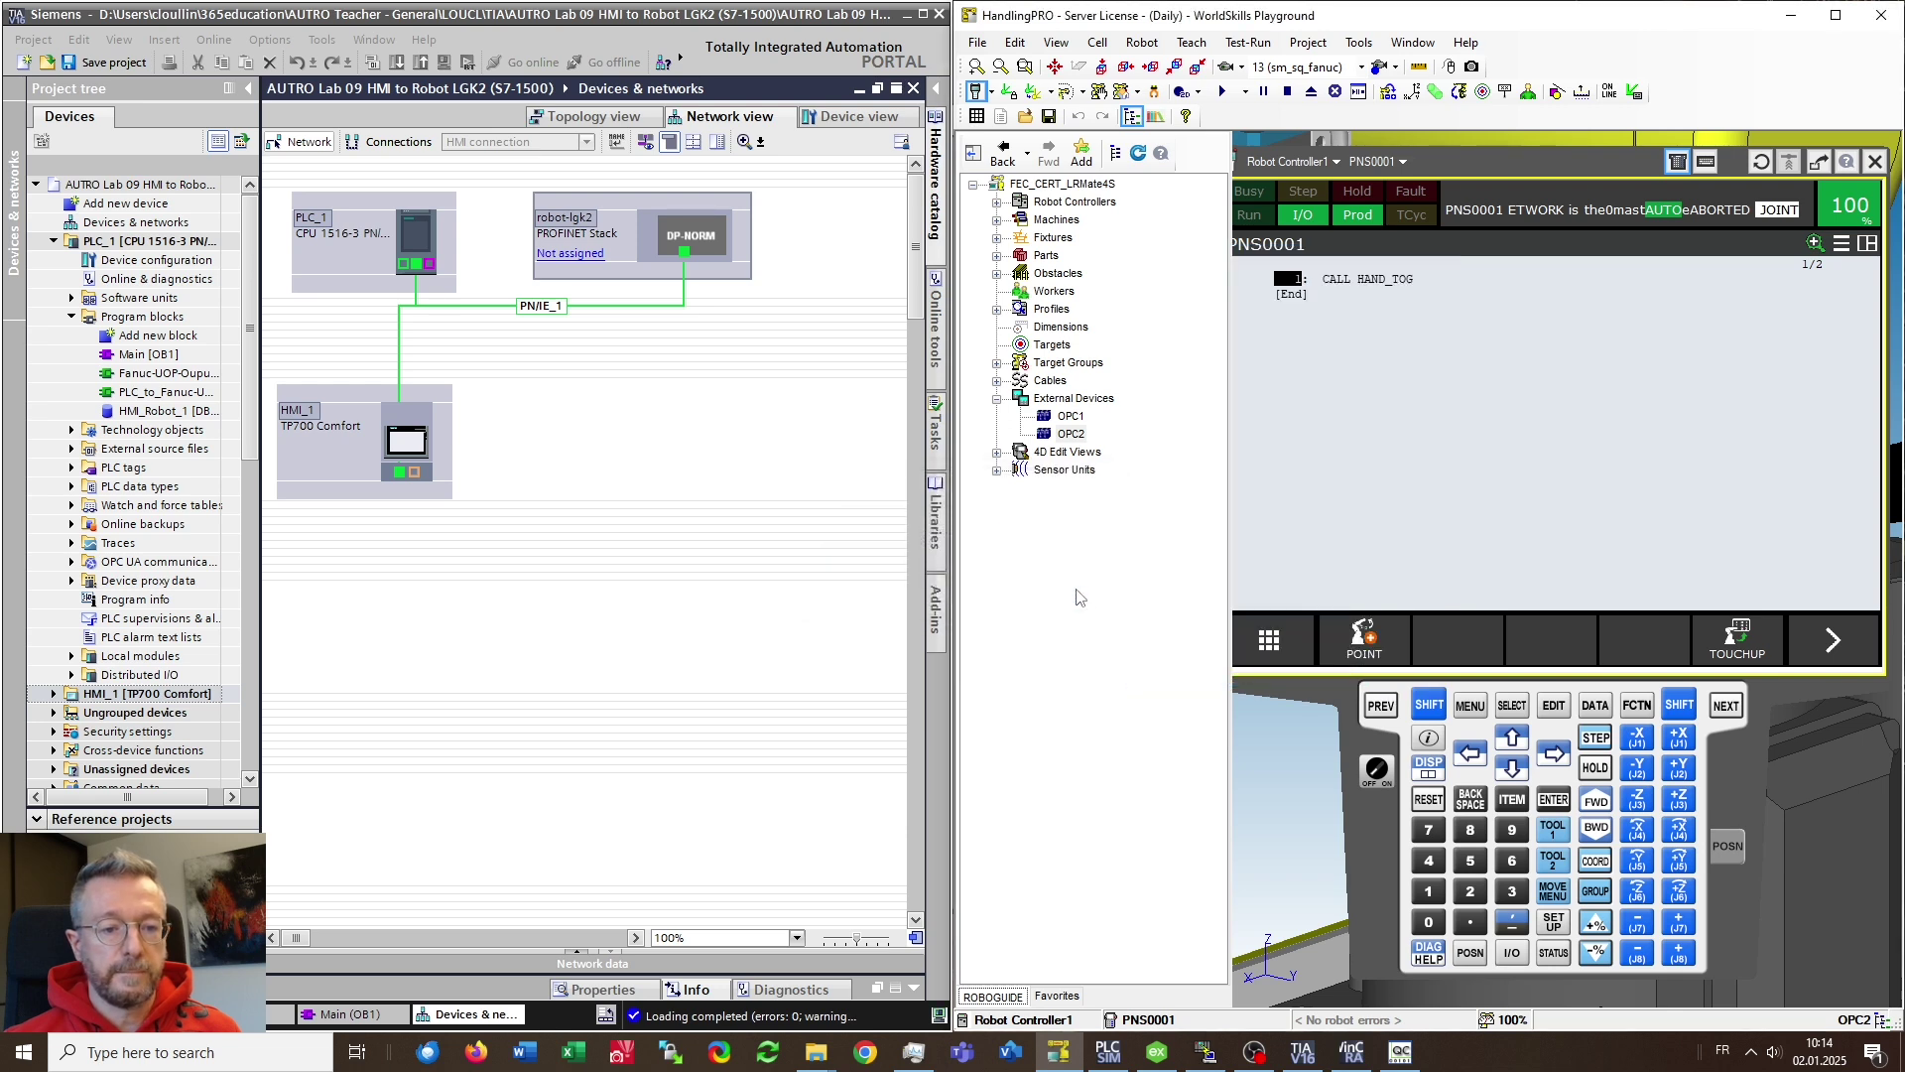
Delete the OPC2 device and open the External I/O Connection window, moved fully into view
{"action": "right_click", "coordinate": [1079, 437]}
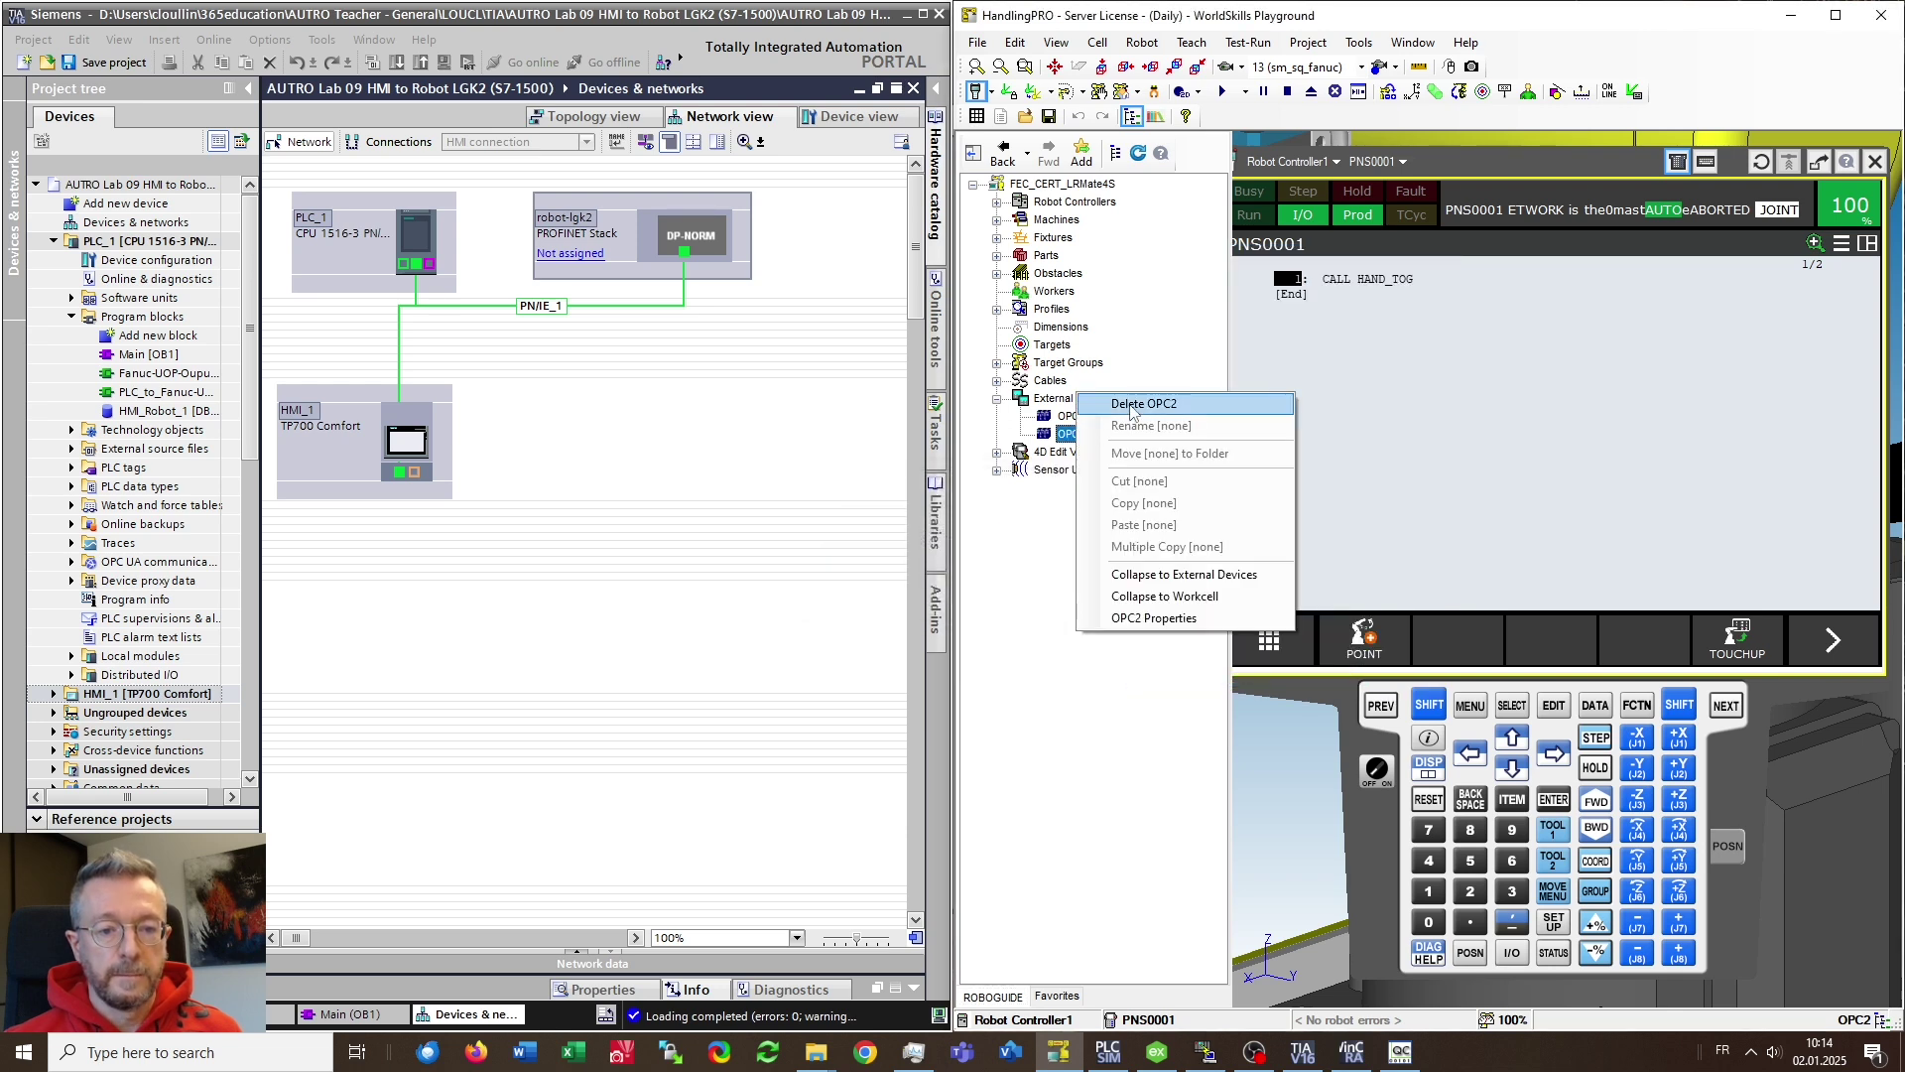
{"action": "left_click", "coordinate": [1143, 404]}
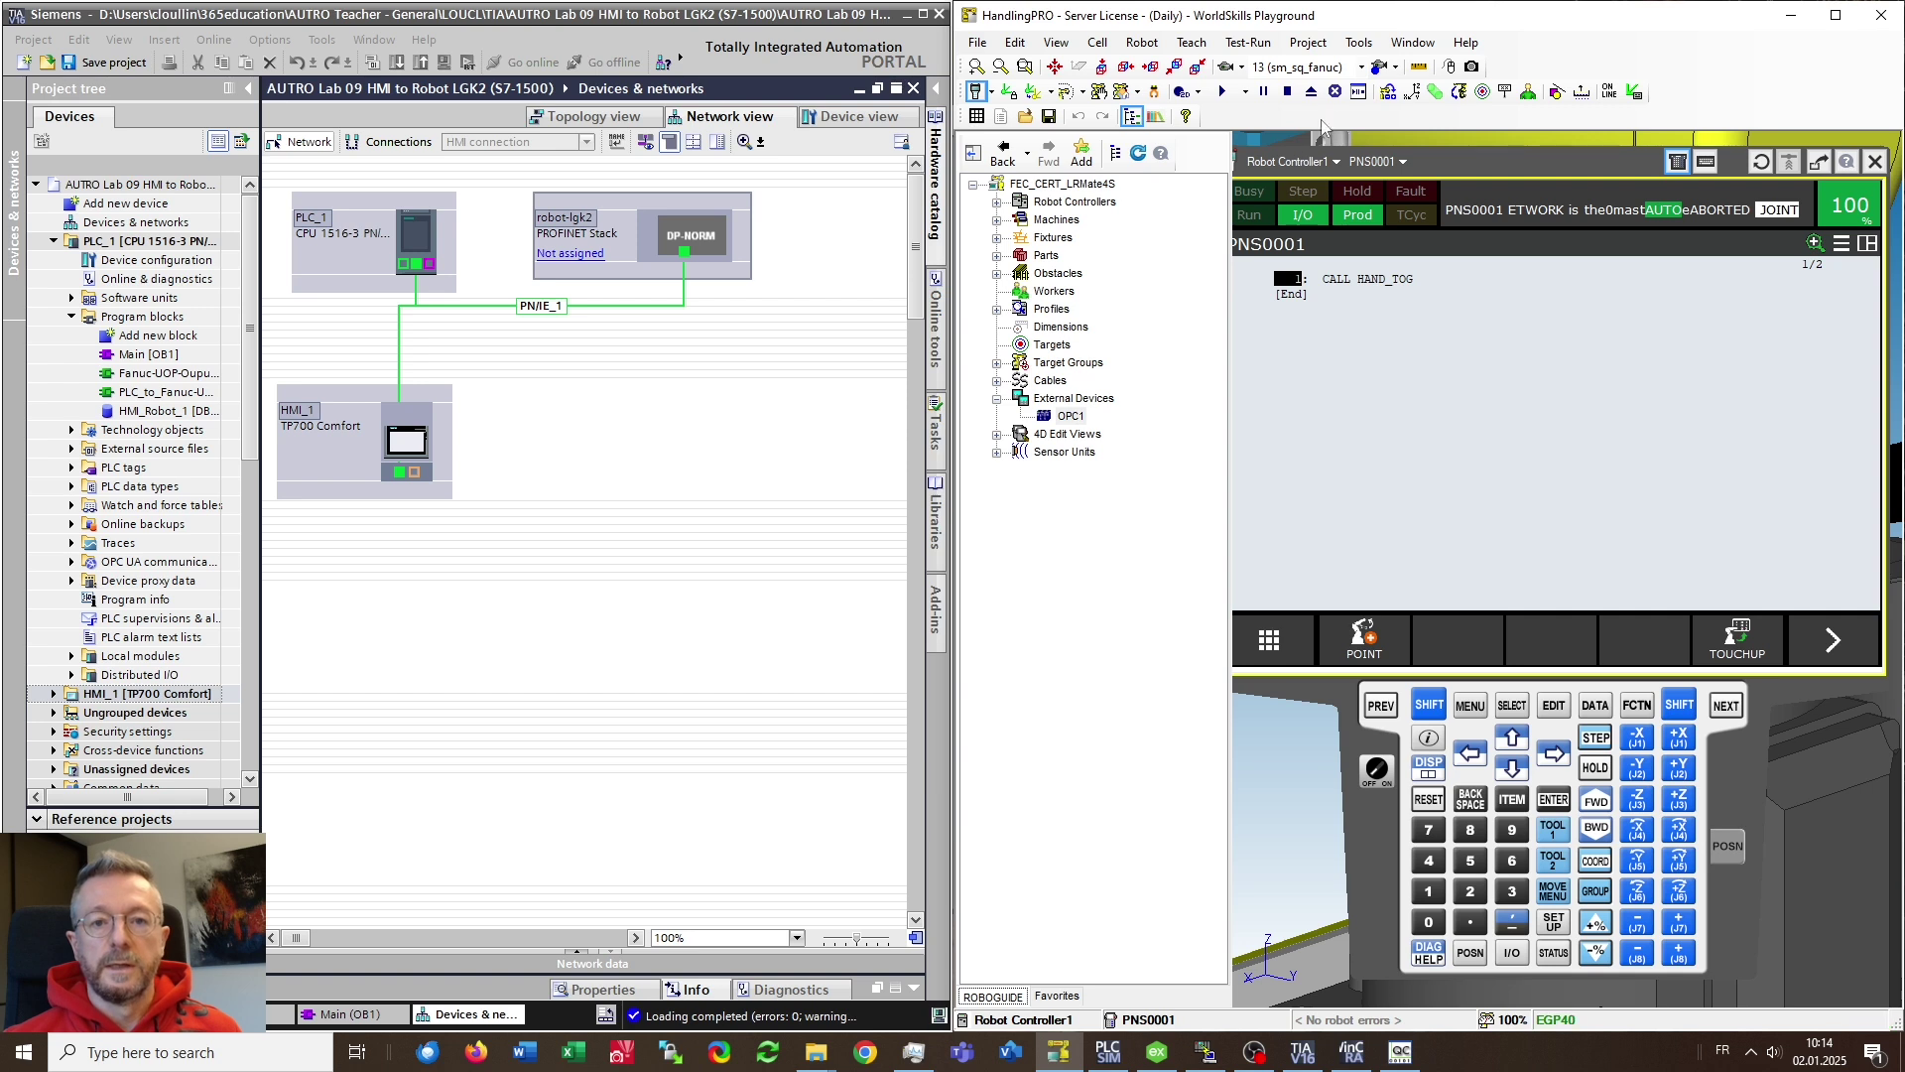
{"action": "left_click", "coordinate": [1359, 42]}
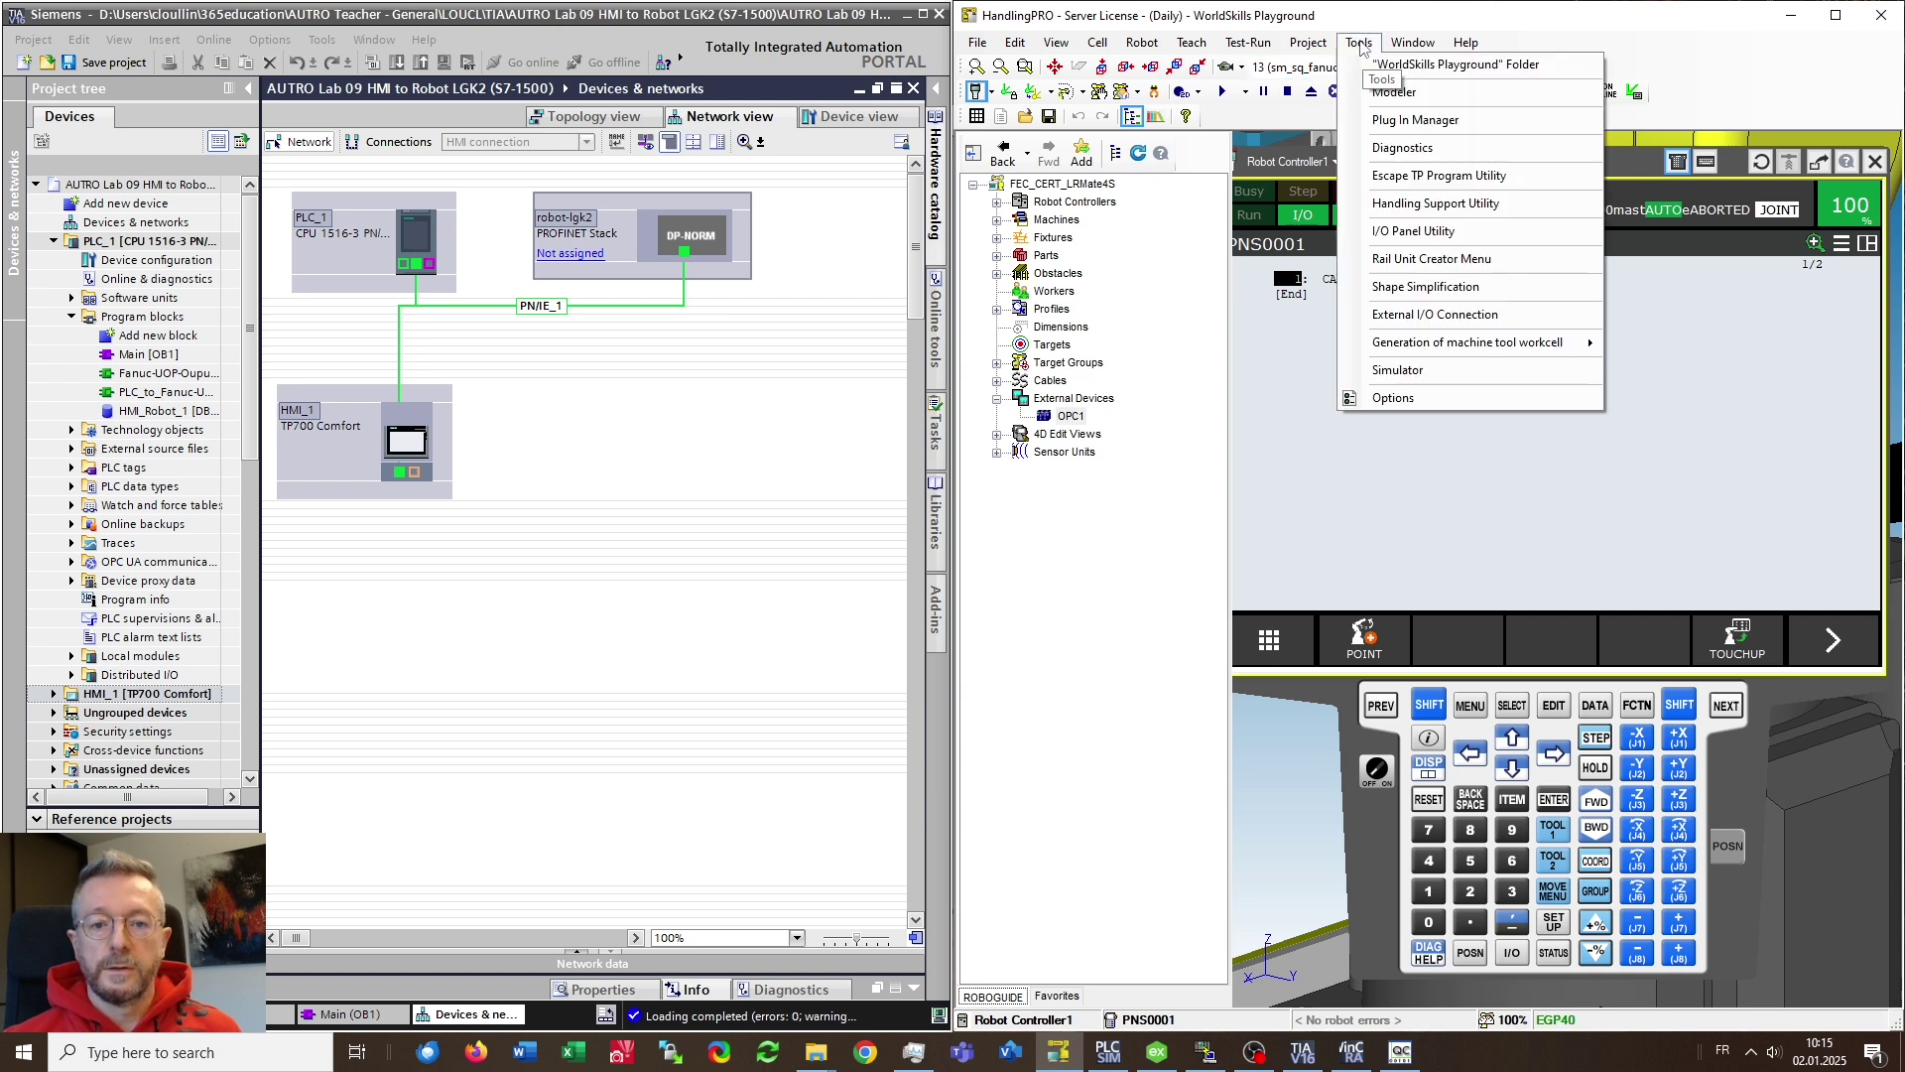
{"action": "left_click", "coordinate": [1400, 323]}
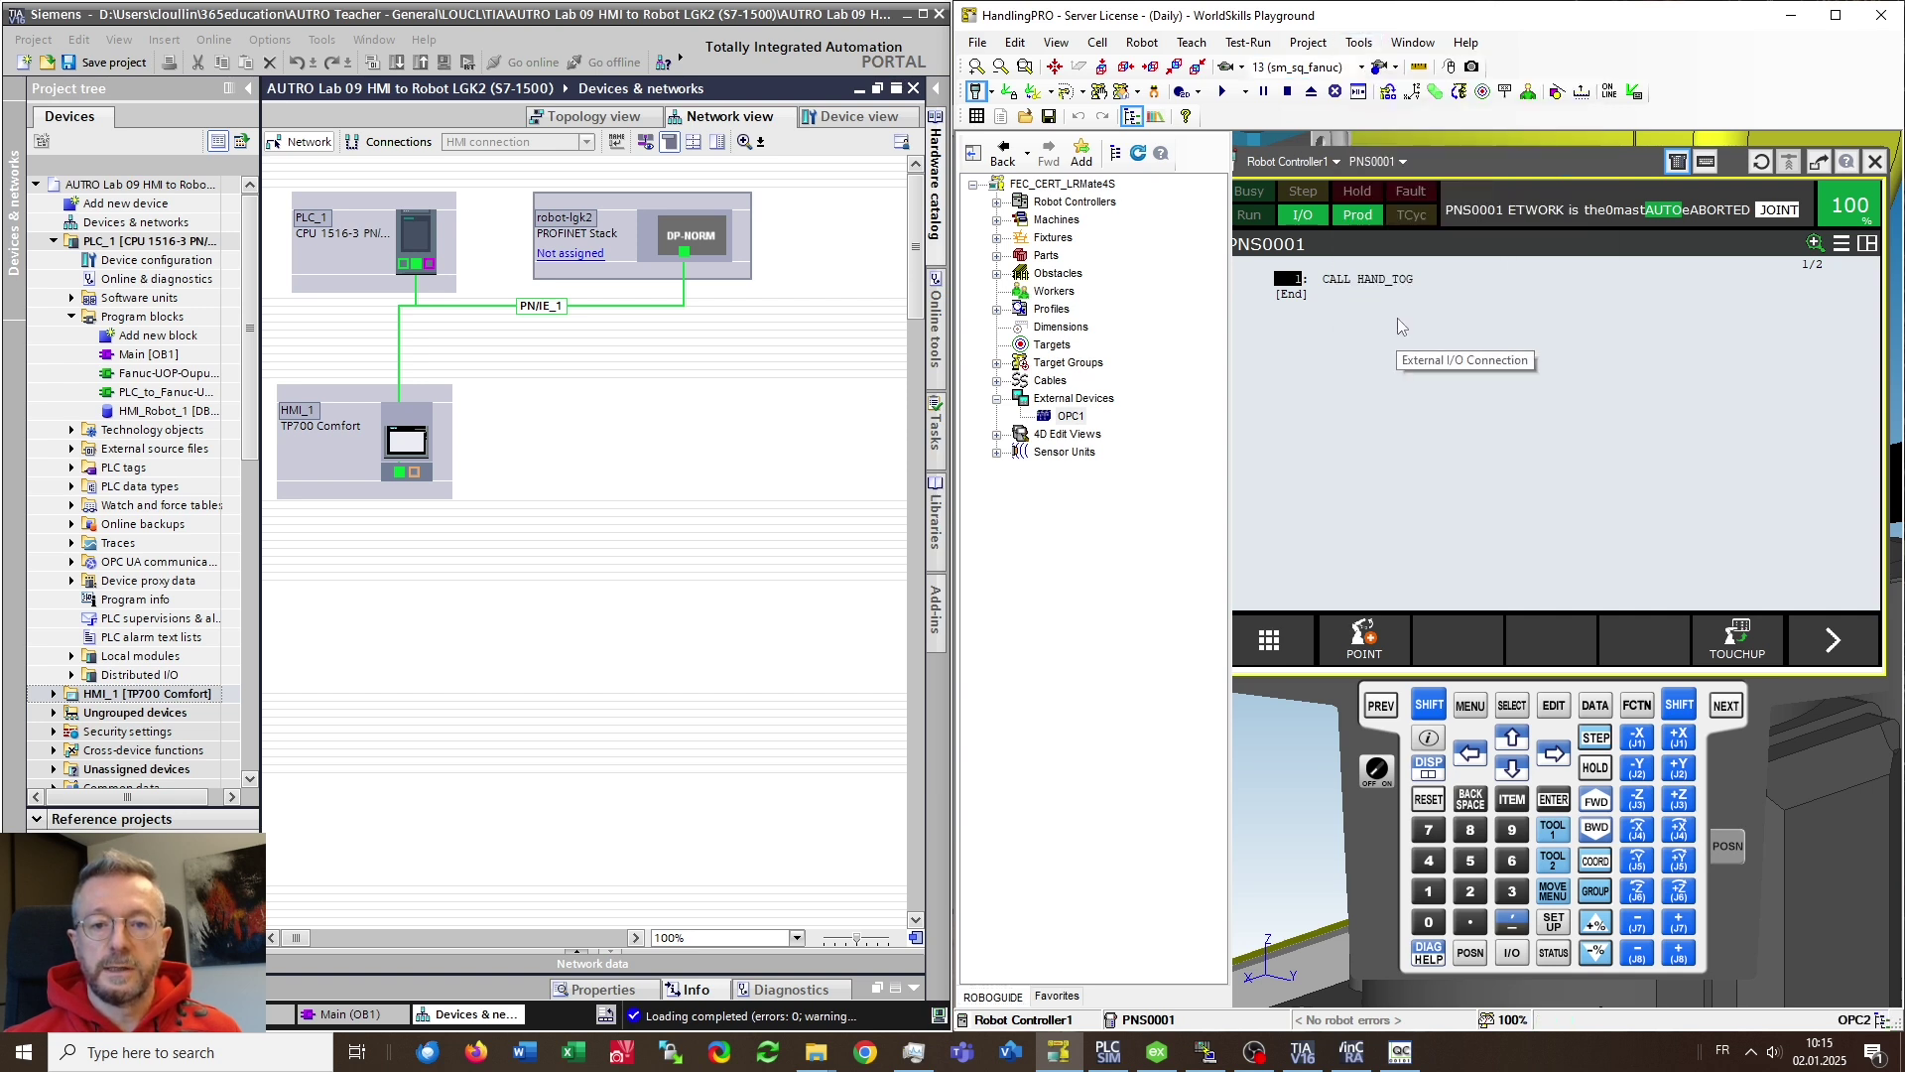
{"action": "left_click_drag", "start_coordinate": [1539, 407], "coordinate": [1312, 272]}
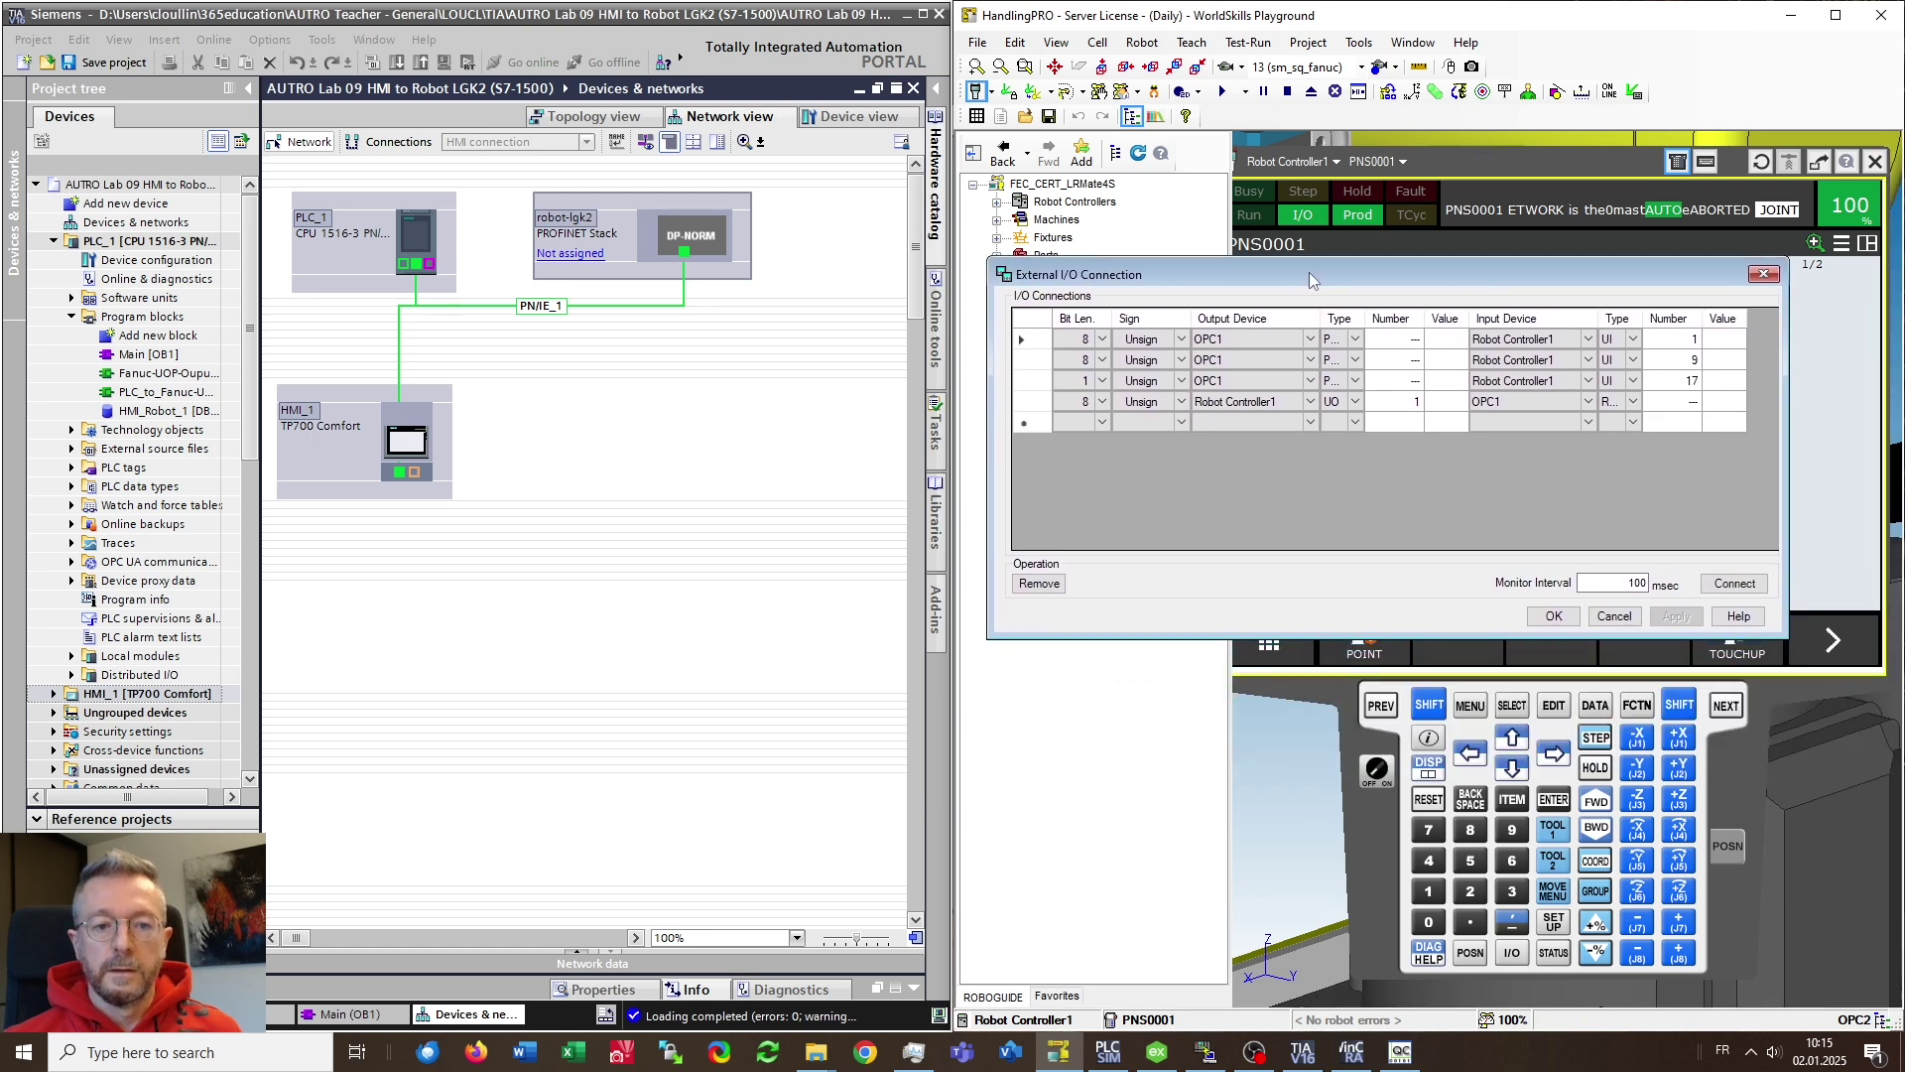
{"action": "left_click_drag", "start_coordinate": [1307, 272], "coordinate": [1307, 272]}
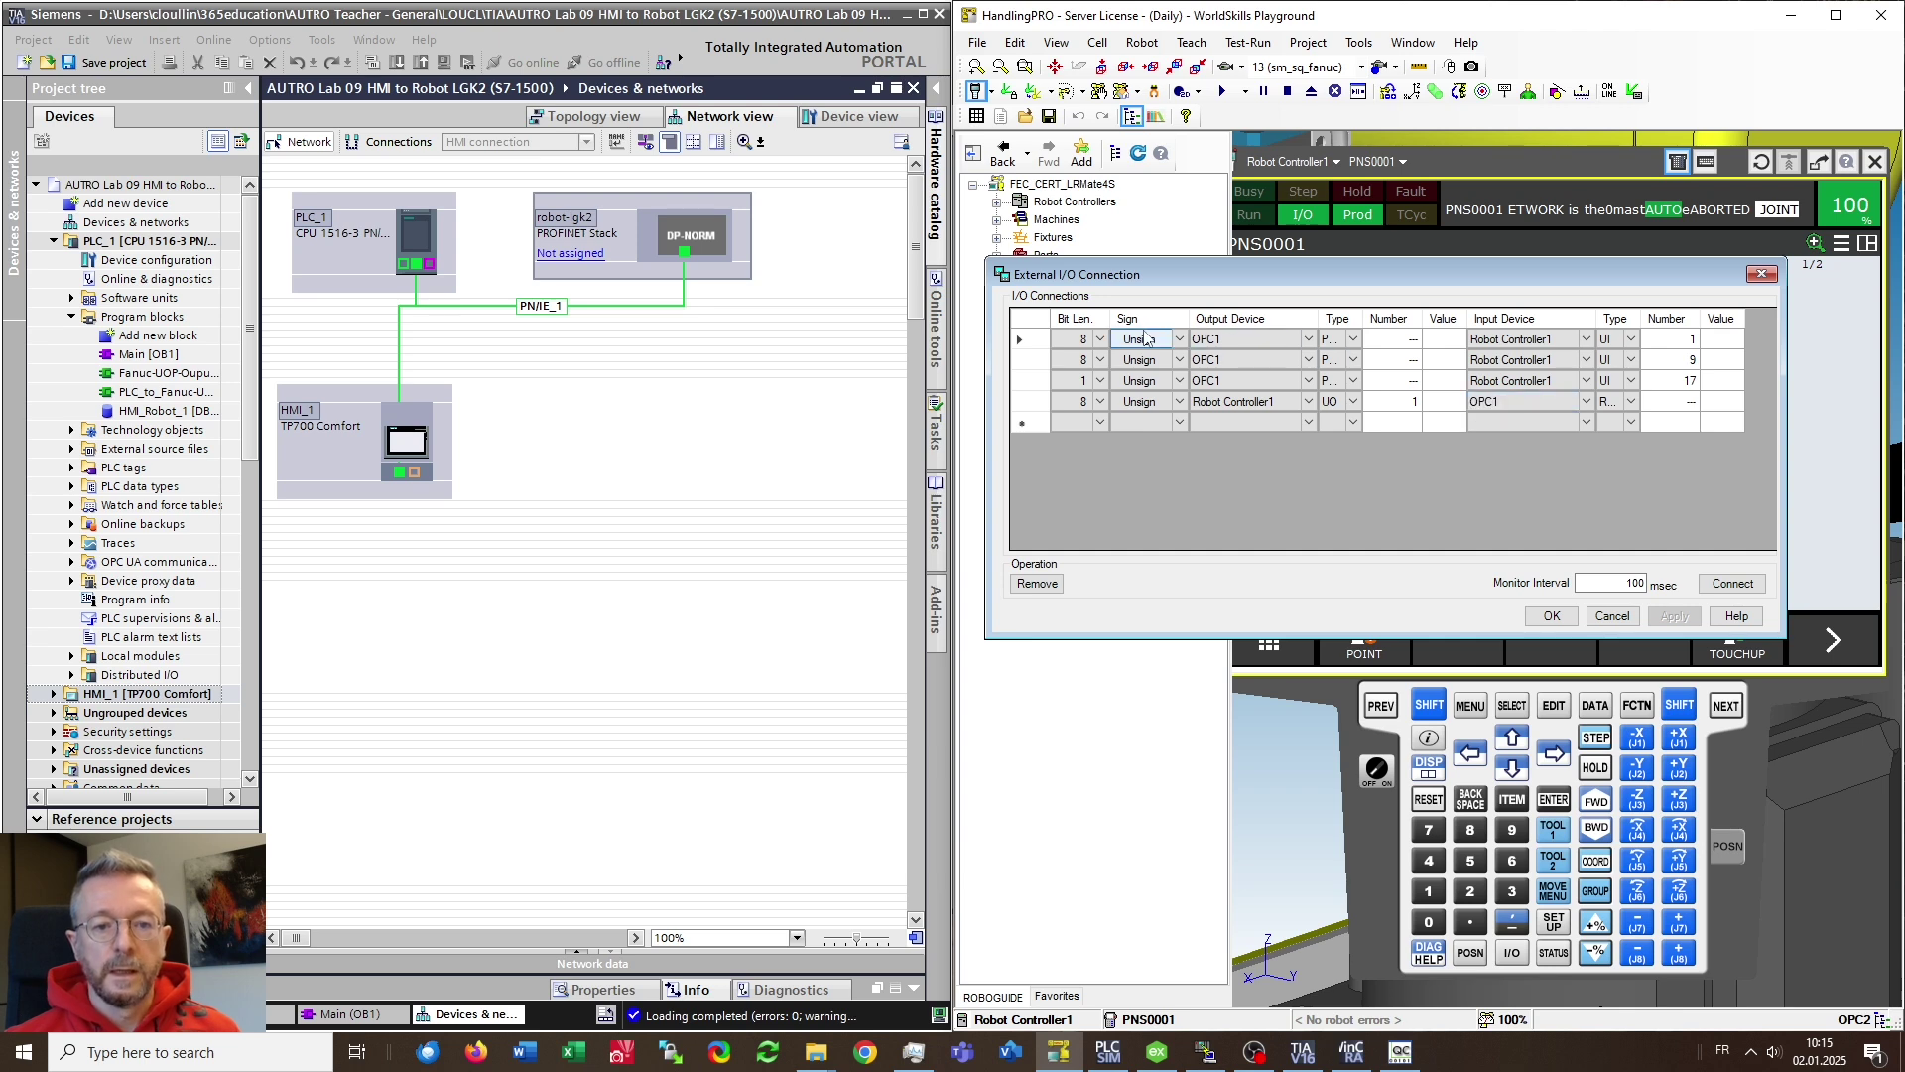
Resize the Output Device column and check each row's tag: PLC_to_Robot1_CmdByte, PNSByte, PNS_Strobe
{"action": "left_click_drag", "start_coordinate": [1315, 311], "coordinate": [1426, 318]}
{"action": "left_click", "coordinate": [1410, 422]}
{"action": "left_click", "coordinate": [1330, 355]}
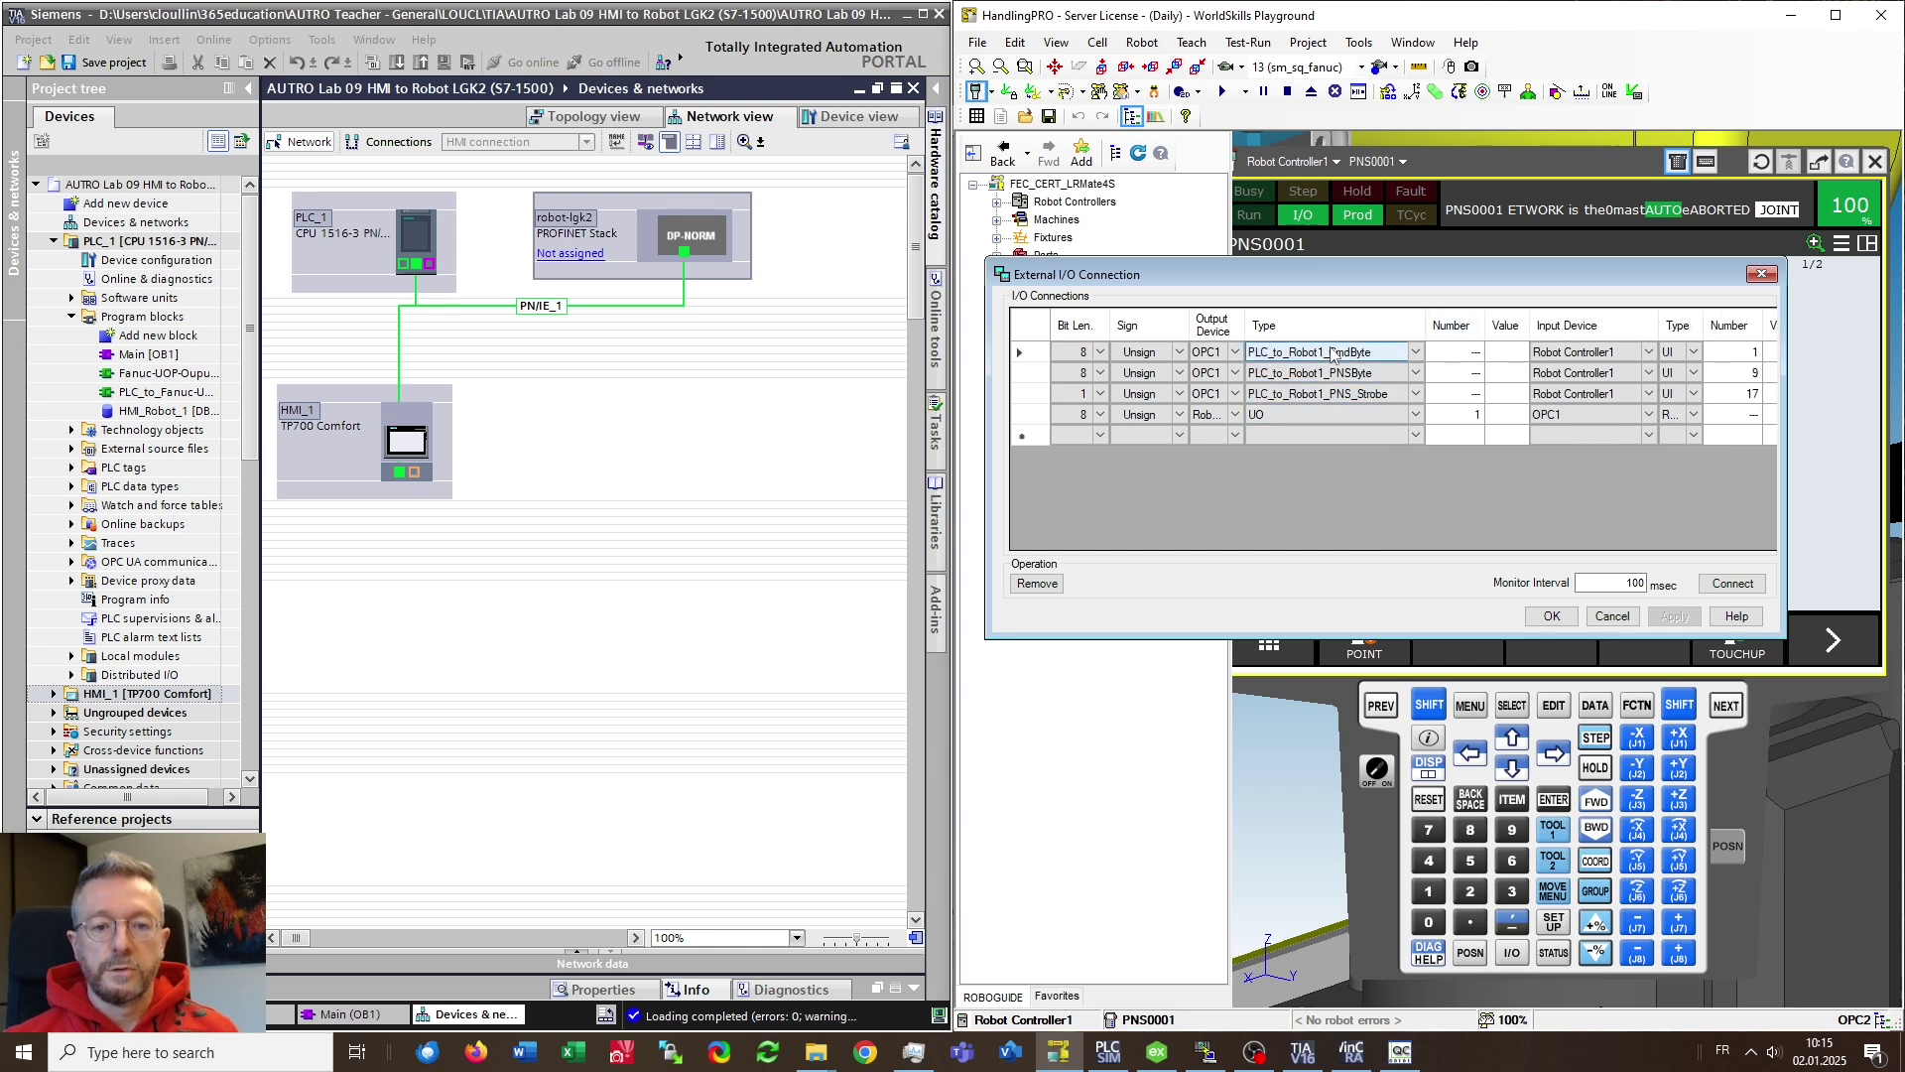
{"action": "left_click", "coordinate": [1350, 395]}
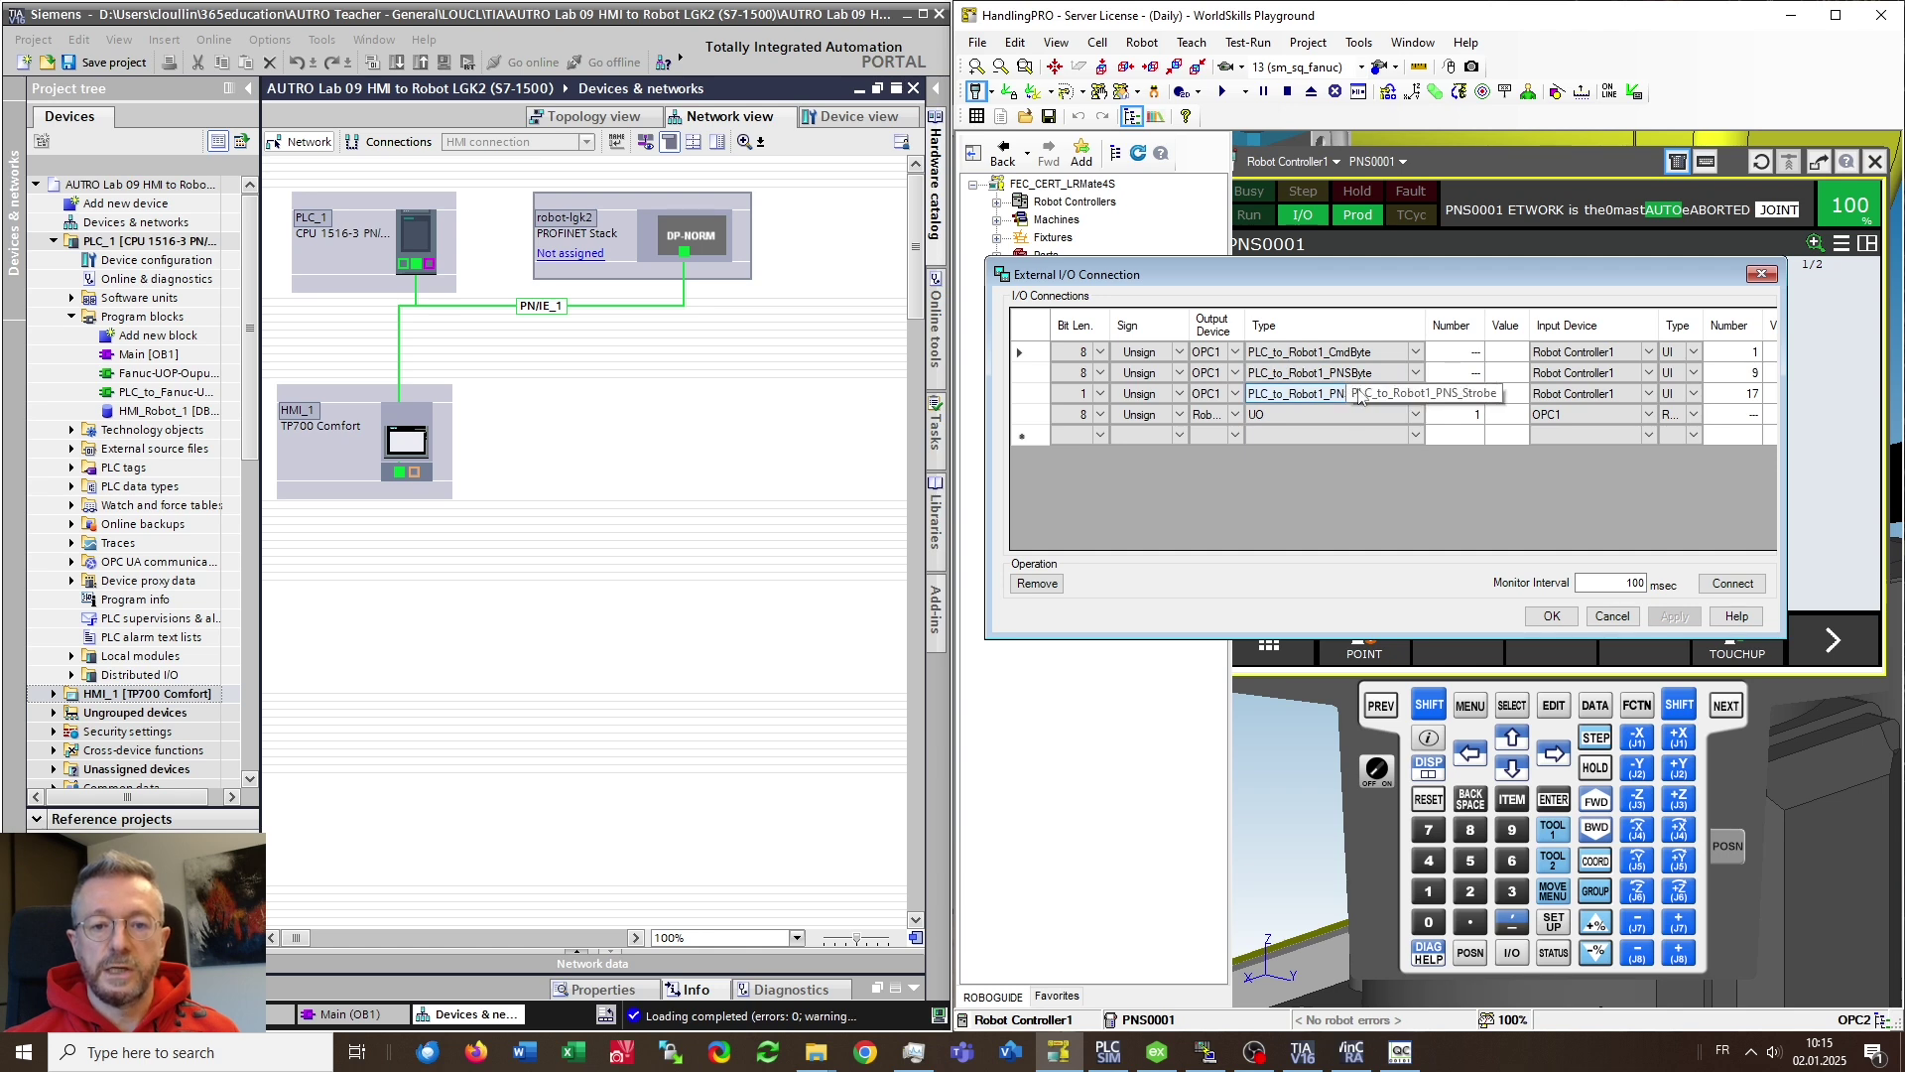
{"action": "left_click", "coordinate": [1338, 374]}
{"action": "left_click", "coordinate": [1363, 355]}
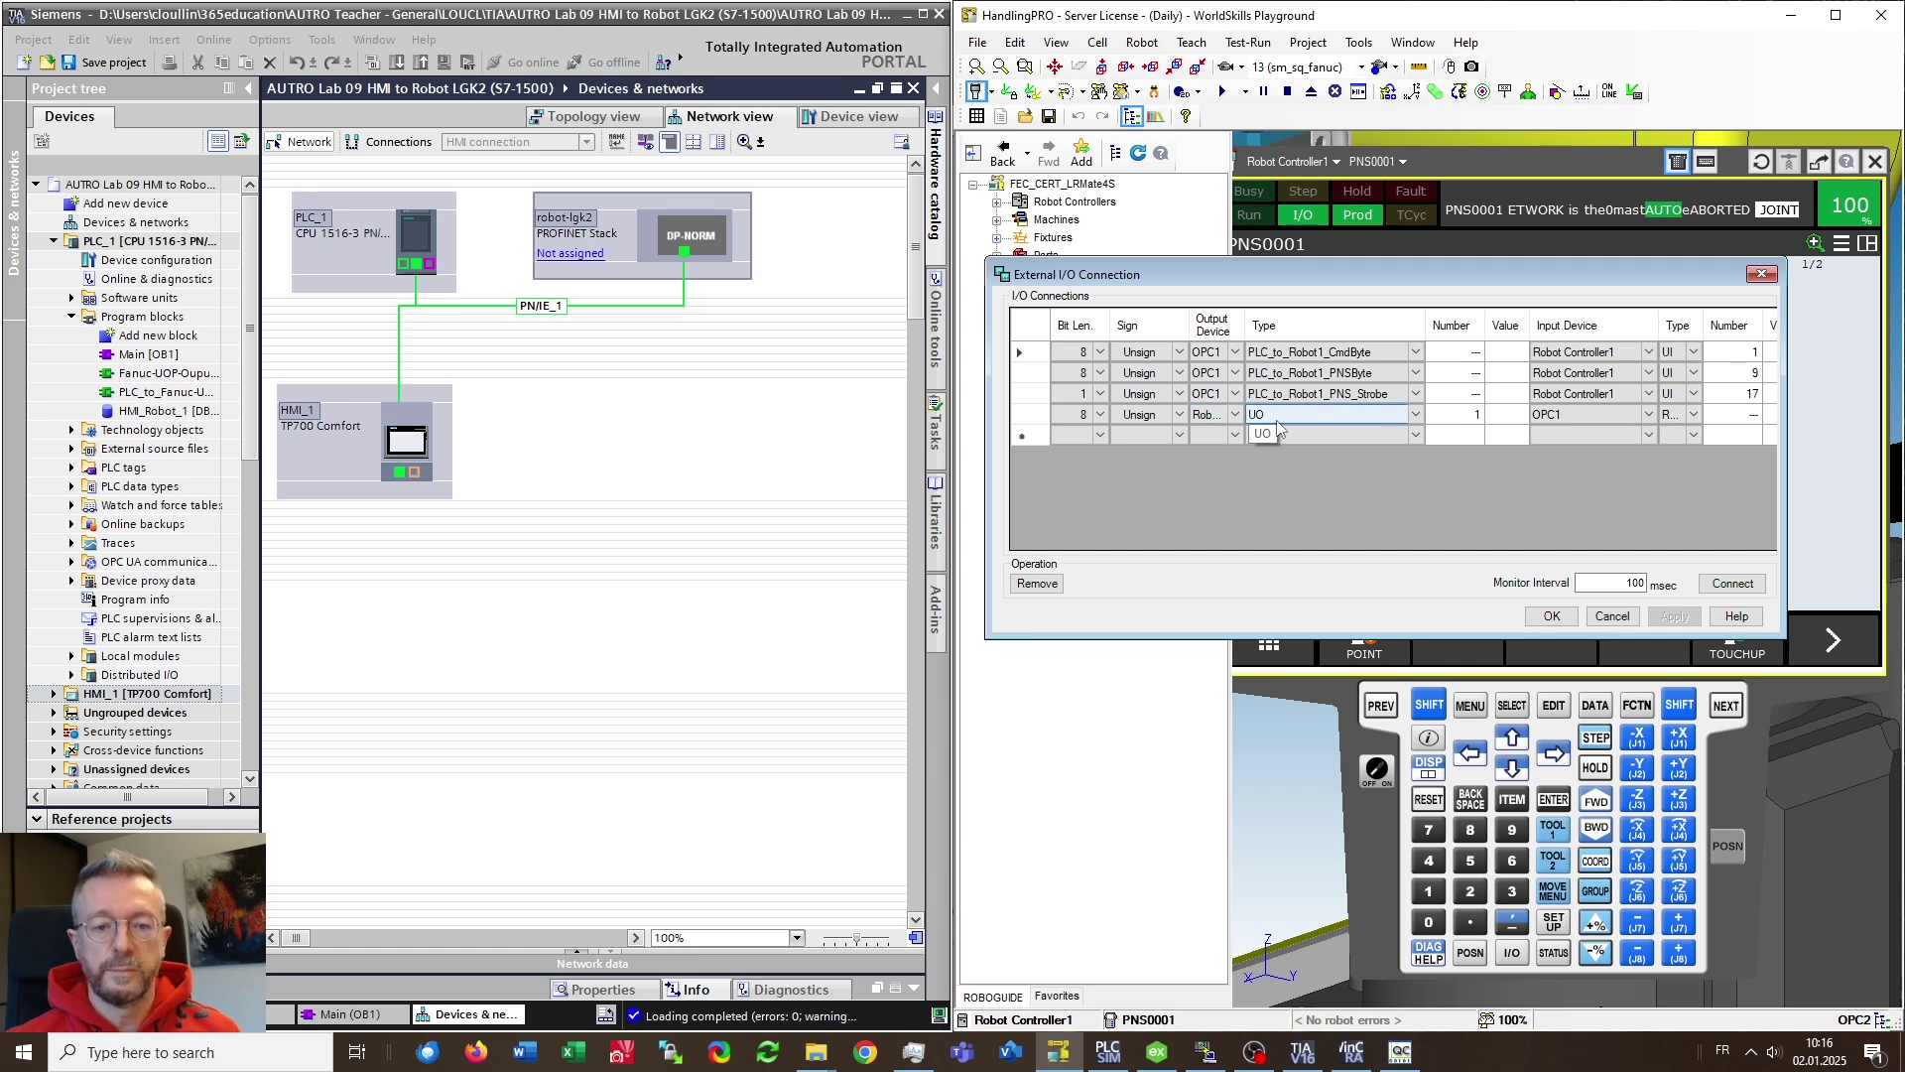
{"action": "left_click", "coordinate": [1441, 417]}
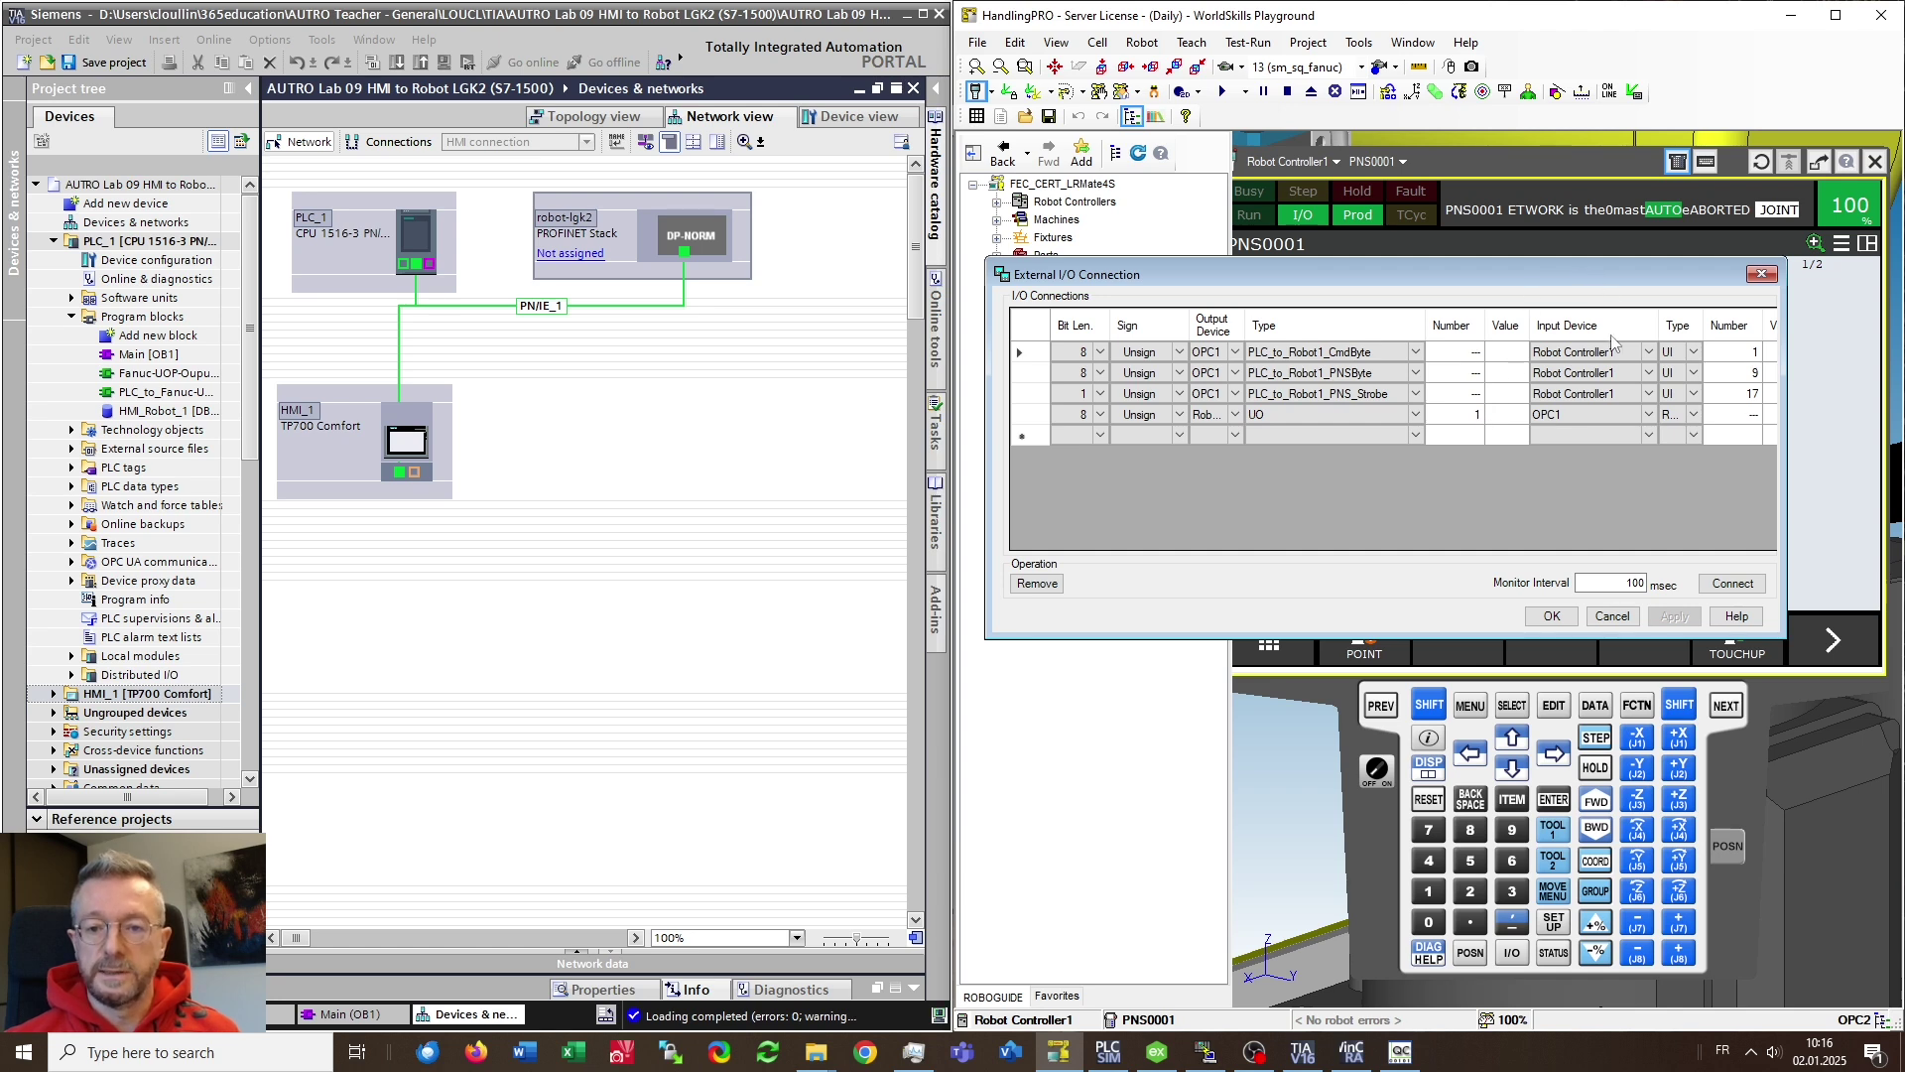
Narrow the output tag column, widen the input Type column, and confirm row 4 reads Robot1_to_PLC
{"action": "left_click_drag", "start_coordinate": [1425, 329], "coordinate": [1320, 329]}
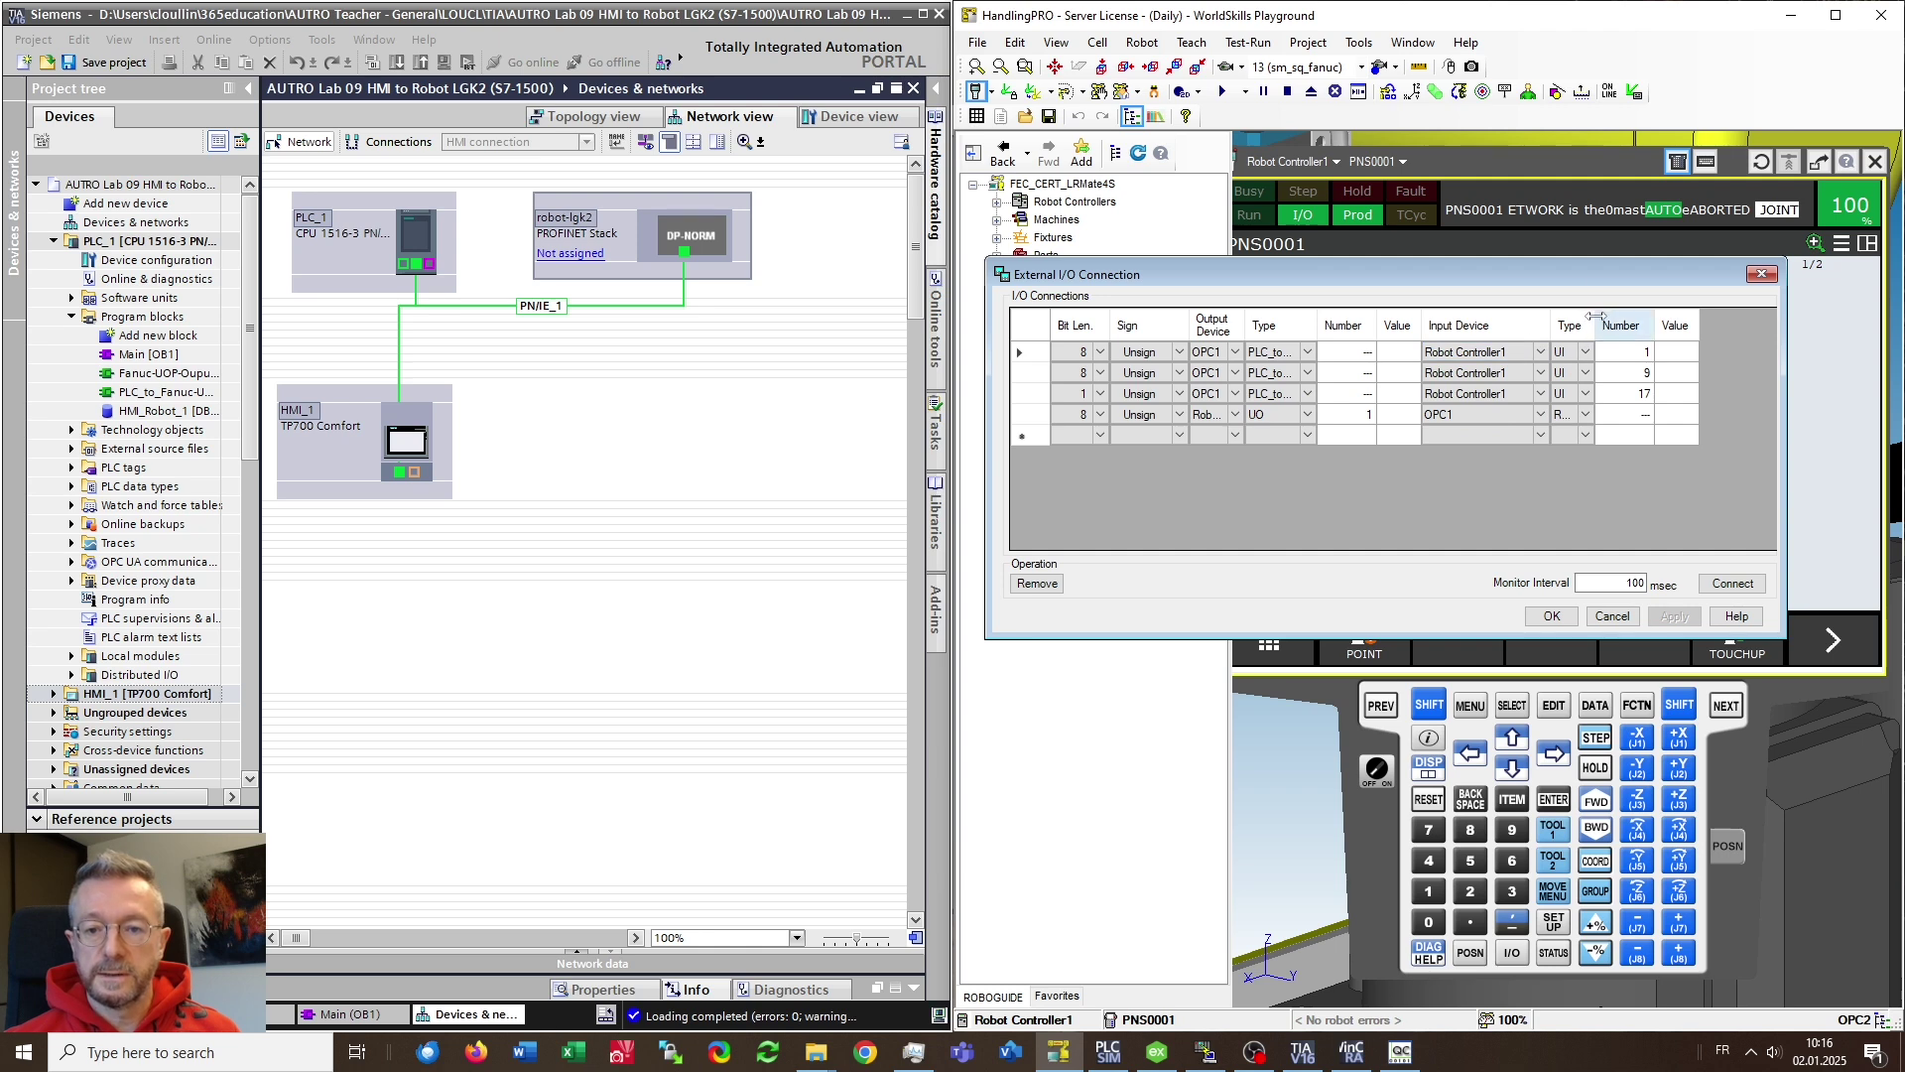
{"action": "left_click_drag", "start_coordinate": [1594, 315], "coordinate": [1646, 315]}
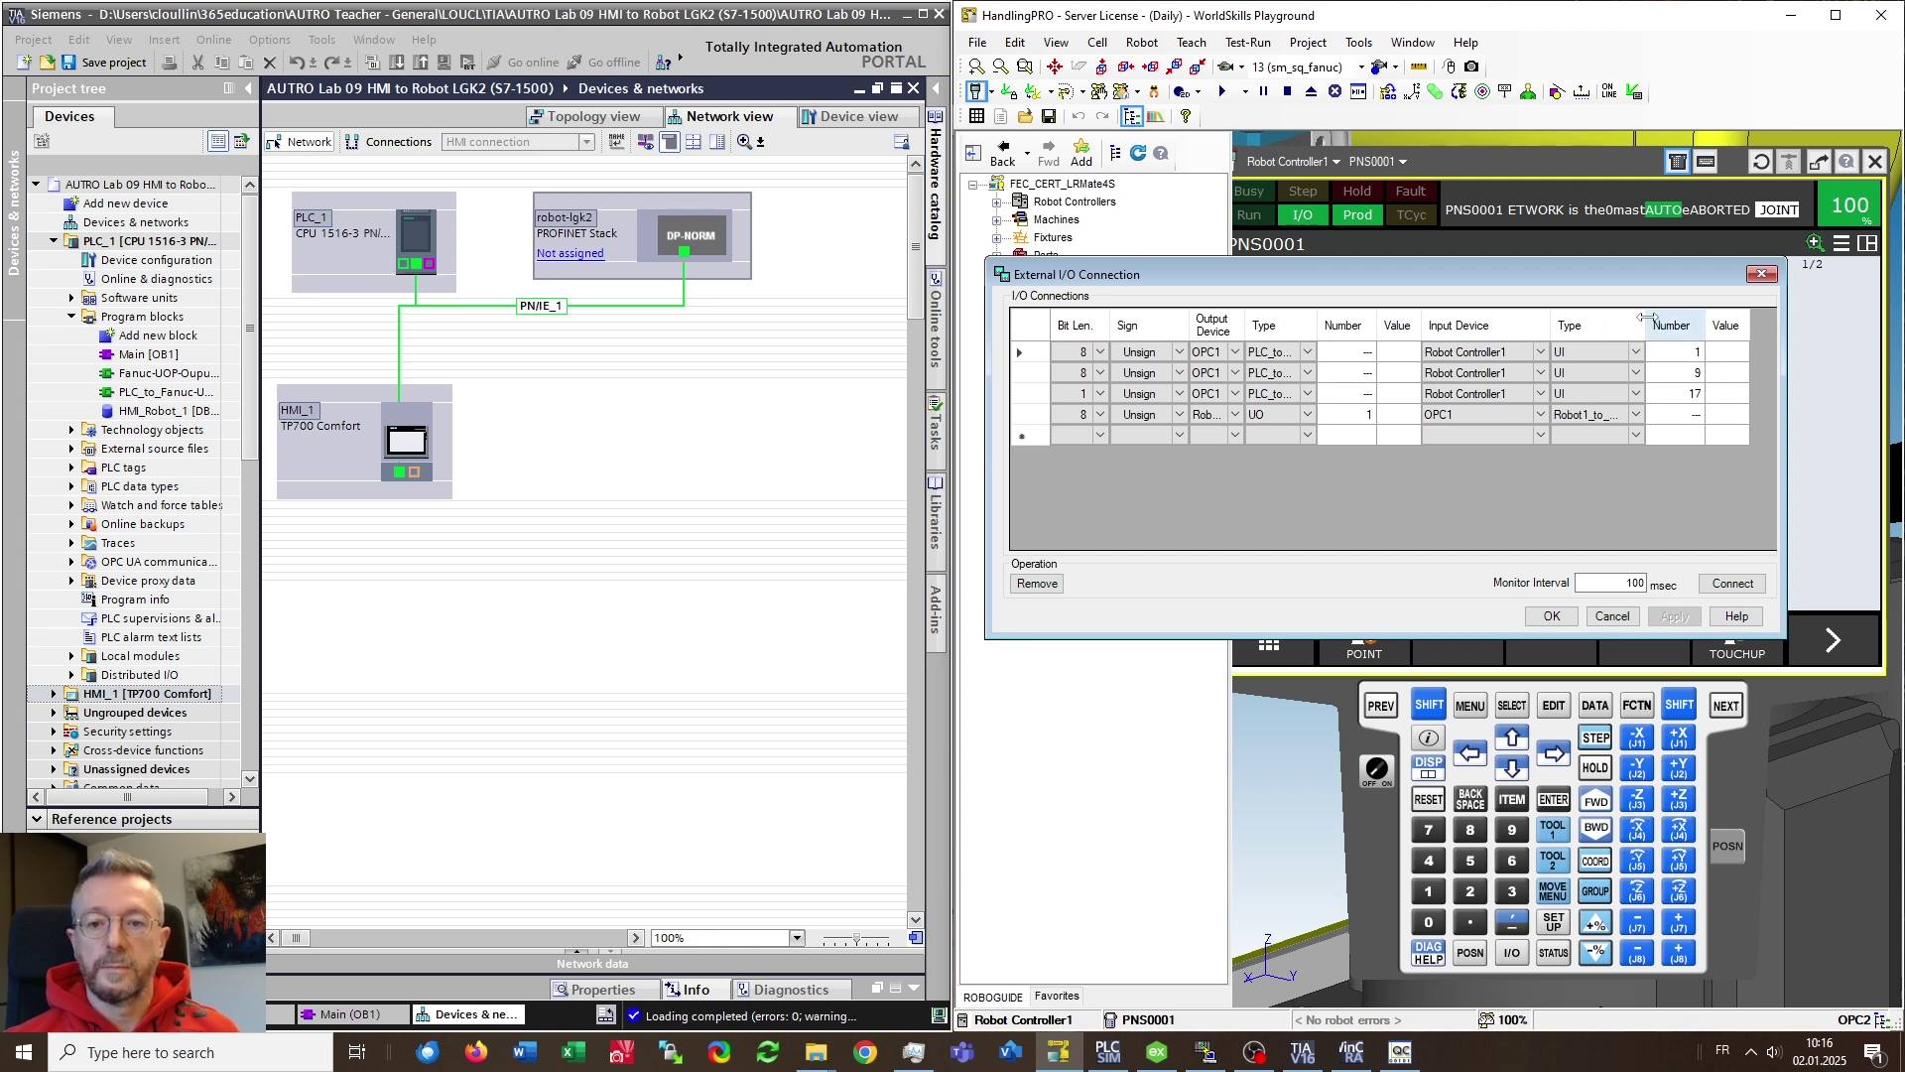
{"action": "left_click", "coordinate": [1627, 353]}
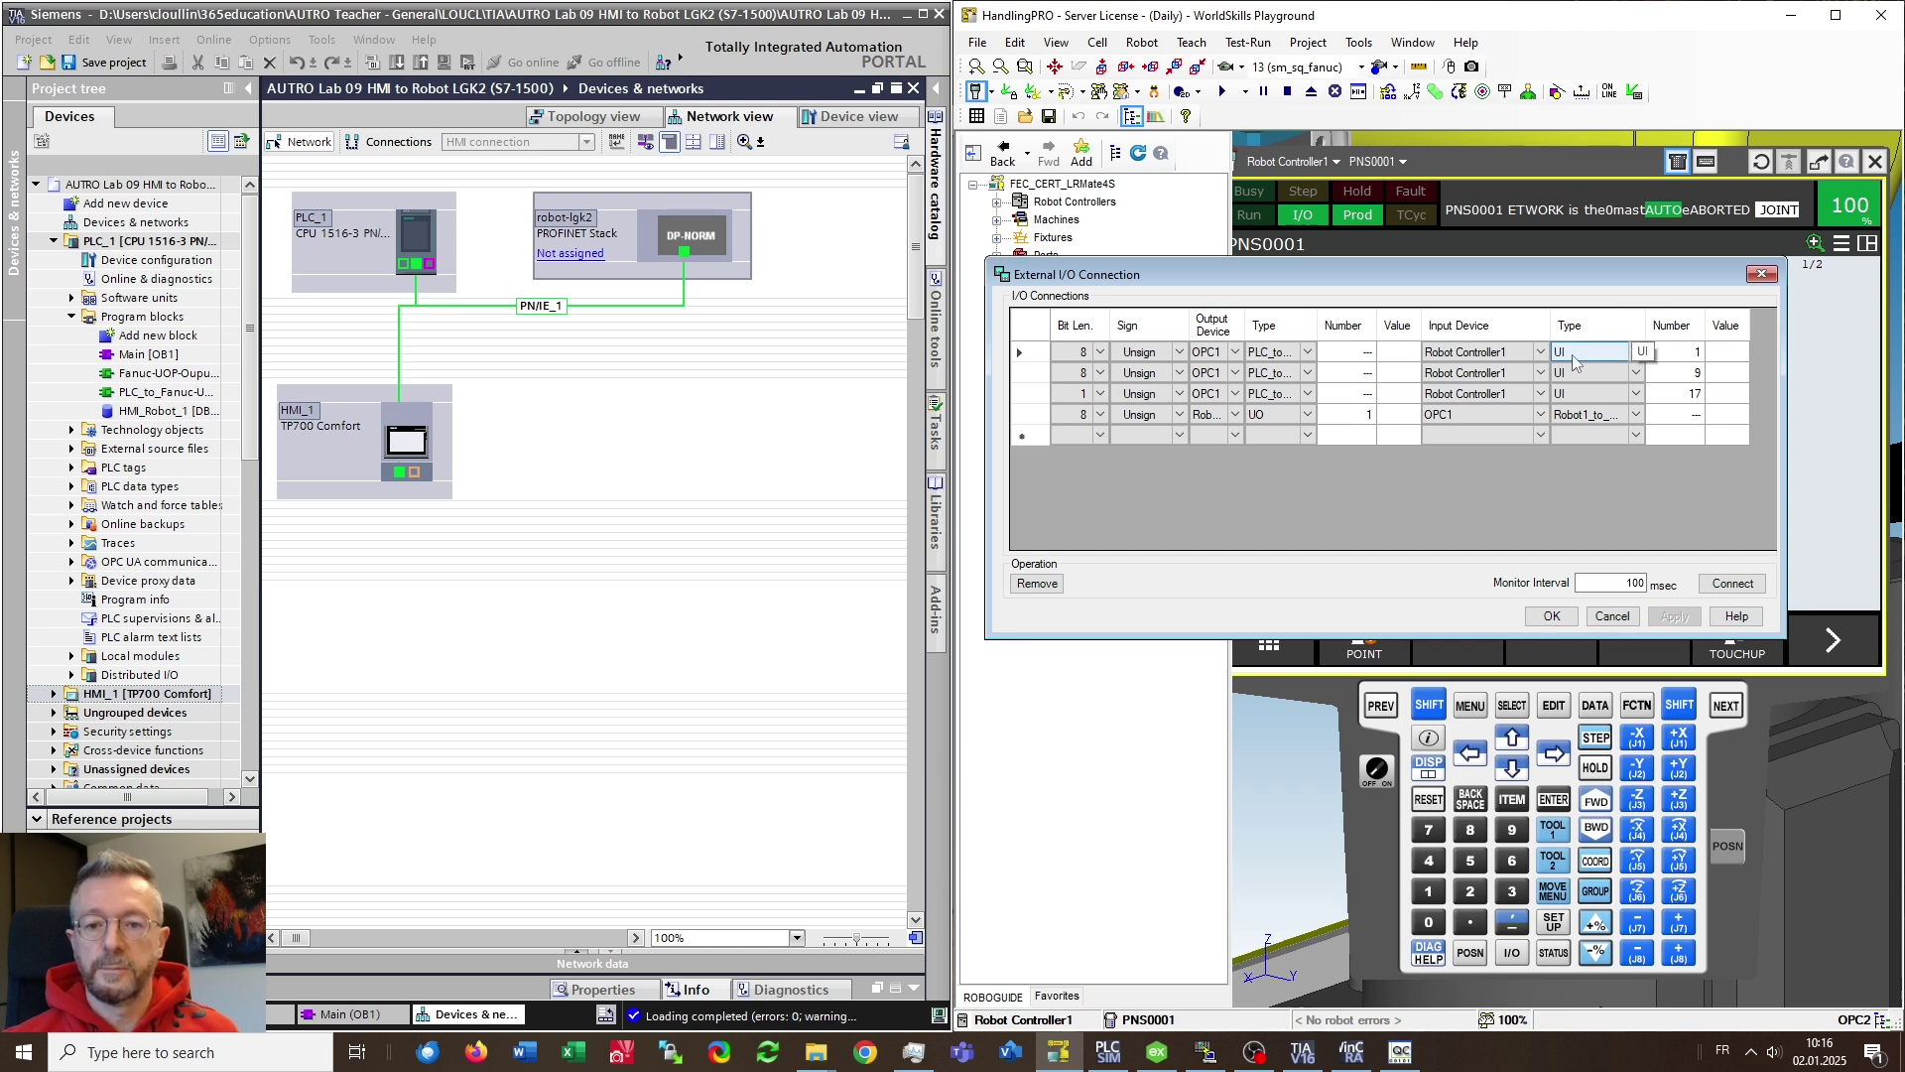
{"action": "left_click", "coordinate": [1659, 359]}
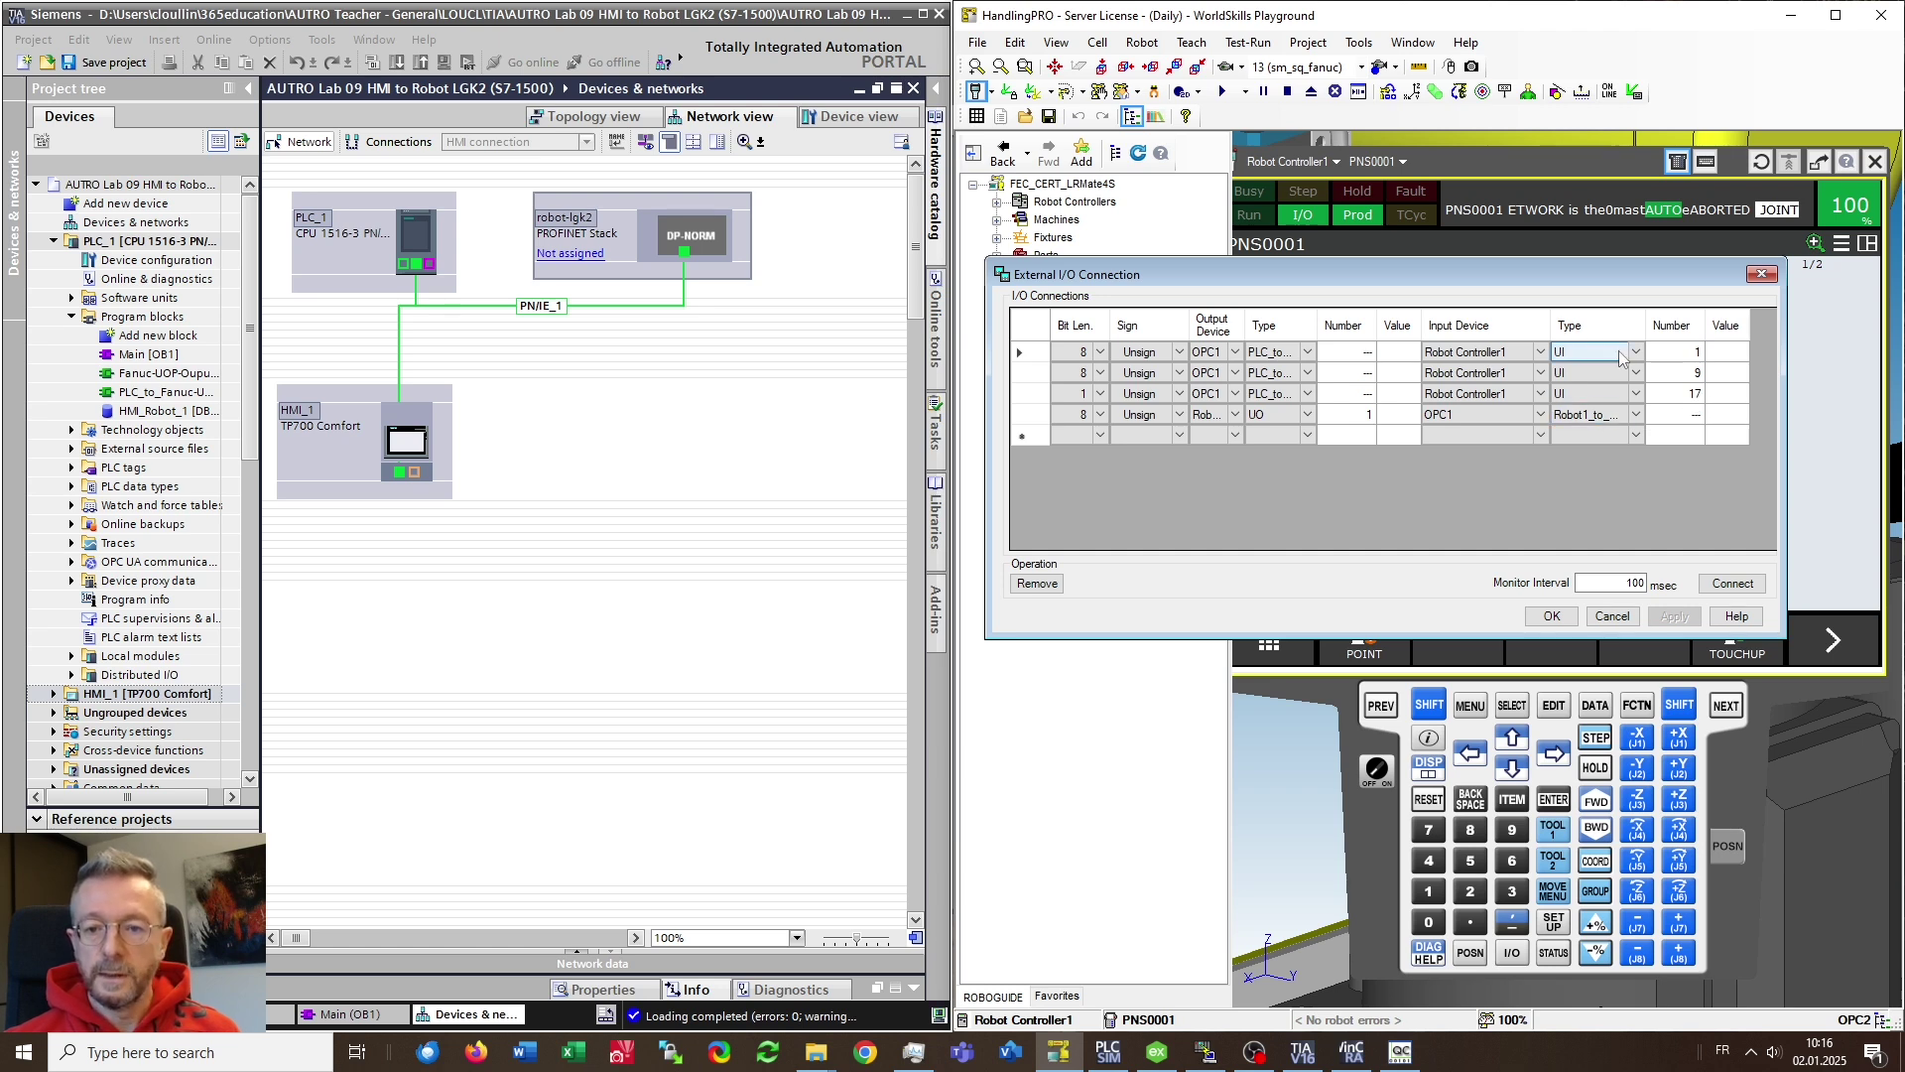
{"action": "left_click_drag", "start_coordinate": [1648, 324], "coordinate": [1677, 324]}
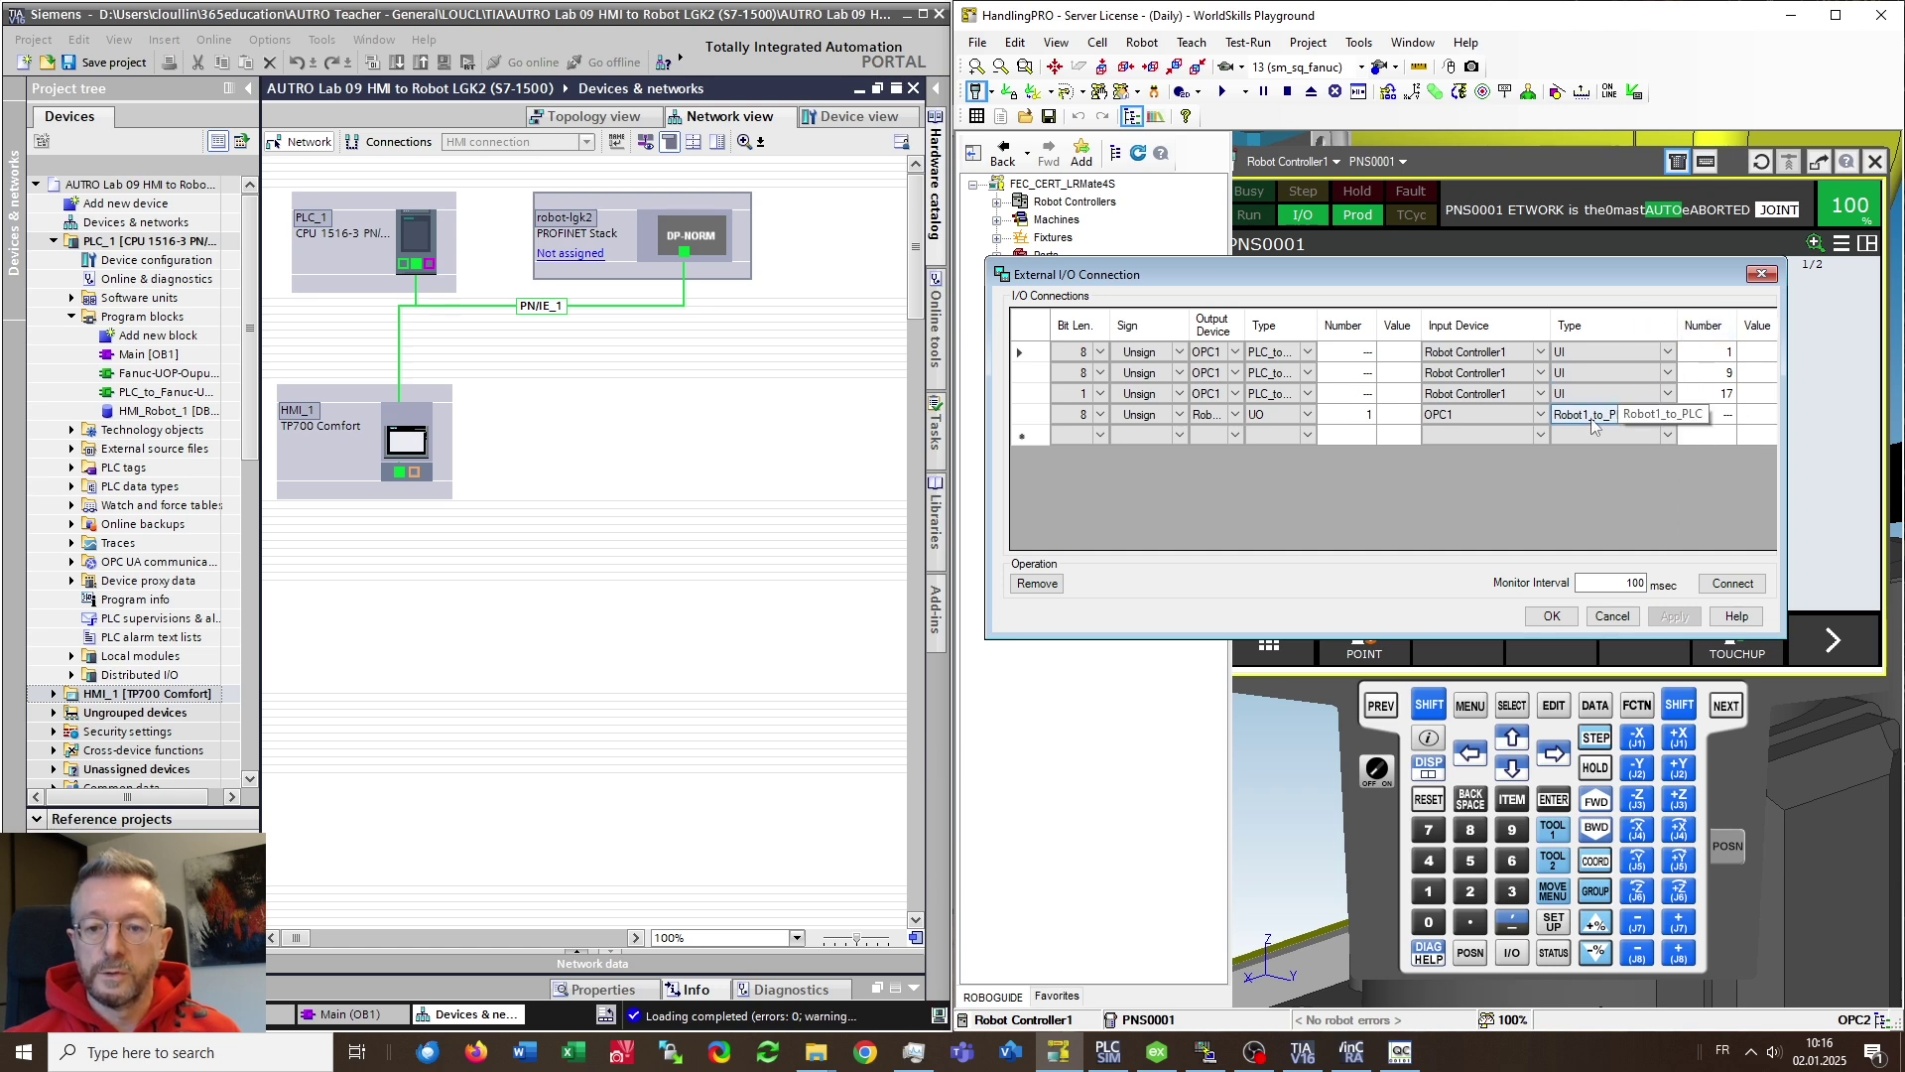
{"action": "left_click", "coordinate": [1598, 434]}
{"action": "left_click", "coordinate": [1623, 419]}
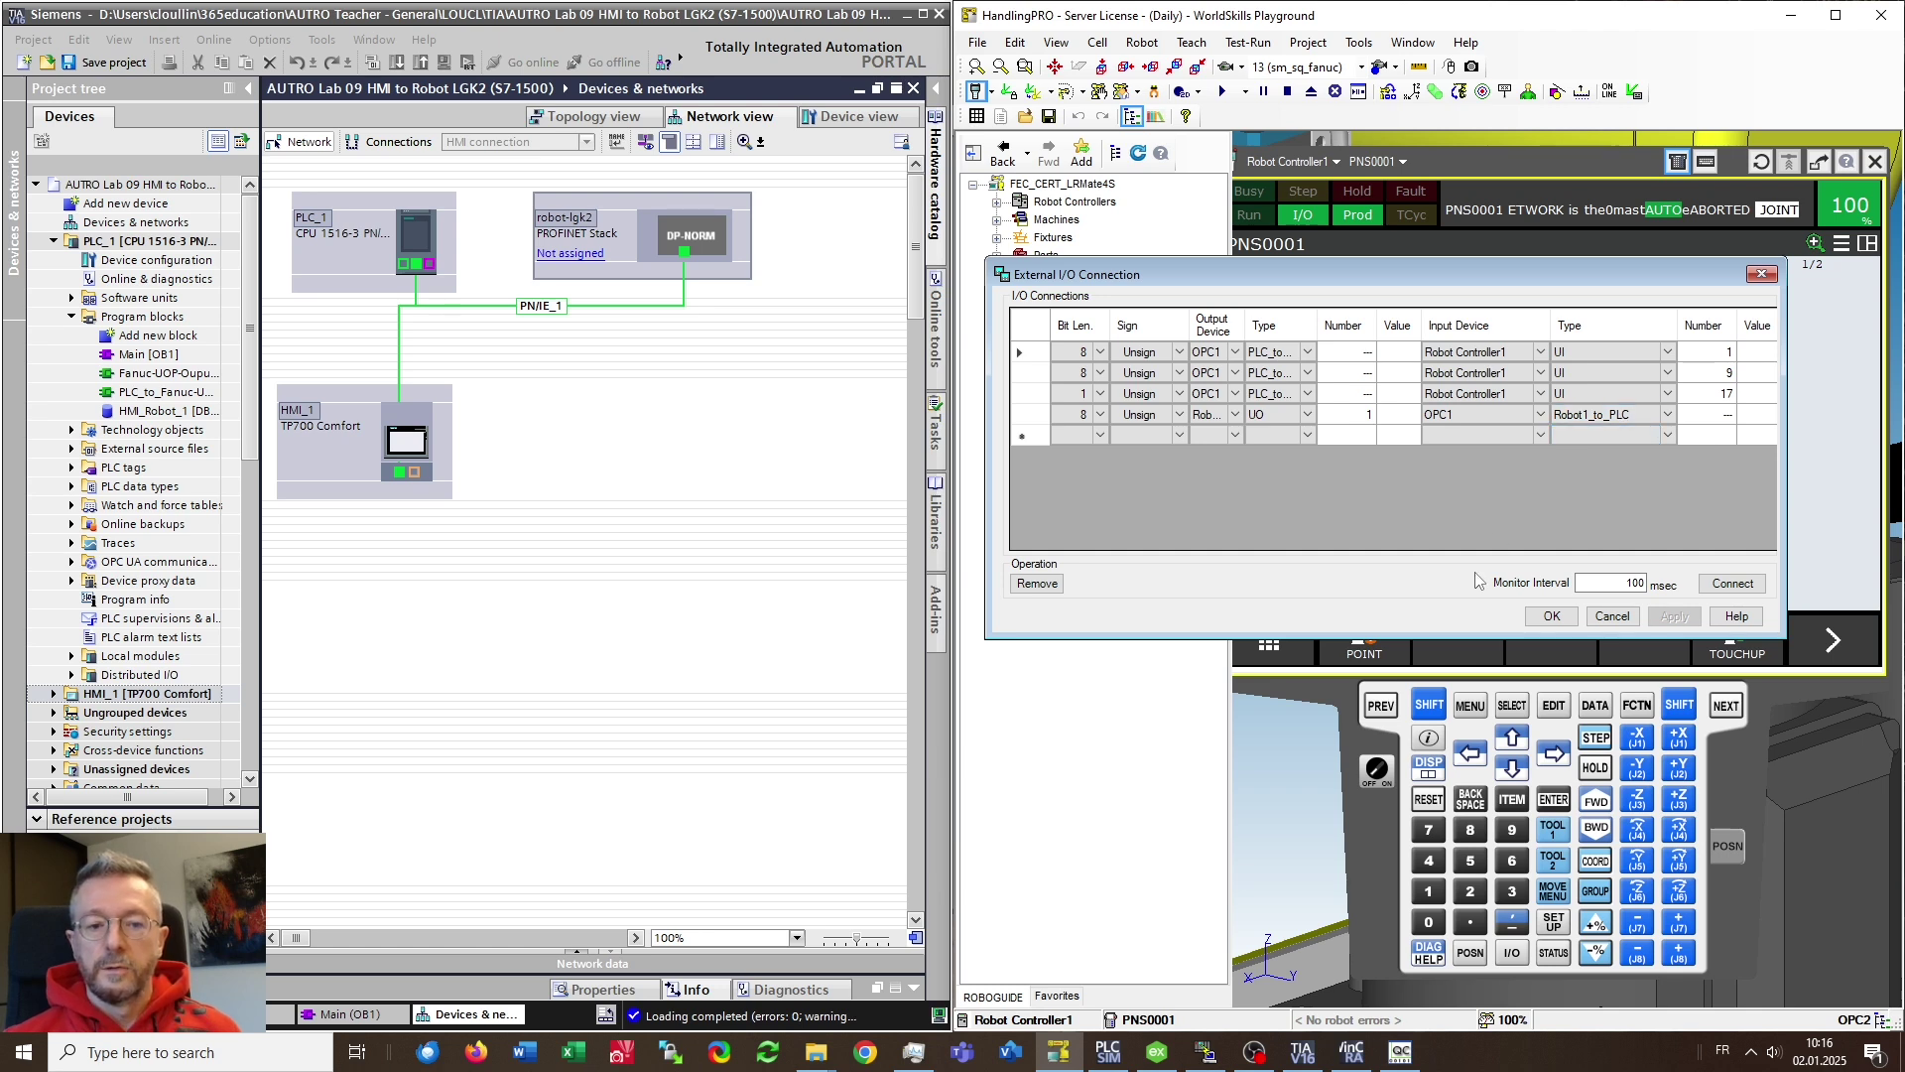
Connect the OPC I/O link, confirm with OK, and close the Cell Browser
{"action": "left_click", "coordinate": [1722, 587]}
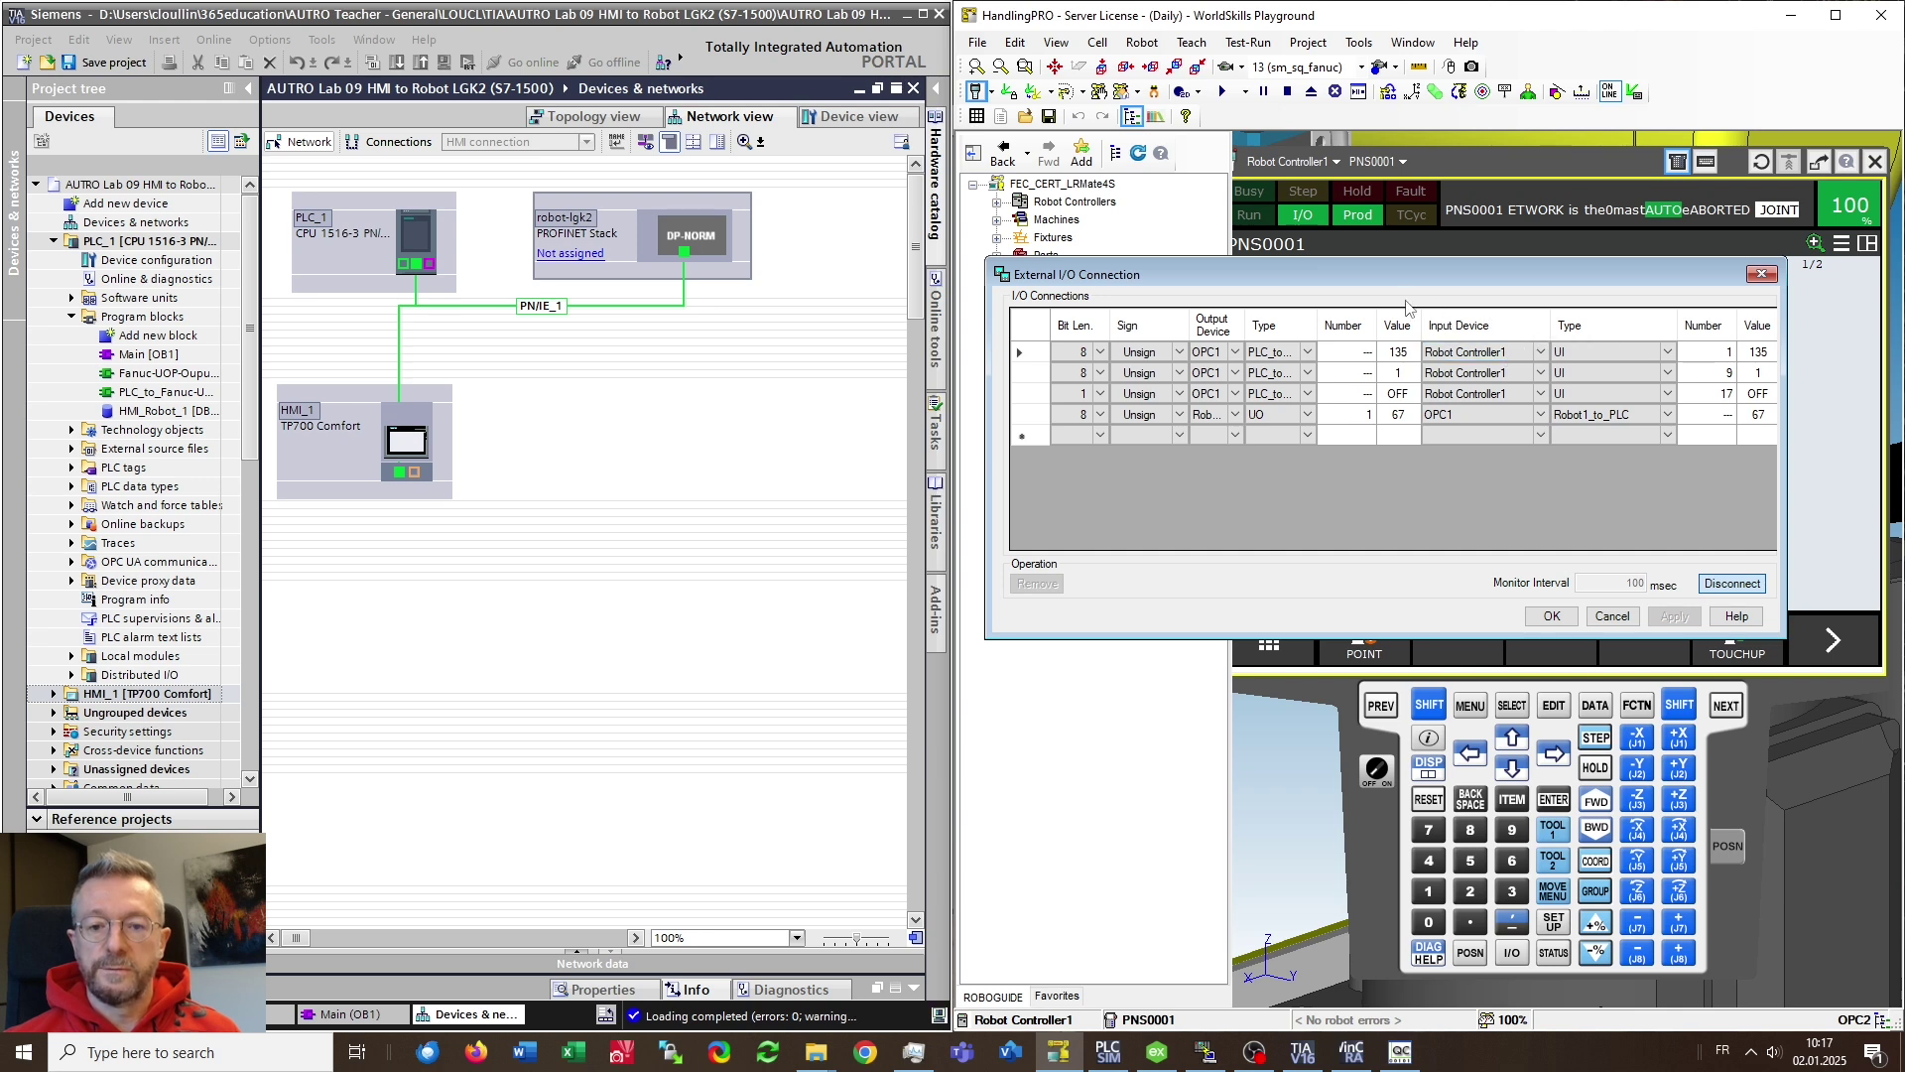
{"action": "left_click", "coordinate": [1389, 435]}
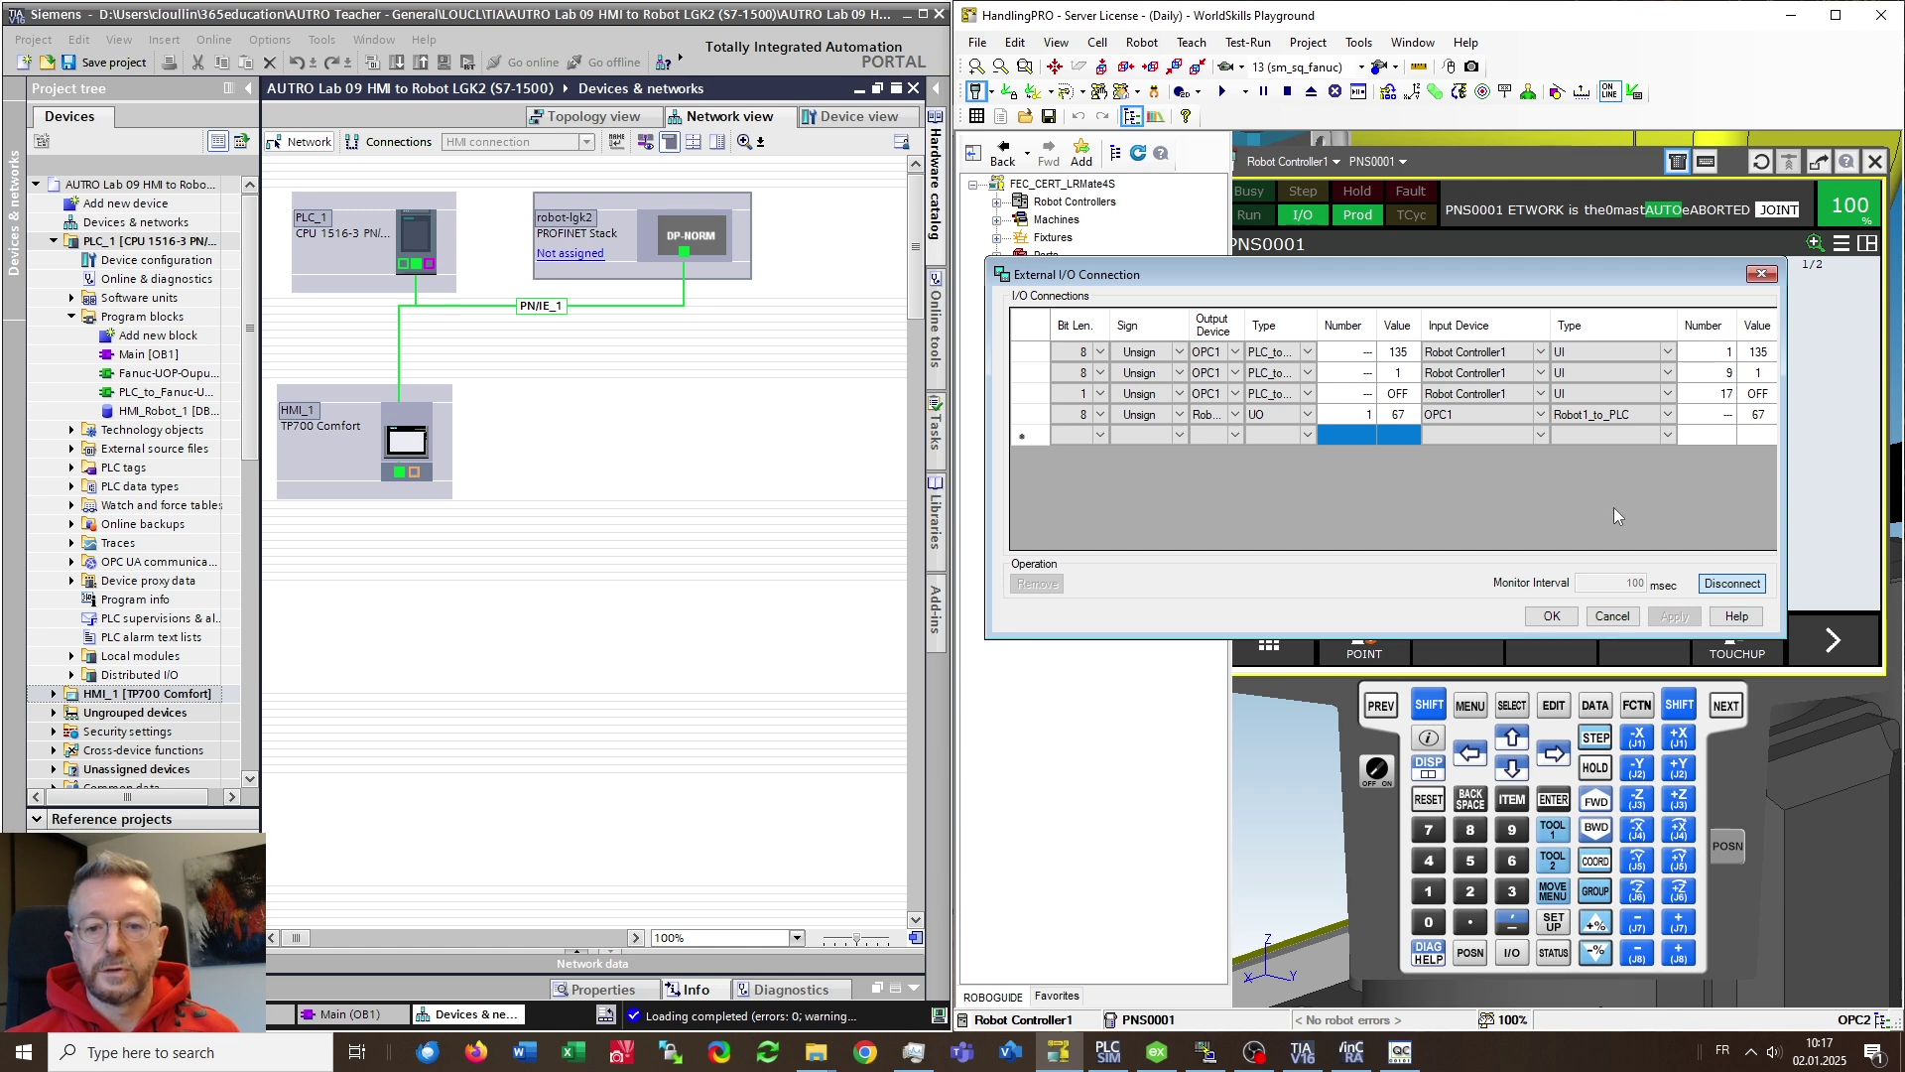
{"action": "left_click", "coordinate": [1550, 616]}
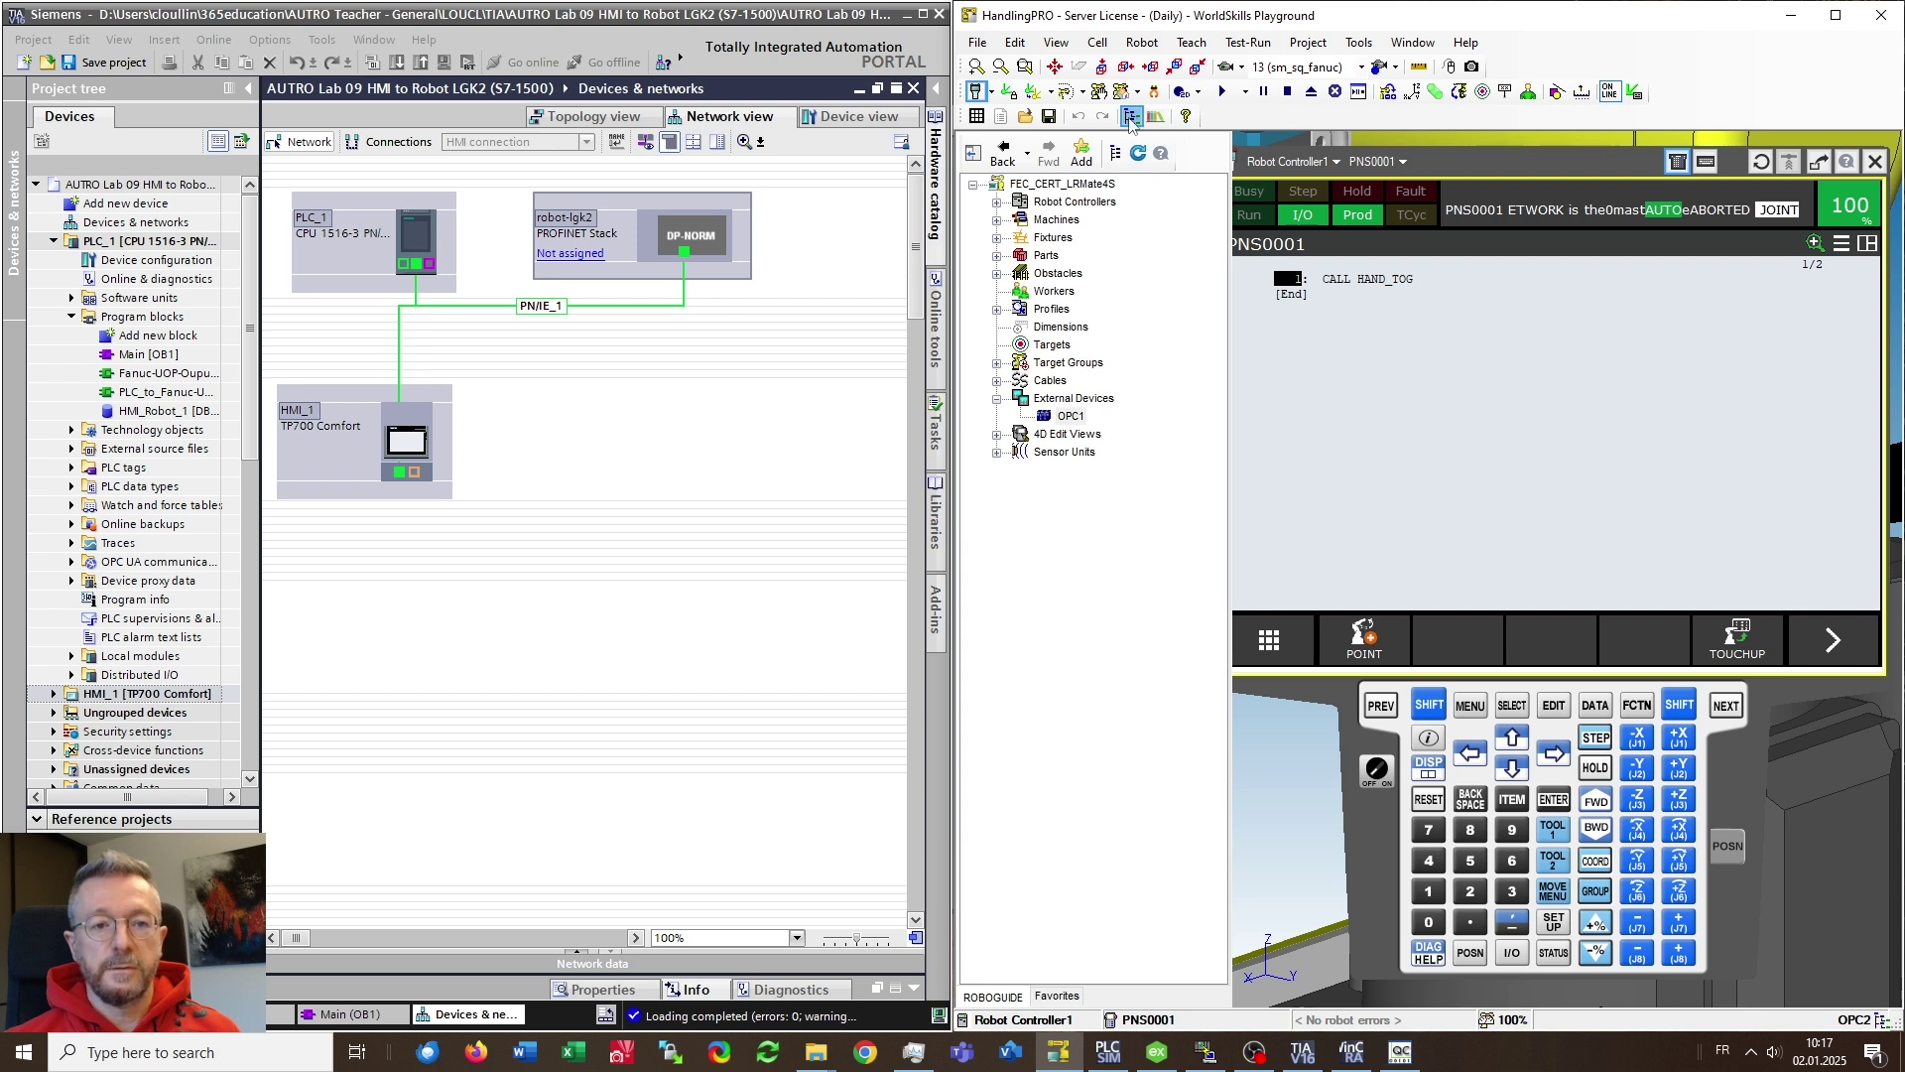
{"action": "left_click", "coordinate": [1130, 116]}
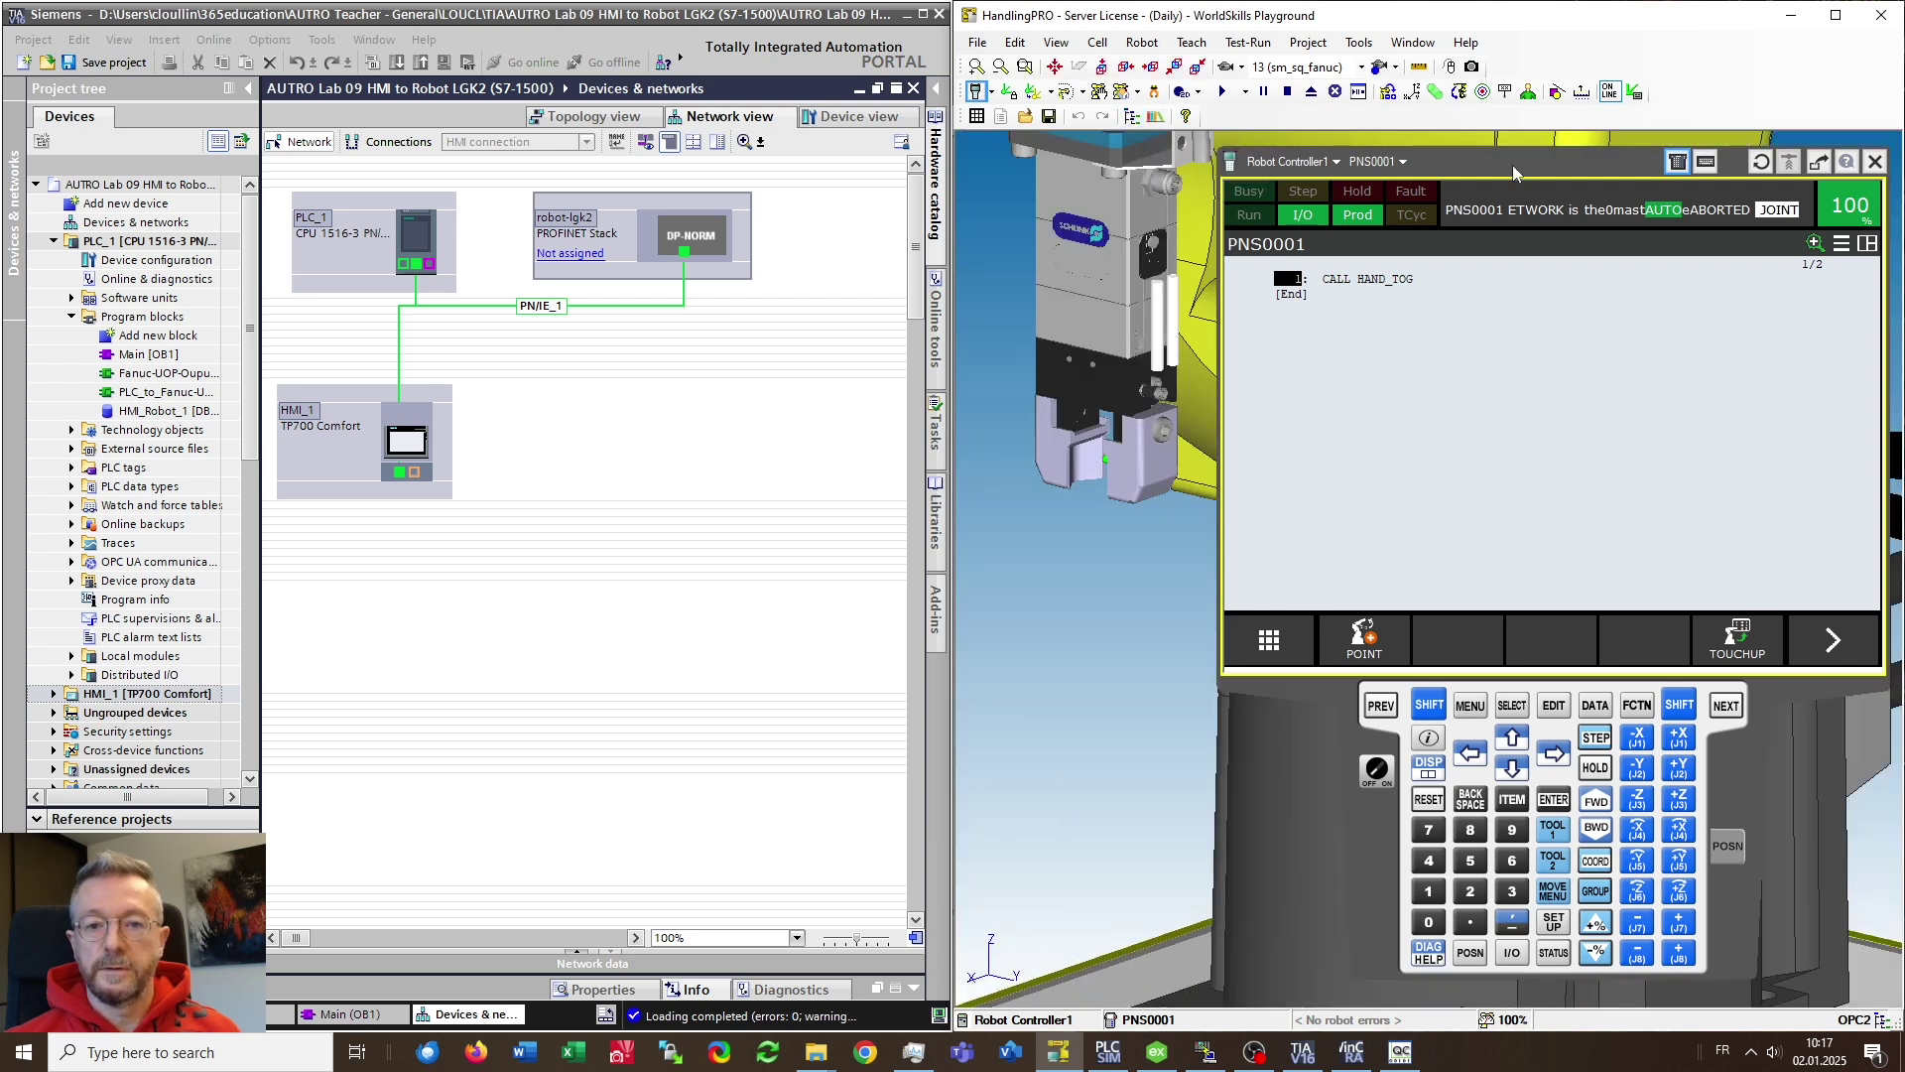
Minimize TIA Portal and jog the robot tool along X in ROBOGUIDE
{"action": "left_click", "coordinate": [904, 21]}
{"action": "left_click", "coordinate": [903, 15]}
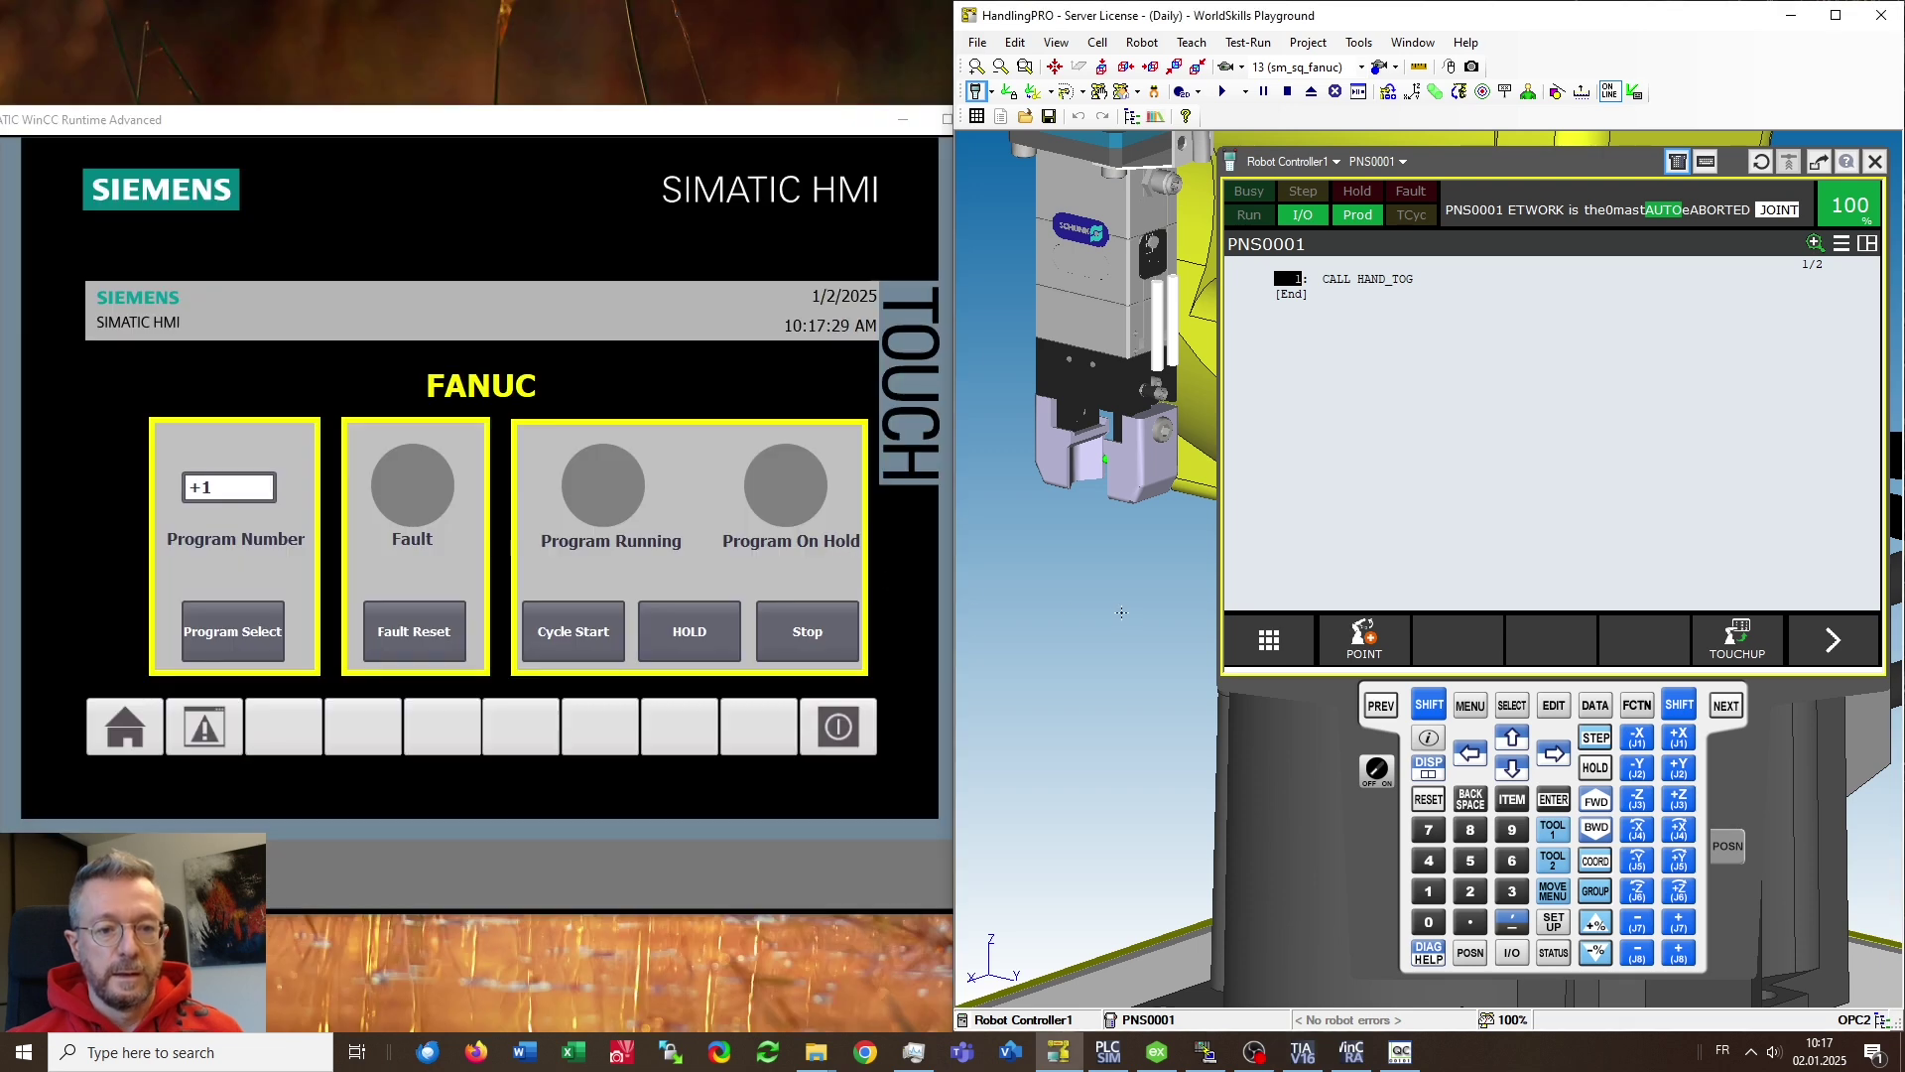
{"action": "scroll", "coordinate": [1103, 342], "scroll_direction": "down", "scroll_amount": 3}
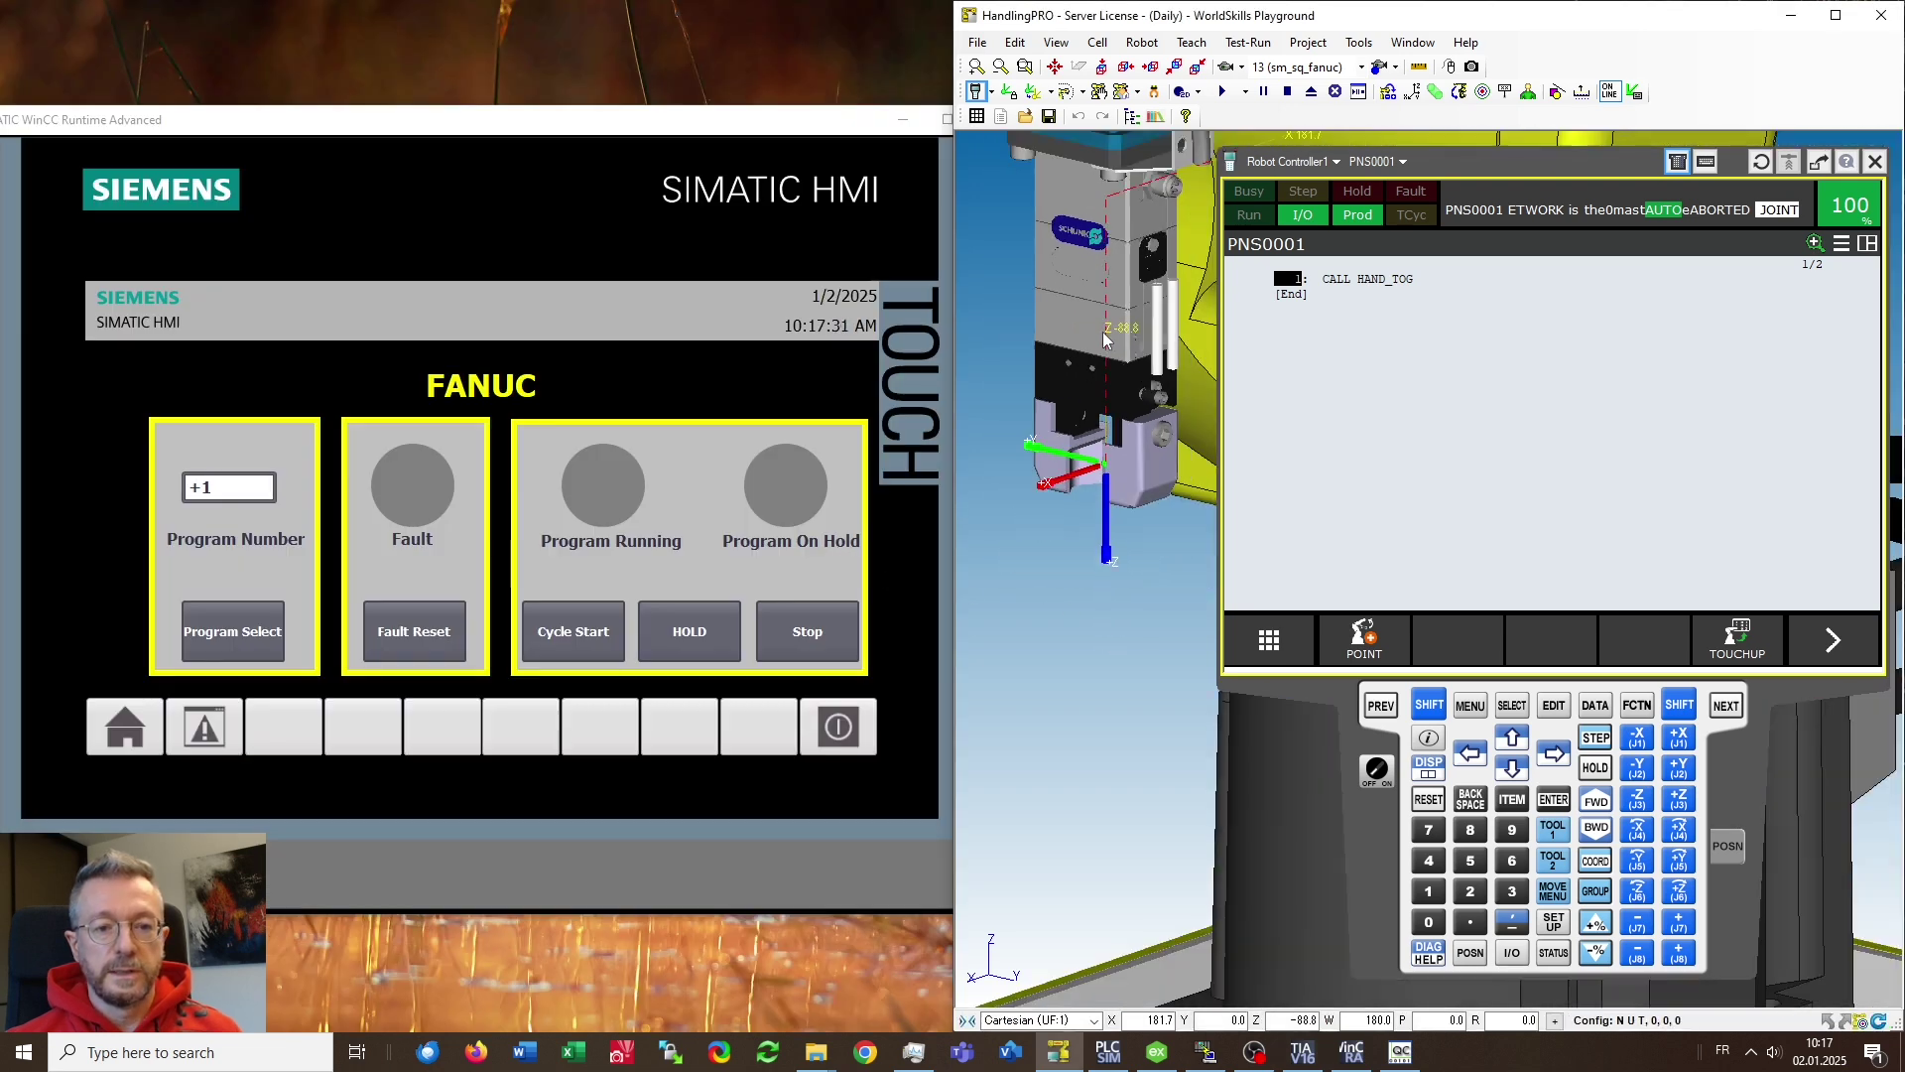
{"action": "left_click", "coordinate": [1102, 345]}
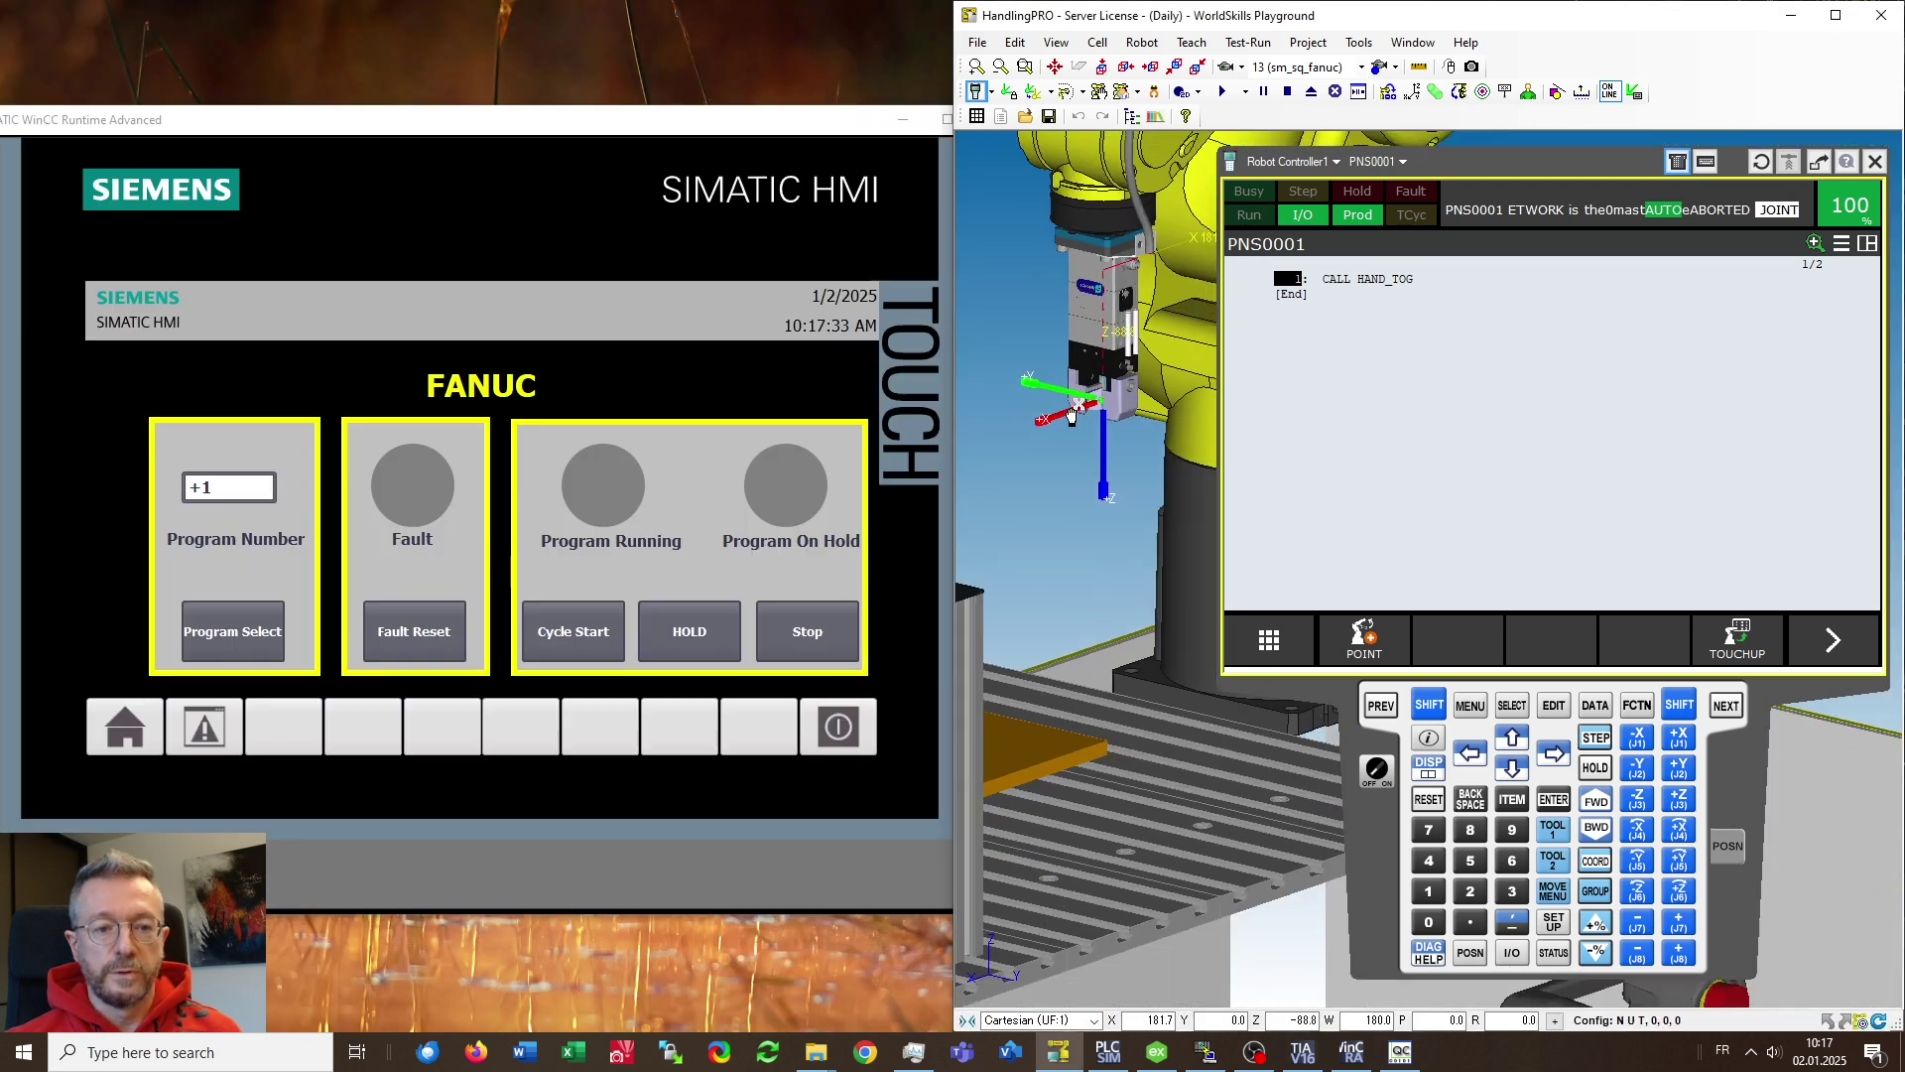
{"action": "left_click_drag", "start_coordinate": [1076, 417], "coordinate": [964, 462]}
{"action": "scroll", "coordinate": [1111, 424], "scroll_direction": "down", "scroll_amount": 2}
Enter program number 3 on the HMI and press Program Select
{"action": "left_click", "coordinate": [222, 484]}
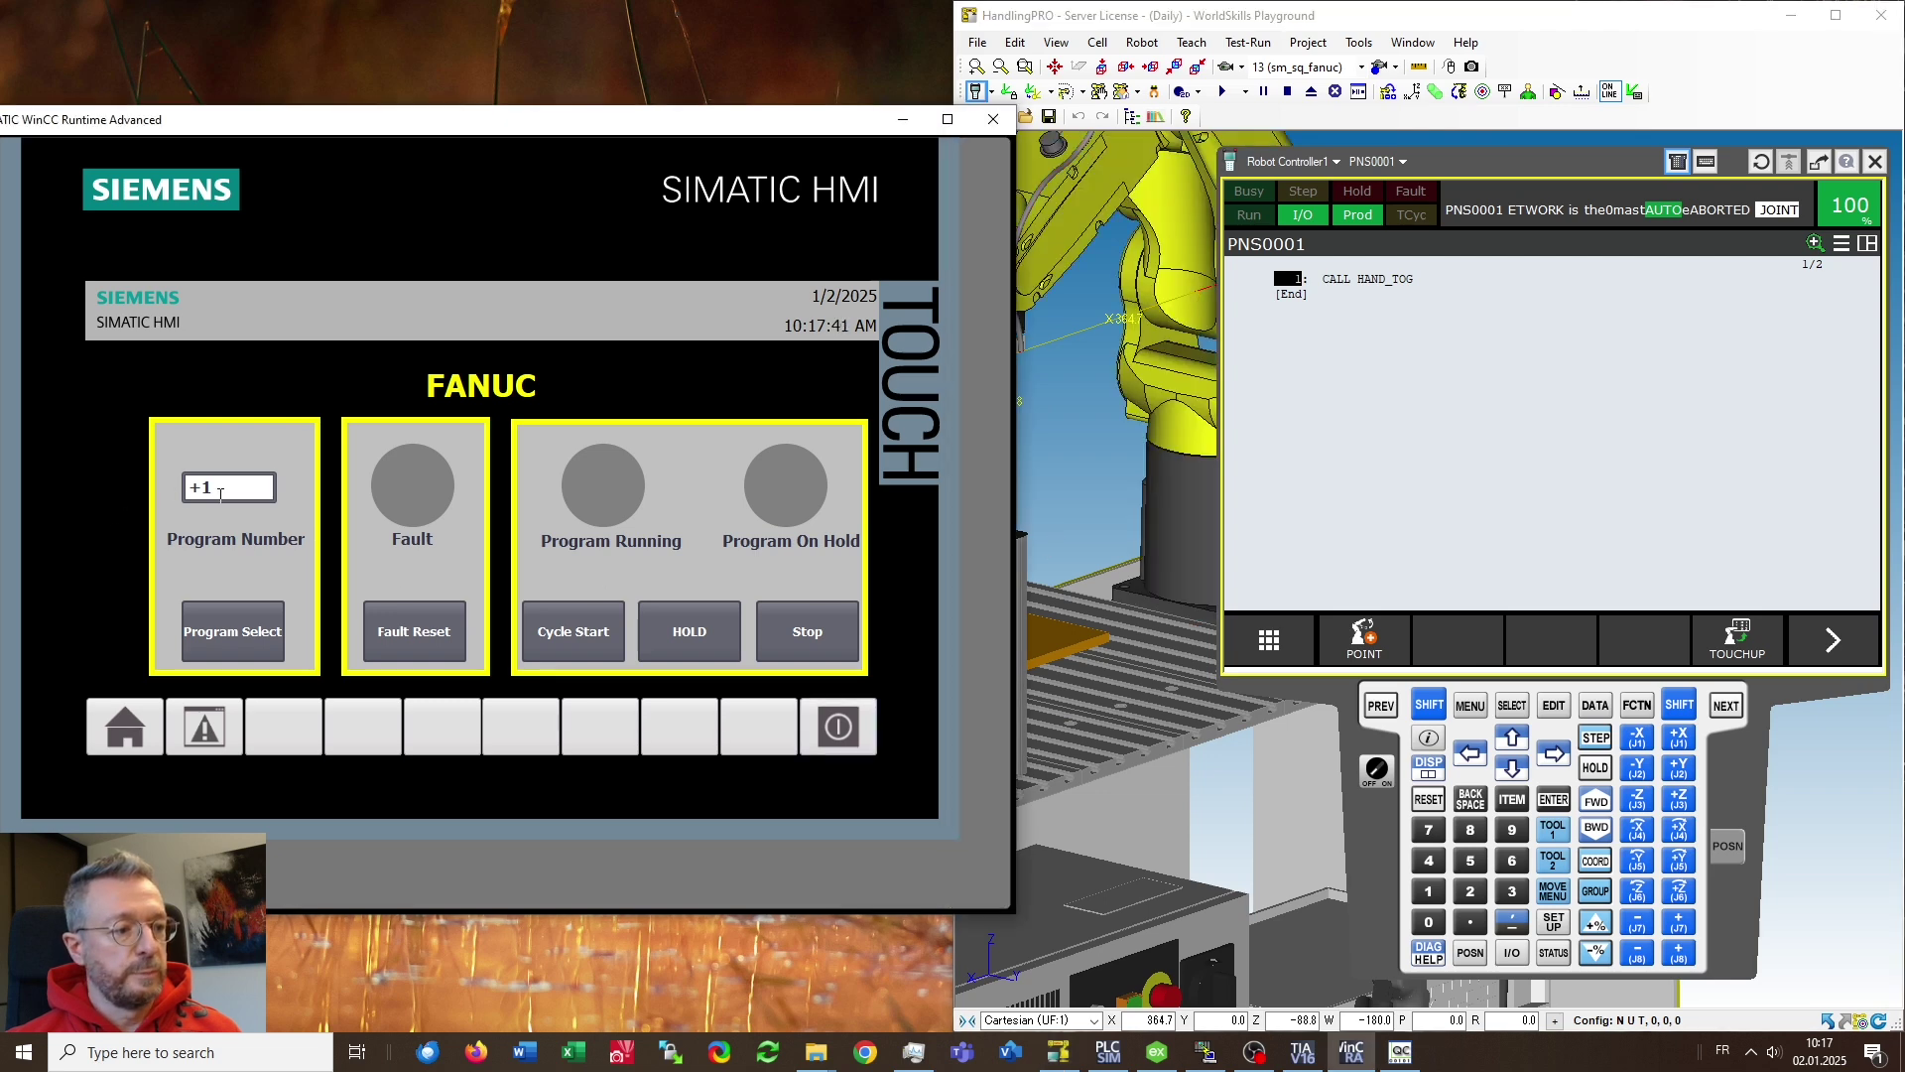
{"action": "left_click", "coordinate": [221, 484]}
{"action": "left_click", "coordinate": [347, 436]}
{"action": "left_click", "coordinate": [475, 559]}
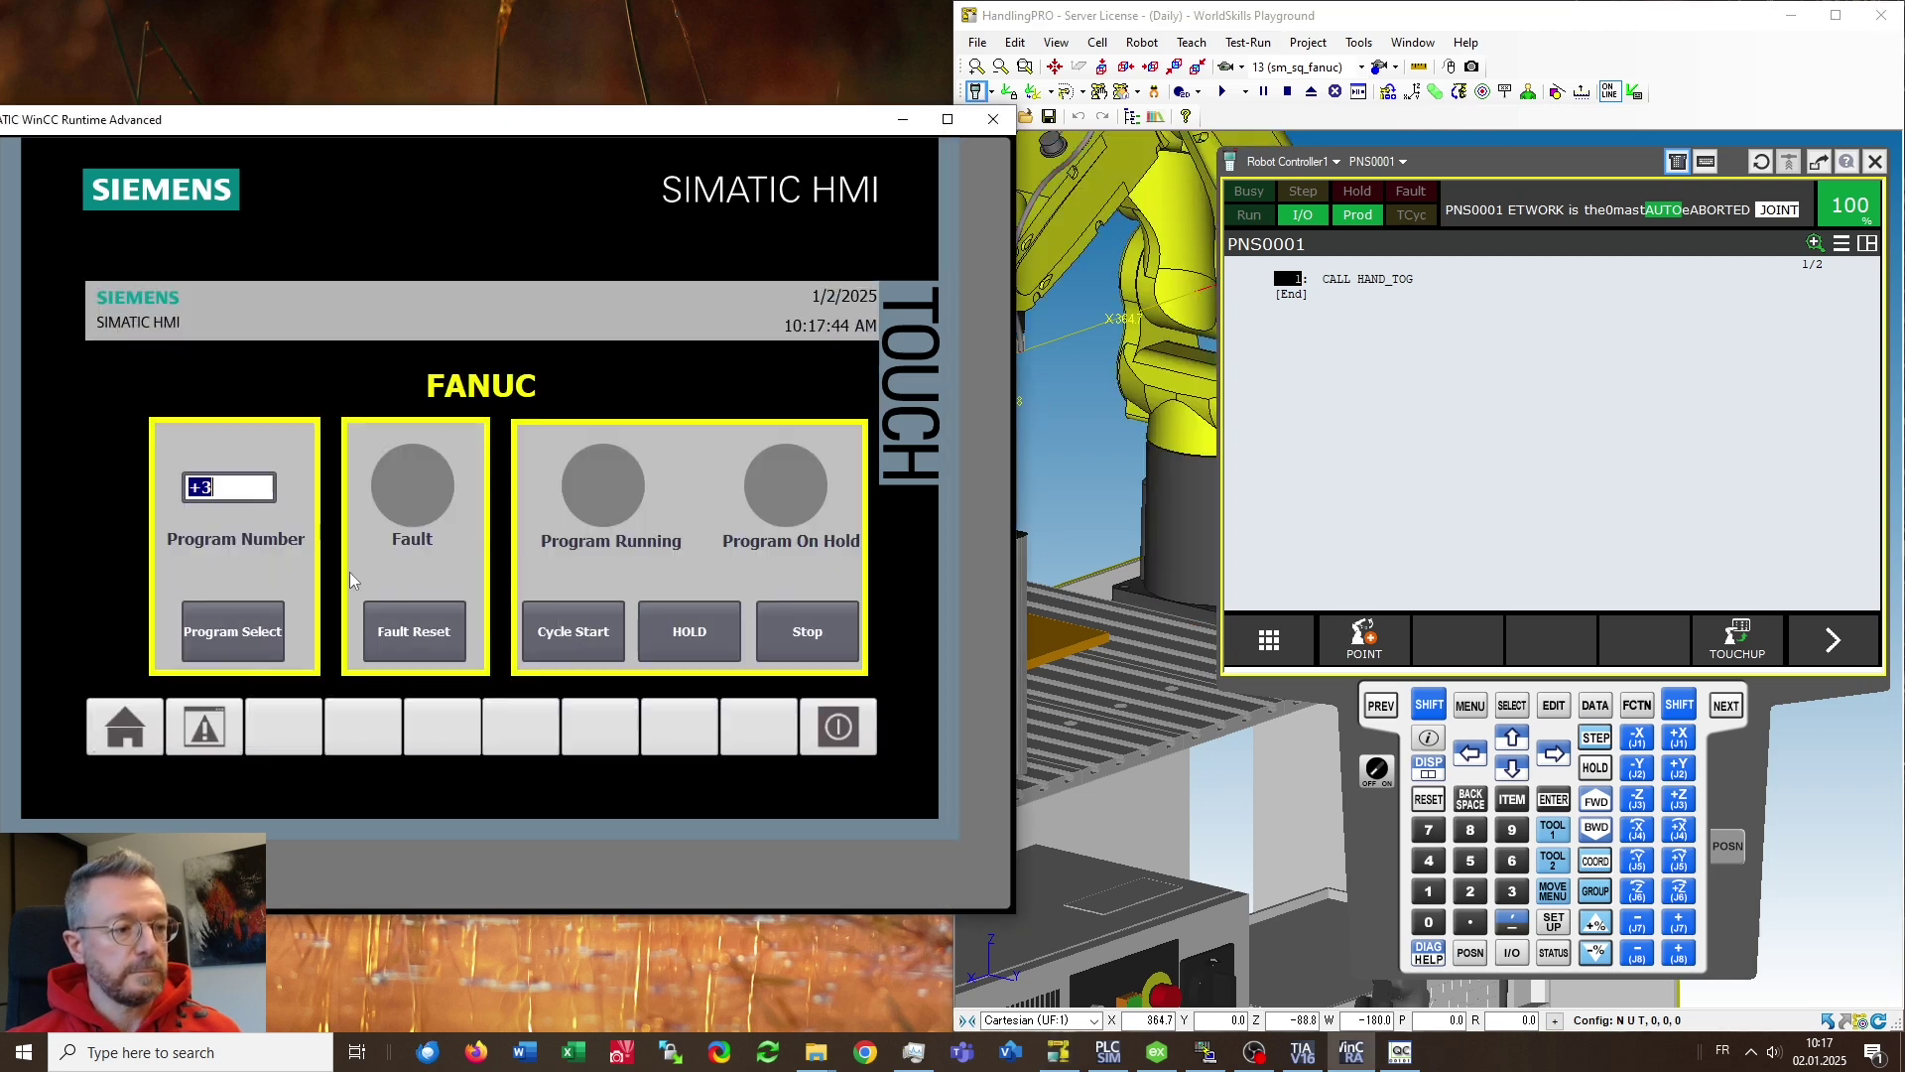
{"action": "left_click", "coordinate": [236, 635]}
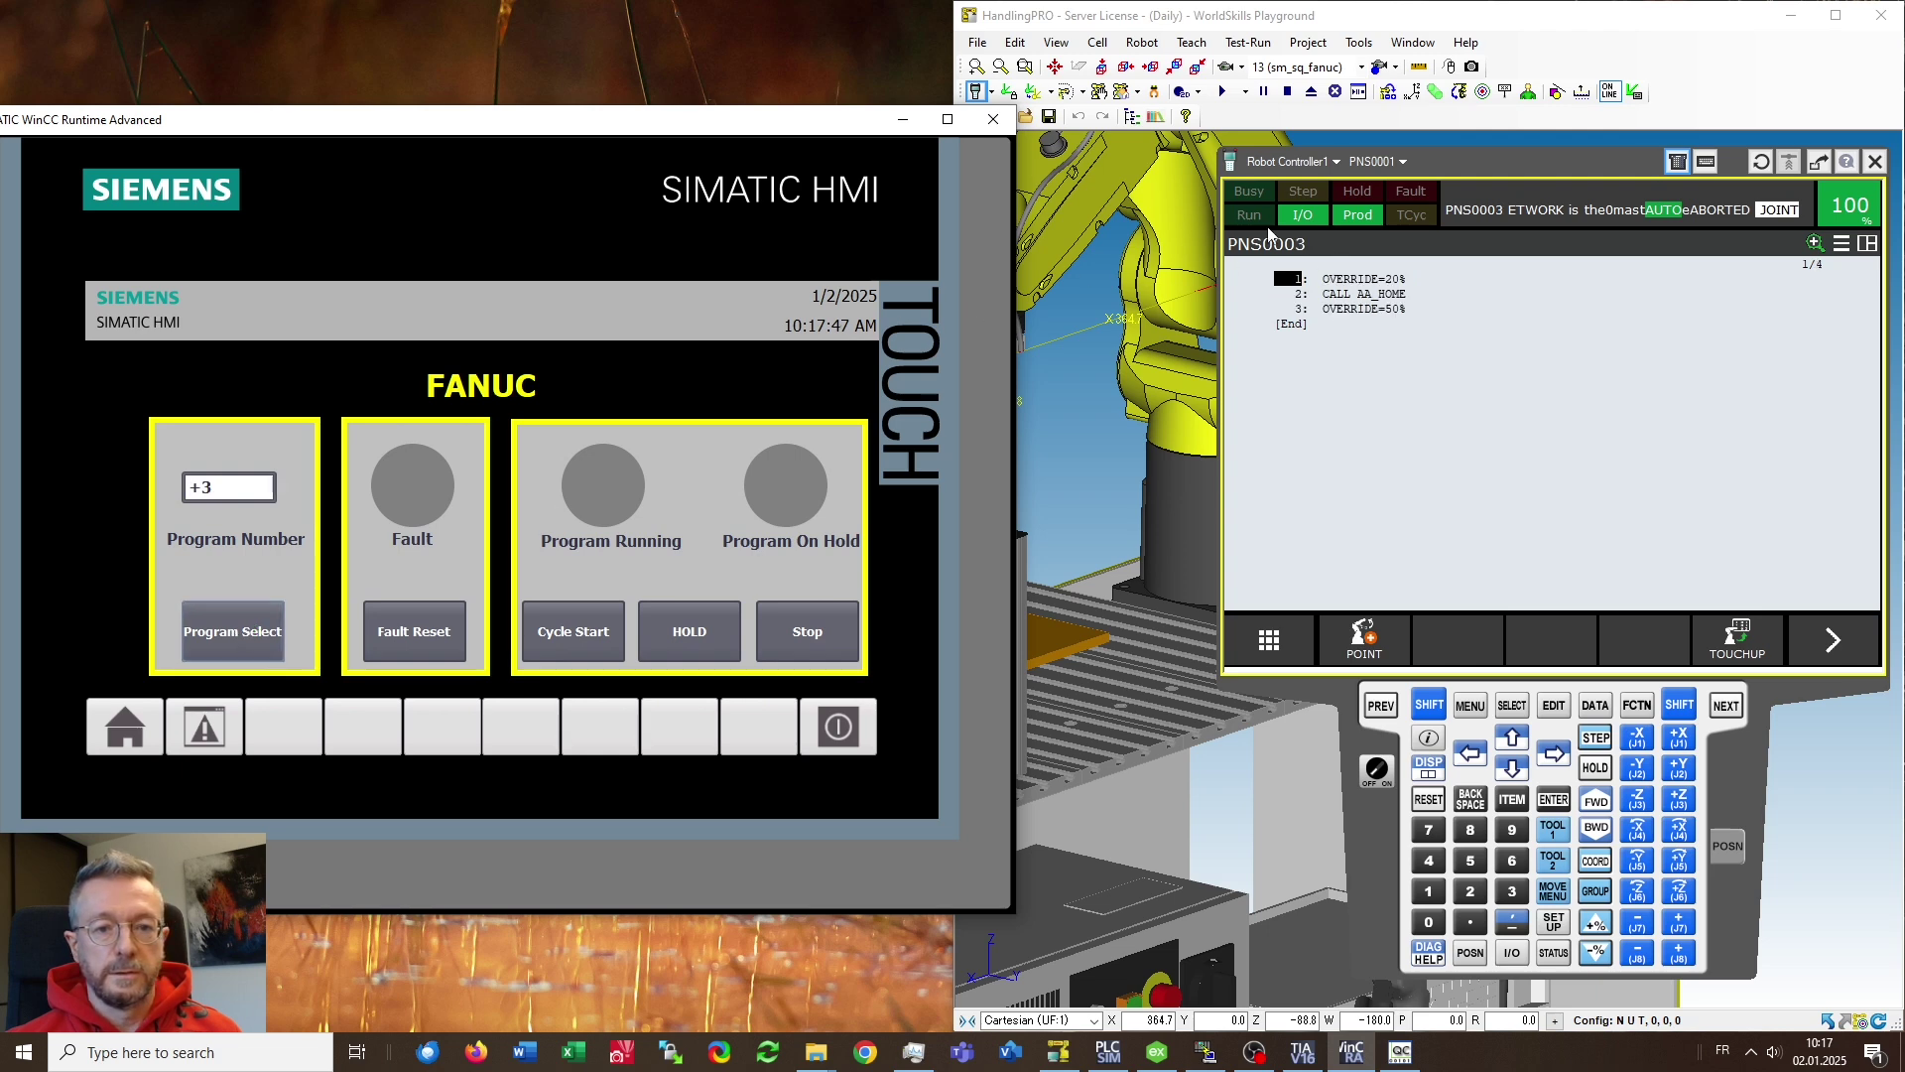
Start PNS0003 with Cycle Start, hold it mid-motion, then resume with Cycle Start
{"action": "left_click_drag", "start_coordinate": [838, 132], "coordinate": [754, 132]}
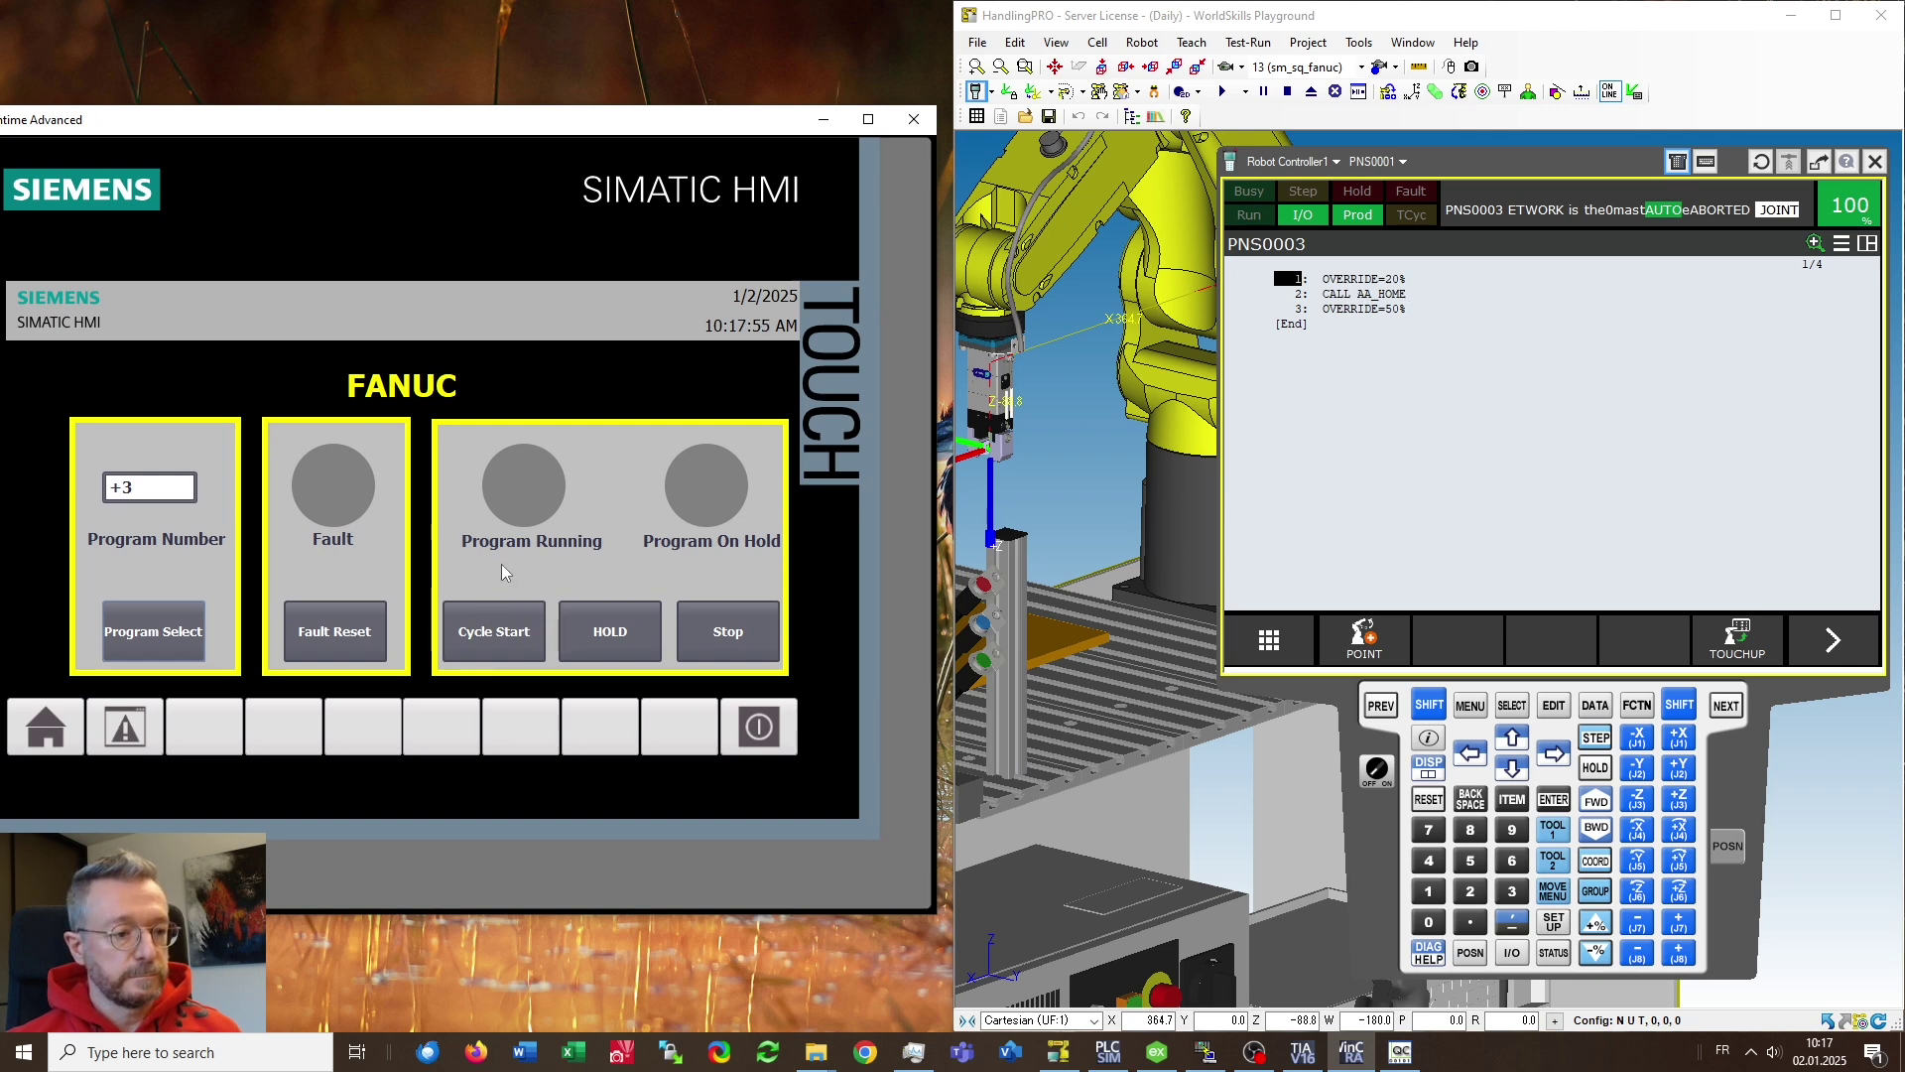
{"action": "left_click", "coordinate": [496, 633]}
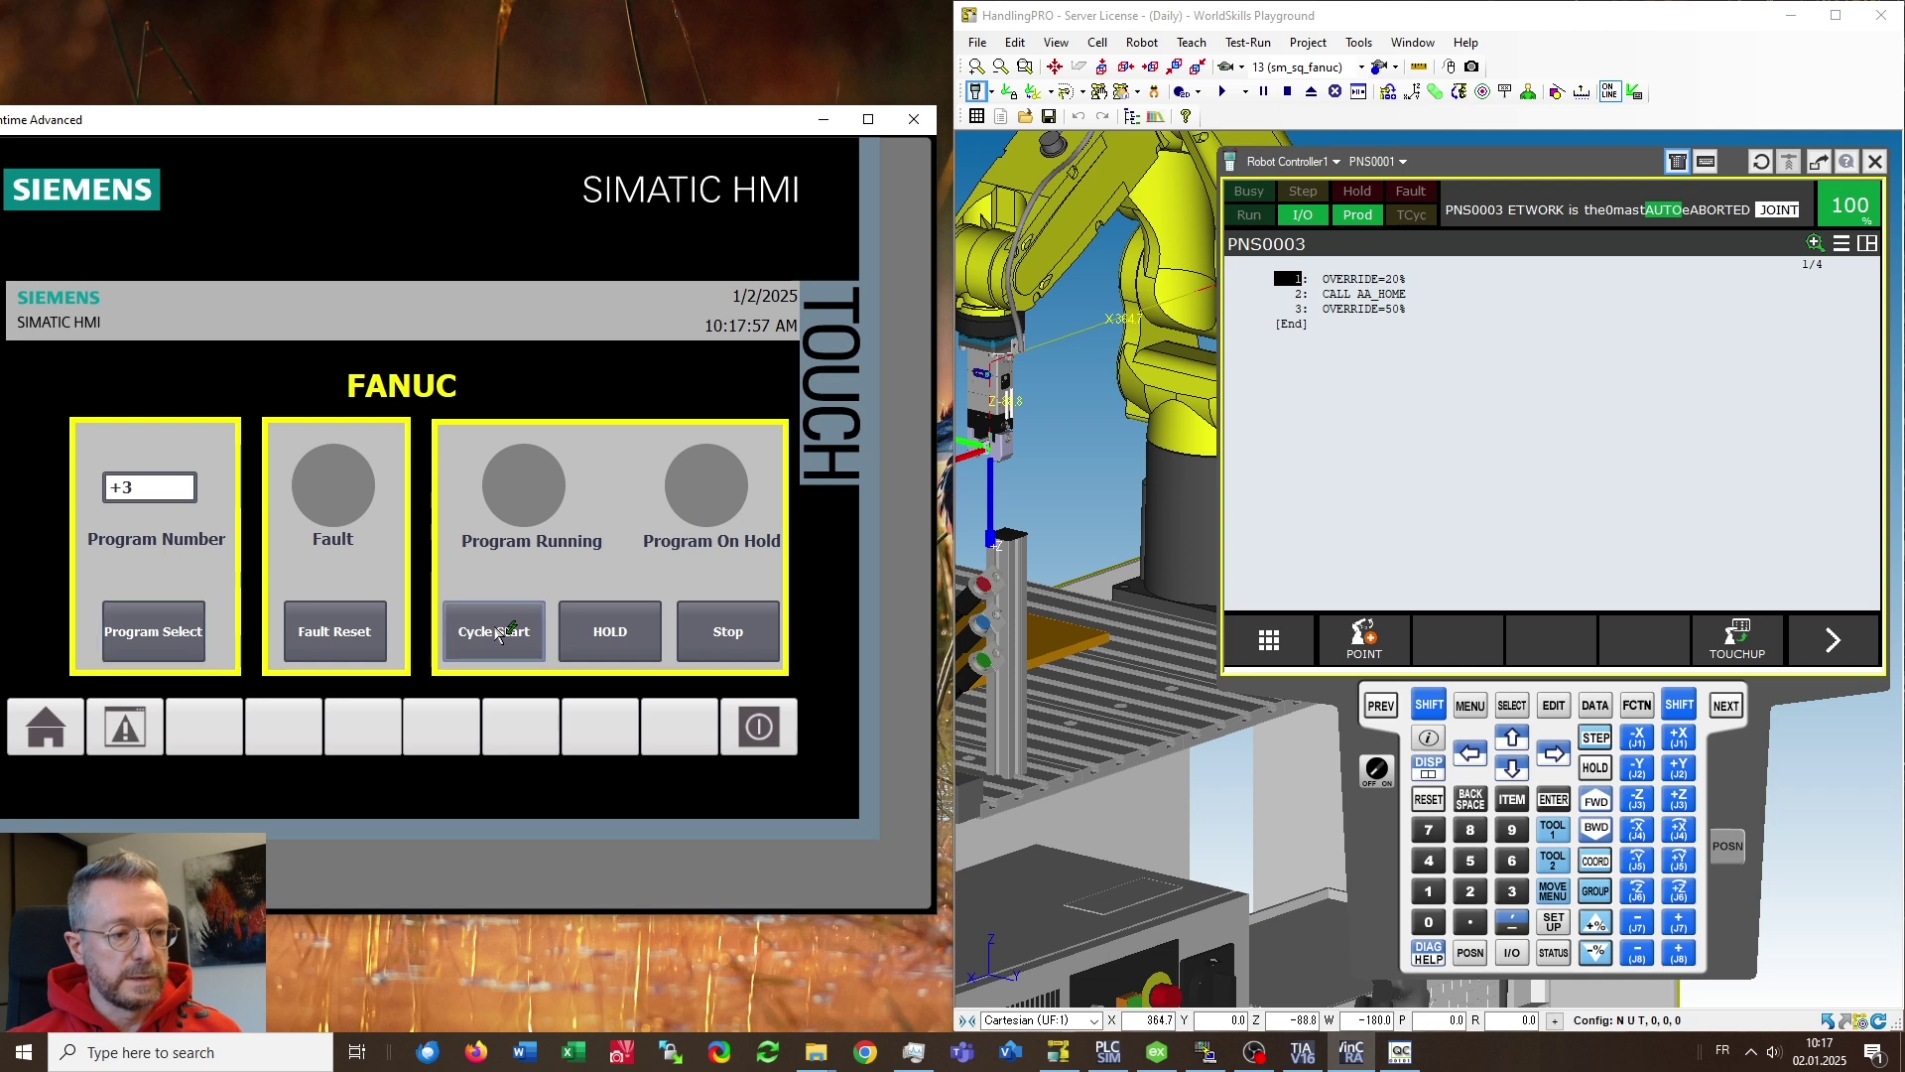
{"action": "left_click", "coordinate": [608, 640]}
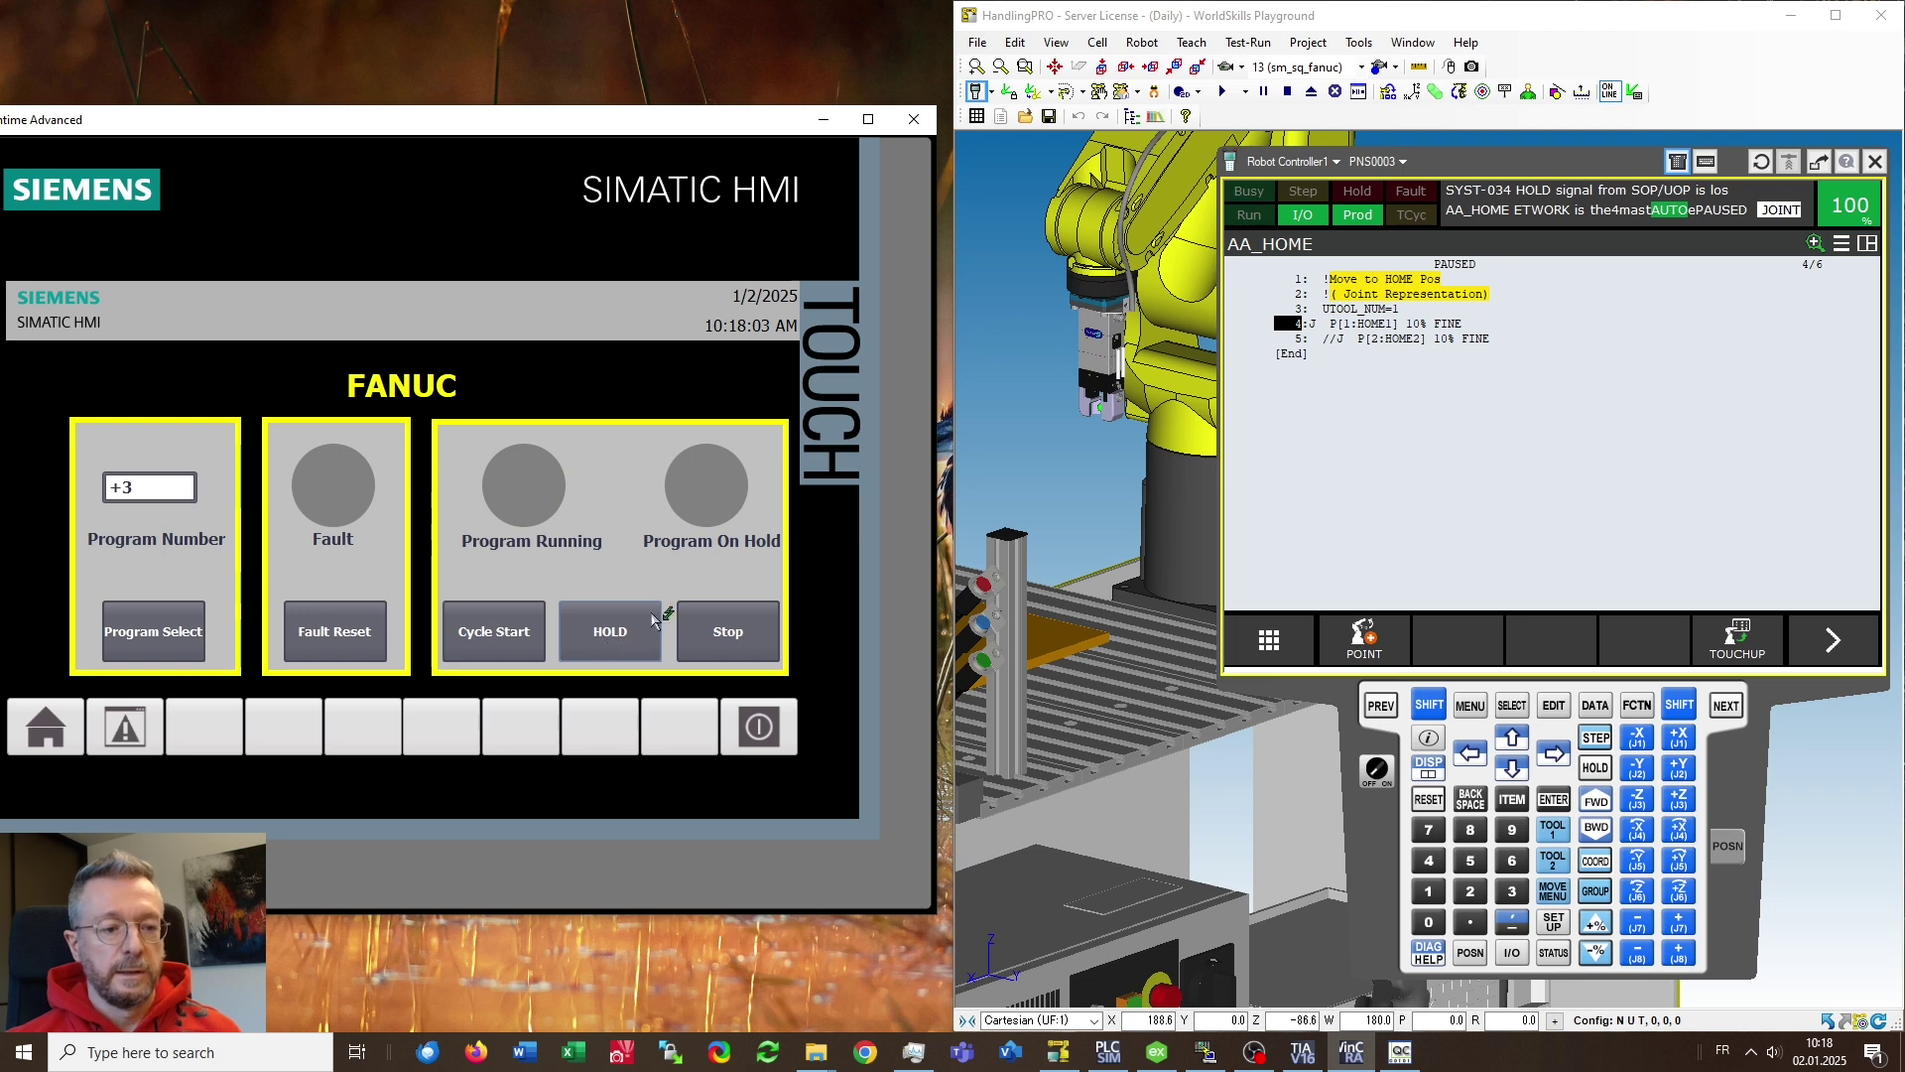
{"action": "left_click", "coordinate": [491, 636]}
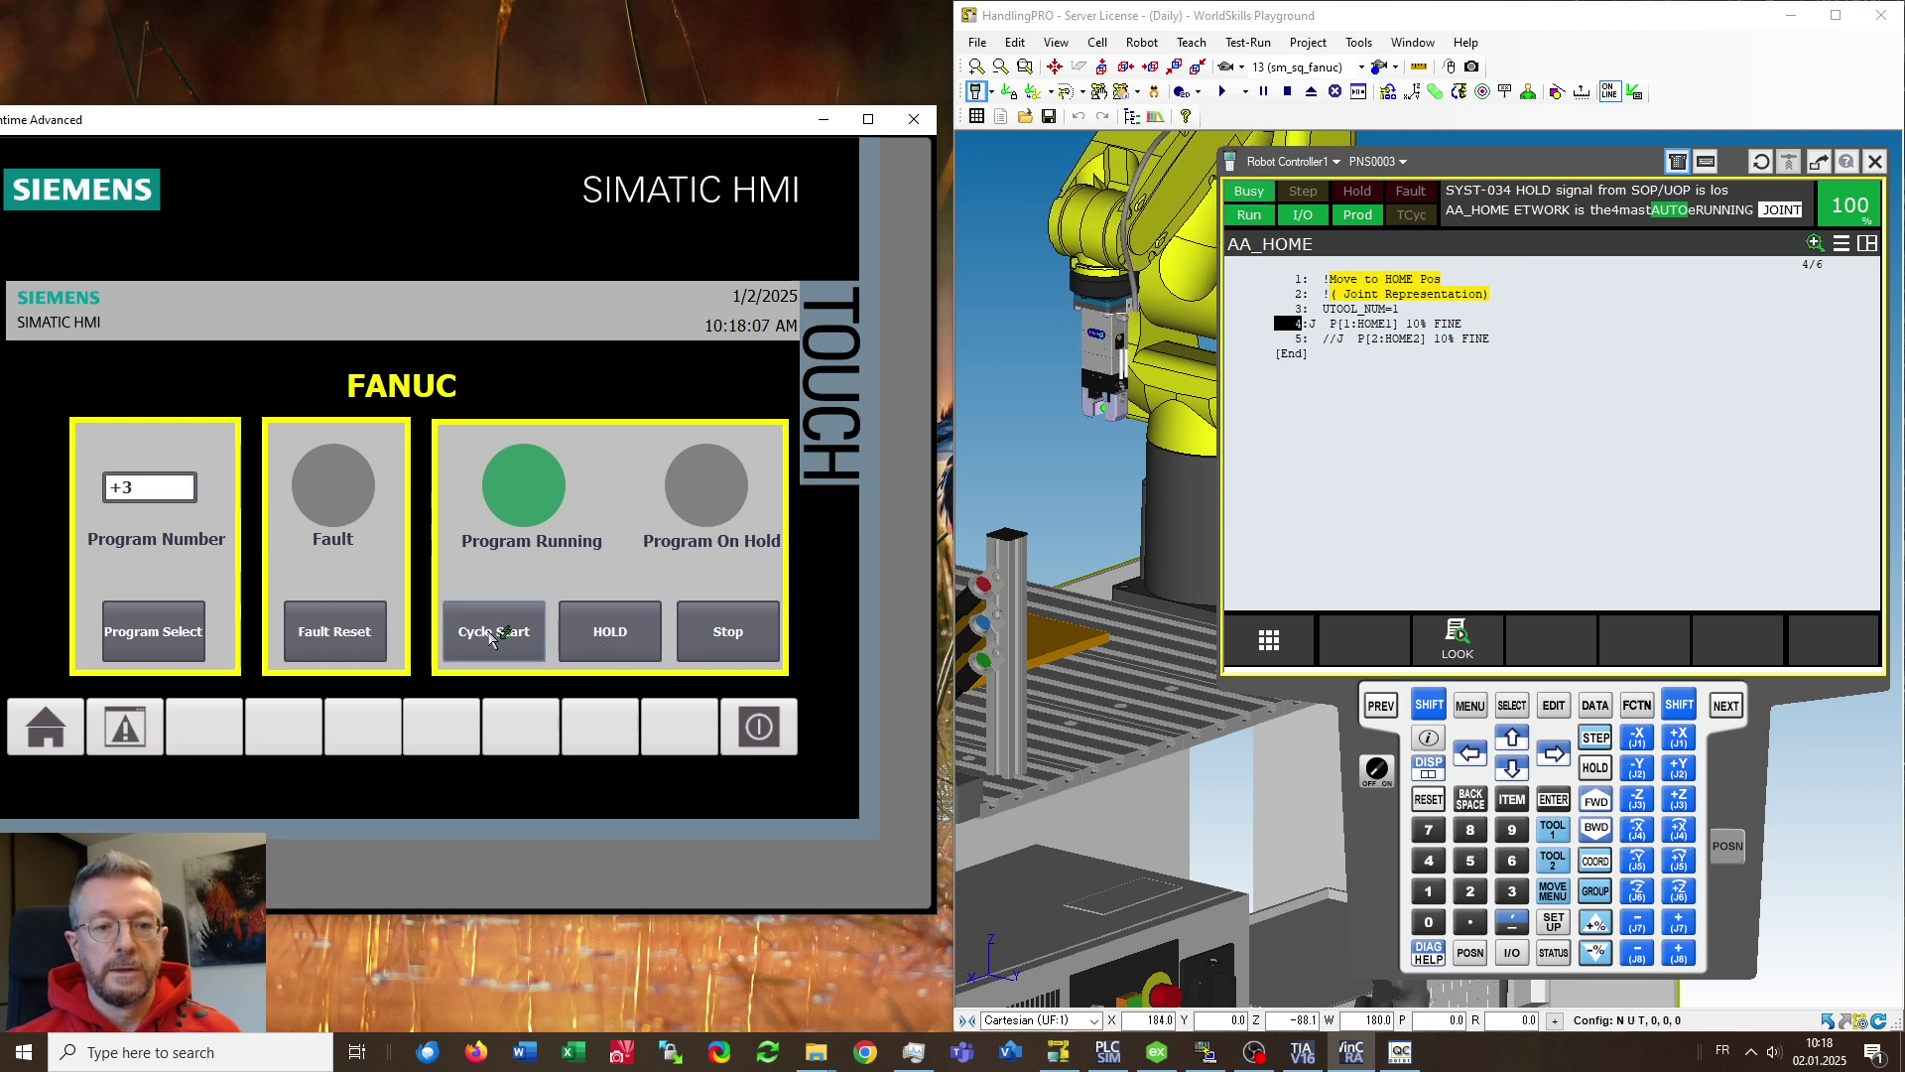